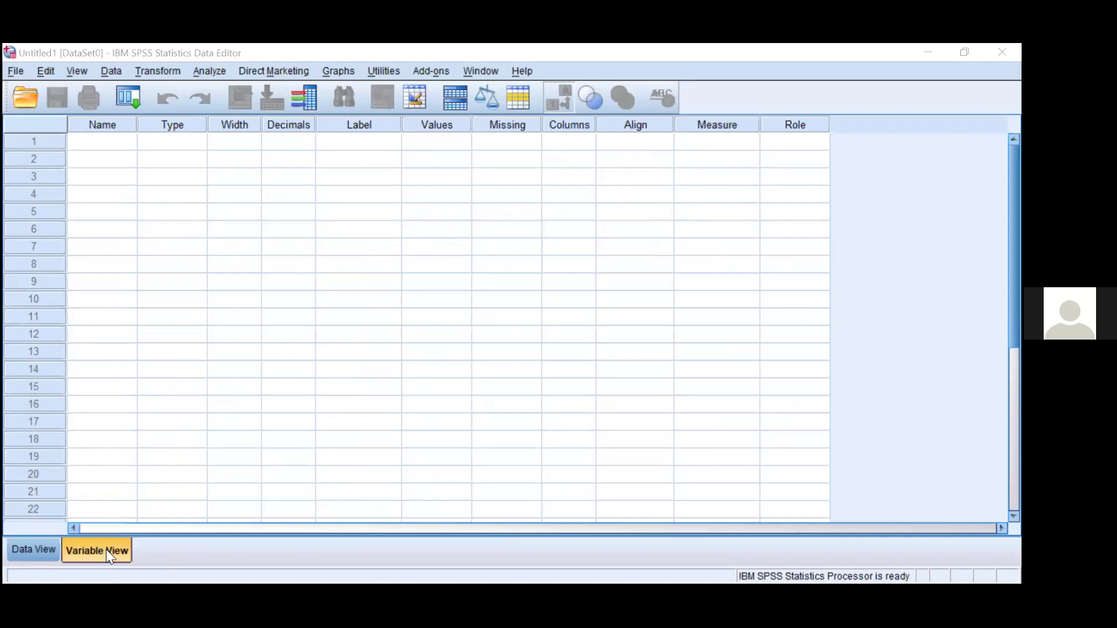
Step: Compare the empty dataset's layout in Data View and Variable View, finishing in Variable View
left_click(17, 547)
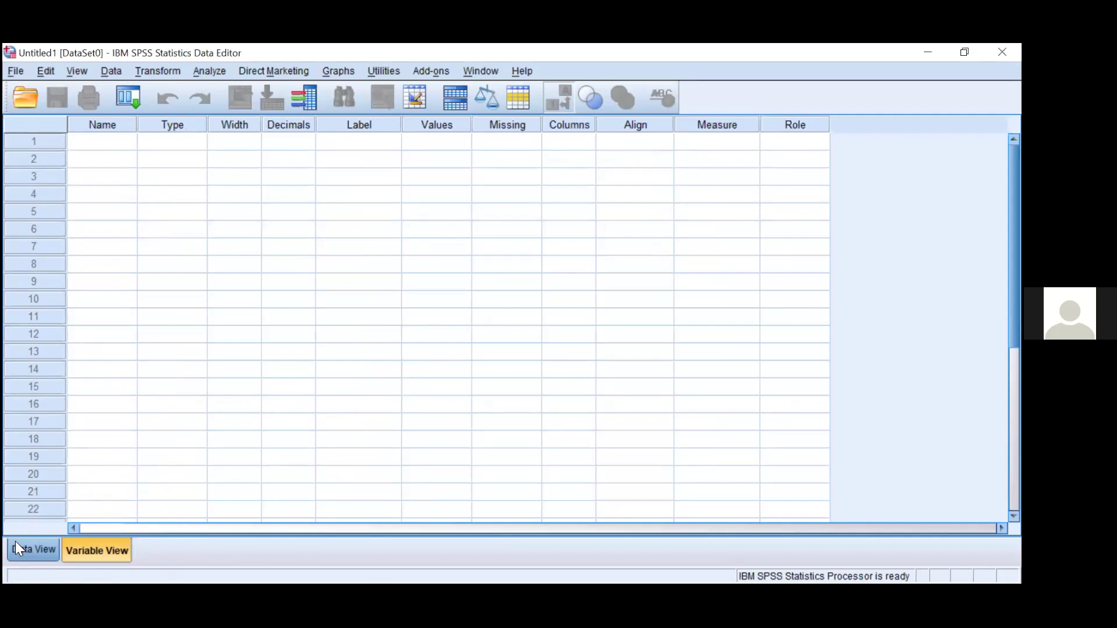
left_click(41, 550)
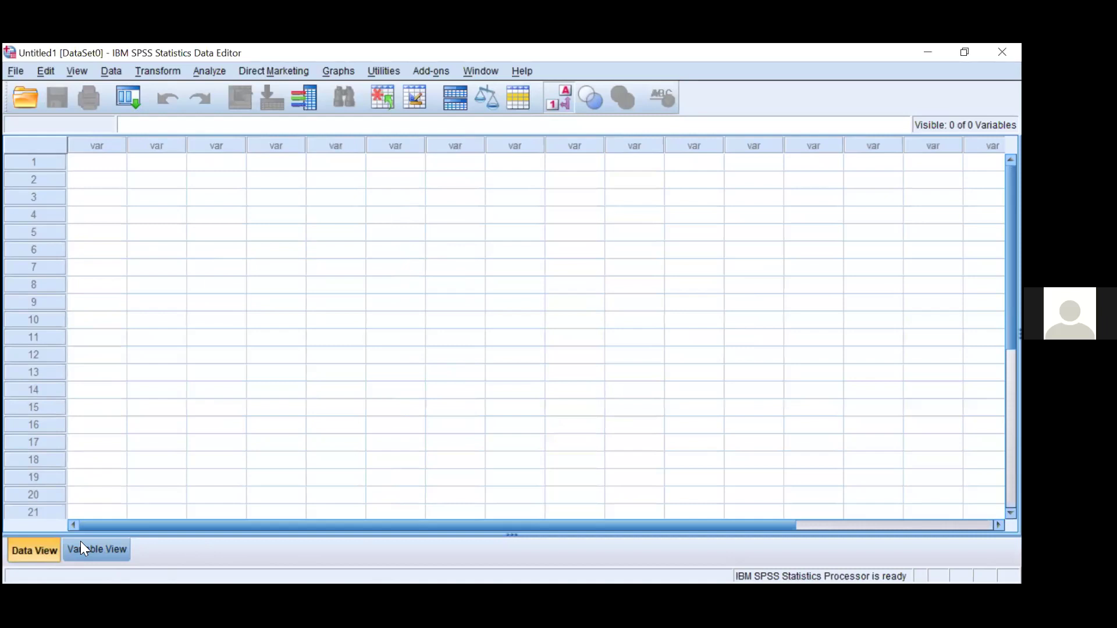
left_click(116, 550)
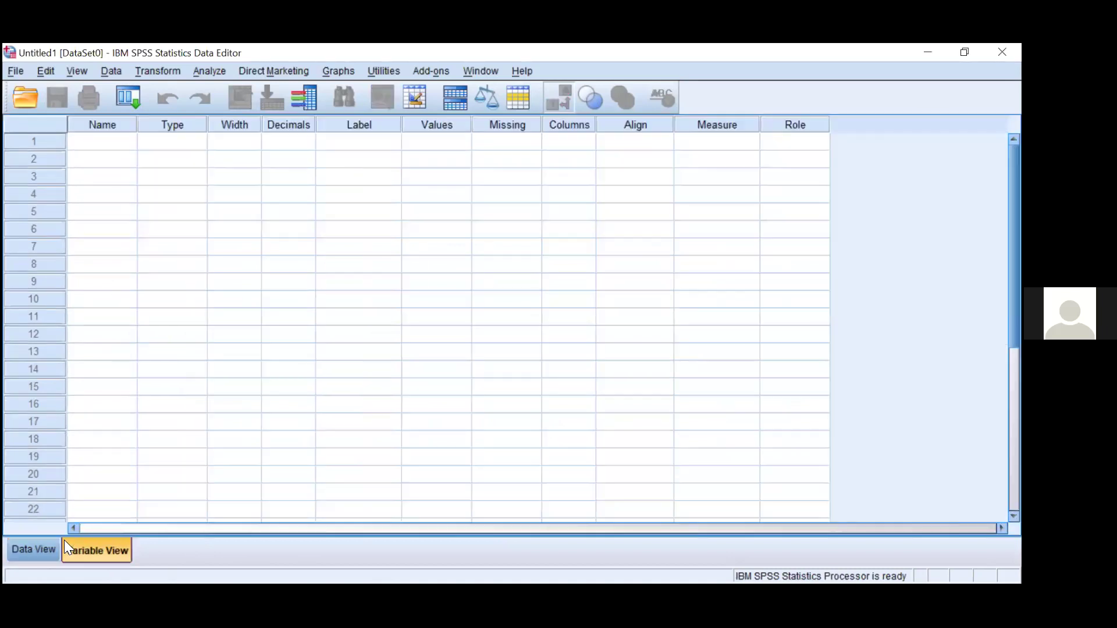
left_click(41, 549)
left_click(96, 550)
Step: Review the available file commands, including the New and Open types, and the display options for the Data Editor
left_click(16, 71)
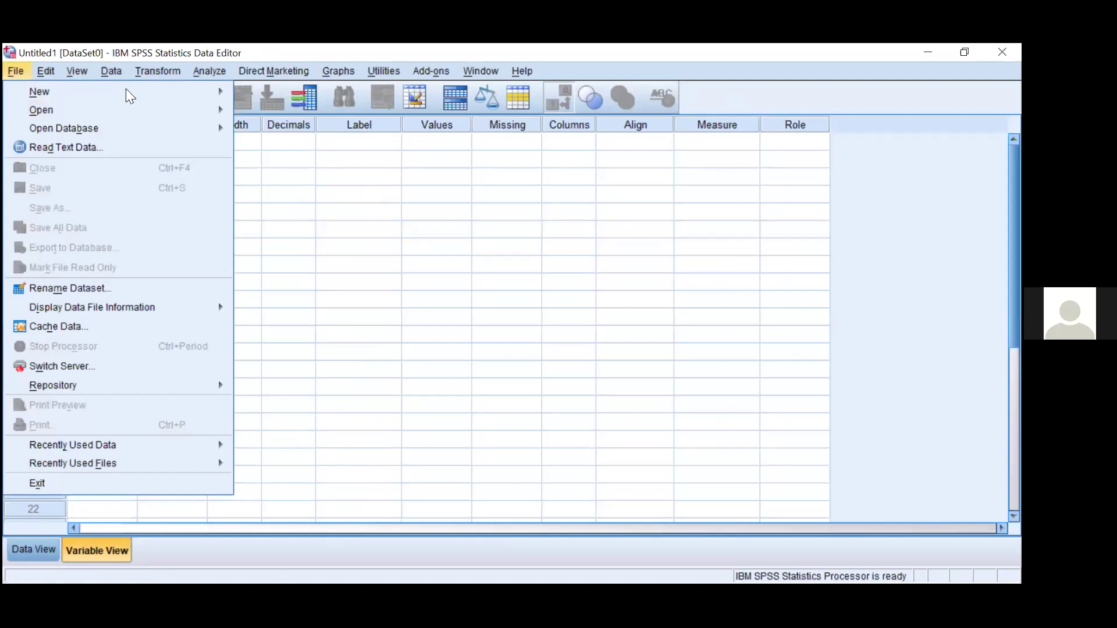
mouse_move(86, 94)
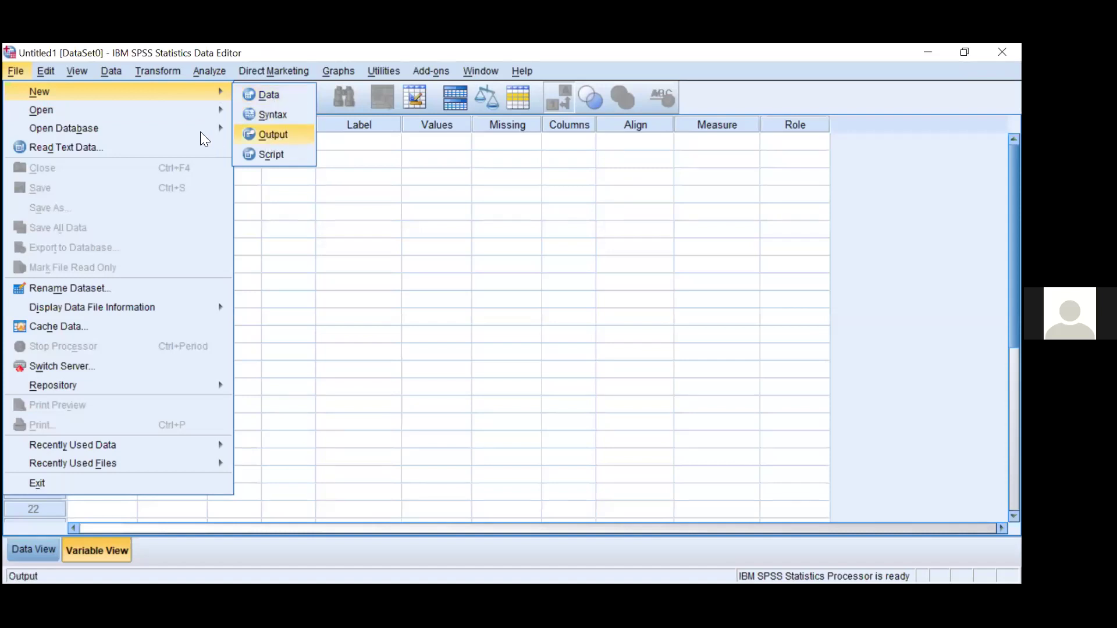
mouse_move(180, 110)
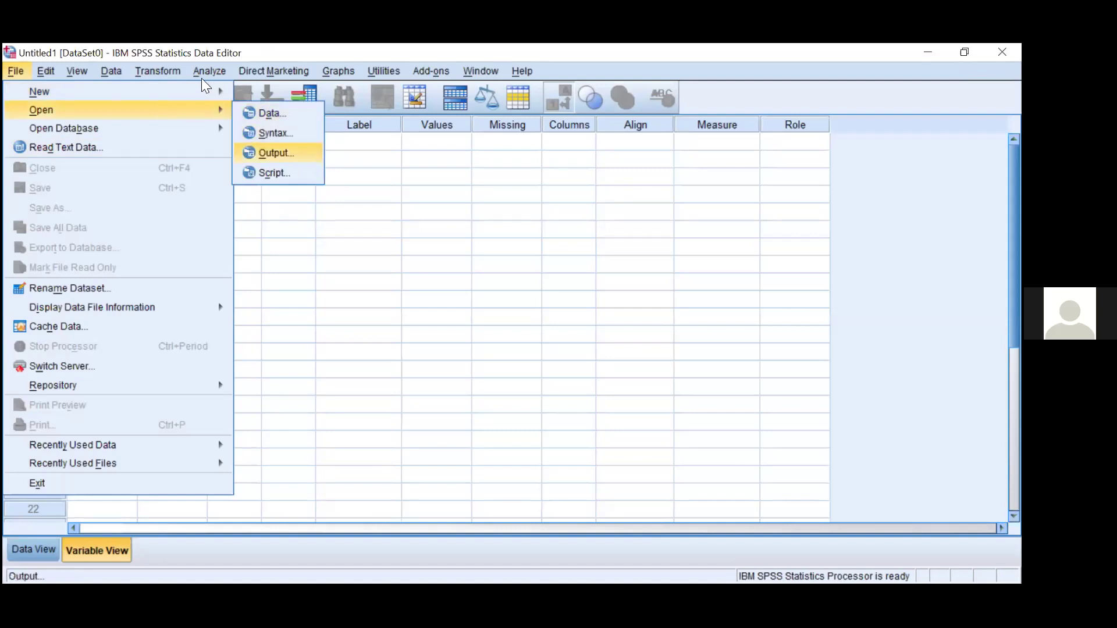
key("alt+a")
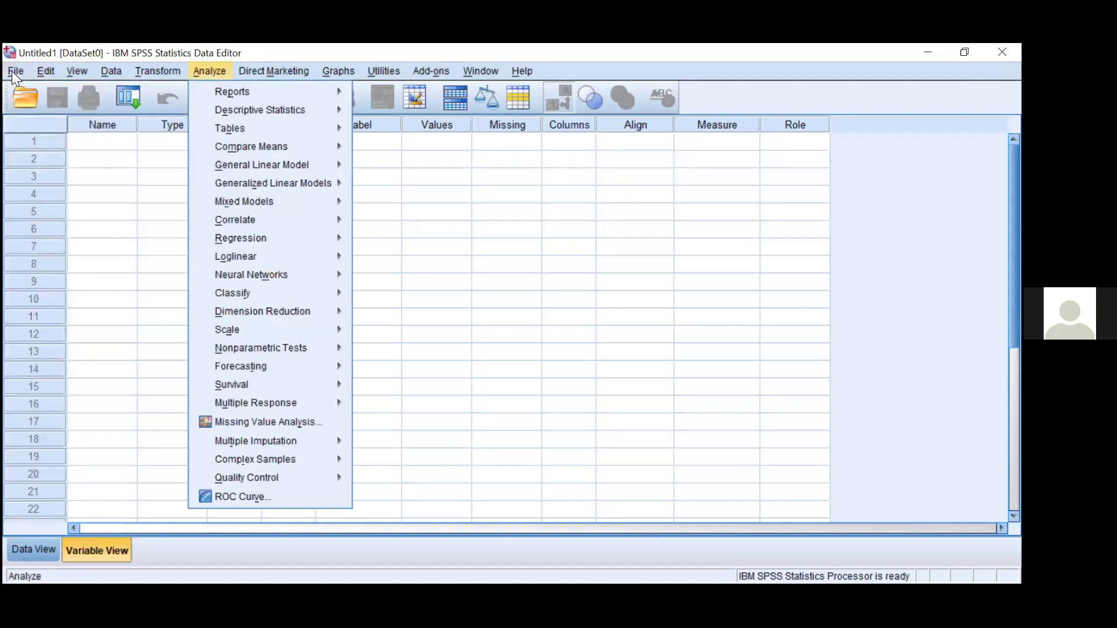
key("alt+f")
mouse_move(229, 95)
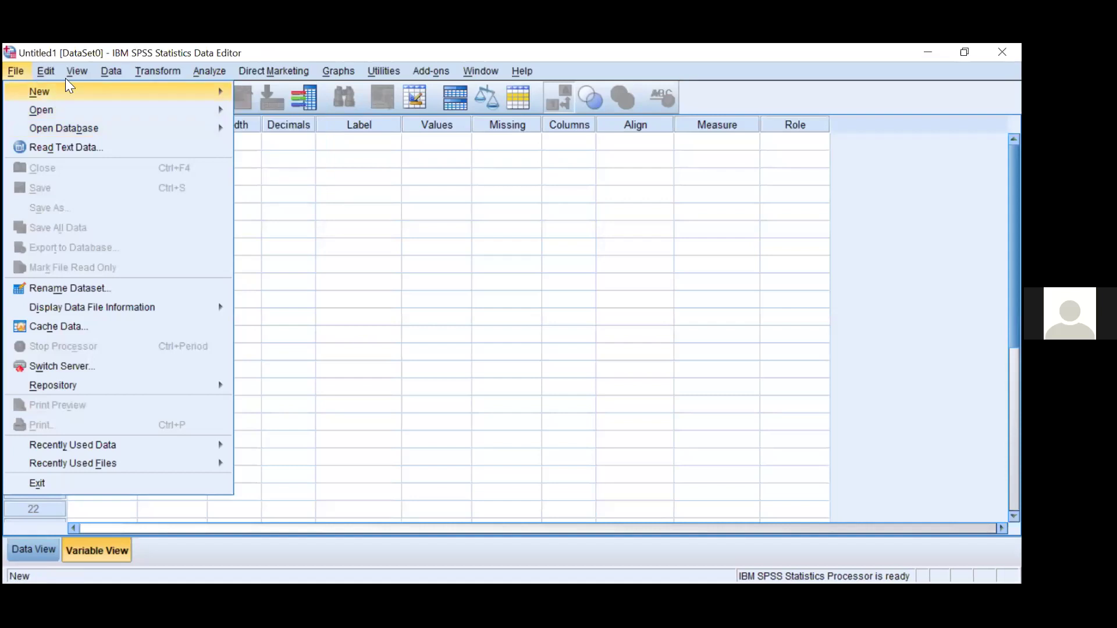
mouse_move(53, 69)
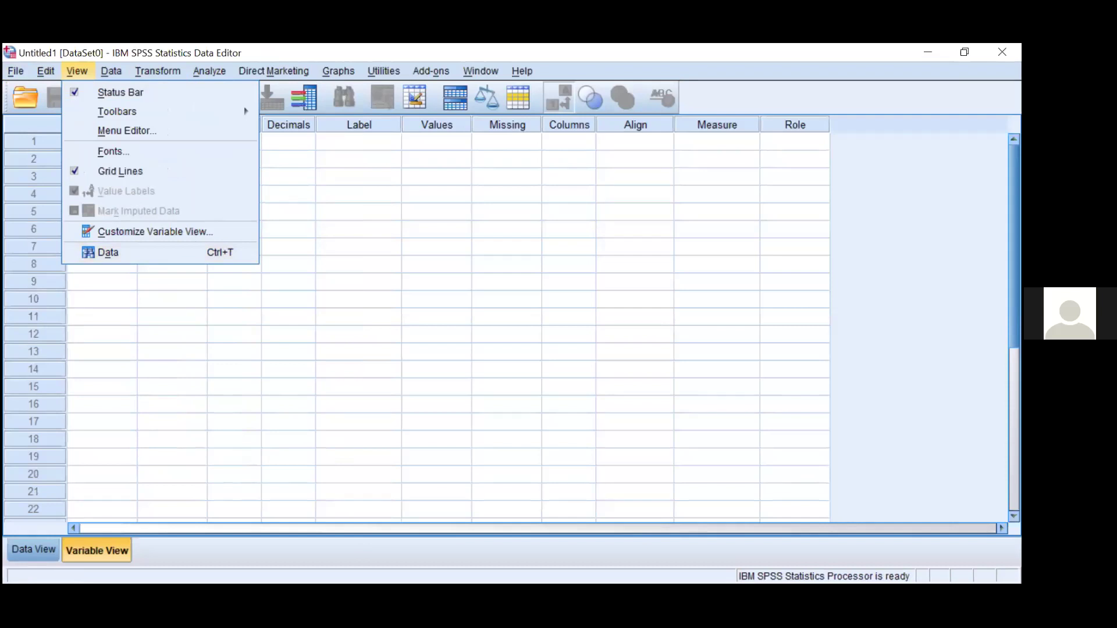
left_click(79, 70)
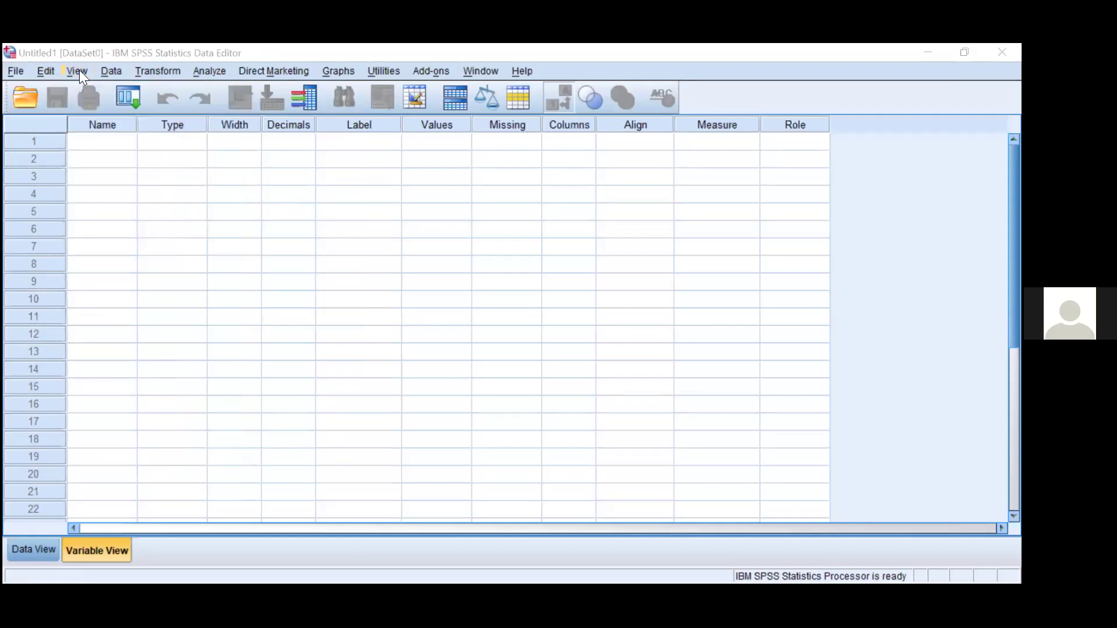
key("alt+v")
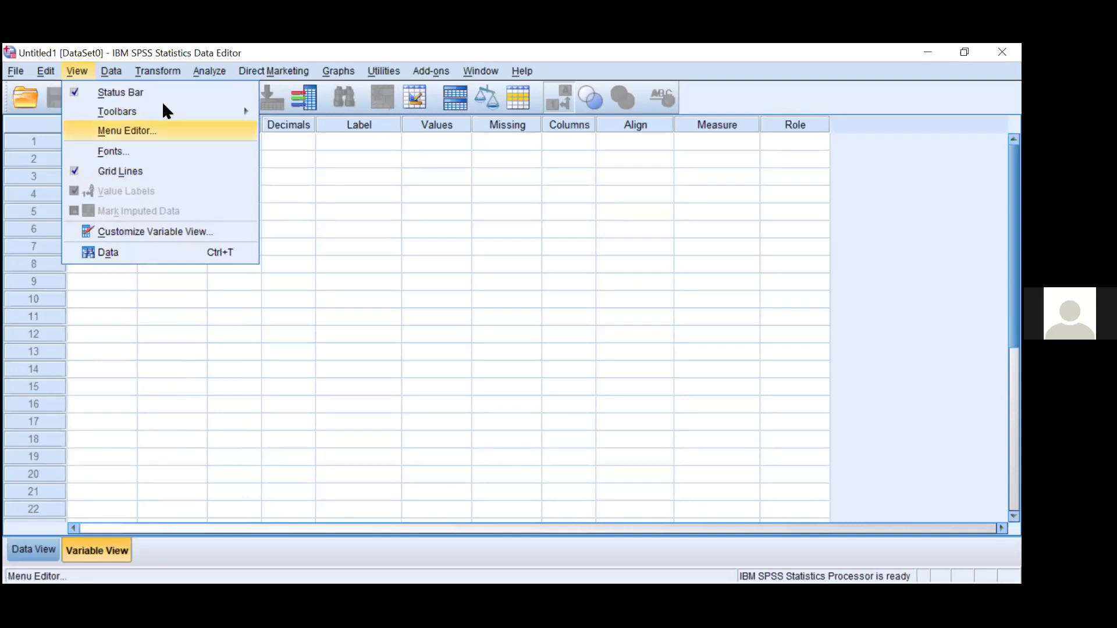
Step: Review the data management commands, including Merge Files, and the Transform commands such as Compute Variable and Recode into Different Variables
left_click(110, 71)
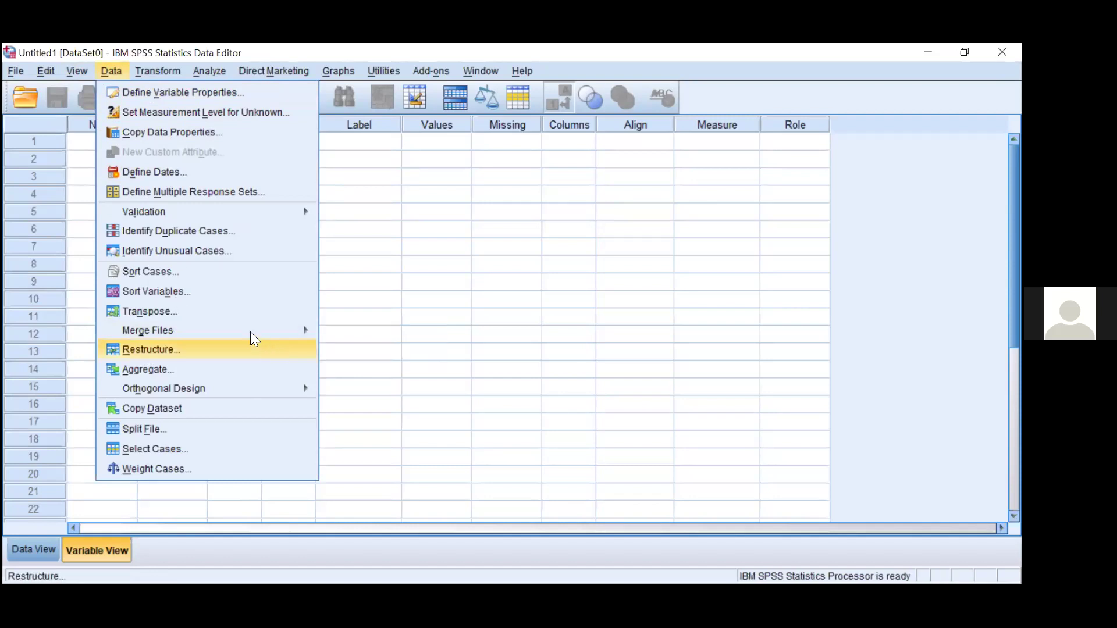
mouse_move(250, 331)
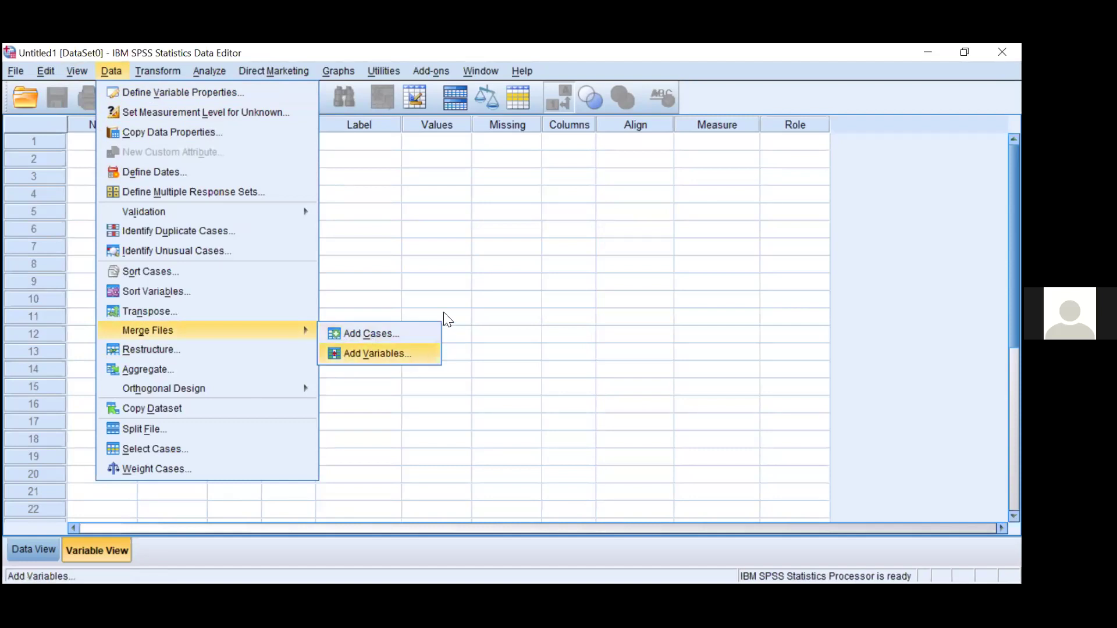
key("Right")
key("Right")
key("Right")
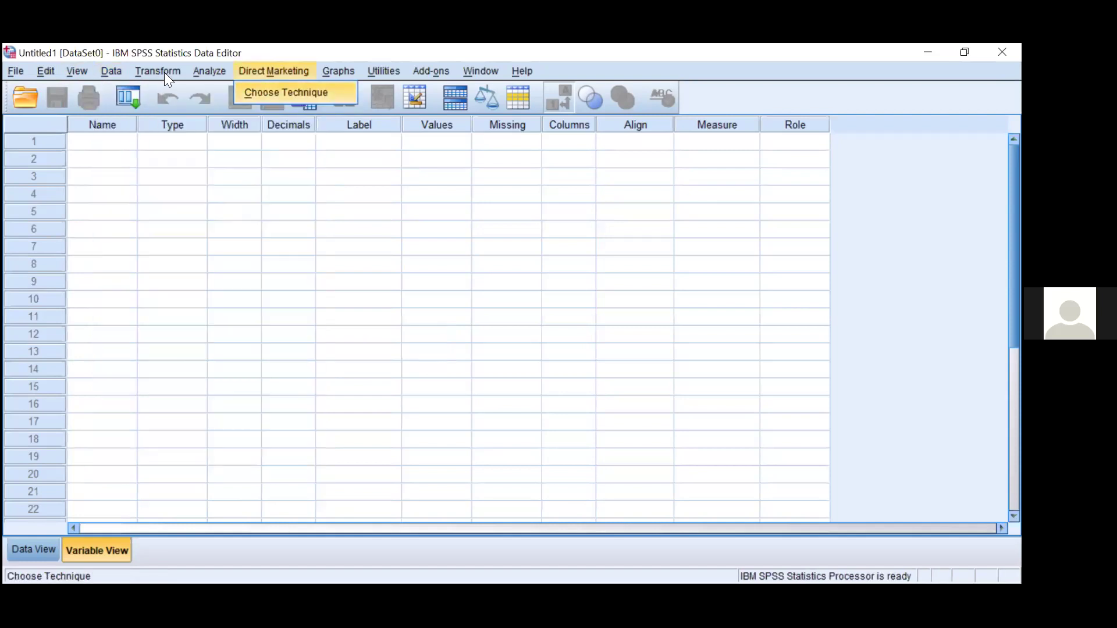
left_click(164, 72)
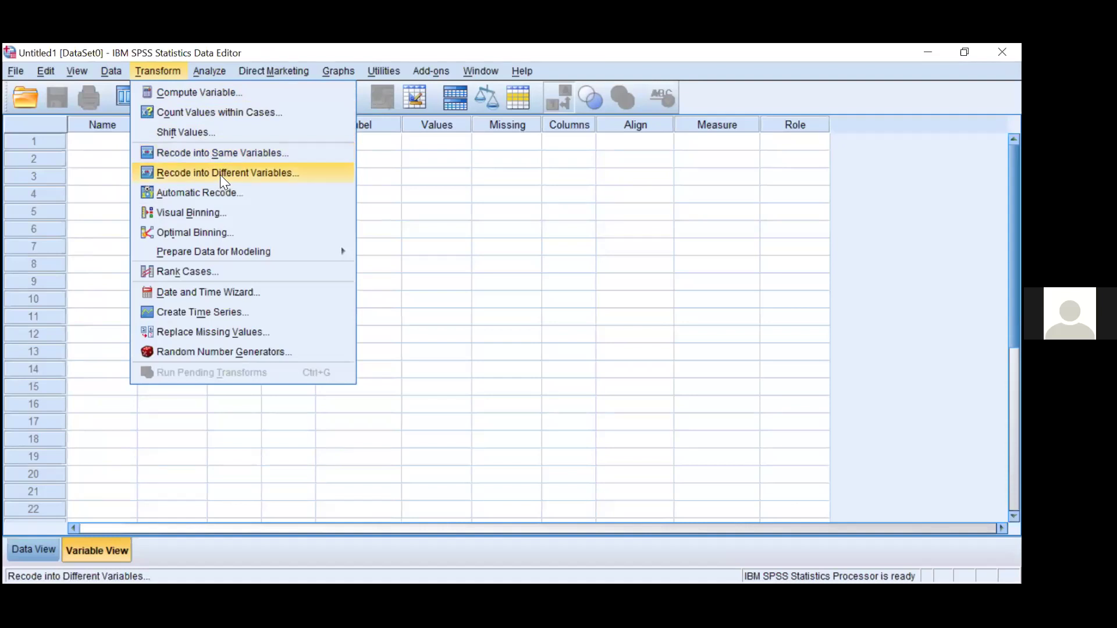
key("Up")
key("Up")
key("Up")
key("Up")
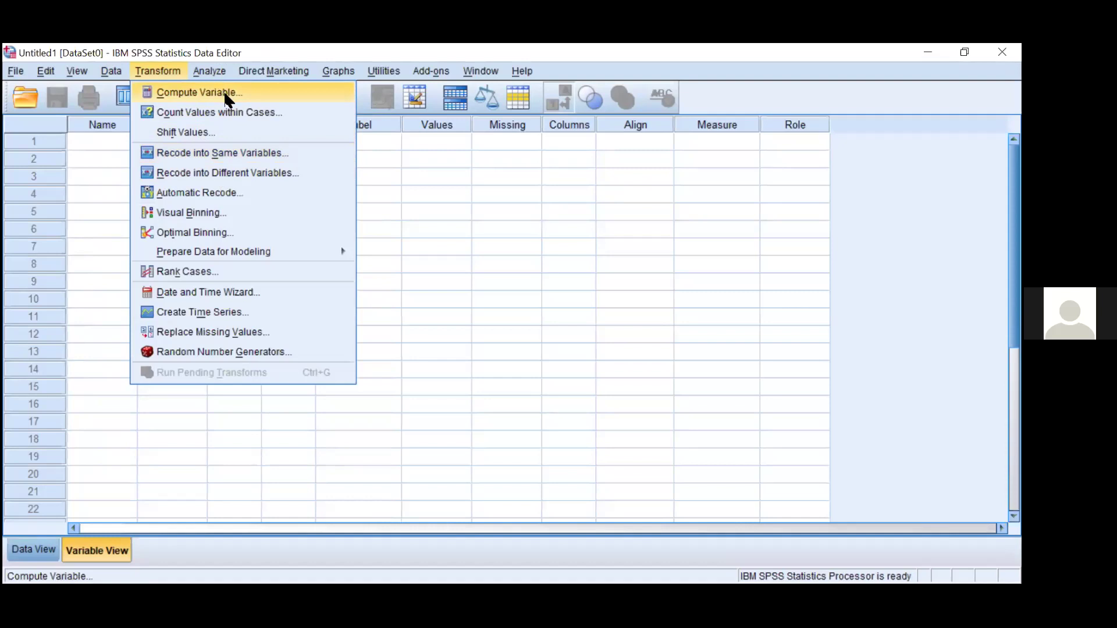
Step: Review the analysis procedures under Descriptive Statistics, Compare Means, General Linear Model and Regression
key("Right")
mouse_move(228, 99)
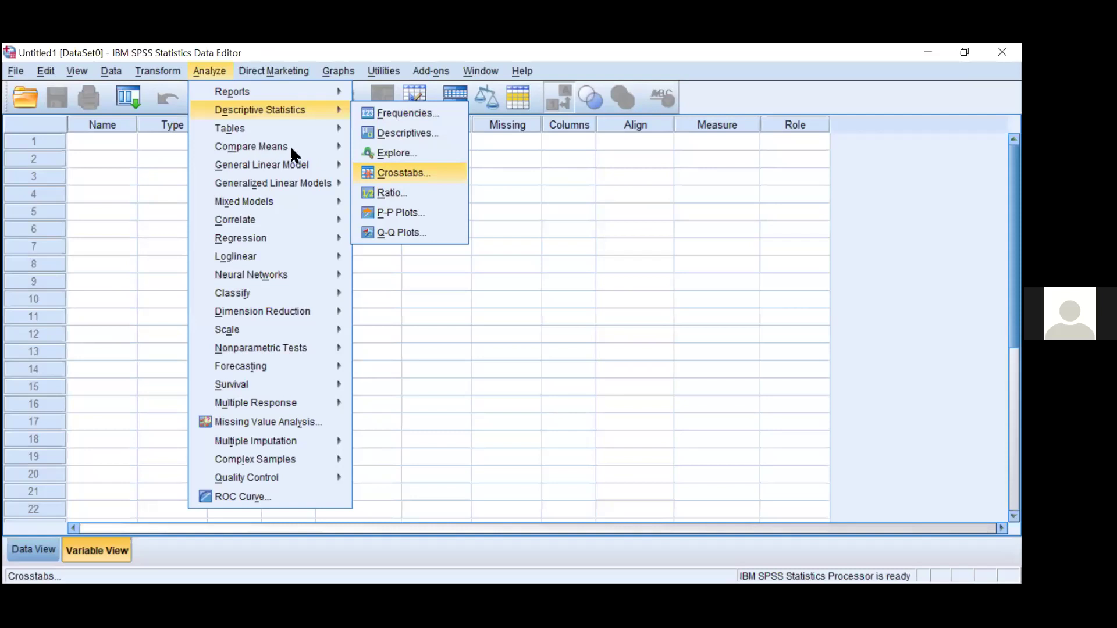
mouse_move(256, 147)
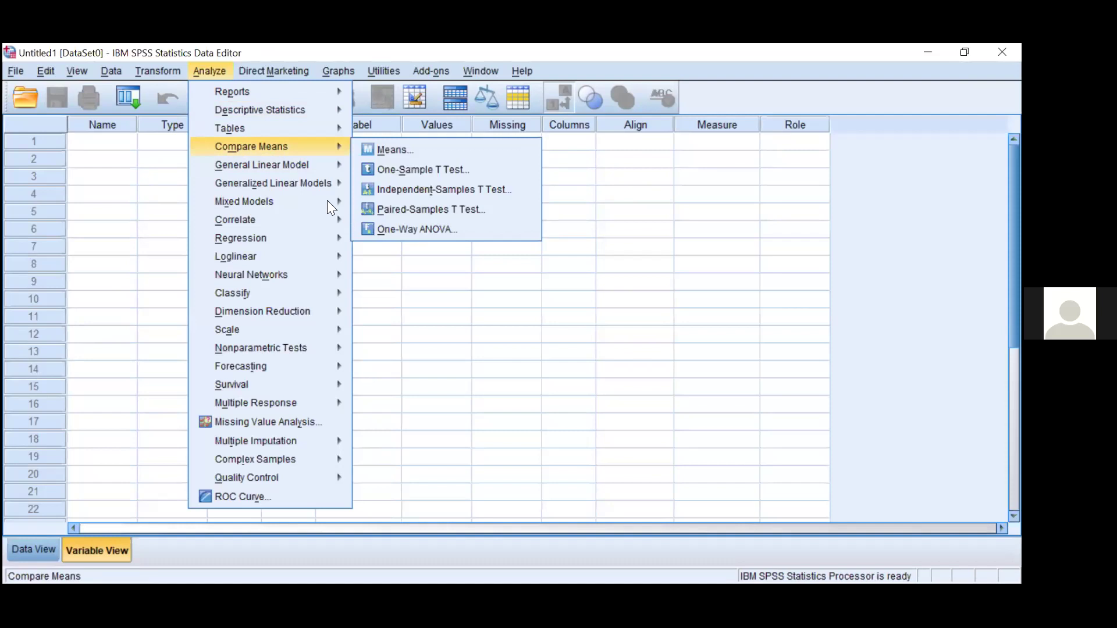
mouse_move(307, 147)
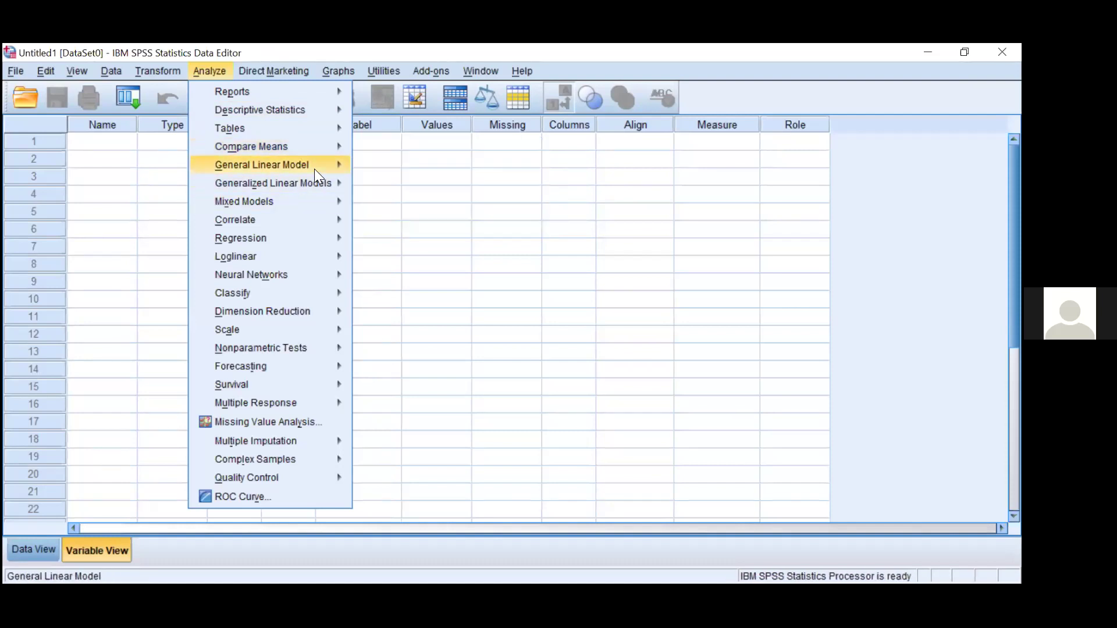
mouse_move(314, 169)
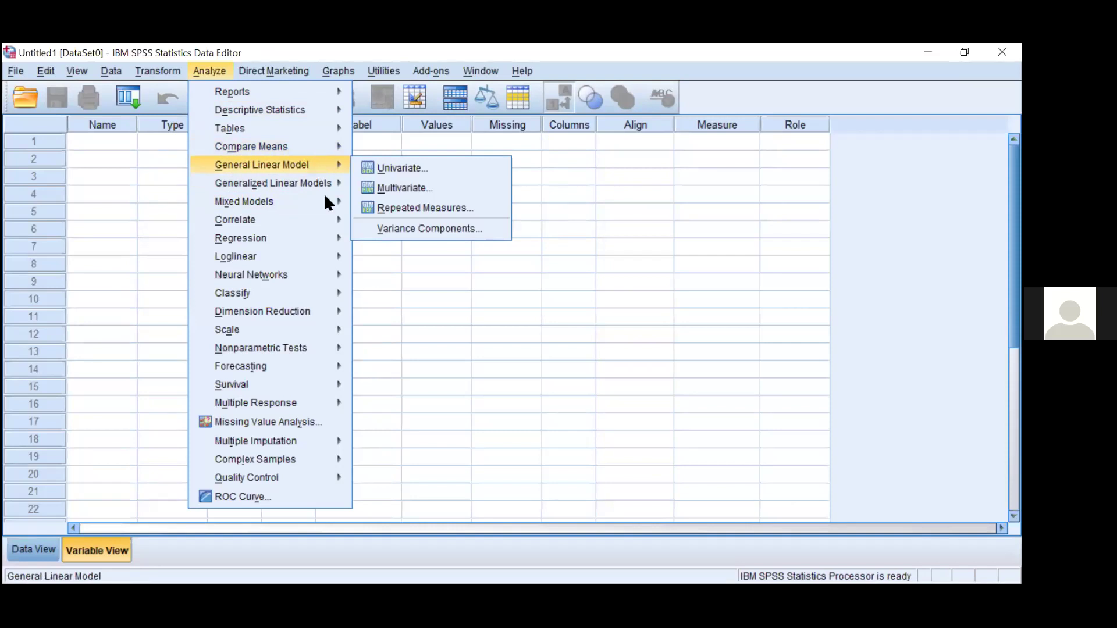
mouse_move(239, 238)
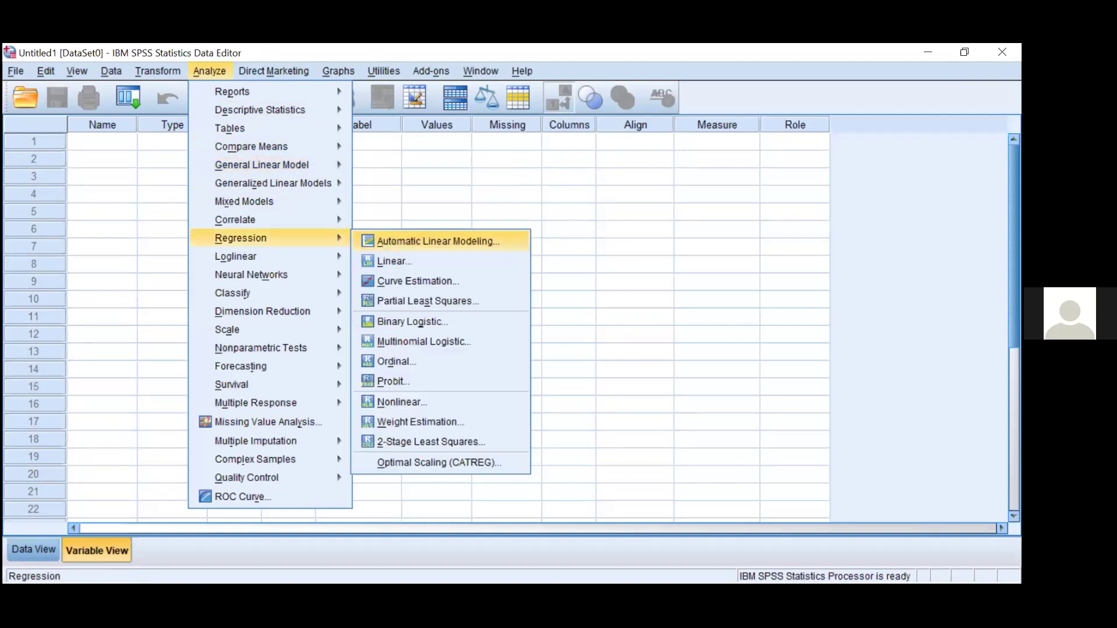
left_click(640, 478)
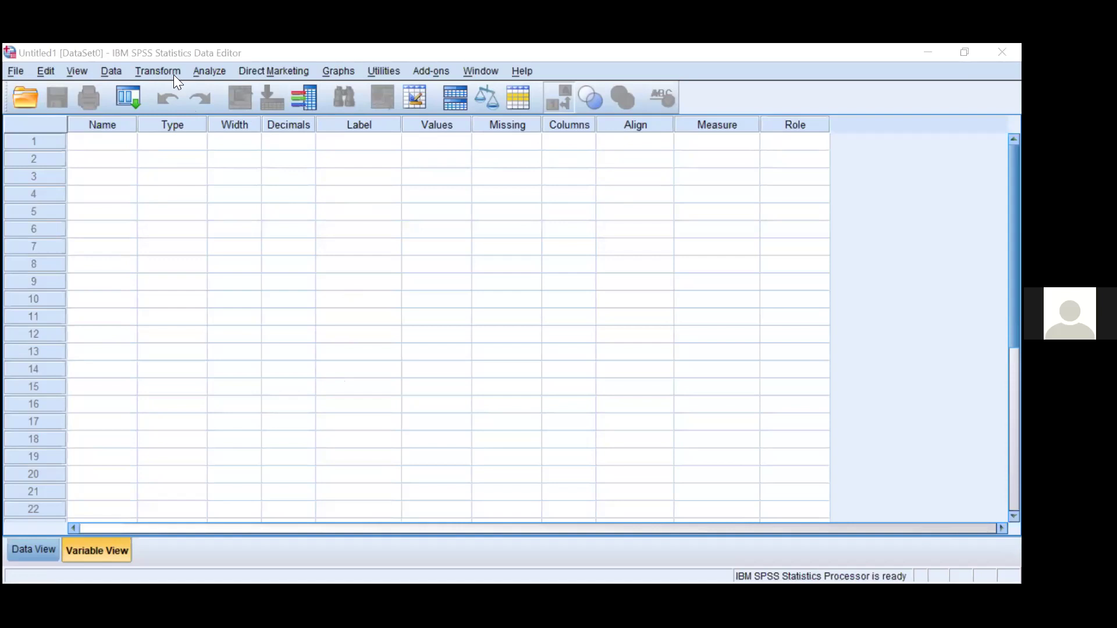
key("alt+a")
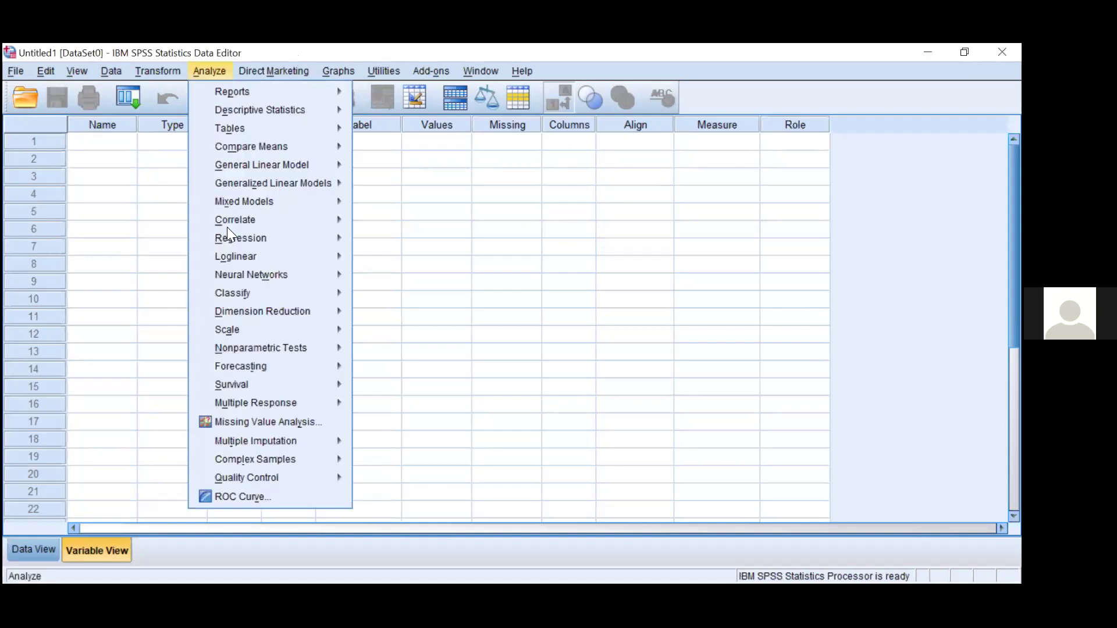
key("Right")
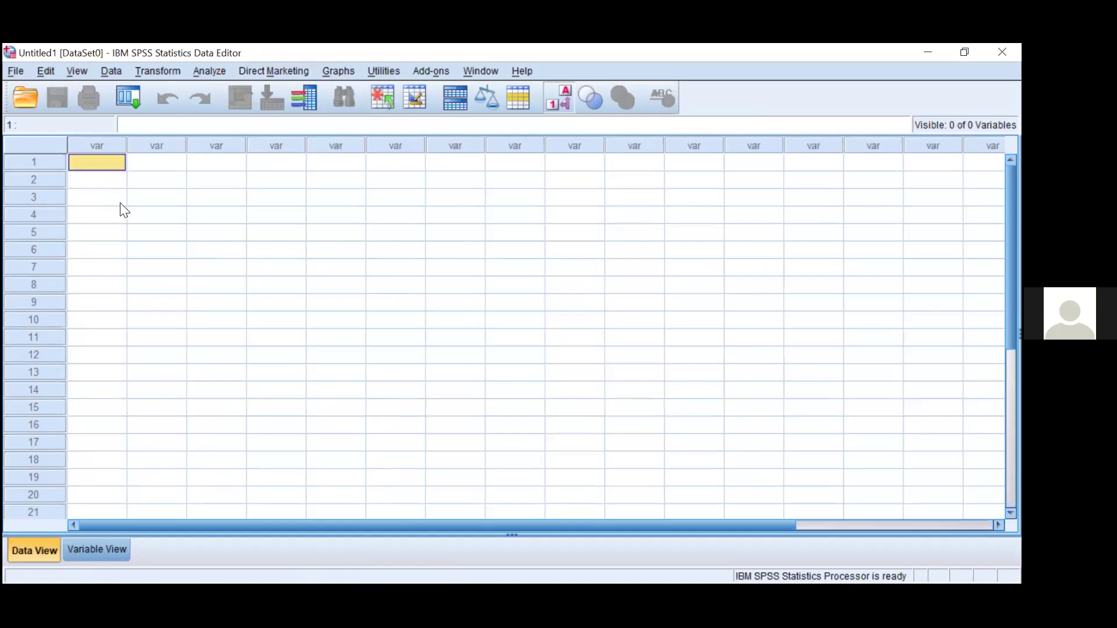
Step: Enter the values 1 and 2 in the first two rows of the first column in Data View
type("1")
key("Return")
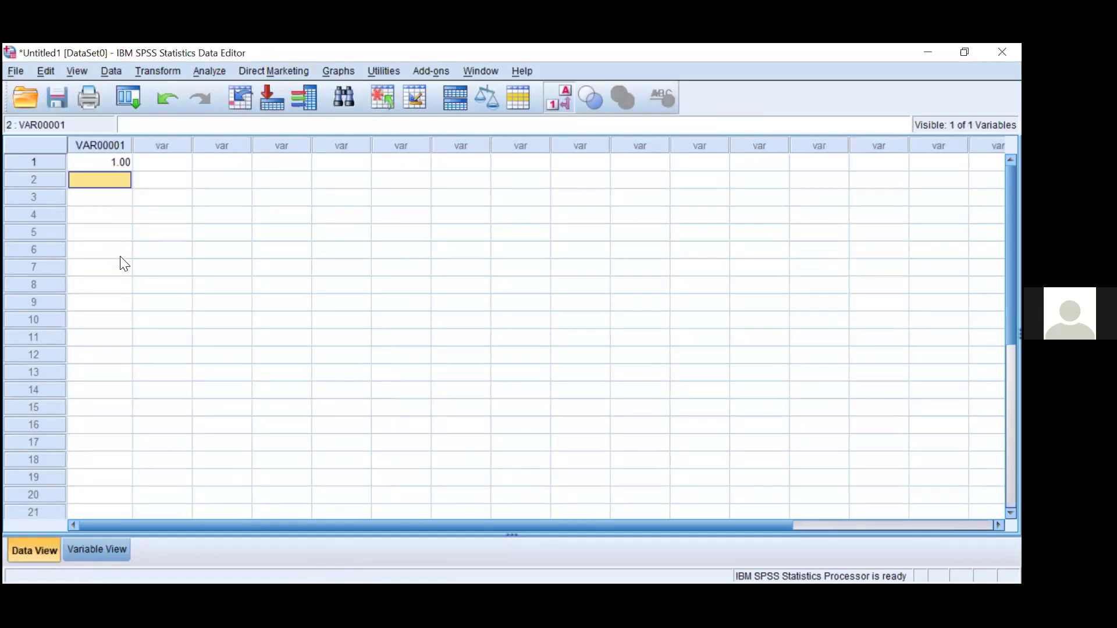
type("2")
key("Return")
key("Return")
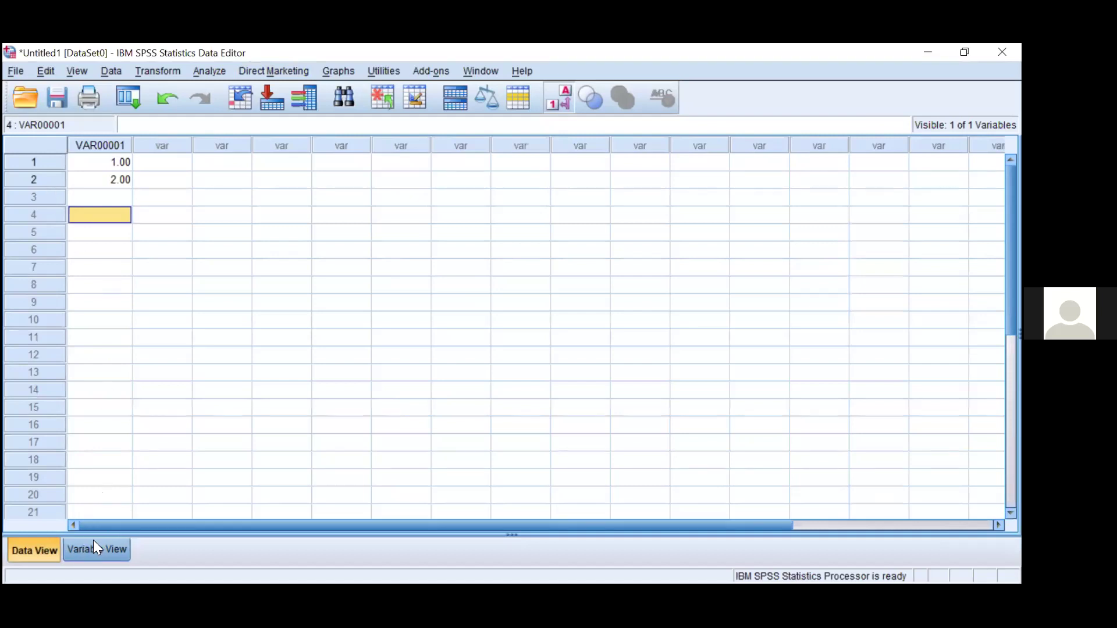
Step: Inspect the two entered values in the first column cell by cell
left_click(100, 180)
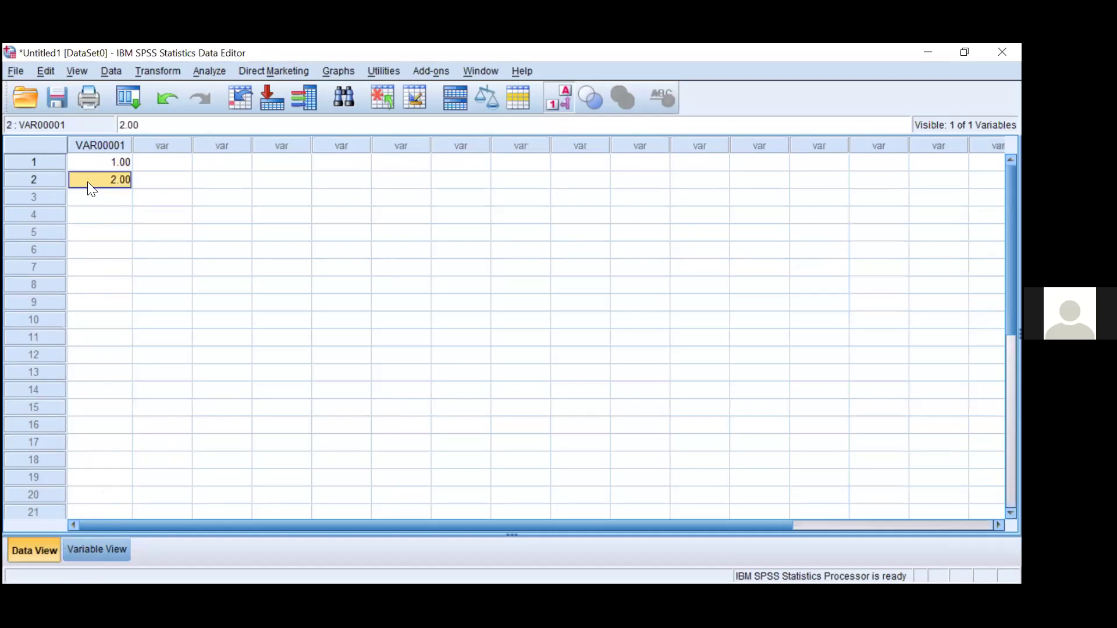
key("Down")
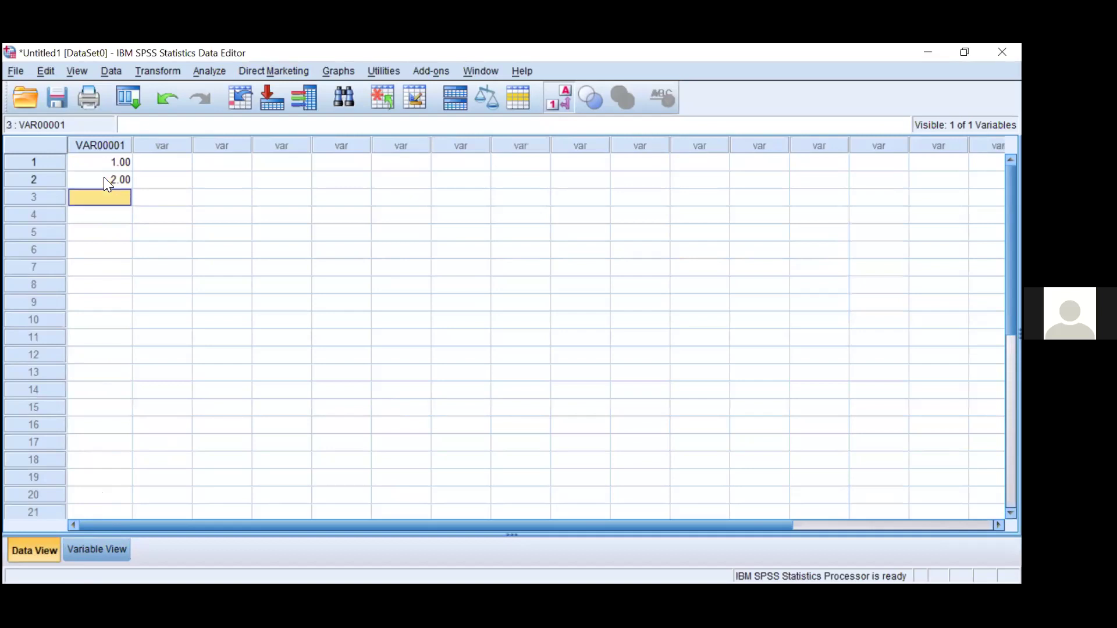
key("Up")
key("Up")
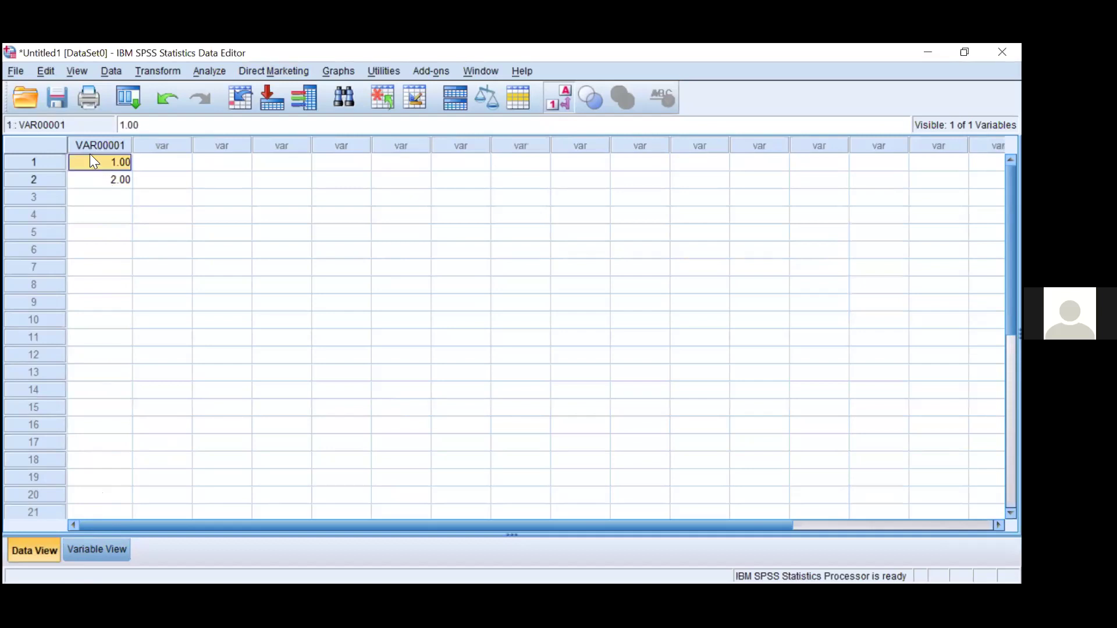
key("Down")
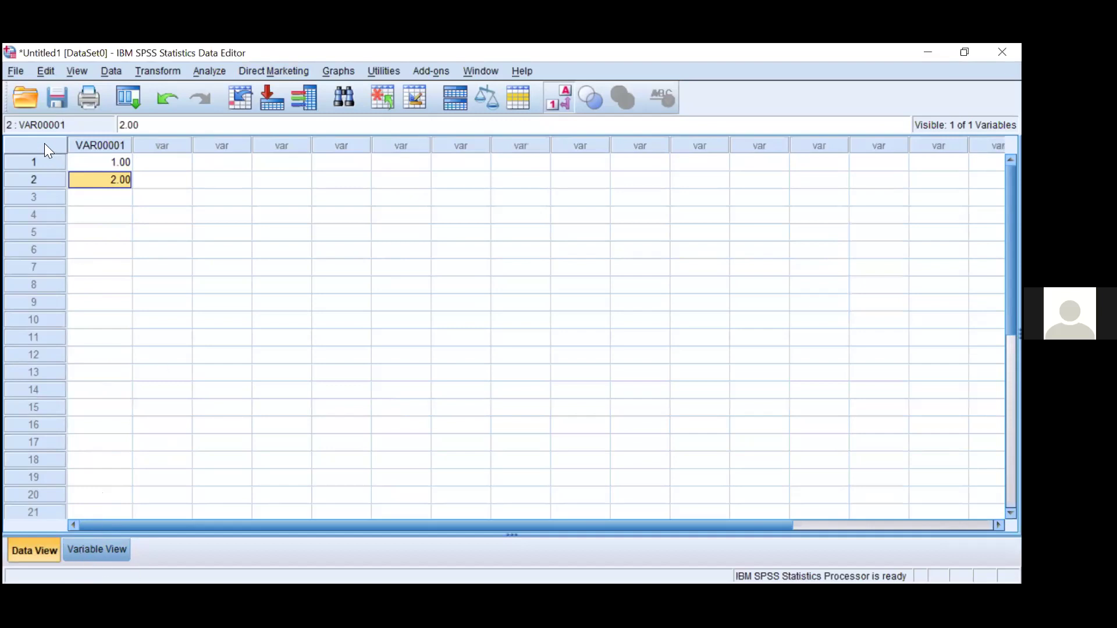
key("Up")
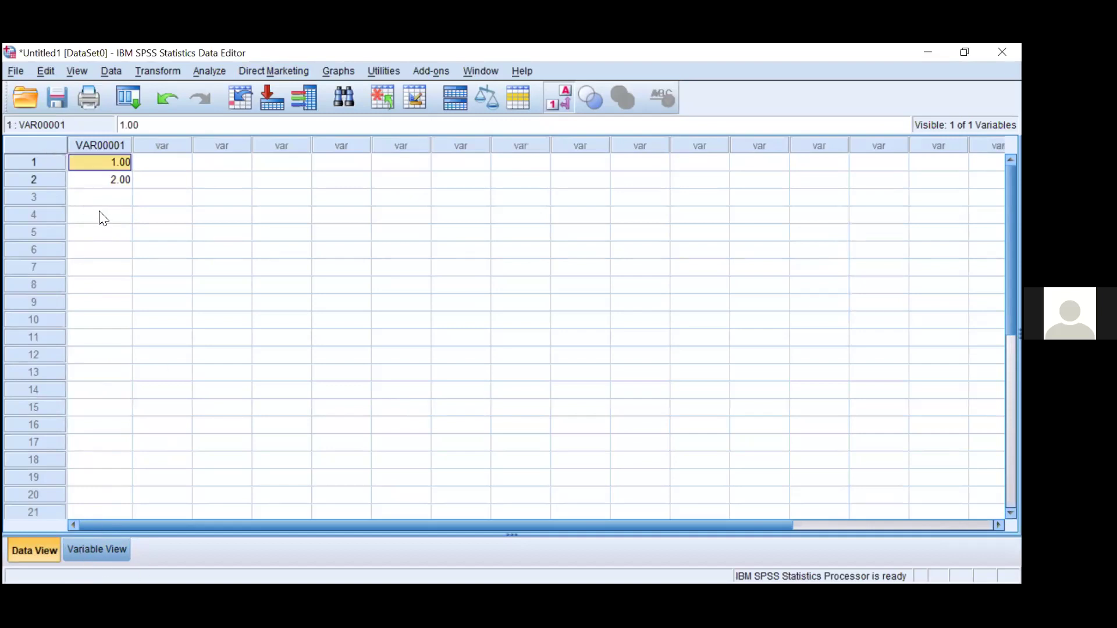
Step: Show the new variable's definition in Variable View and undo the data entry
key("ctrl+t")
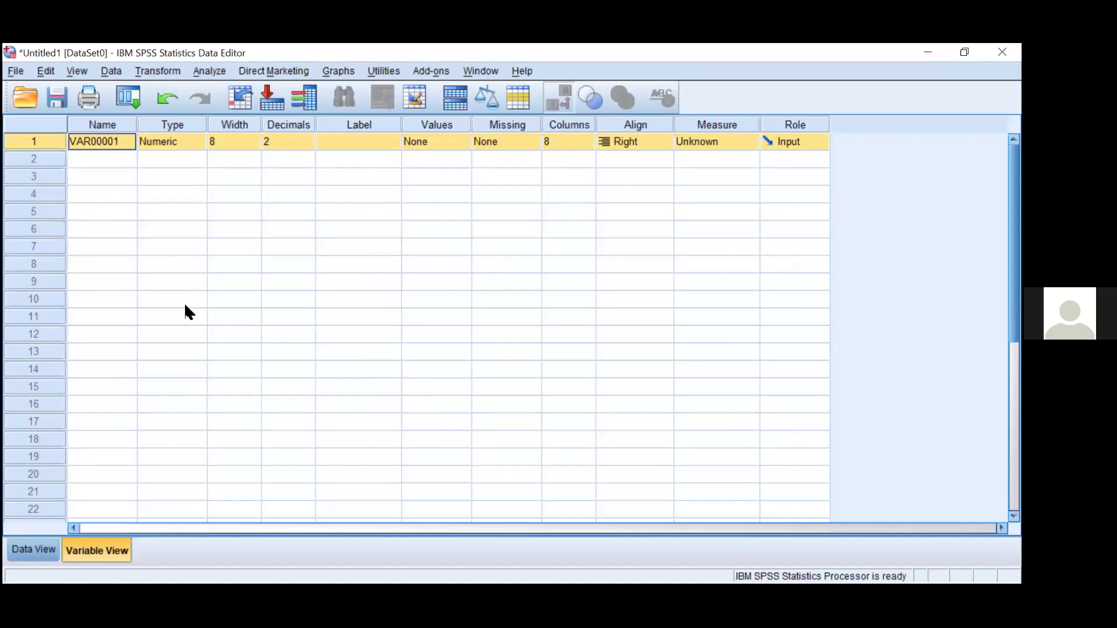
key("ctrl+z")
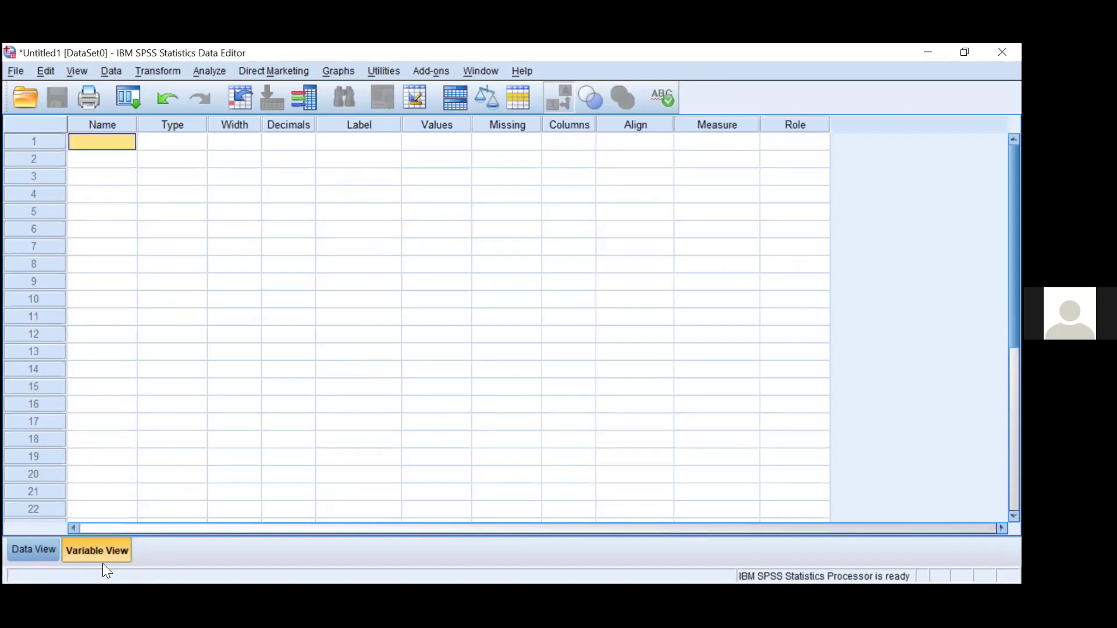
left_click(219, 73)
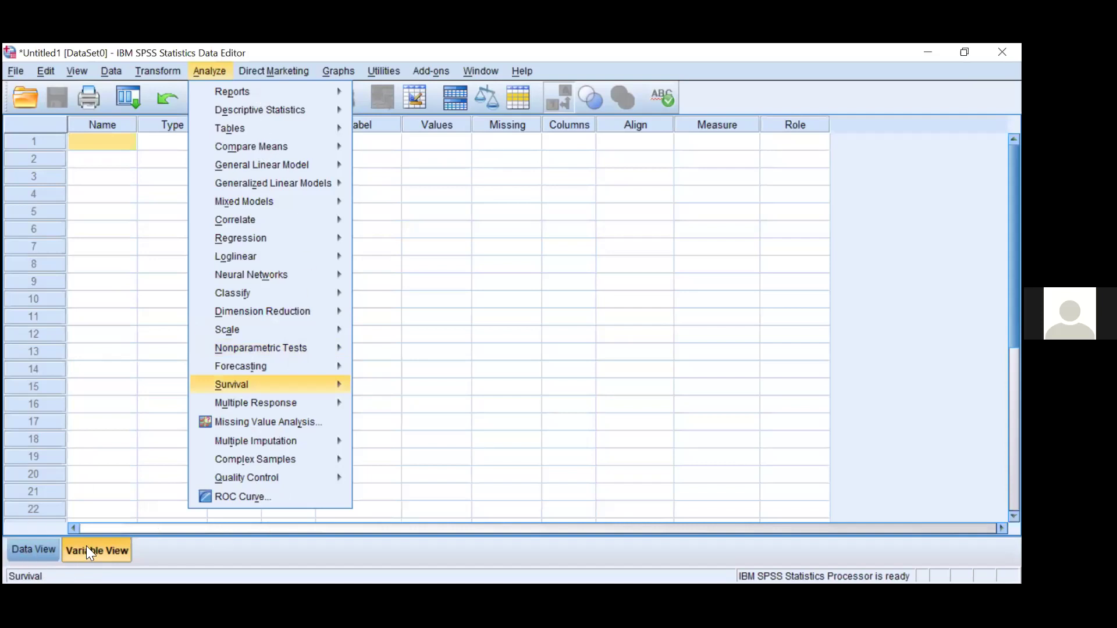
left_click(32, 548)
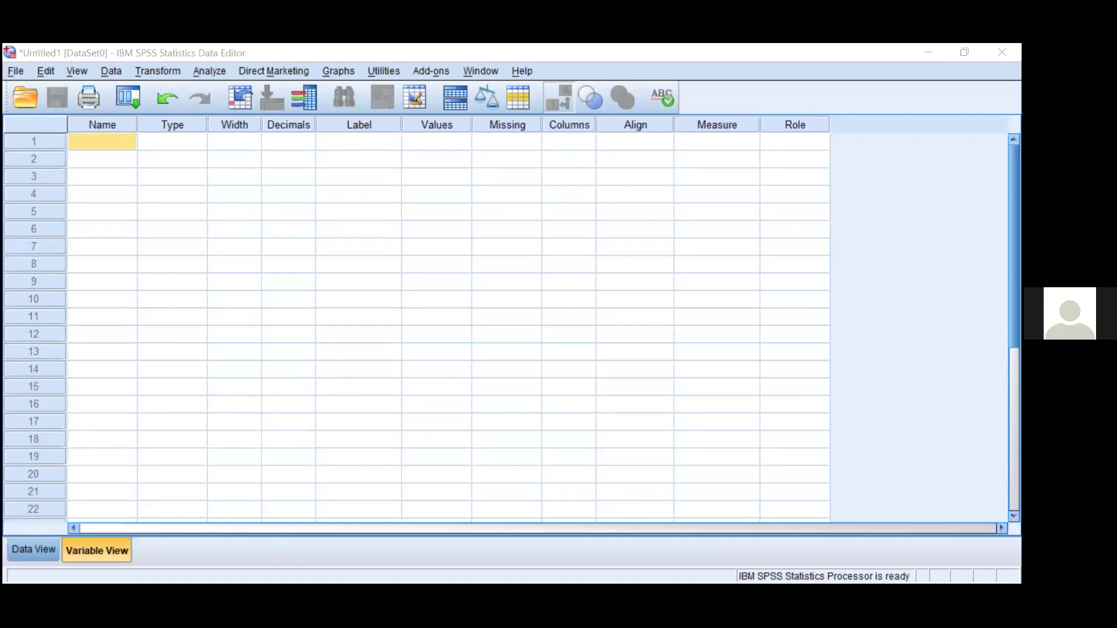
Step: Define a variable named Umur in the first row of Variable View
left_click(99, 551)
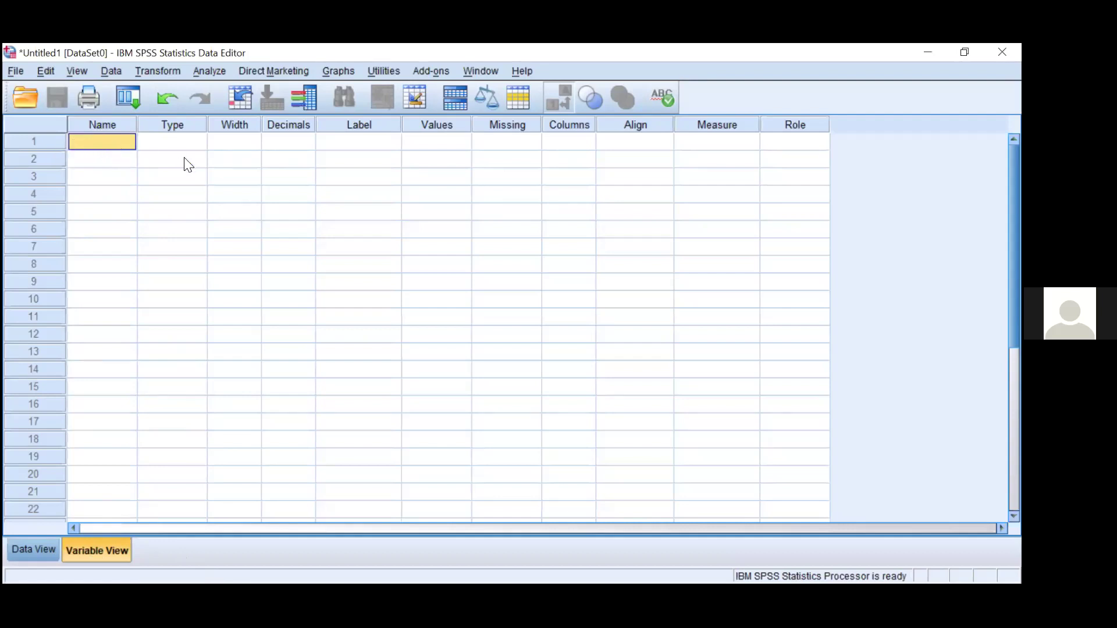
type("U")
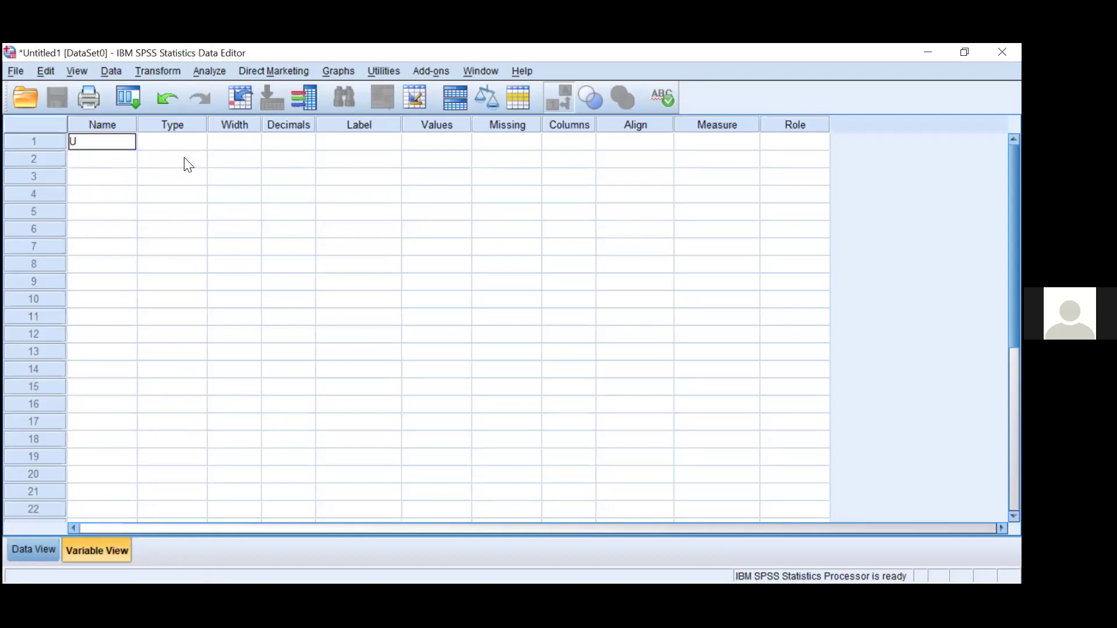
type("mu")
key("Return")
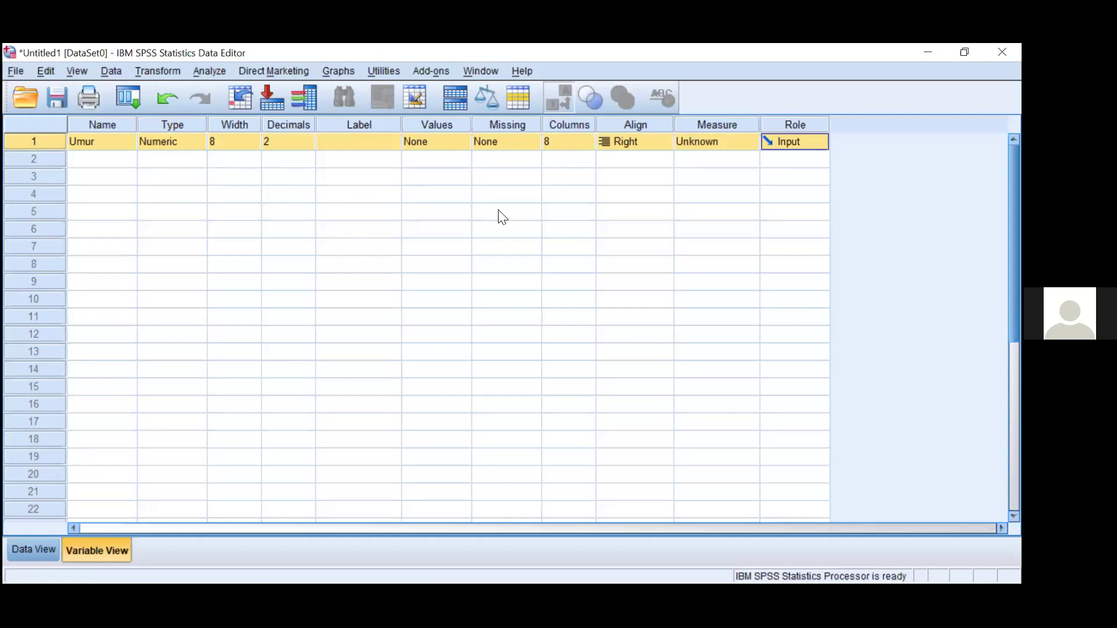
Step: Examine the variable type options for Umur, comparing the String settings with the Numeric ones
key("Left")
key("Left")
key("Left")
key("Left")
key("Left")
key("Left")
key("Left")
key("Left")
key("Left")
key("space")
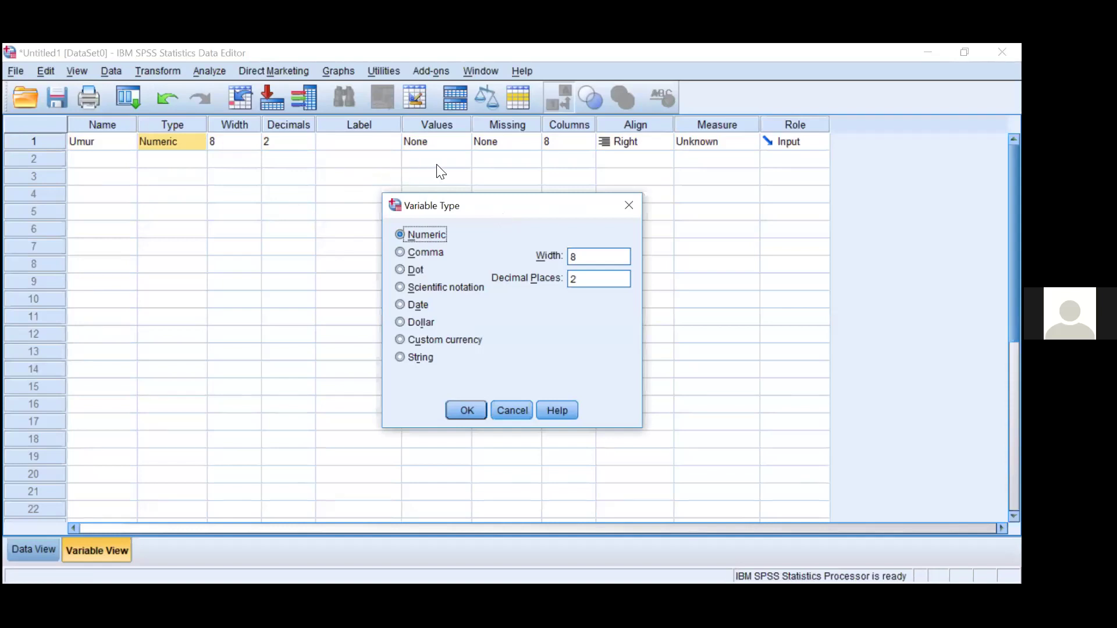
left_click_drag(438, 206, 372, 164)
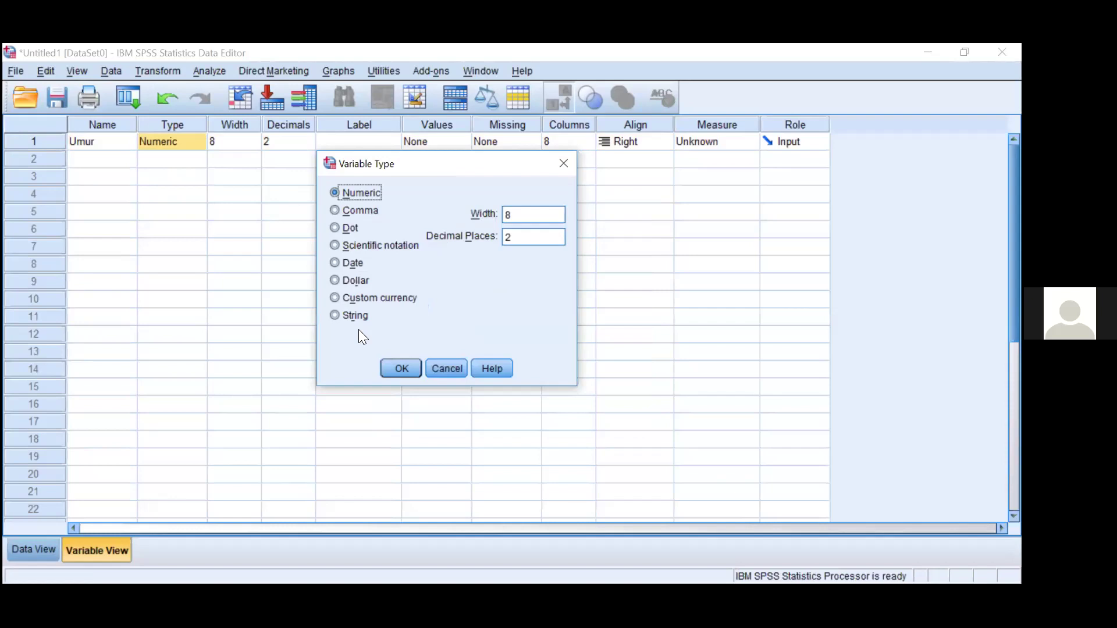
left_click_drag(378, 164, 376, 181)
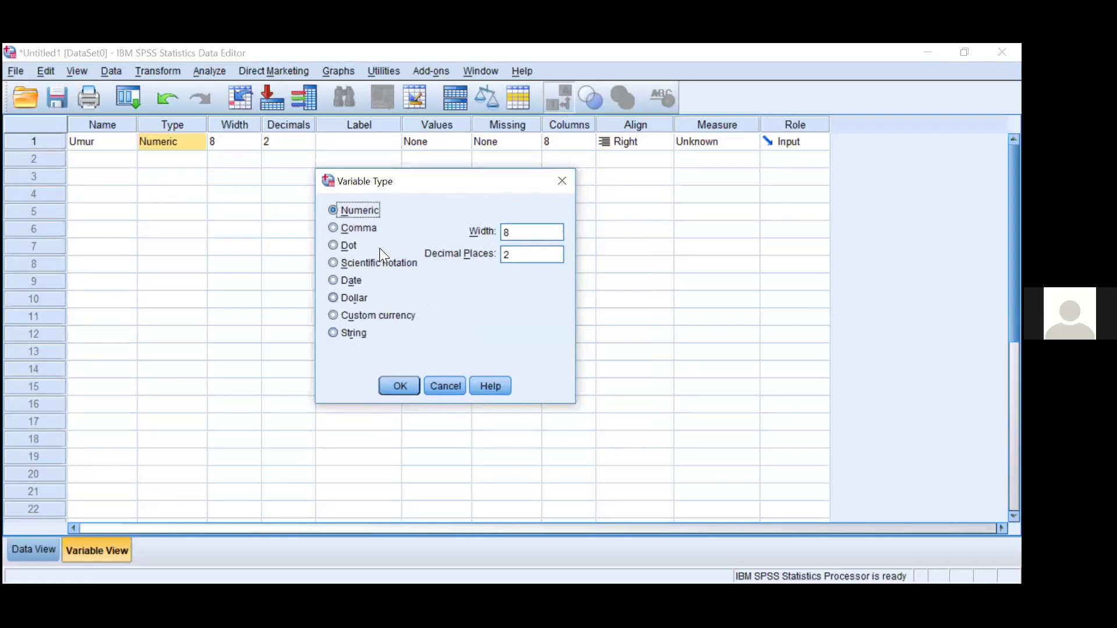
left_click(359, 328)
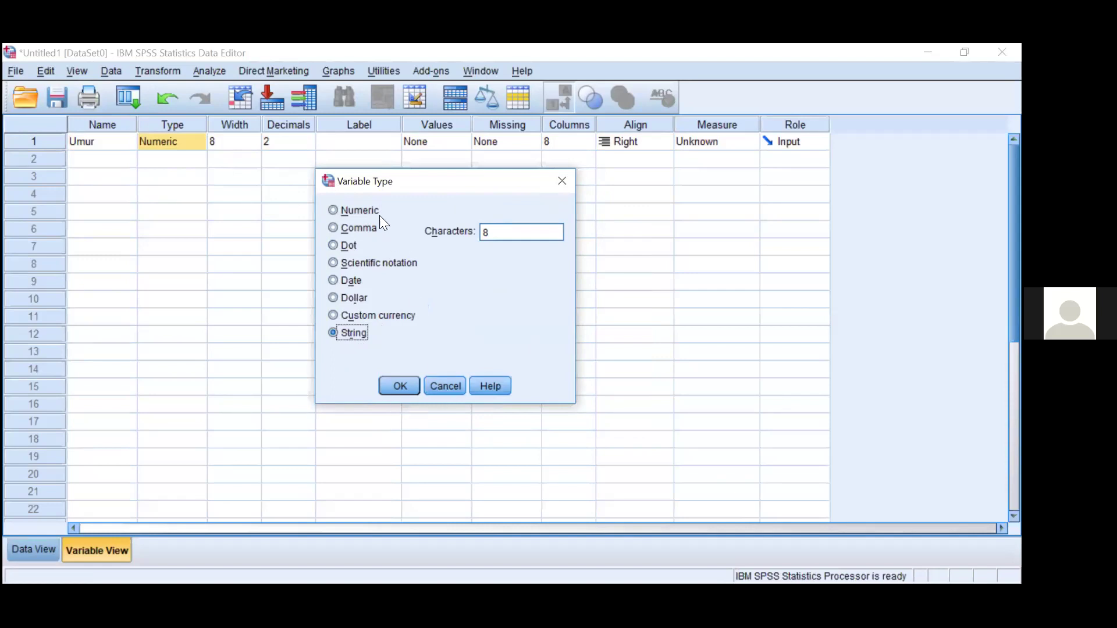
key("alt+n")
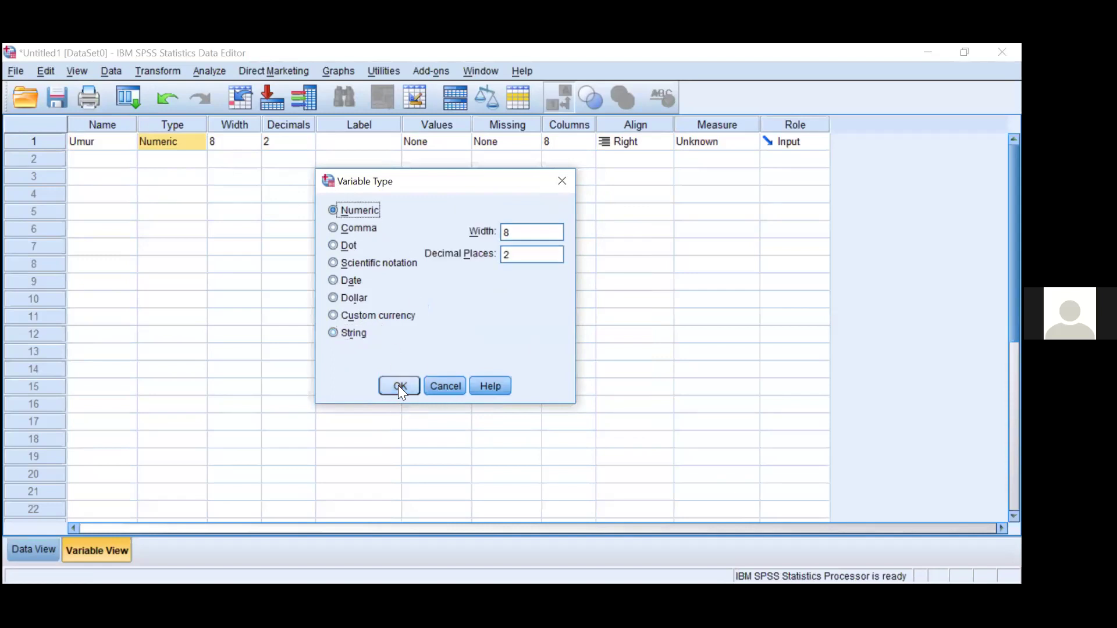
key("Escape")
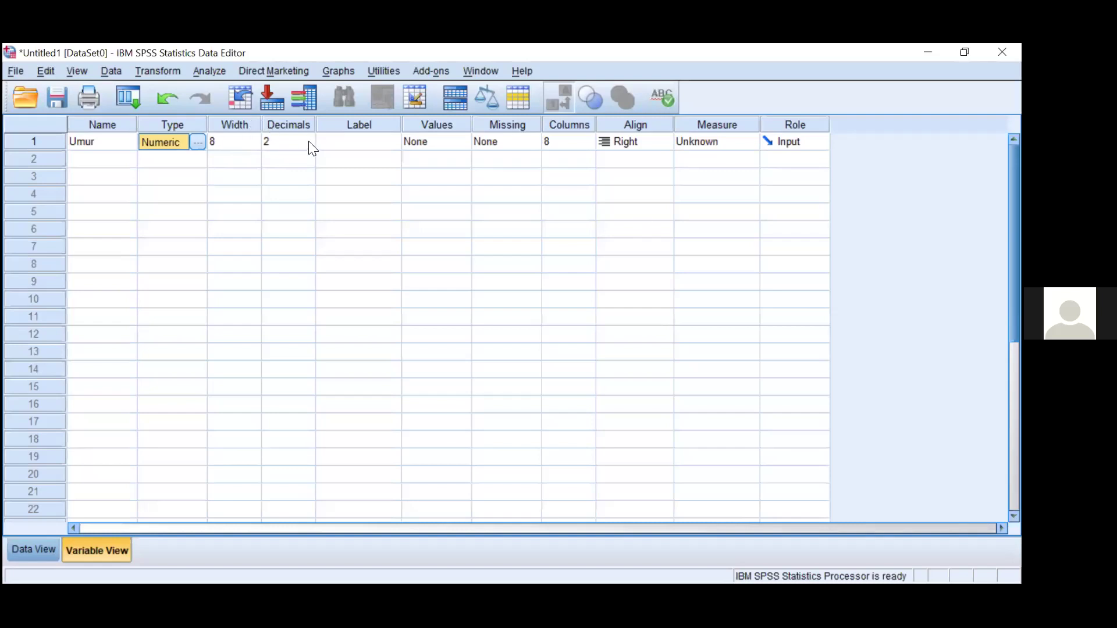
key("Return")
key("Escape")
Step: Go through Umur's width and decimals, lowering the decimals to 0 and restoring them to 2
key("Tab")
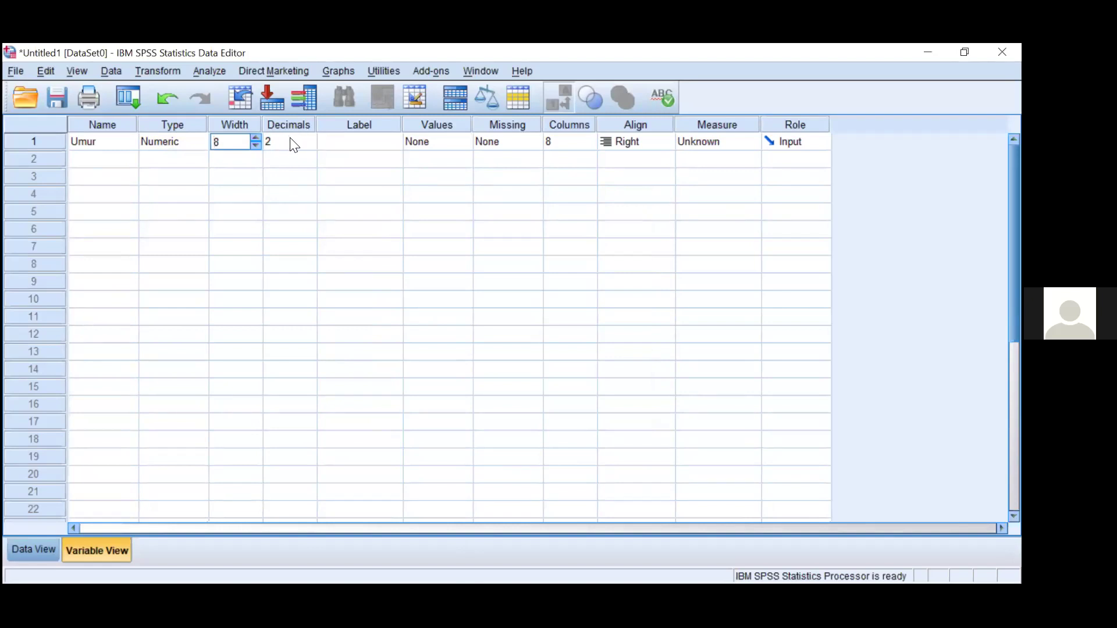
left_click(213, 142)
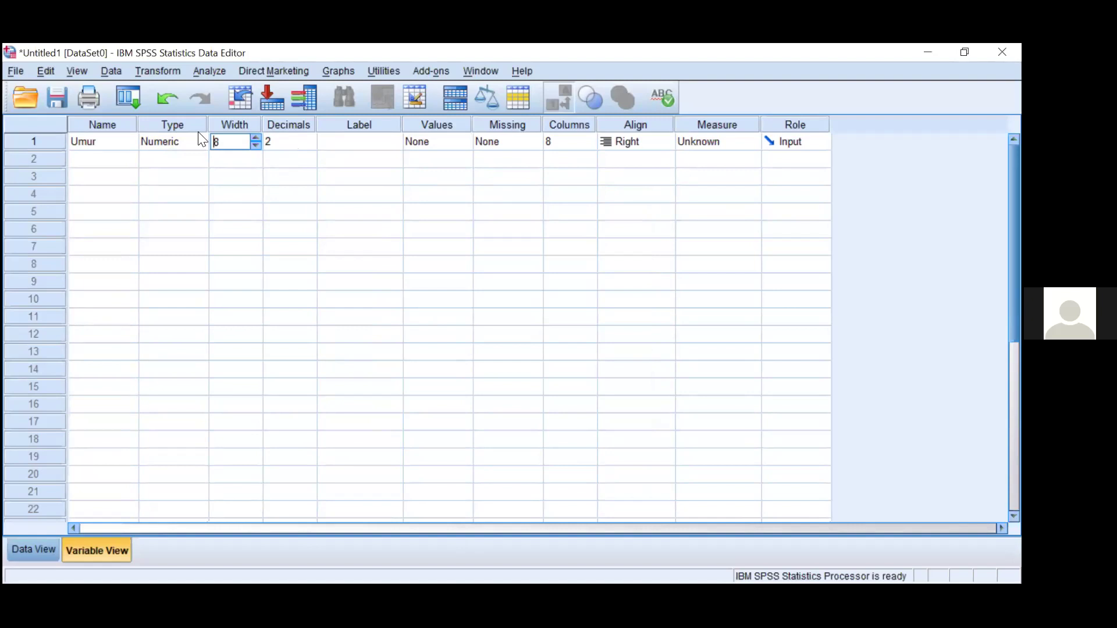
left_click(308, 145)
left_click(310, 146)
left_click(310, 146)
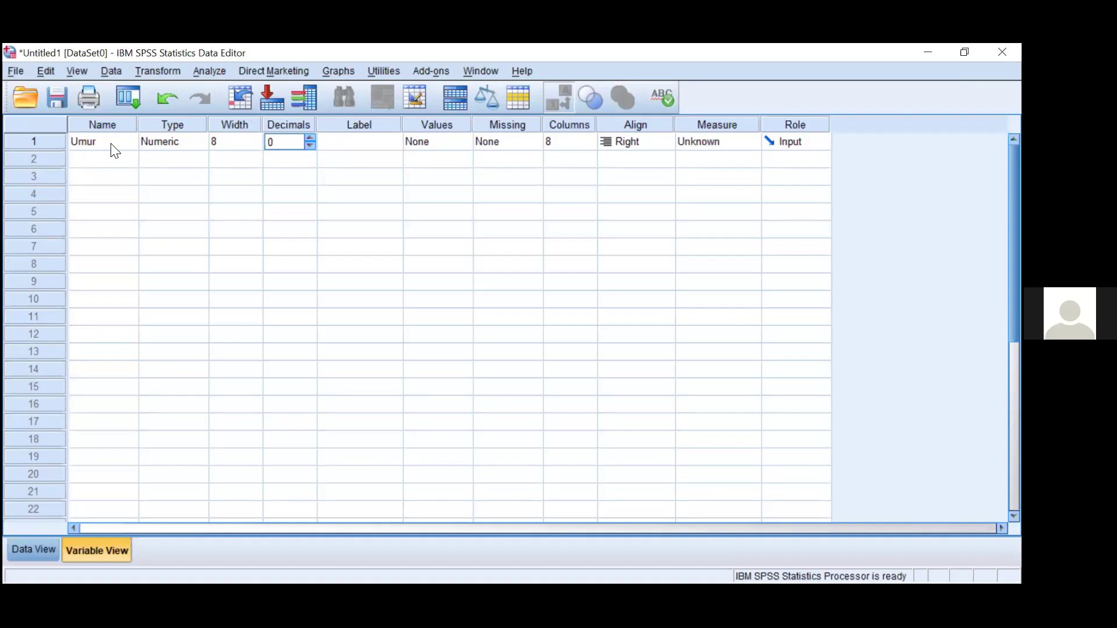
left_click(311, 138)
left_click(310, 138)
Step: Give the Umur variable the label "Usia Responden"
left_click(400, 144)
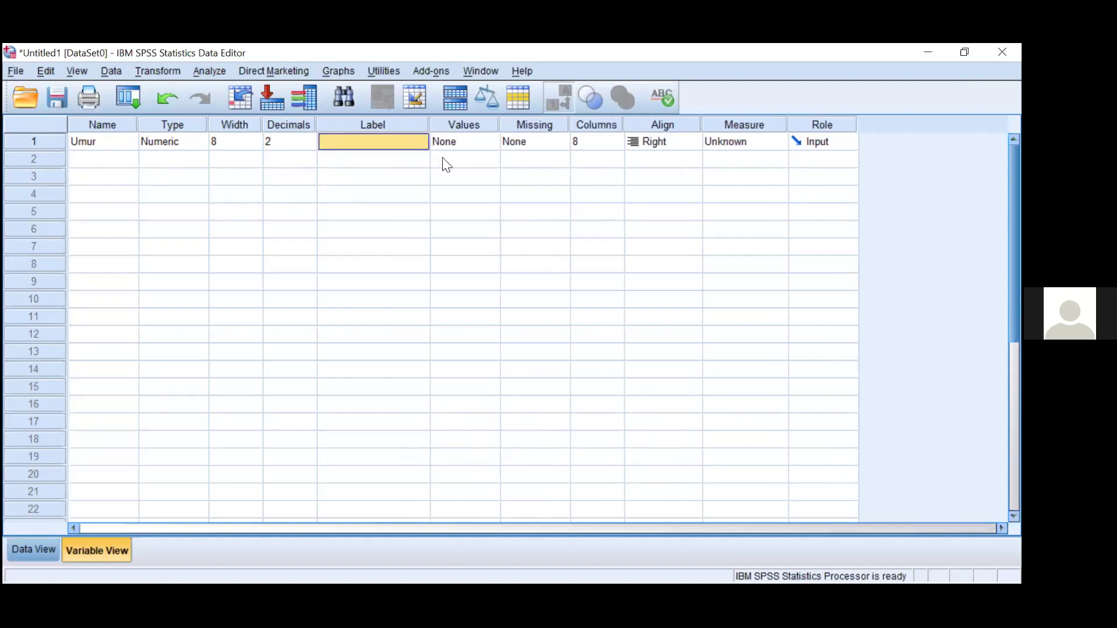
type("Usia")
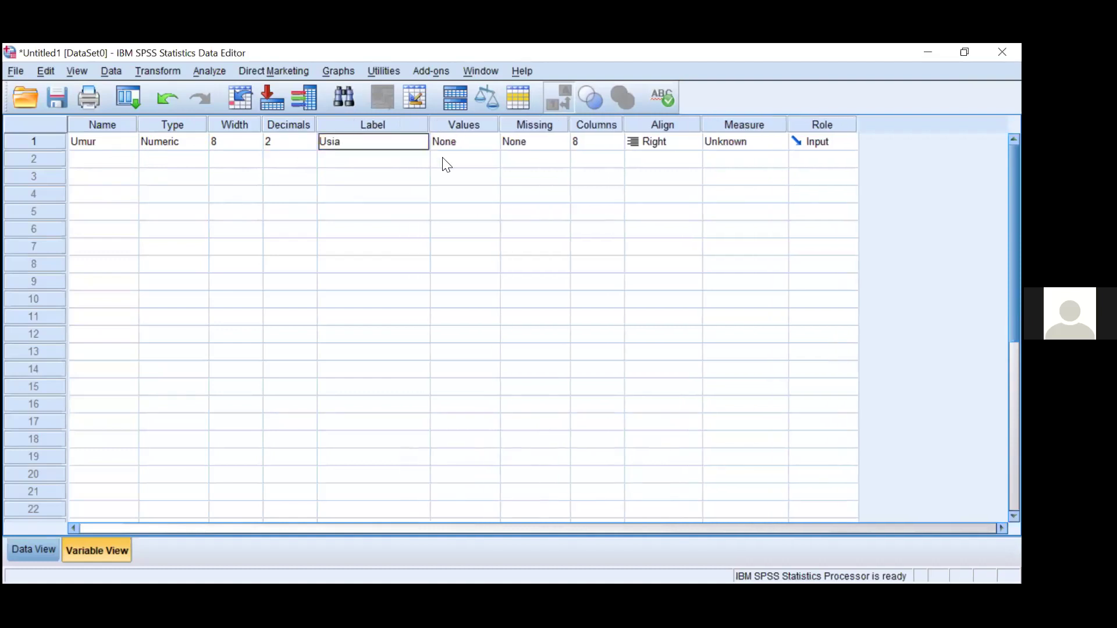
type(" Responden")
Step: View the Value Labels dialog without defining anything, and set Umur's measurement level to Scale
left_click(480, 162)
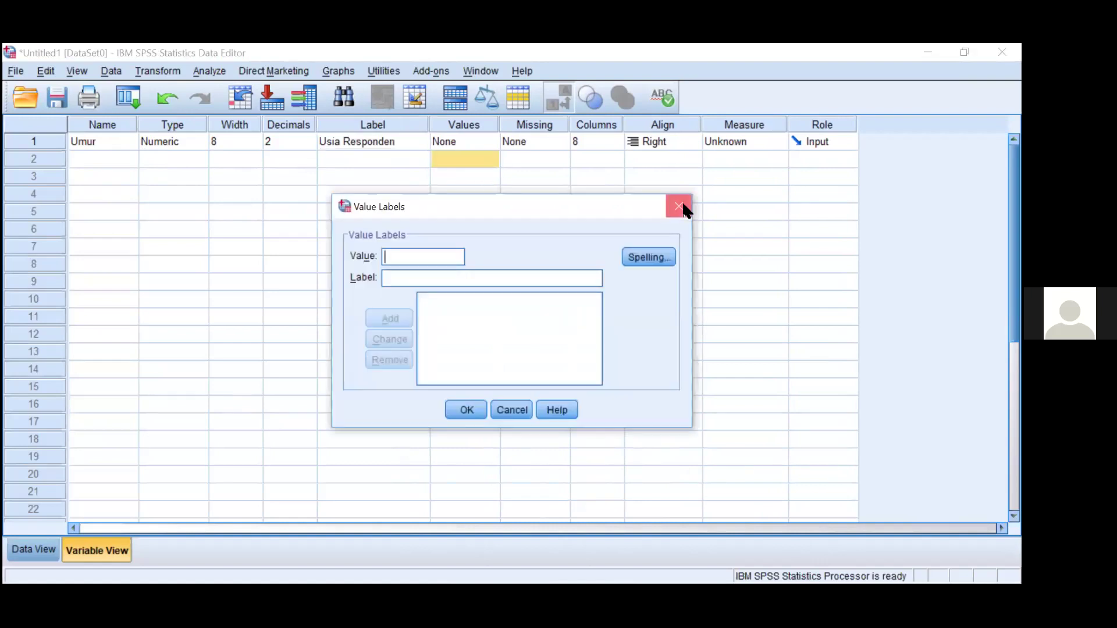
left_click(679, 206)
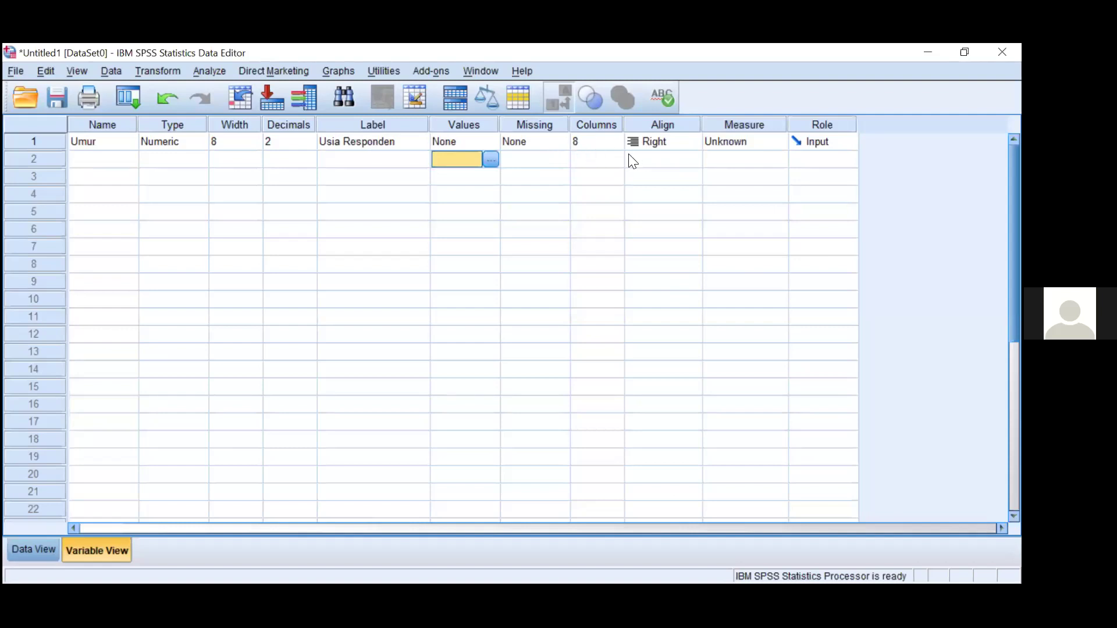
left_click(779, 146)
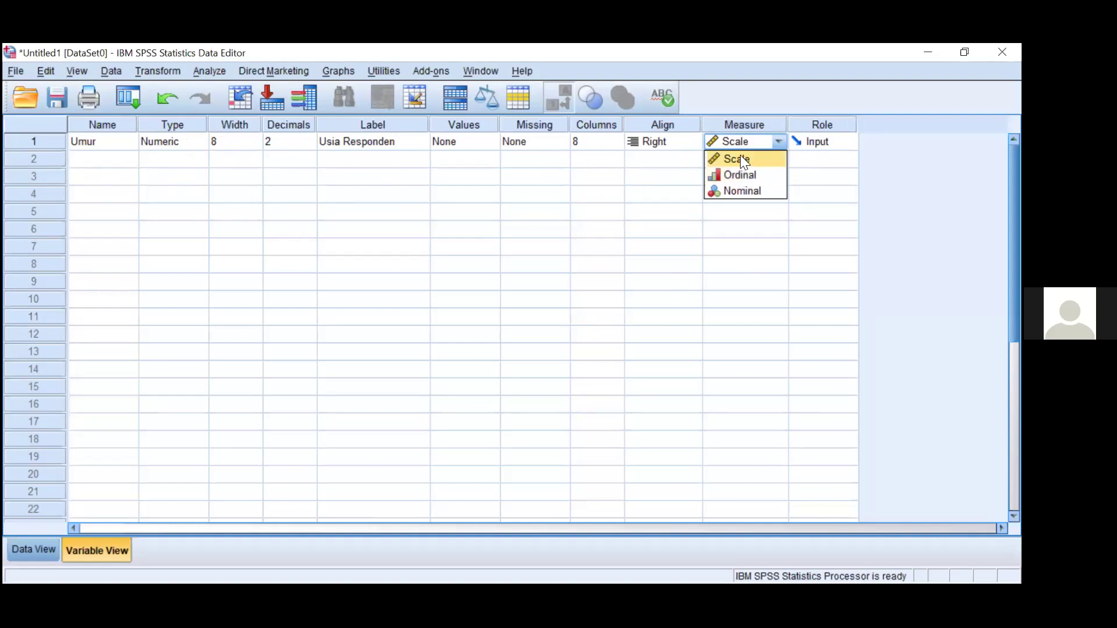
left_click(771, 157)
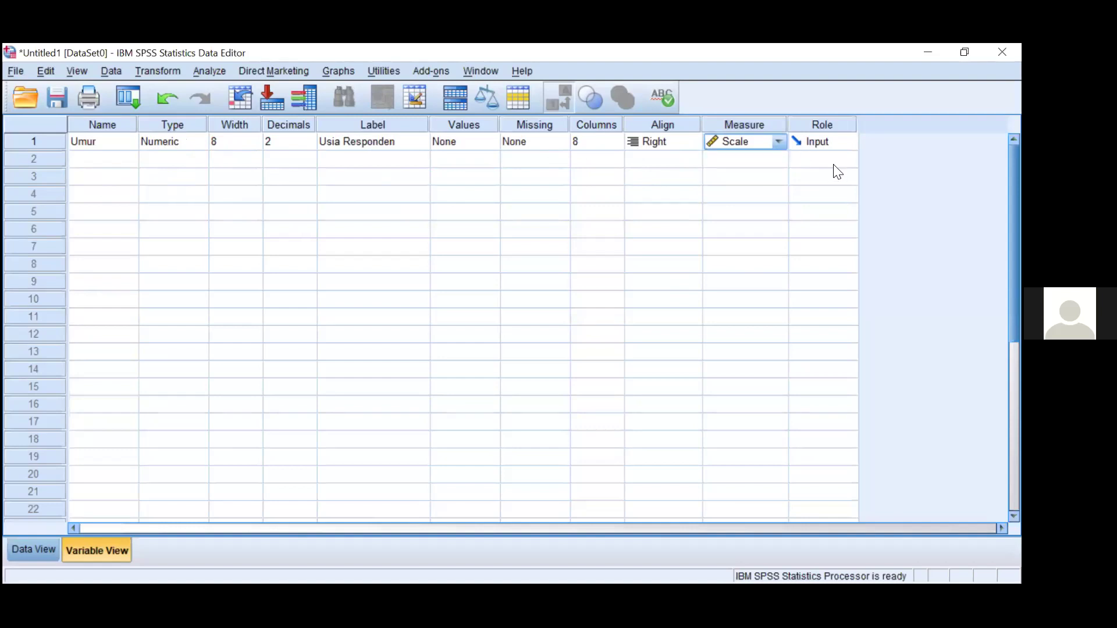
Step: Add the unit to Umur's label so that it reads "Usia Responden (tahun)"
left_click(93, 160)
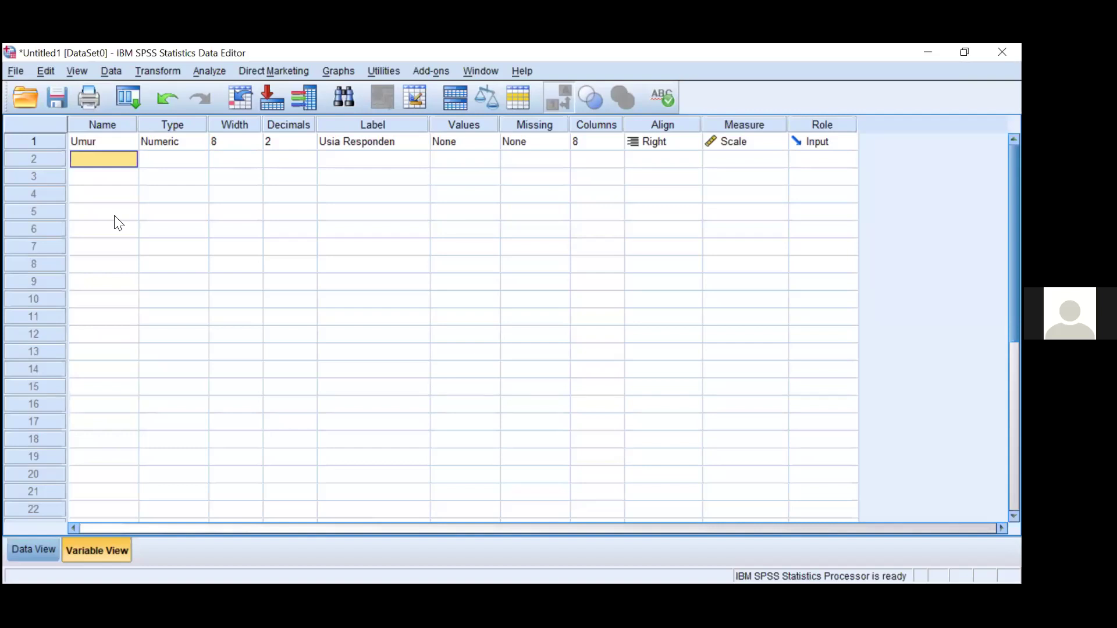
left_click(363, 141)
left_click(401, 143)
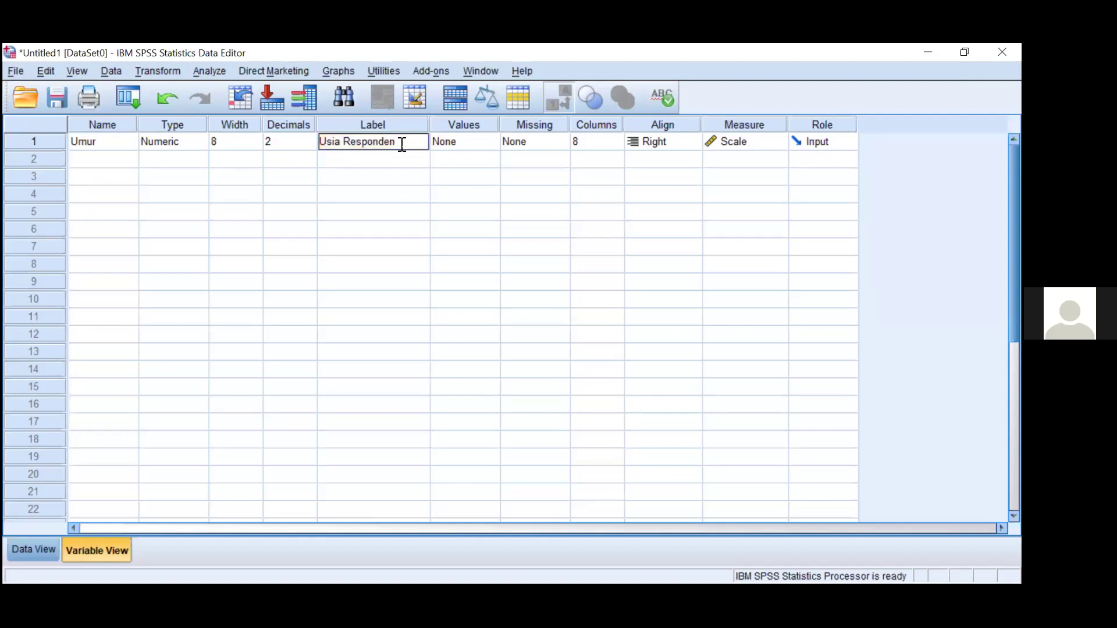
type("Tahun)")
Step: Define a second variable named Berat_Badan in the row below Umur
left_click(113, 163)
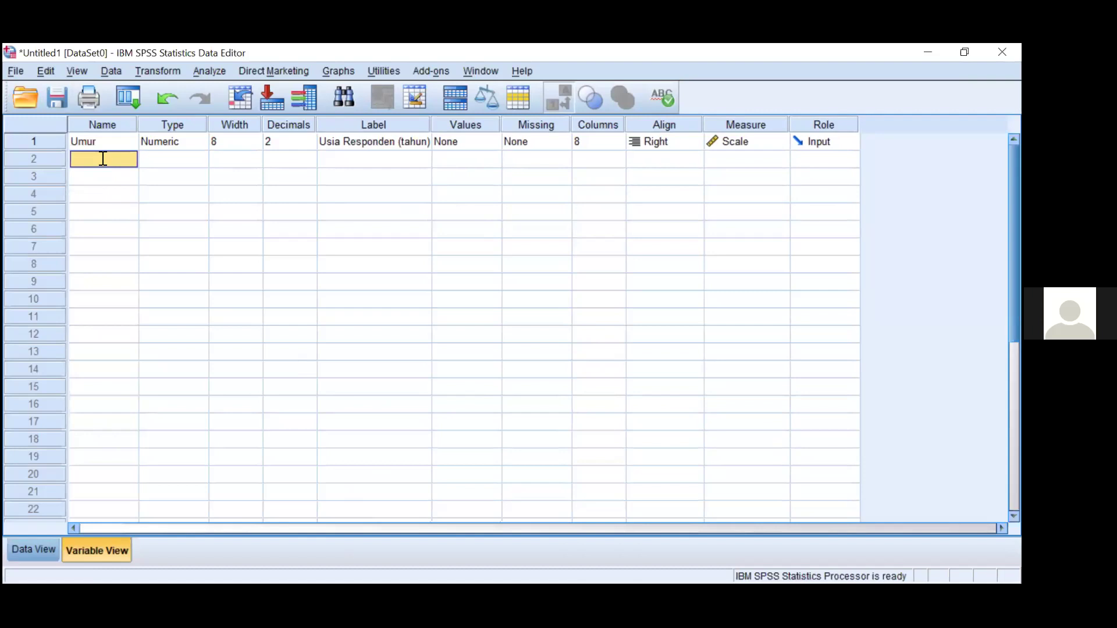
type("Ber")
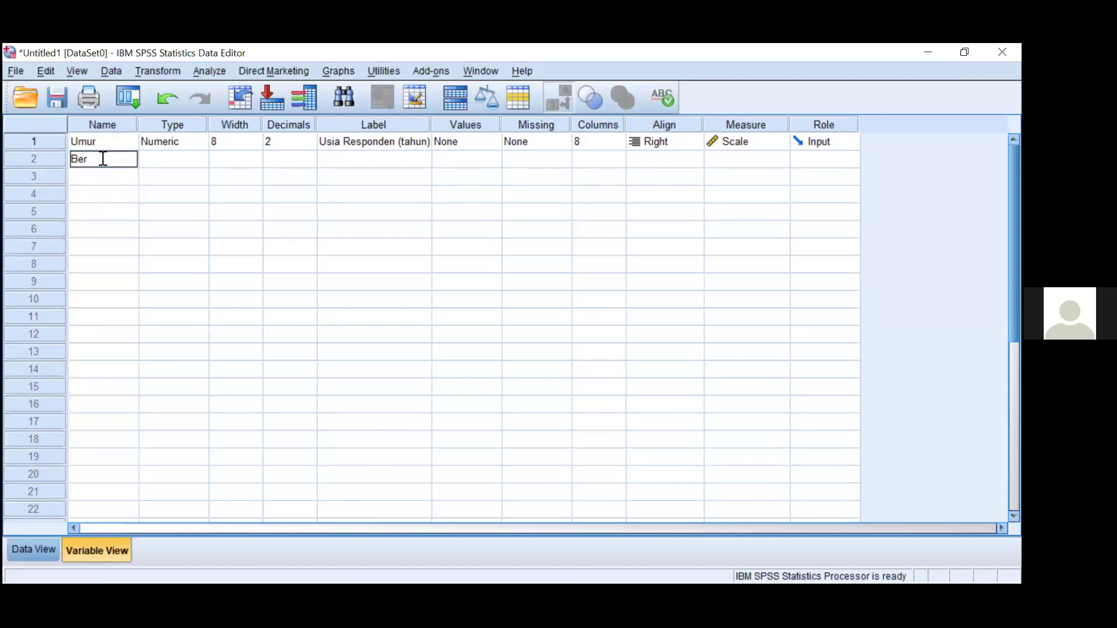
type("at_Badan")
left_click(182, 156)
Step: Give the Berat_Badan variable the label "Berat badan (Kg)"
left_click(355, 159)
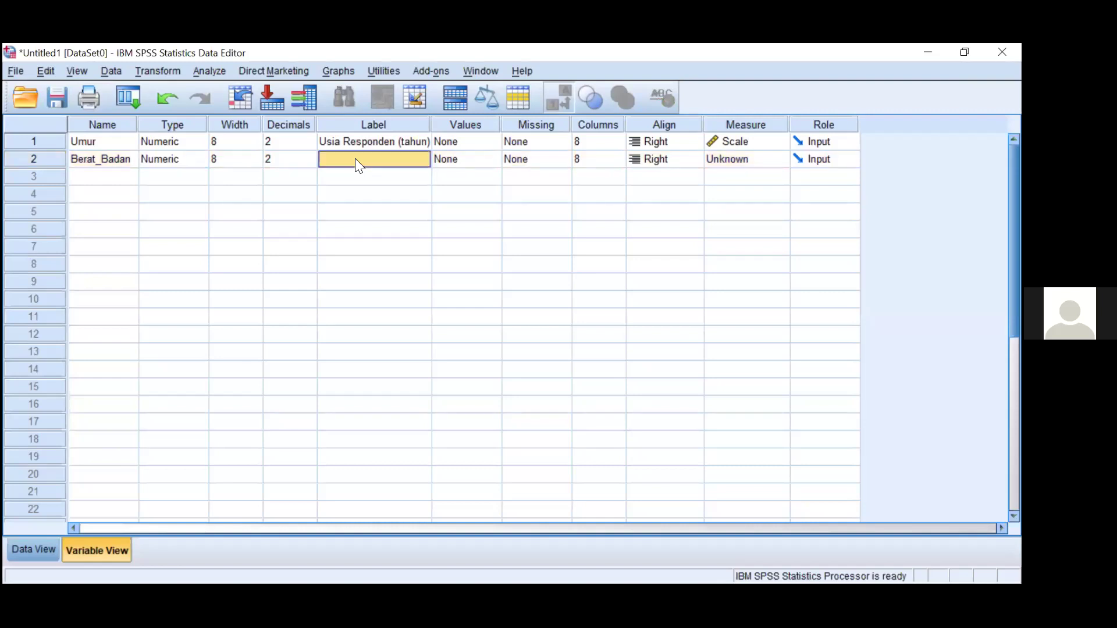
type("Bera")
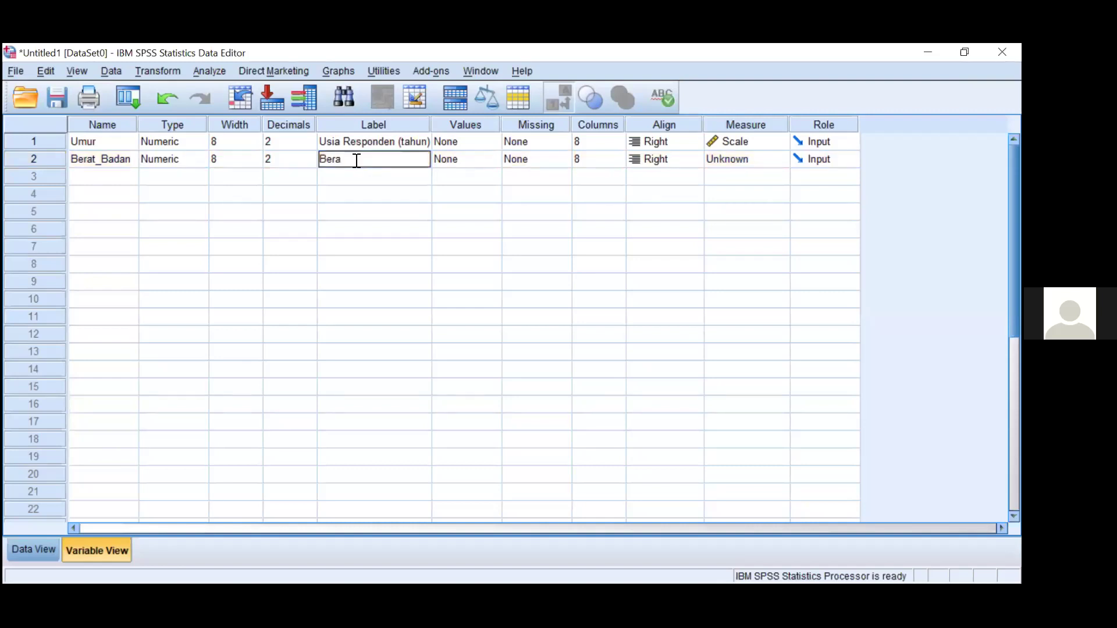
type("r")
key("BackSpace")
type("t badan (Kg)")
Step: Set Berat_Badan's measurement level to Scale and look over the other available levels
left_click(782, 166)
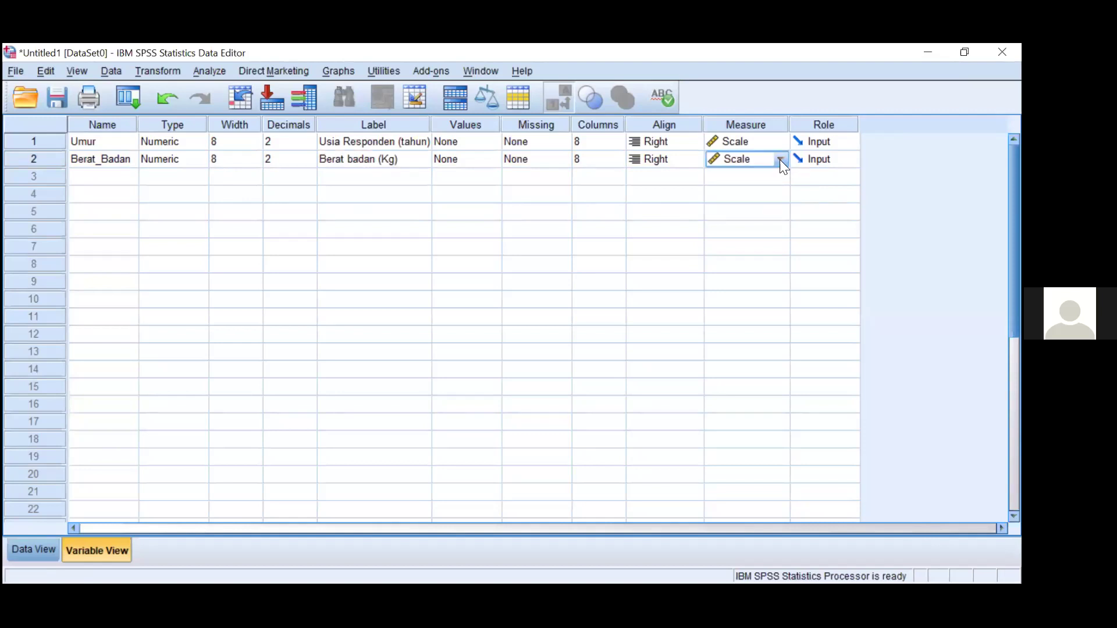
left_click(779, 158)
left_click(559, 201)
left_click(779, 159)
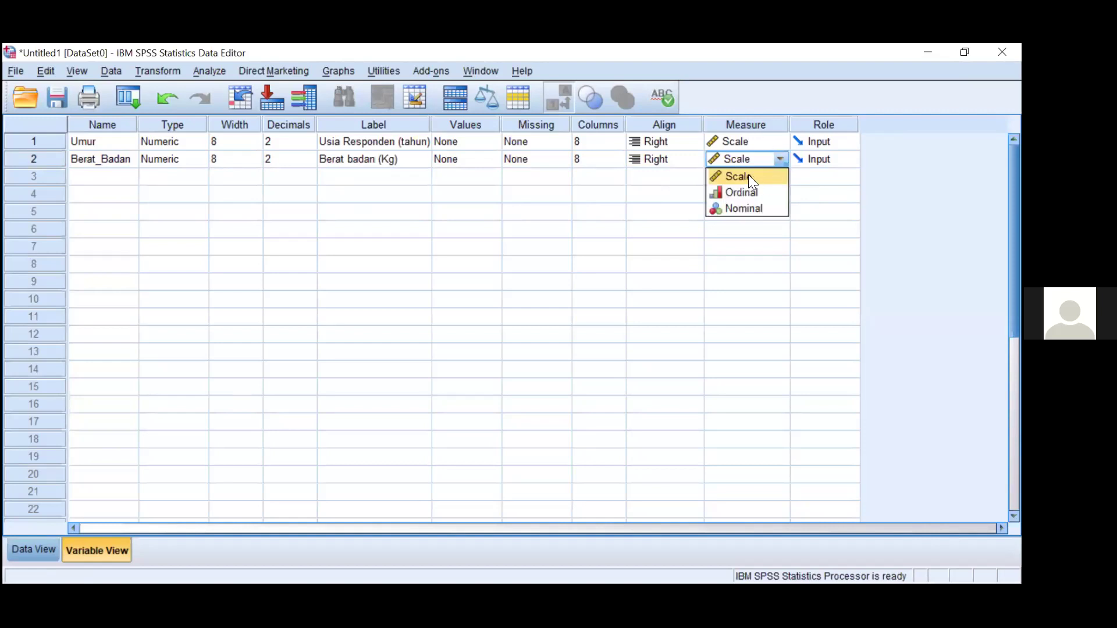
key("Down")
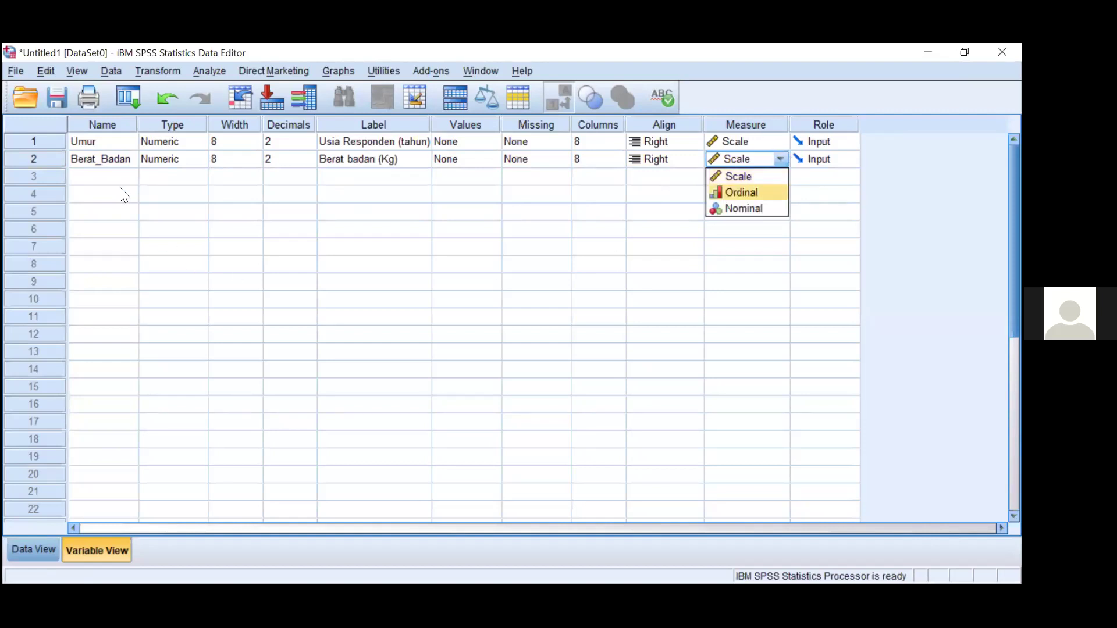
Step: Define a third variable named Tinggi_Badan in the row below Berat_Badan
left_click(102, 176)
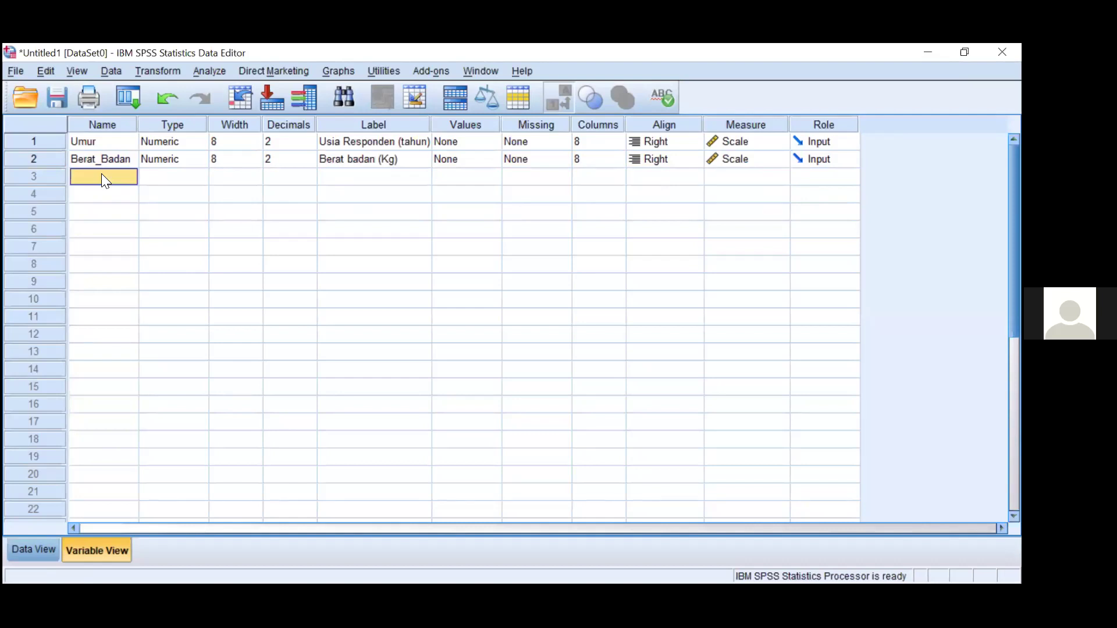
type("Tinggi")
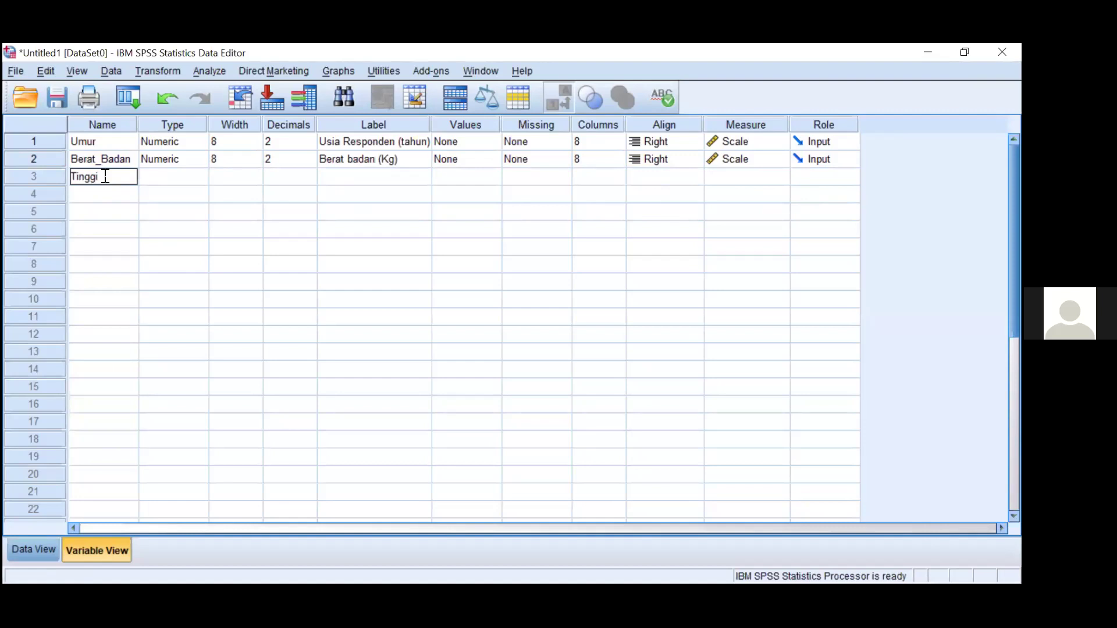
type("_Badan")
Step: Give the Tinggi_Badan variable the label "Tinggi badan (m)"
left_click(347, 177)
type("Tinggi B")
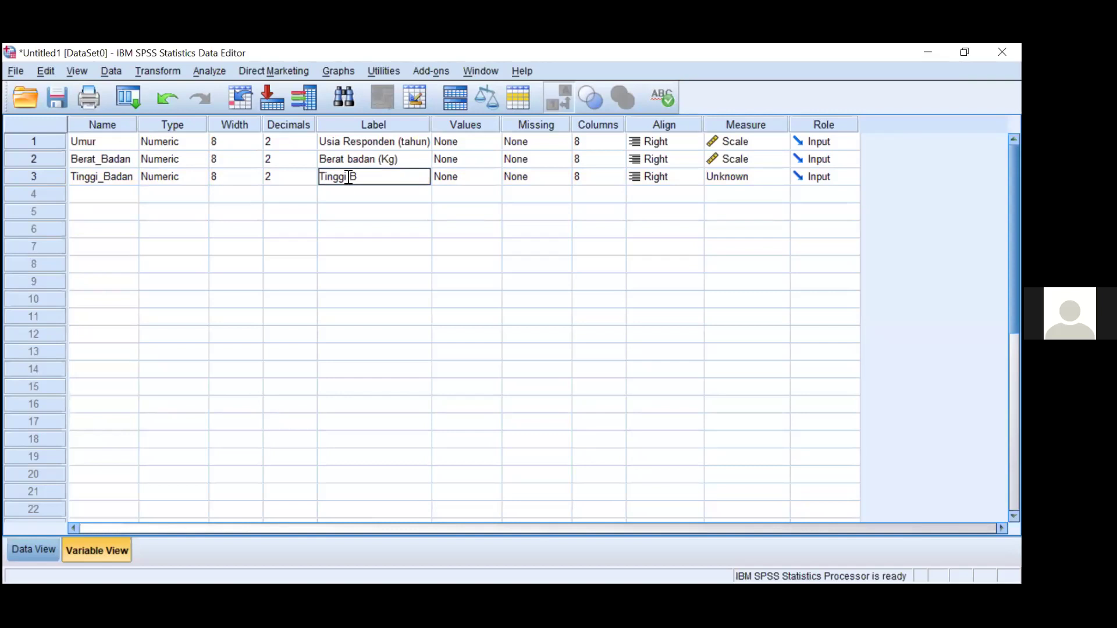
type("adan (m)")
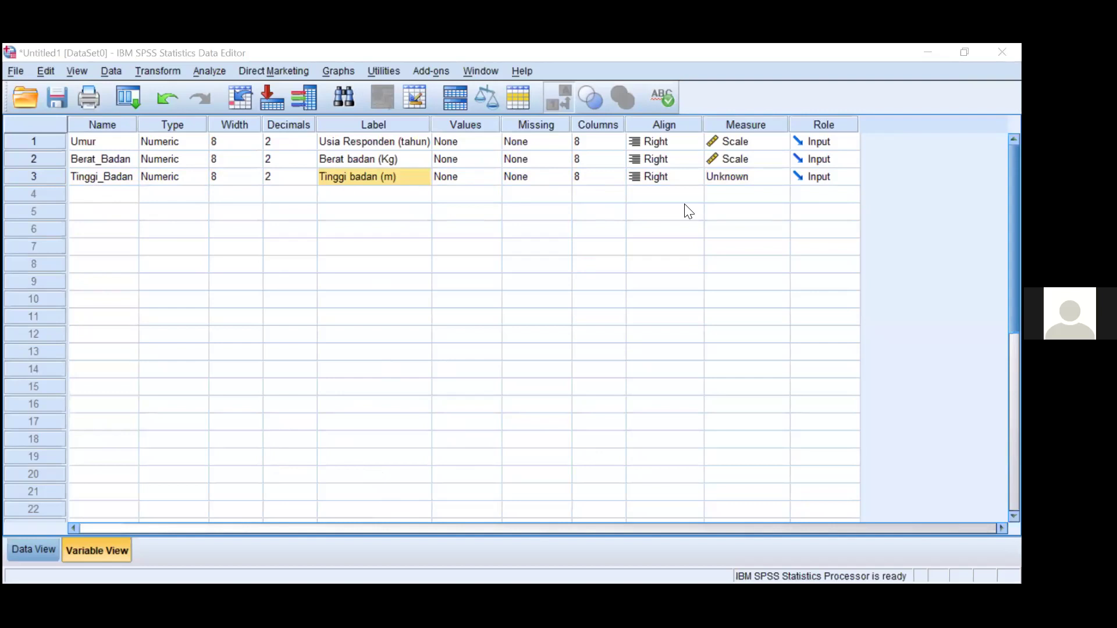
key("Tab")
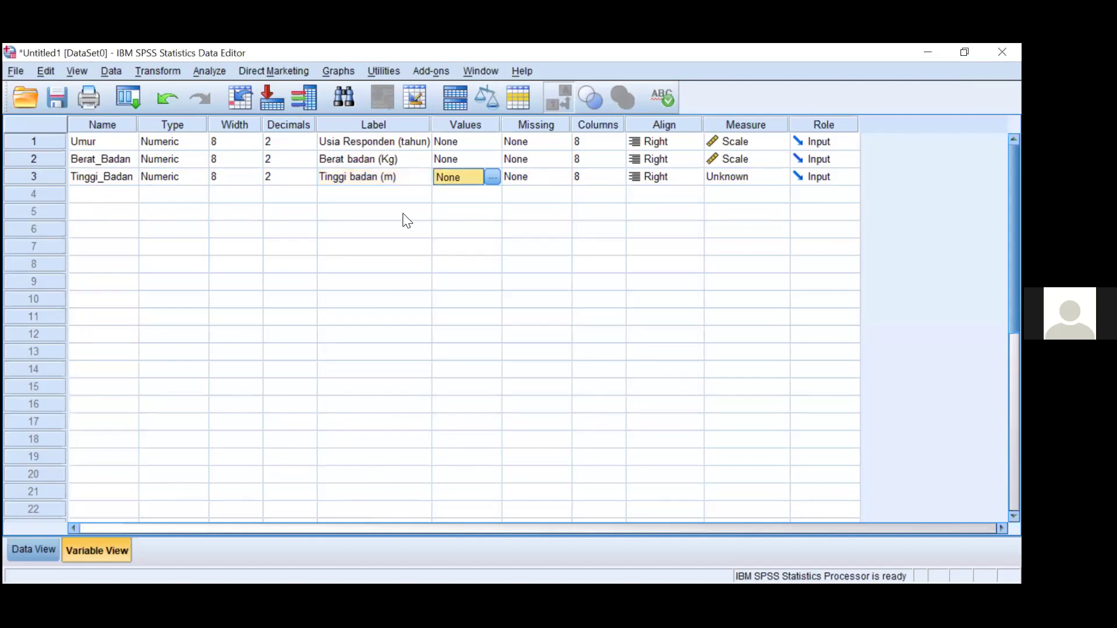
left_click(392, 176)
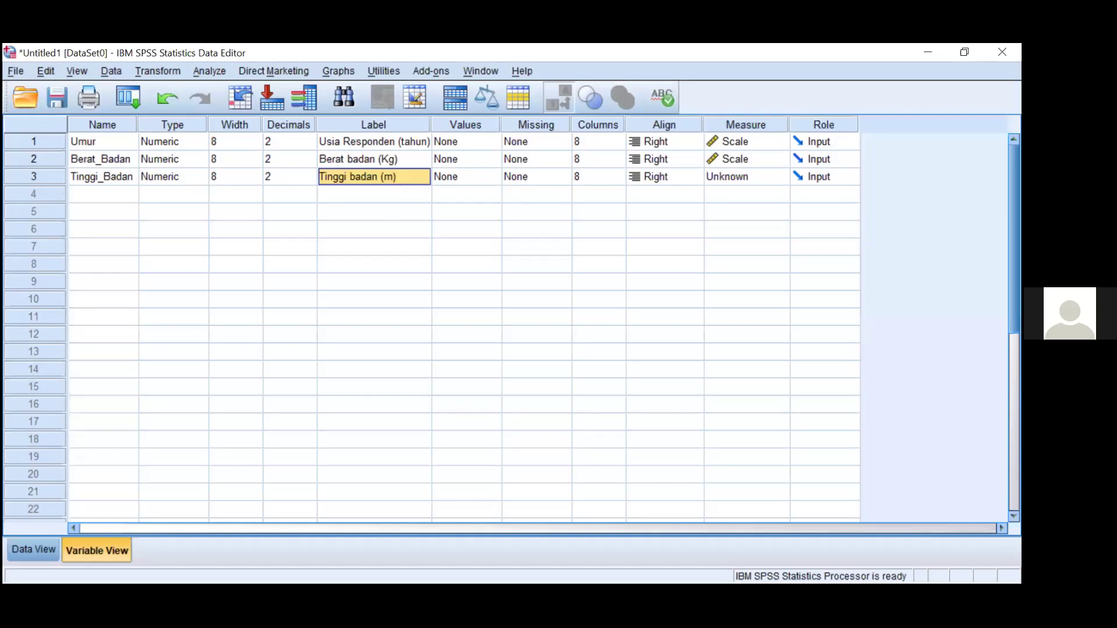
key("alt+Tab")
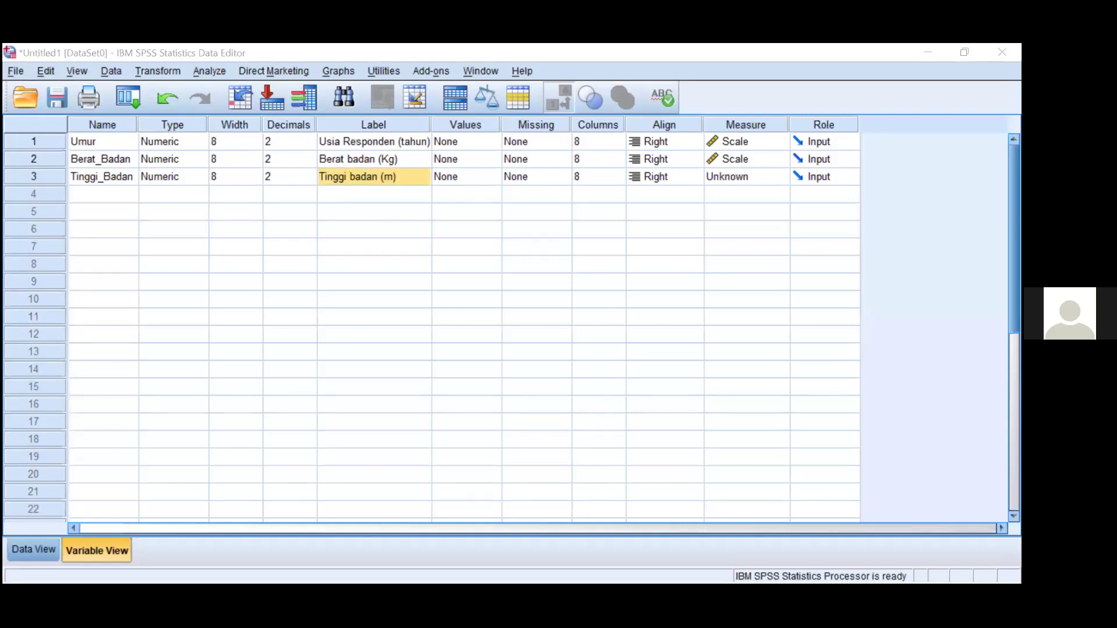
left_click(429, 176)
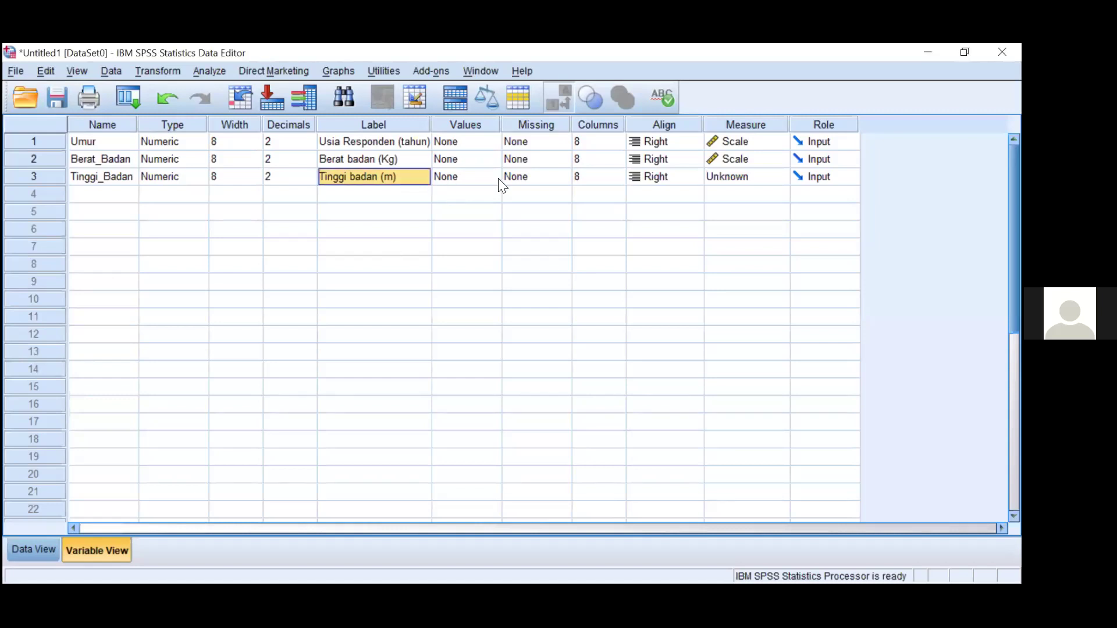
Step: Check the three defined variables in Data View, and return to Variable View
left_click(48, 195)
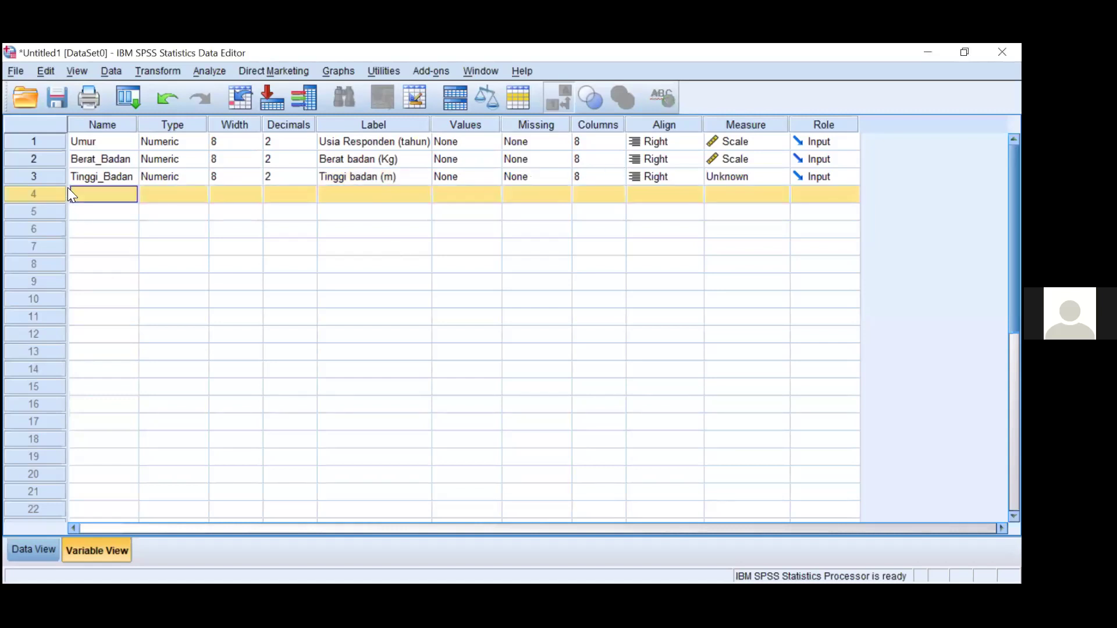
key("Down")
left_click(31, 193)
right_click(97, 251)
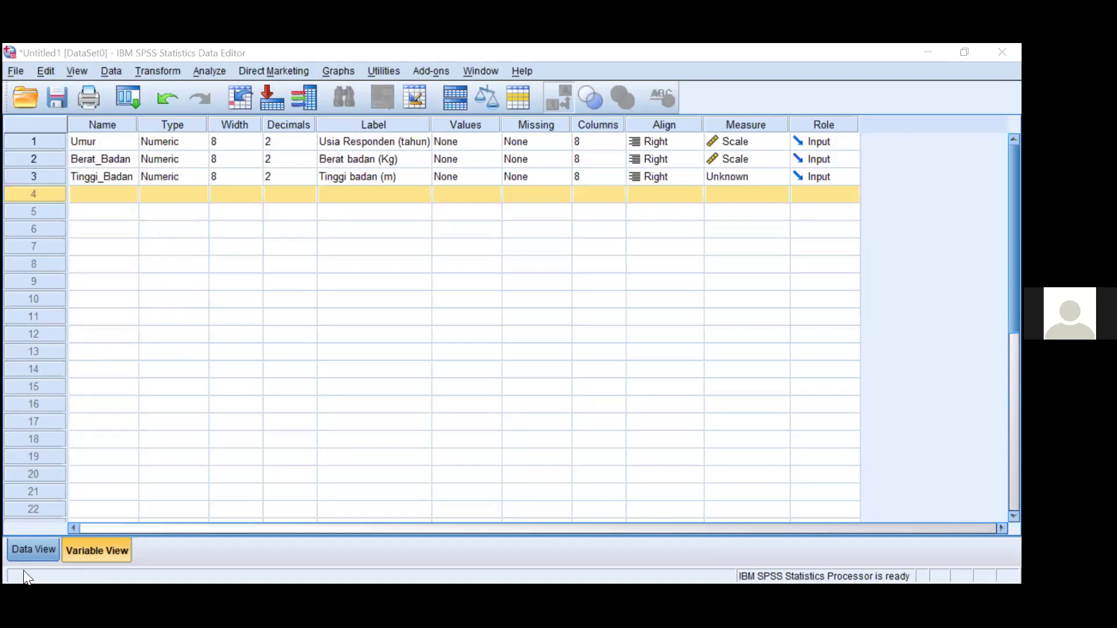
key("ctrl+t")
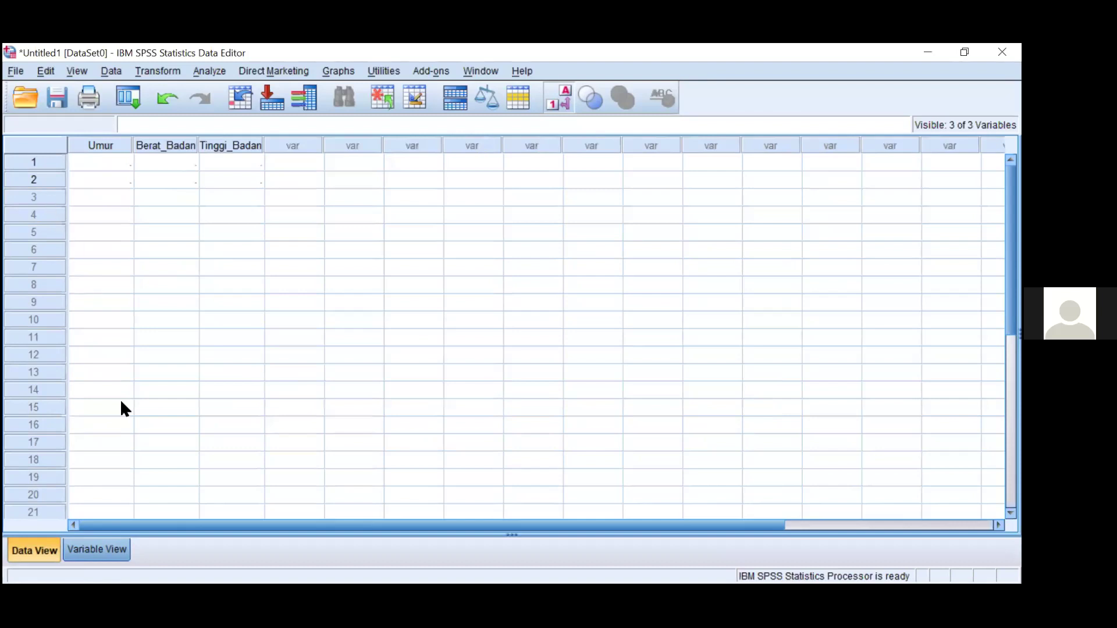
key("ctrl+t")
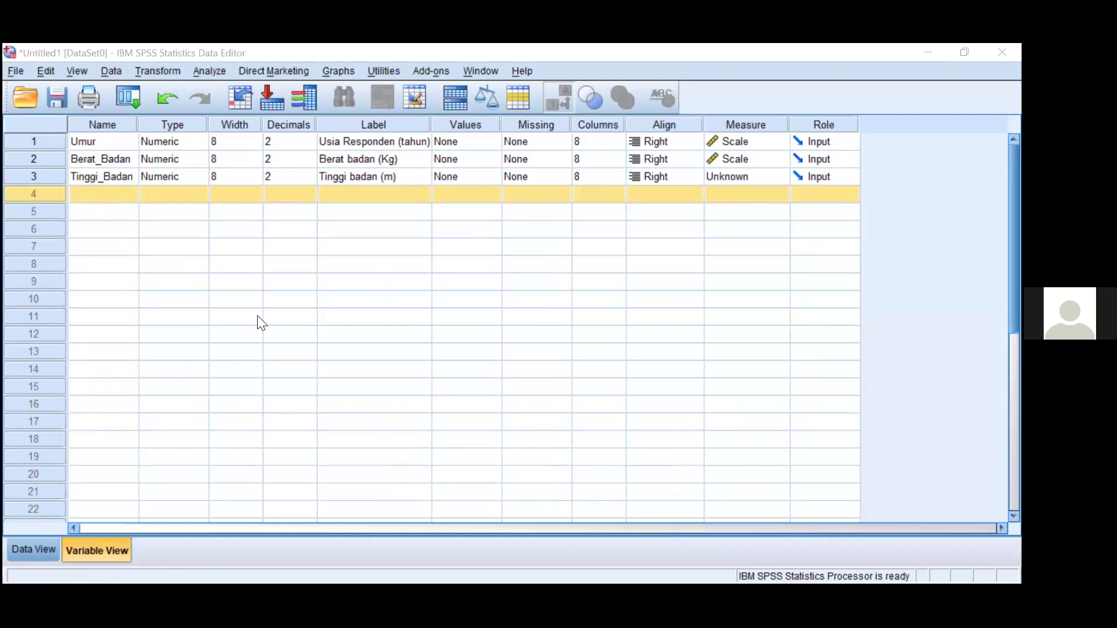
Step: Switch to the Excel workbook Data Latihan Entri Data (1) and try selecting the umur (tahun) values from C2 downward
left_click(221, 532)
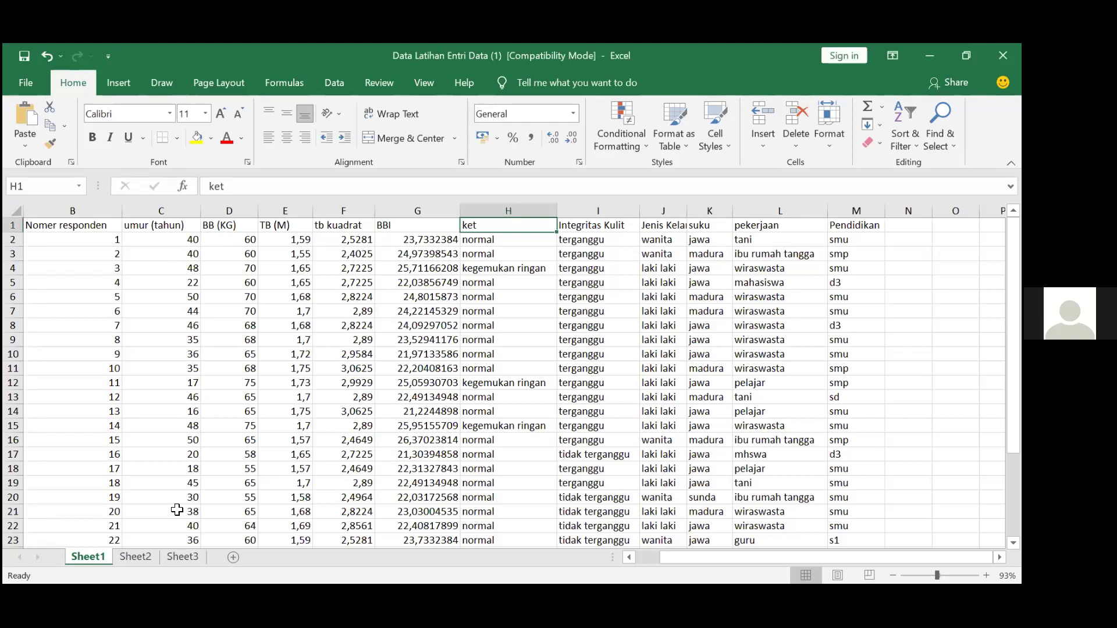
key("ctrl+Home")
key("shift+Down")
key("shift+Down")
key("shift+Down")
key("shift+Down")
key("shift+Down")
key("shift+Down")
key("shift+Down")
key("shift+Down")
key("shift+Down")
key("shift+Down")
key("shift+Down")
key("shift+Down")
key("shift+Down")
key("shift+Down")
key("shift+Down")
key("shift+Down")
key("shift+Down")
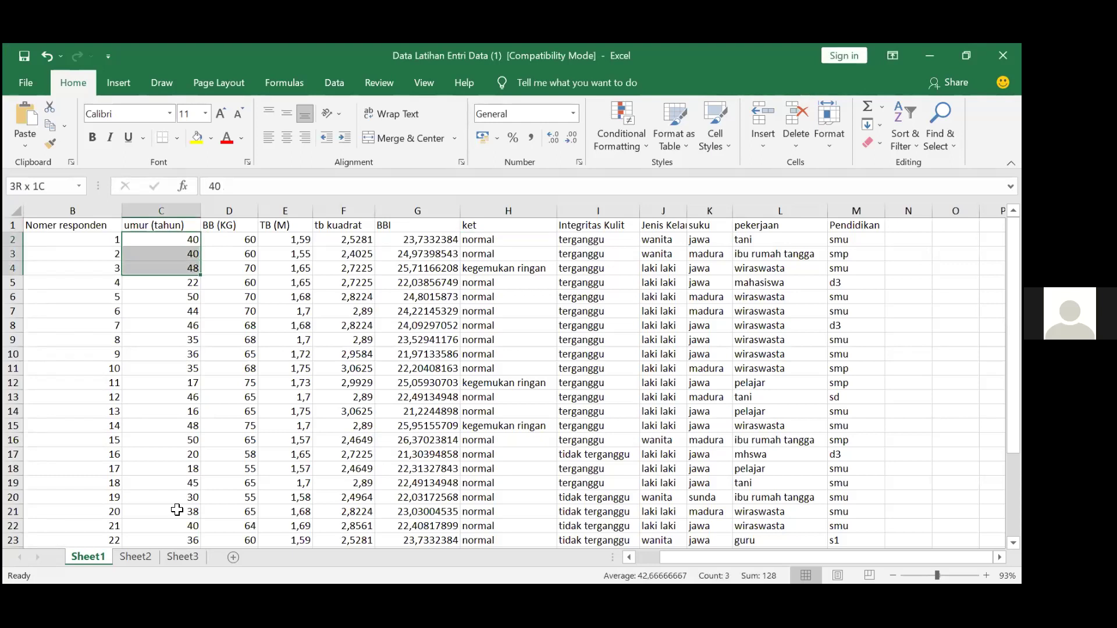
key("ctrl+Home")
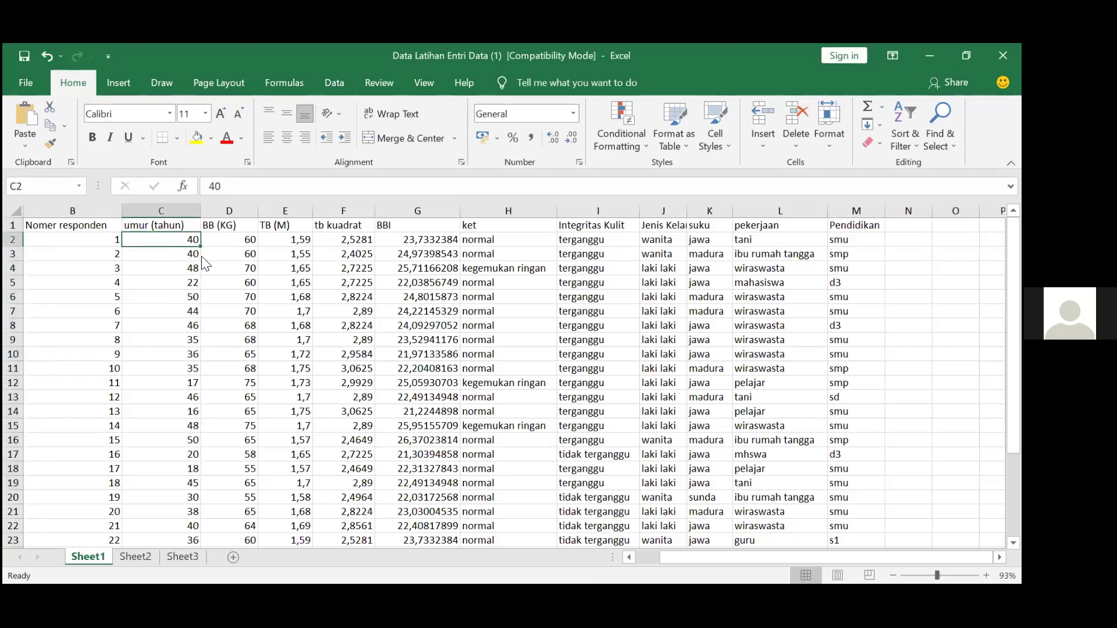
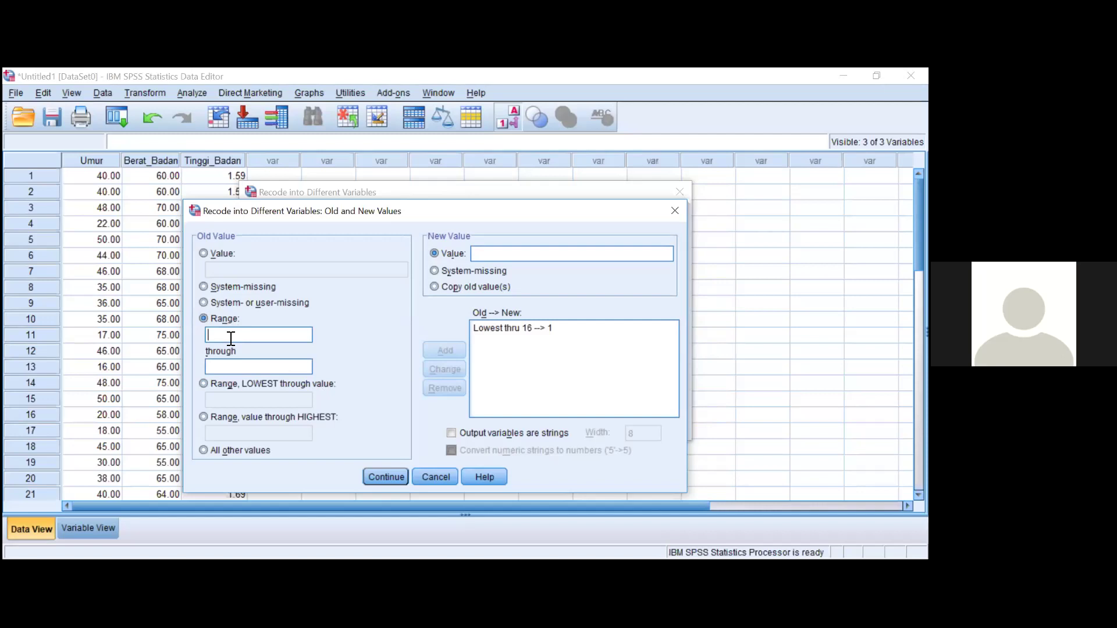
Step: Add a recode rule that turns old values in the range 17 through 44 into new value 2
type("17")
type("44")
left_click(483, 251)
type("2")
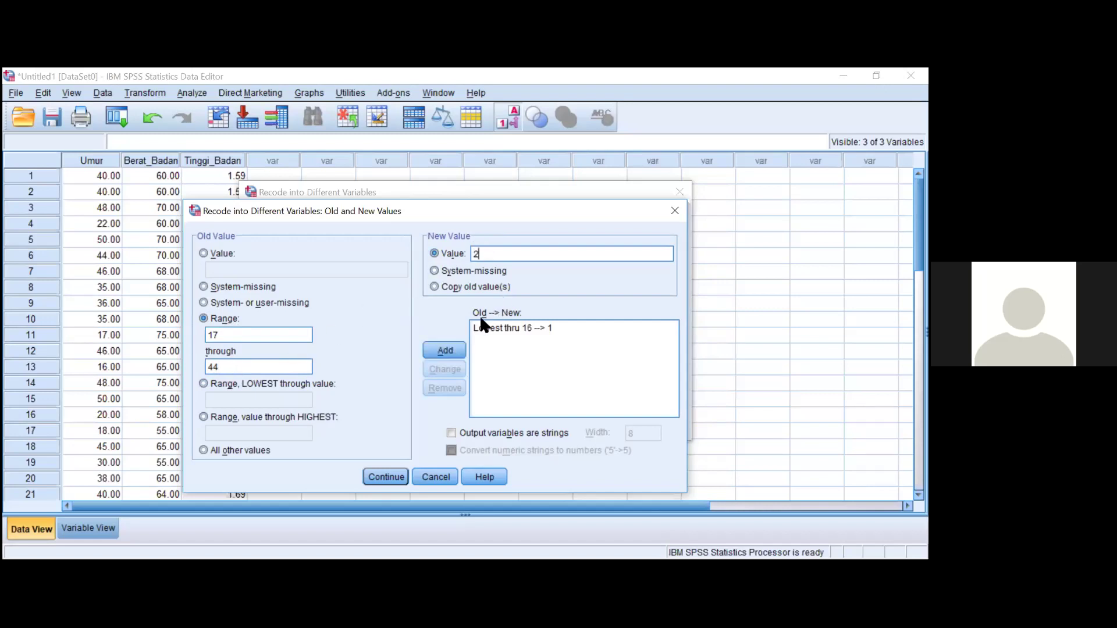
left_click(452, 352)
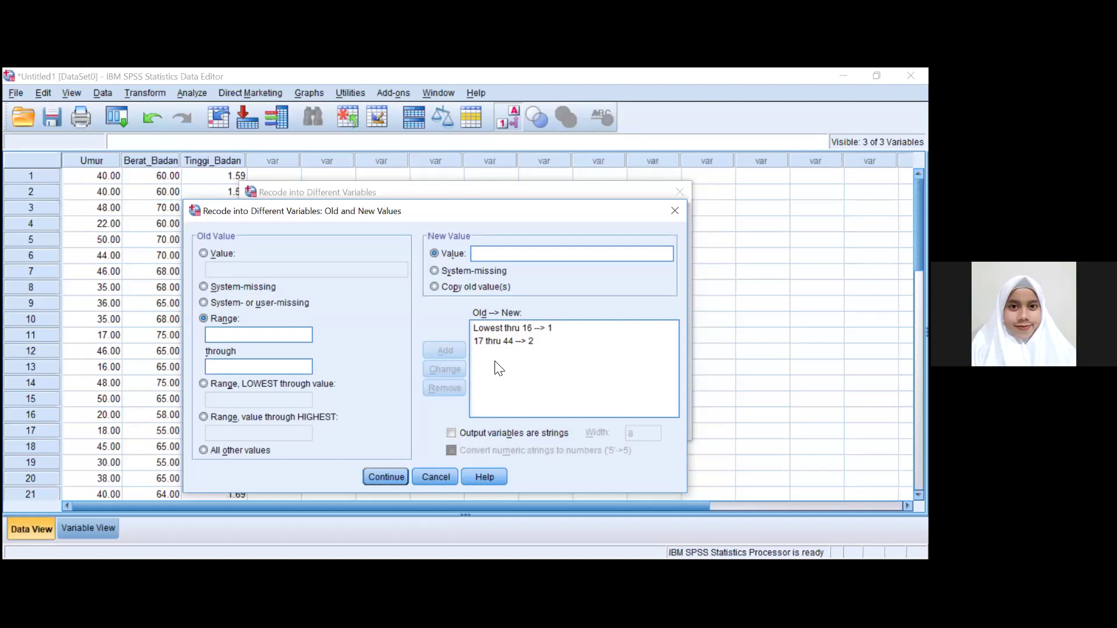
Step: Add a recode rule that turns old values from 45 through the highest into new value 3
left_click(317, 417)
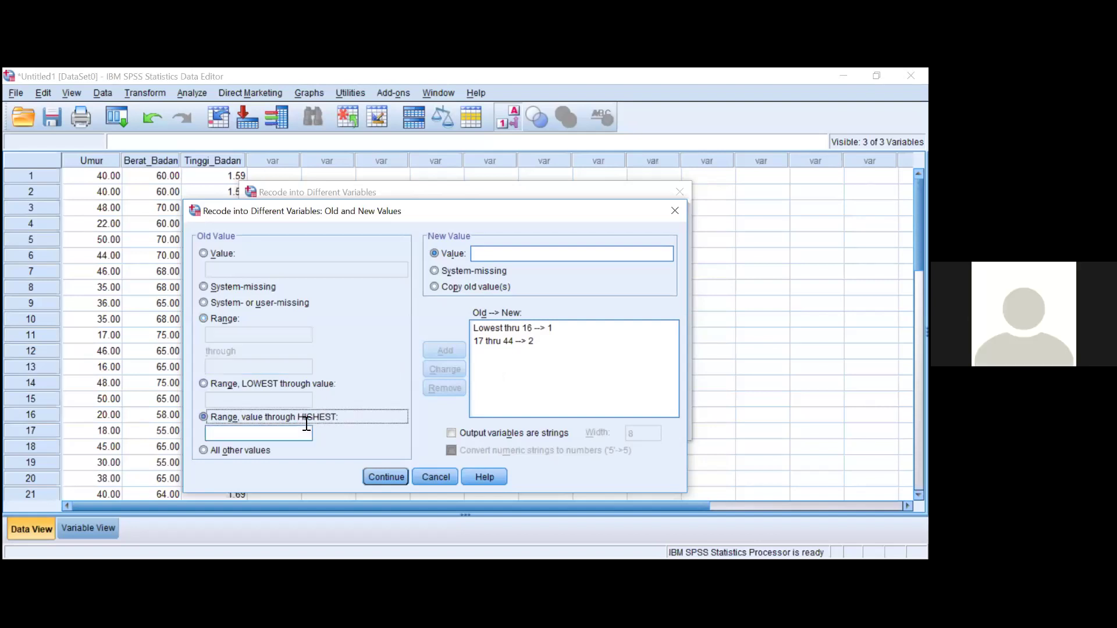
left_click(290, 433)
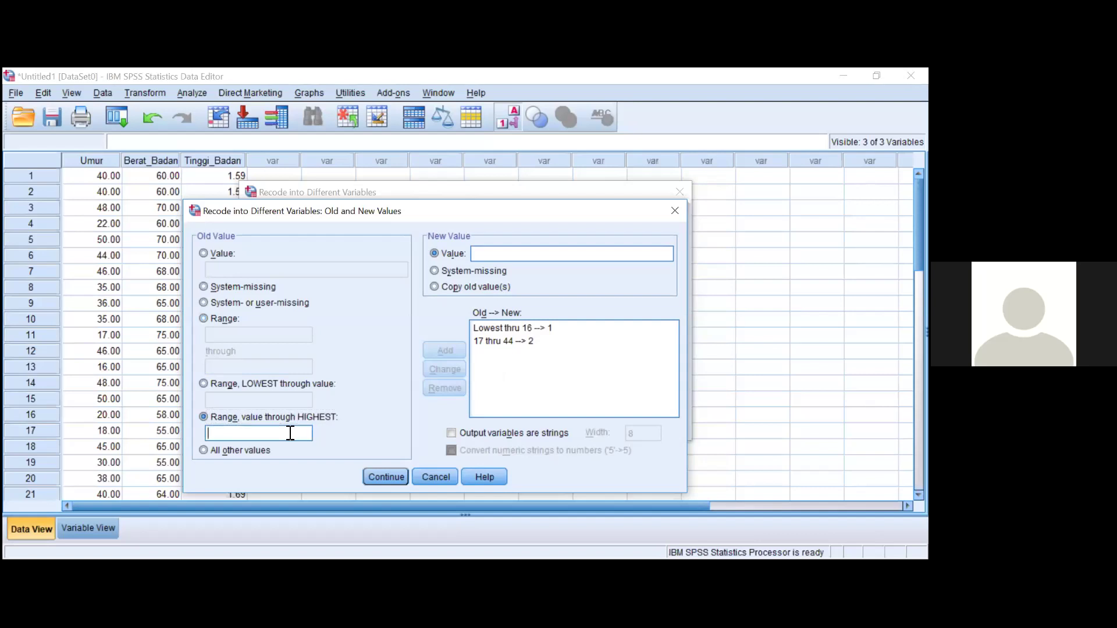
type("45")
left_click(486, 255)
type("3")
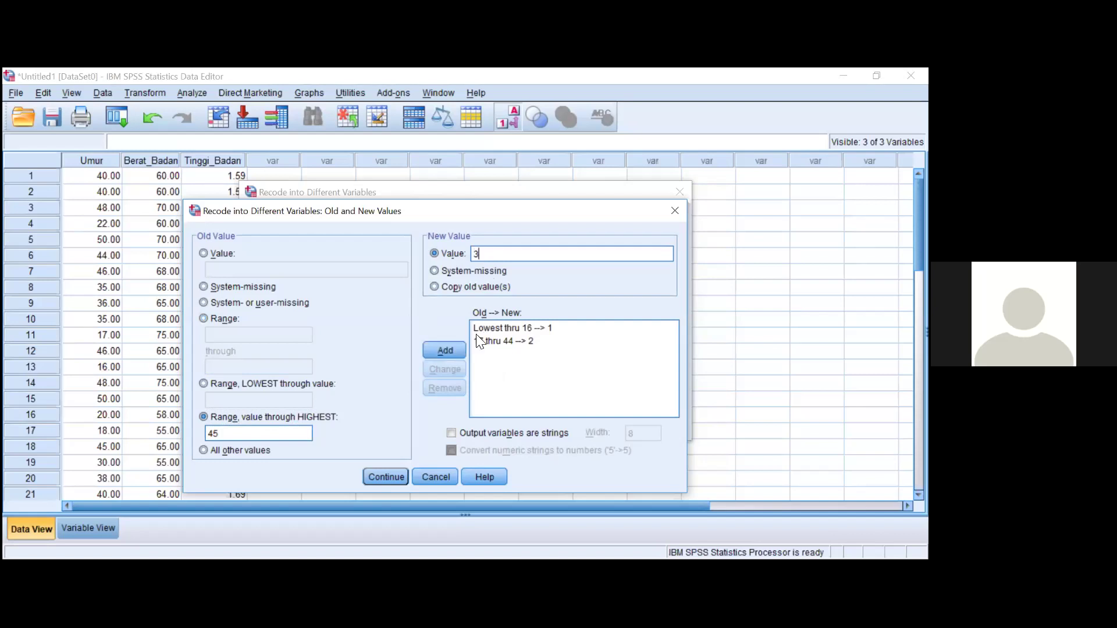
left_click(452, 351)
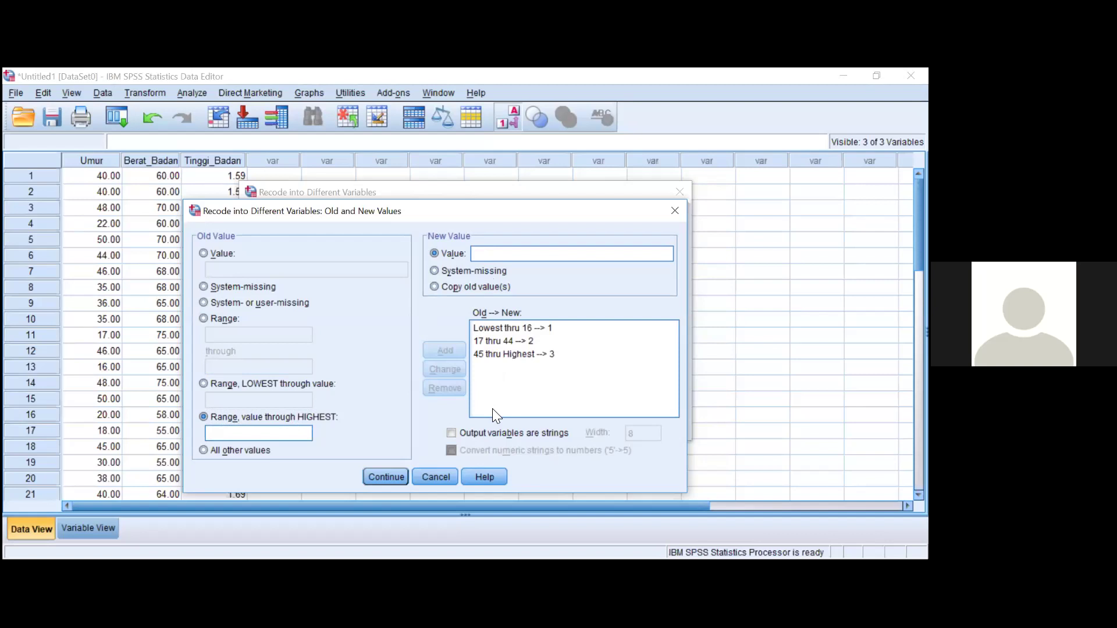
Step: Accept the rules, run the recode of Umur into Umur_Kategori, and narrow the new column
left_click(396, 477)
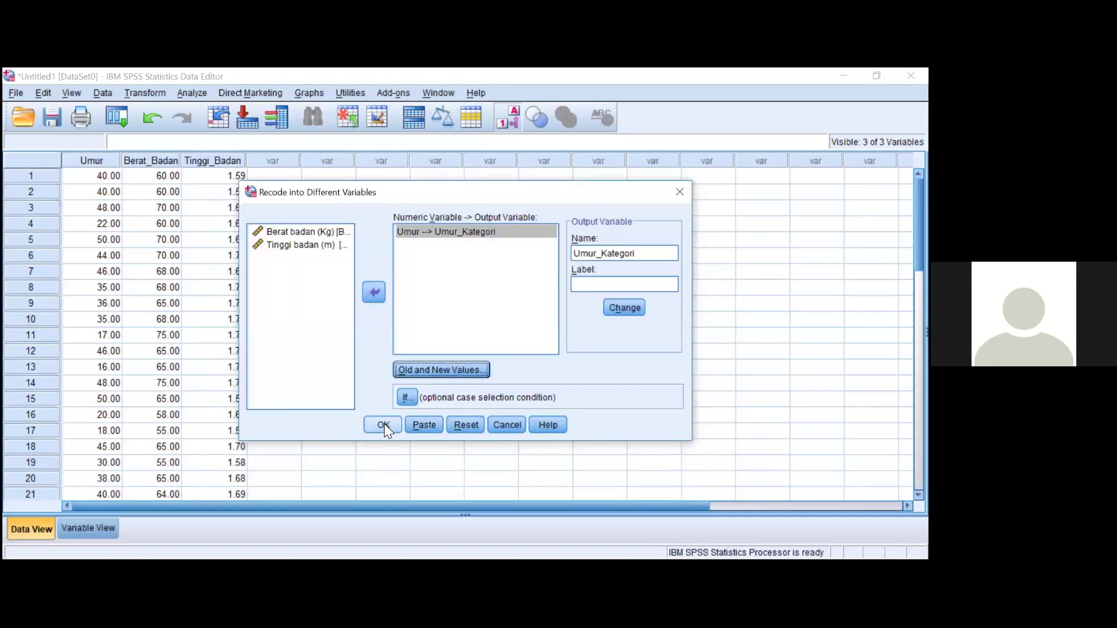
left_click(384, 423)
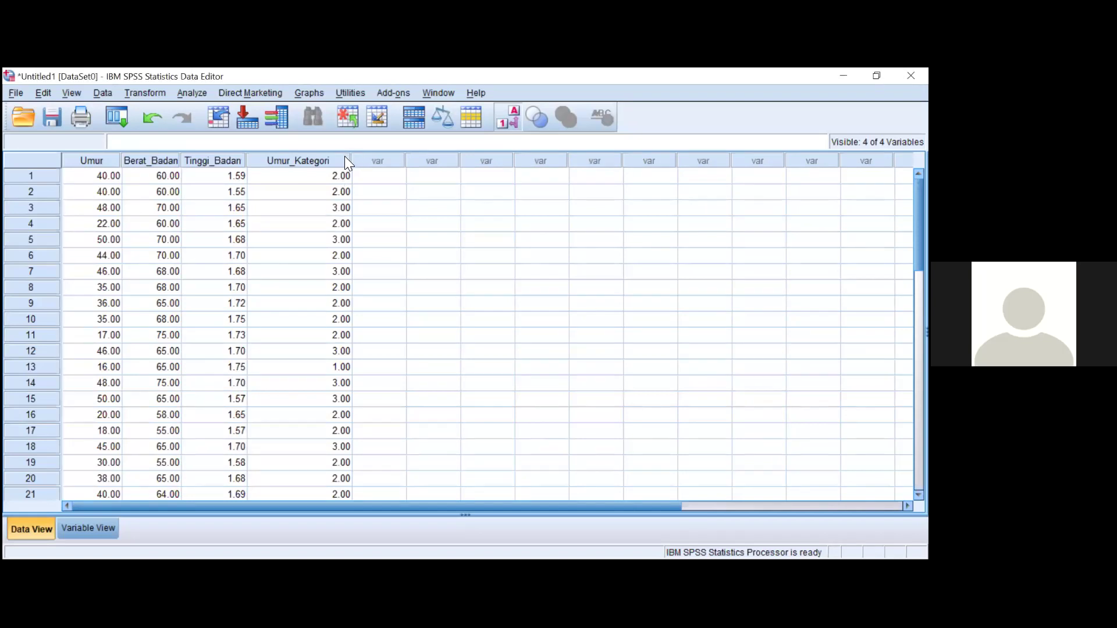
left_click_drag(350, 160, 324, 168)
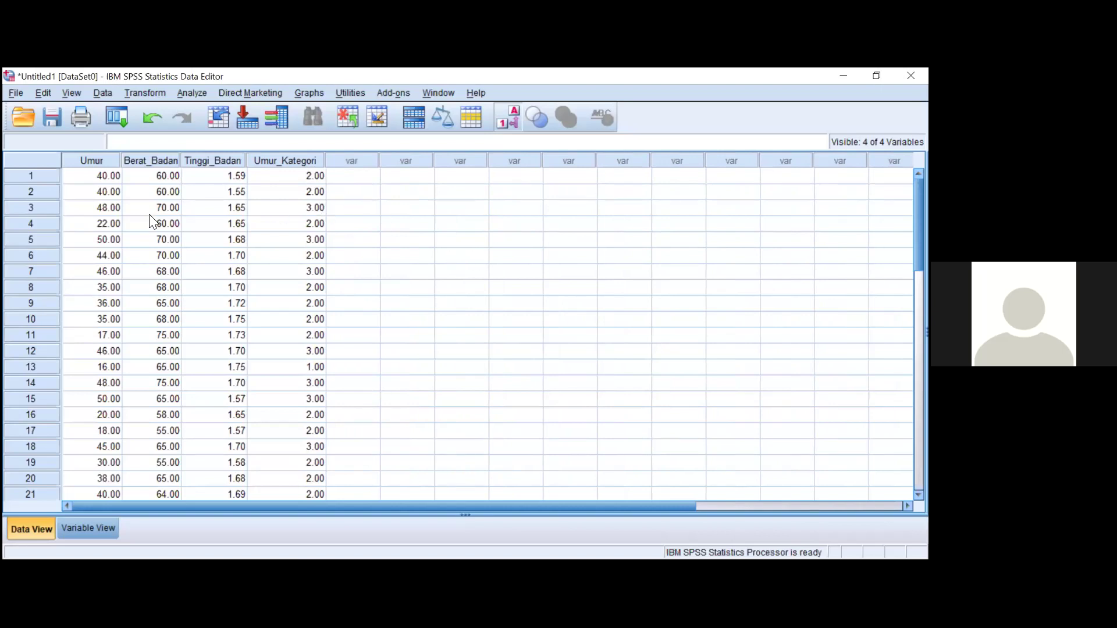
Step: Compare the Umur values with their Umur_Kategori codes in the first two cases
left_click(97, 175)
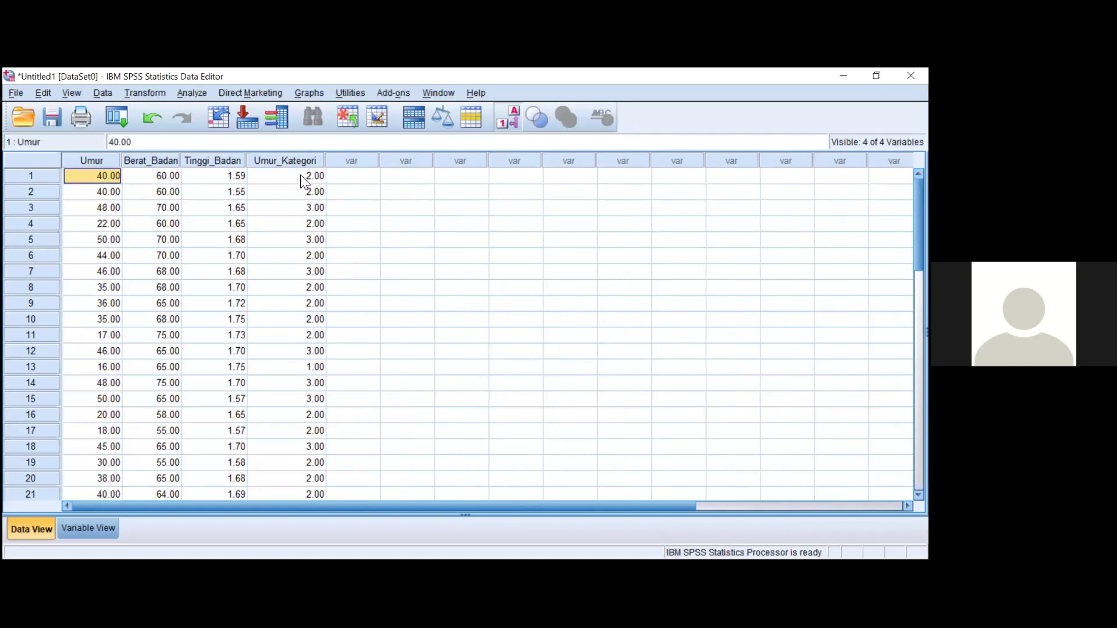
left_click(302, 182)
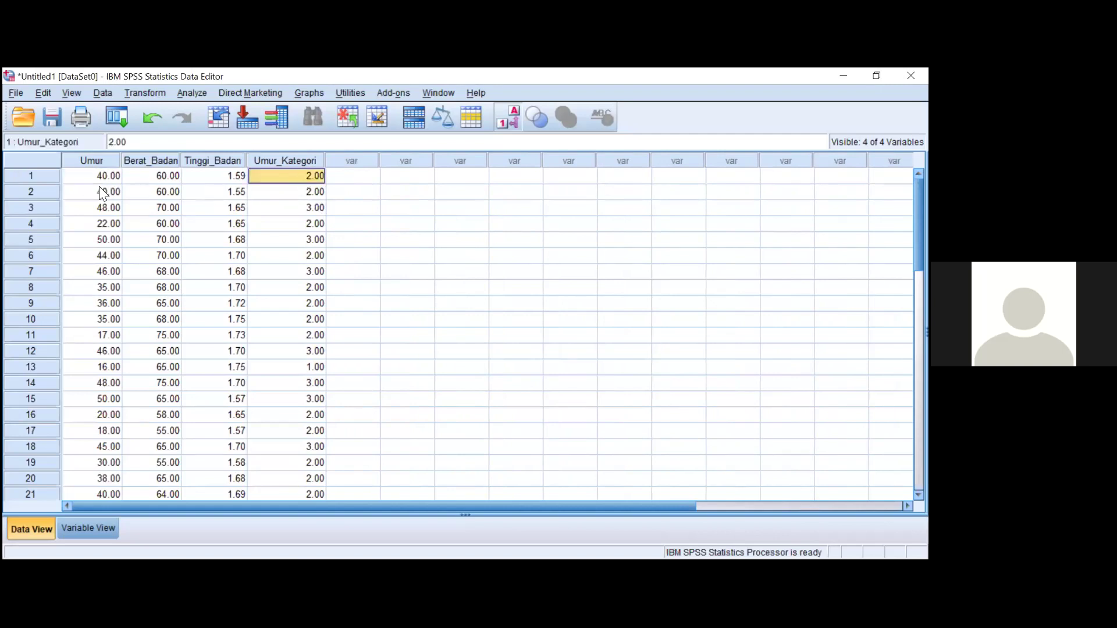
left_click(110, 191)
left_click(307, 195)
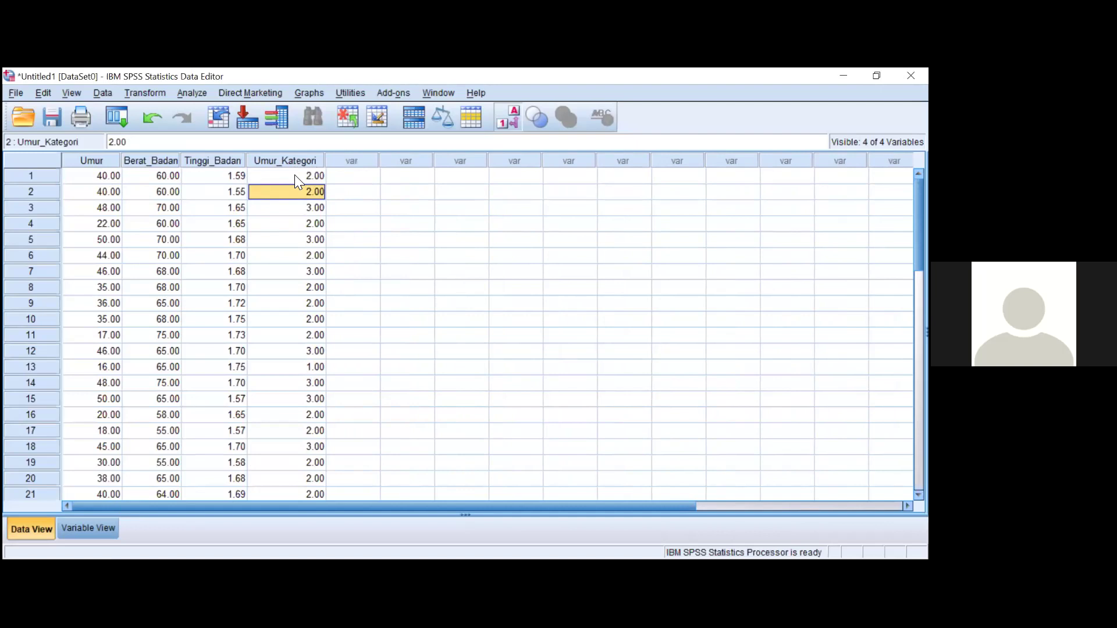
Step: In Variable View, give Umur_Kategori the label "Umur Kategori" and widen the Name column to fit the full variable name
left_click(88, 534)
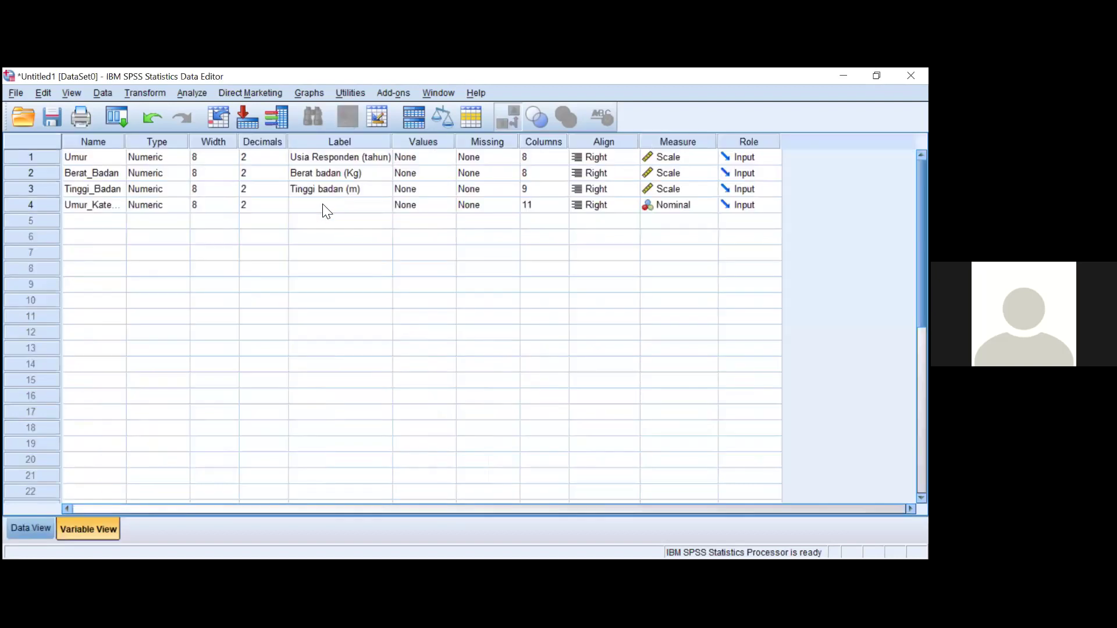
left_click(326, 203)
type("umu")
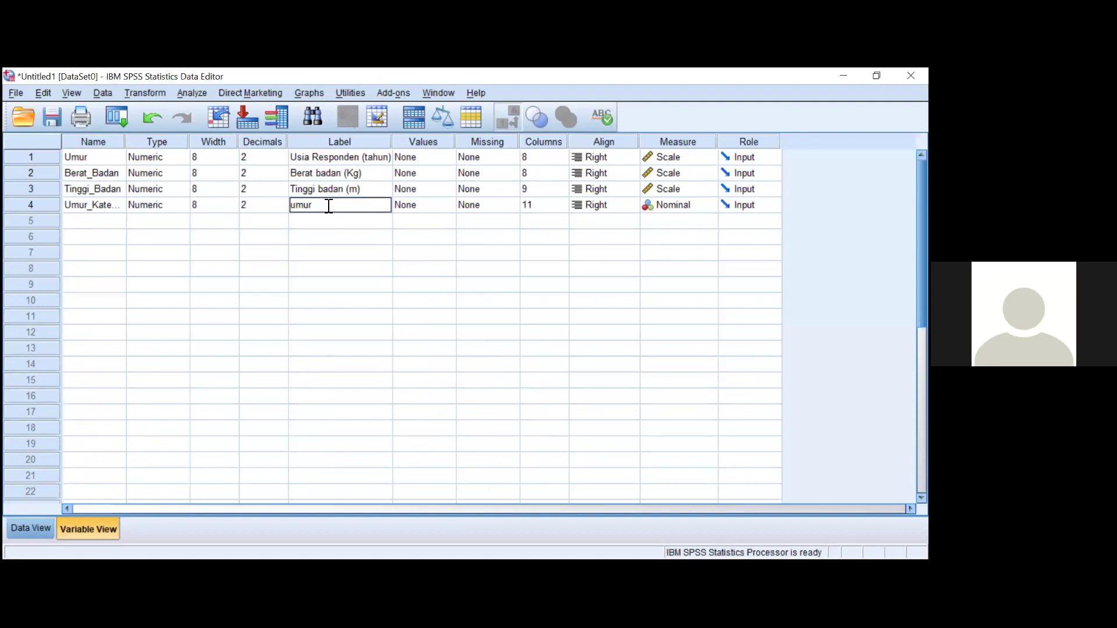
type("r")
key("BackSpace")
key("BackSpace")
key("BackSpace")
key("BackSpace")
type("Umur Katego")
mouse_move(125, 145)
left_mouse_down()
mouse_move(155, 148)
mouse_move(136, 149)
left_mouse_up()
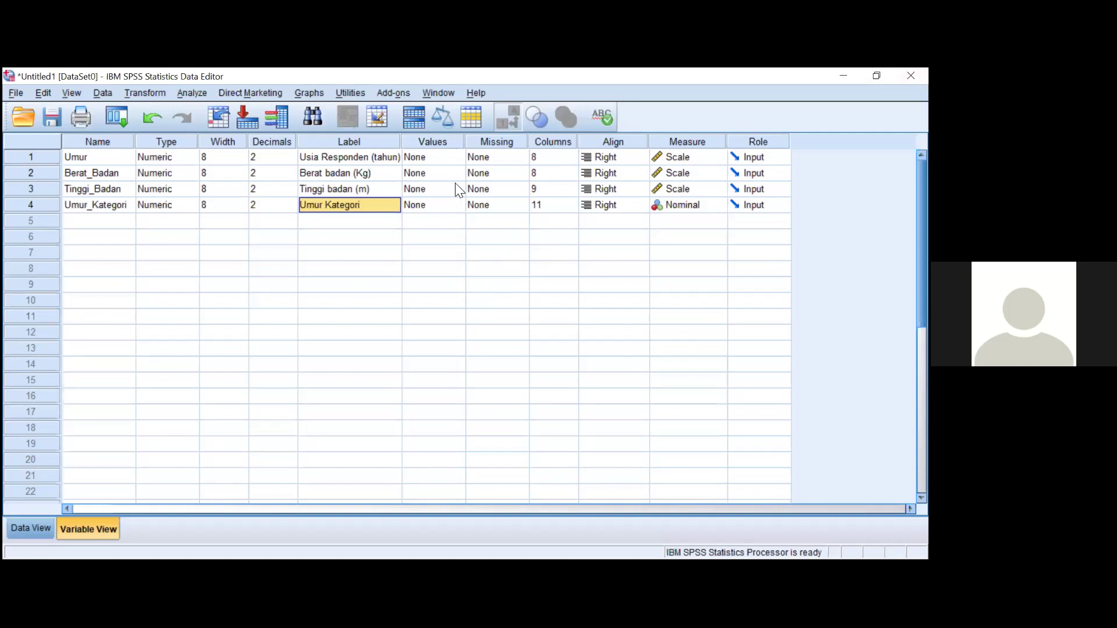
Step: Open the value labels of Umur_Kategori and add the label "Remaja" for value 1
left_click(456, 207)
left_click(452, 205)
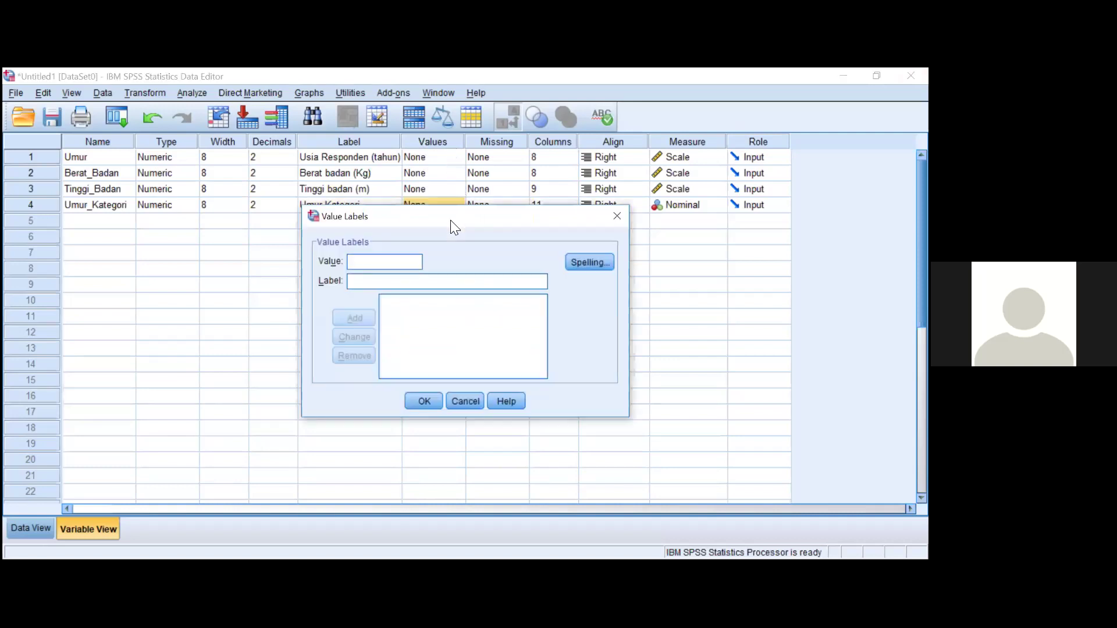
left_click_drag(450, 221, 615, 229)
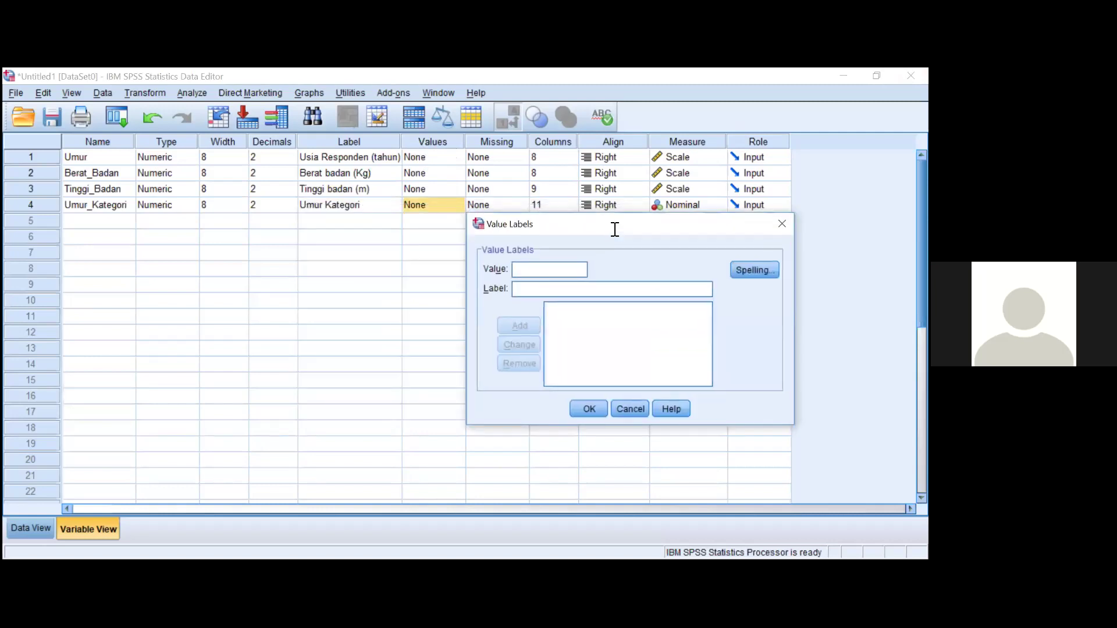
type("1")
left_click(540, 292)
type("Remaja")
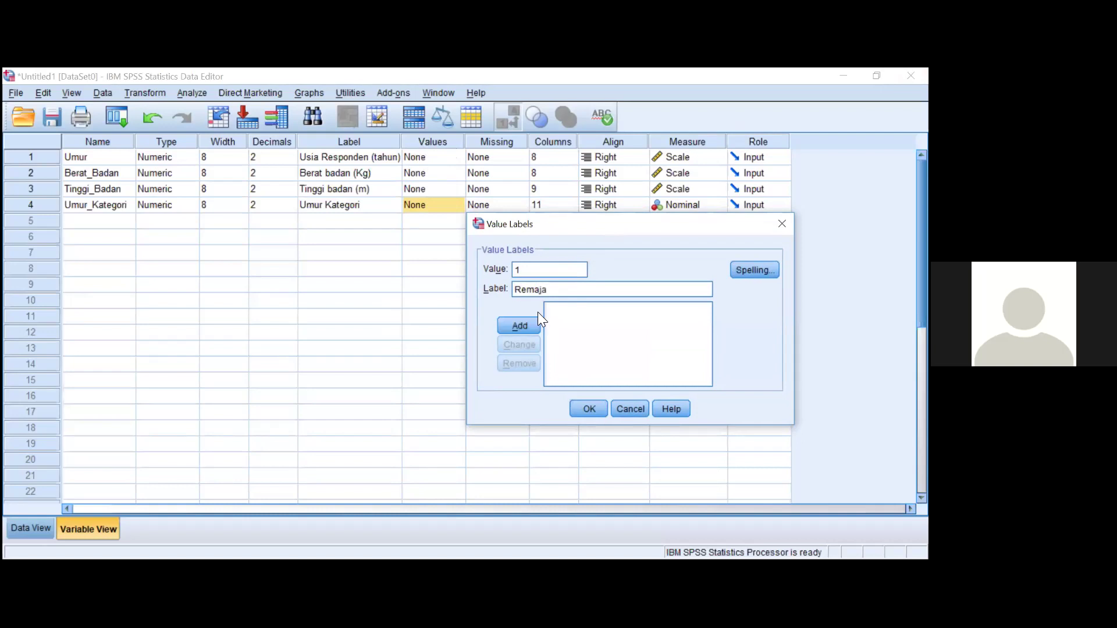
left_click(536, 327)
Step: Add the value label "Dewasa" for value 2 of Umur_Kategori
type("2")
left_click(529, 294)
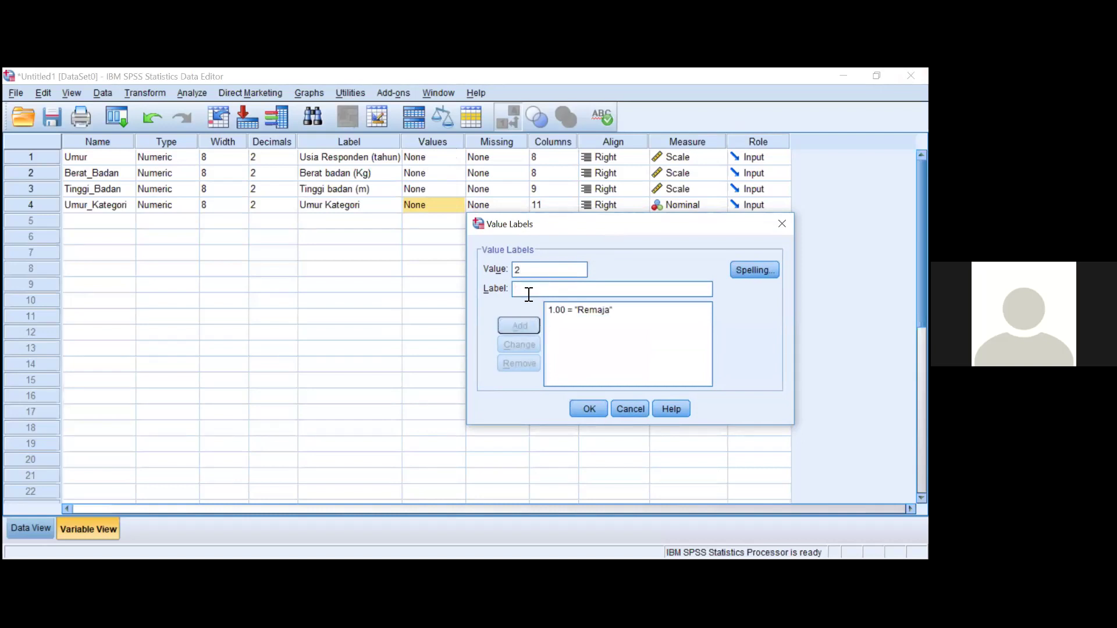
type("Dewasa")
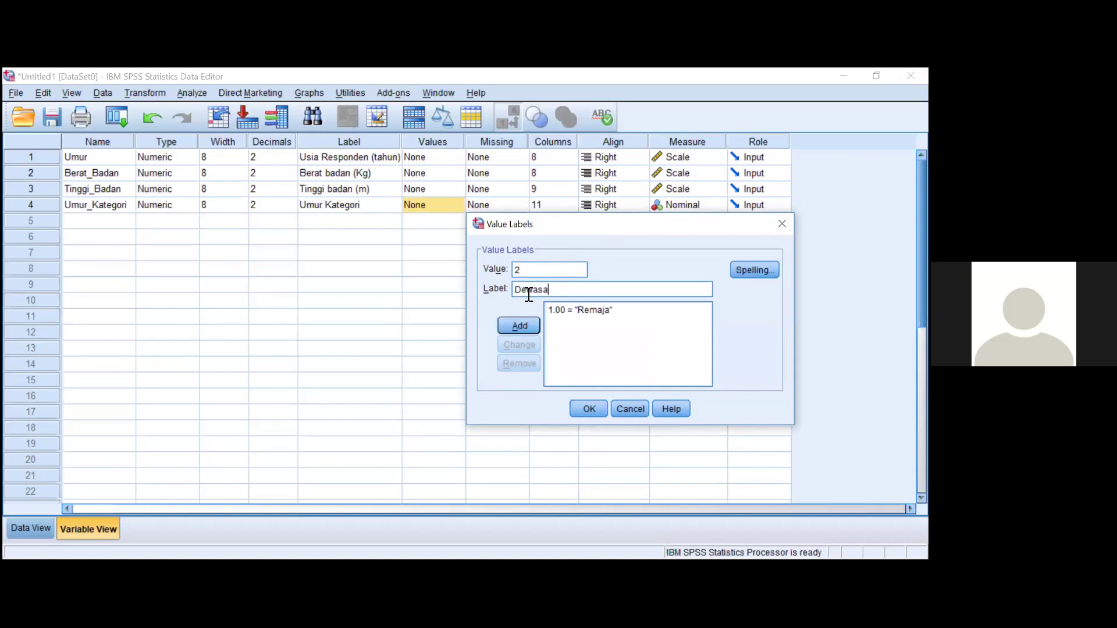
left_click(535, 323)
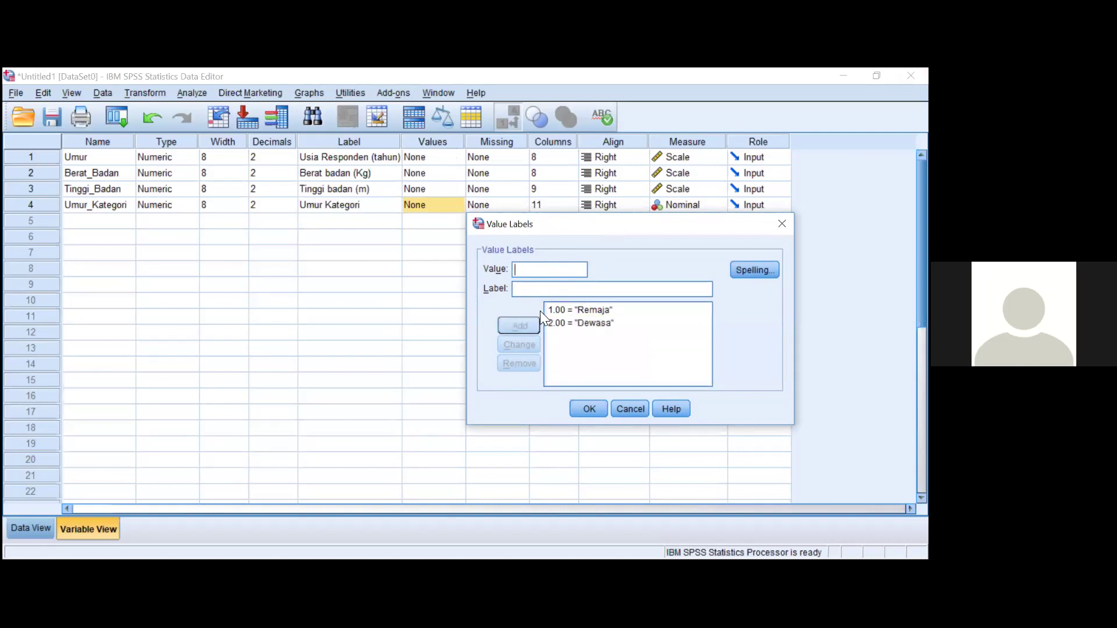
Step: Add the value label "Pra Lansia" for value 3, accept the value labels and widen the Values column
type("3")
left_click(562, 291)
type("Pra Lansi")
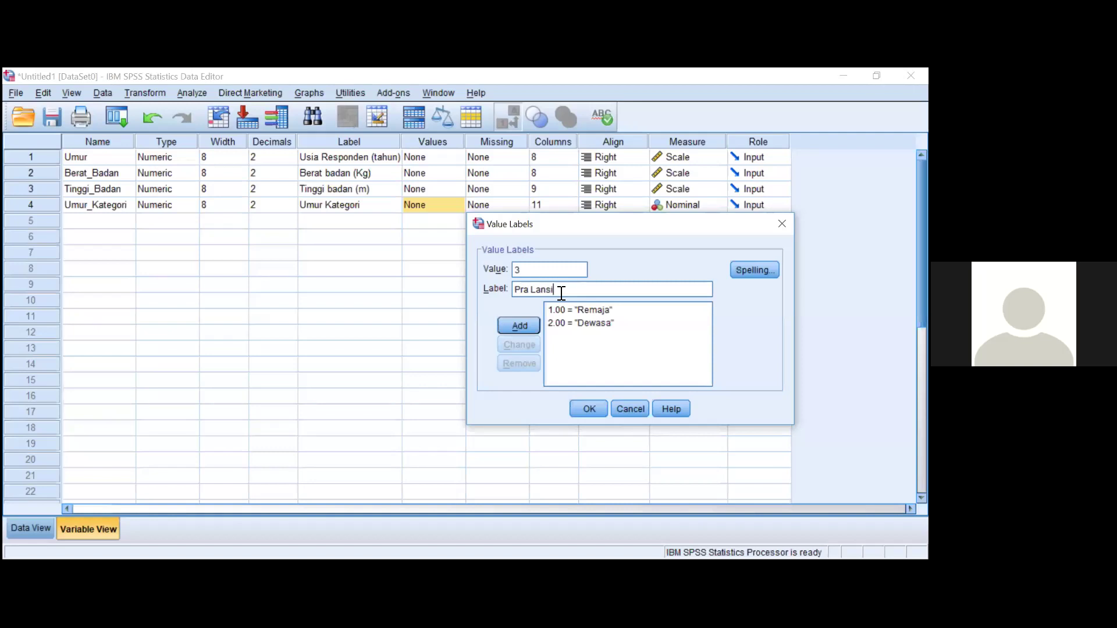
type("a")
left_click(531, 330)
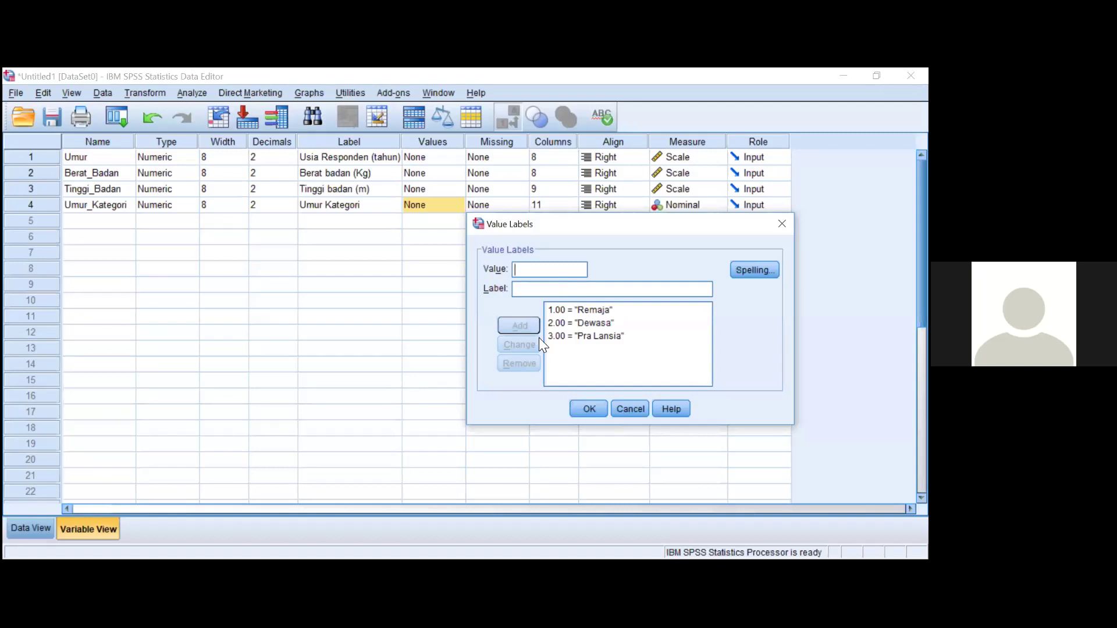
left_click(589, 409)
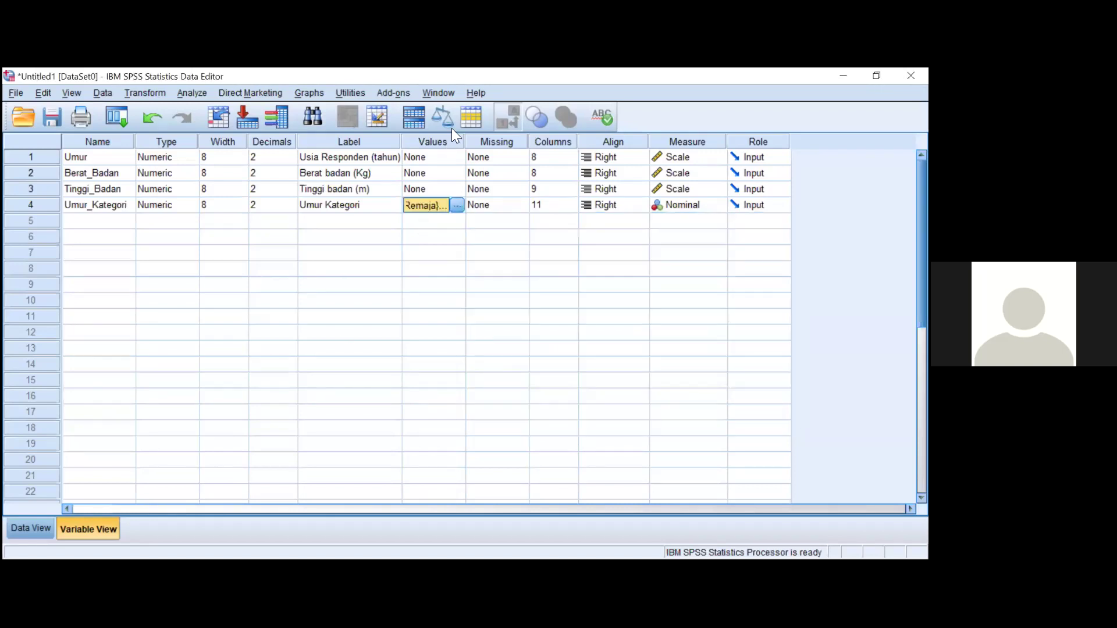
left_click_drag(466, 141, 488, 141)
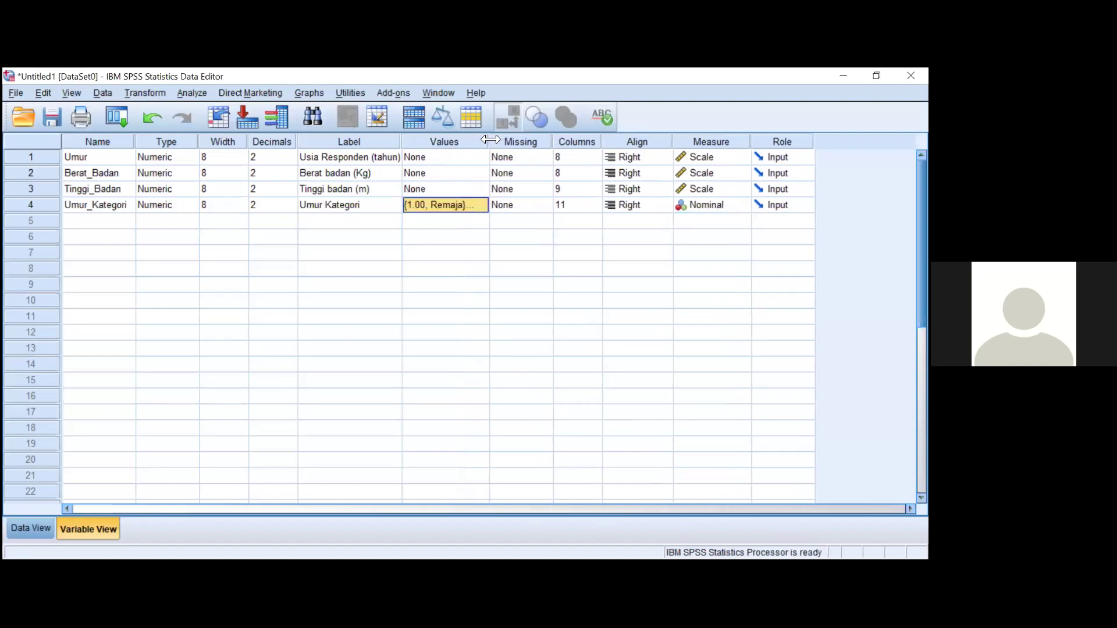
Step: Set Umur_Kategori's measurement level to Ordinal and switch to Data View
left_click(741, 205)
left_click(720, 235)
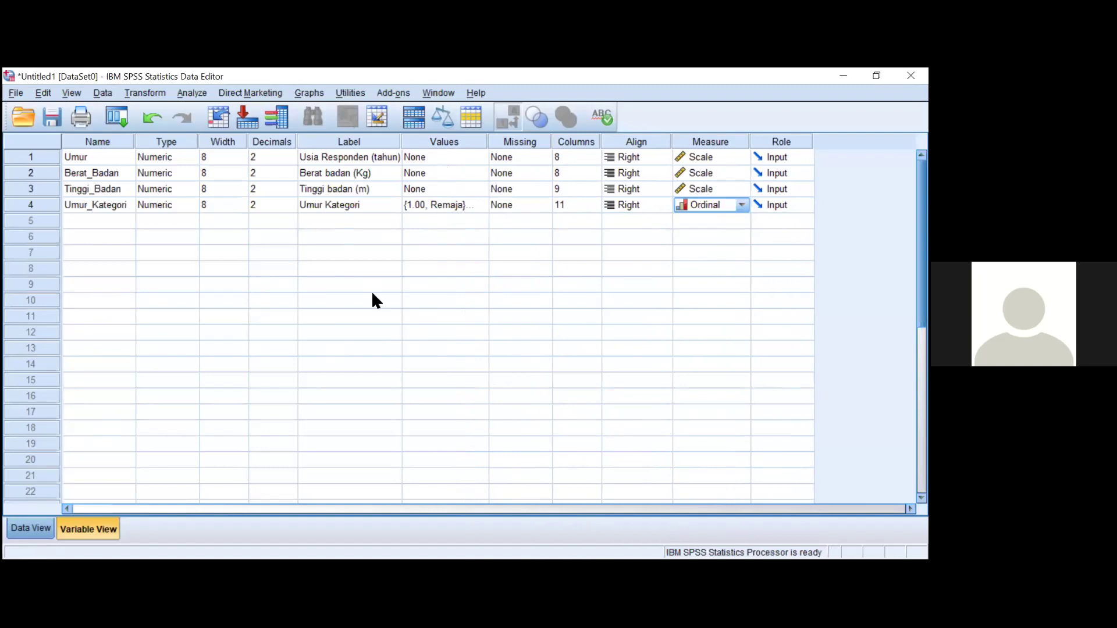
key("ctrl+t")
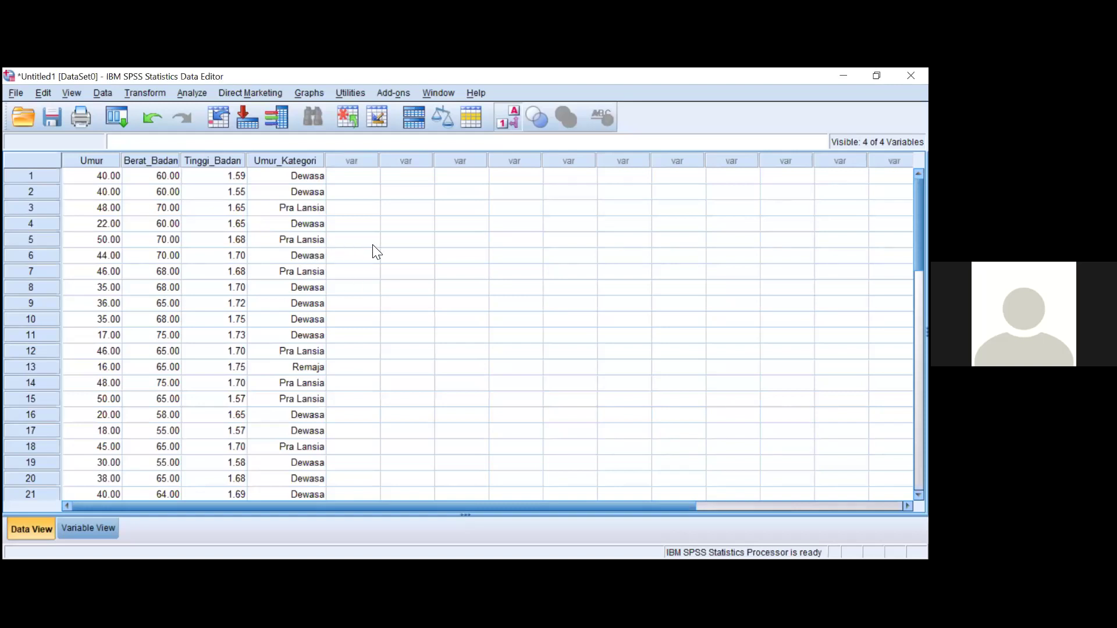
Step: Review the category labels of Umur_Kategori against the Umur values down through the last case
scroll(380, 256, "down", 4)
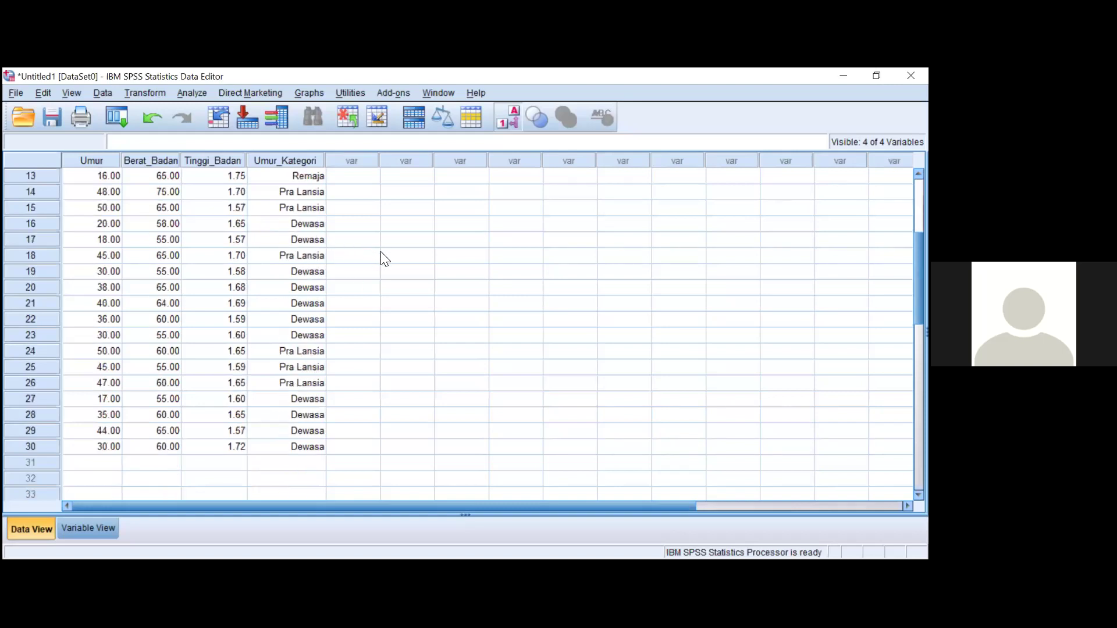
scroll(381, 253, "up", 3)
scroll(383, 260, "up", 1)
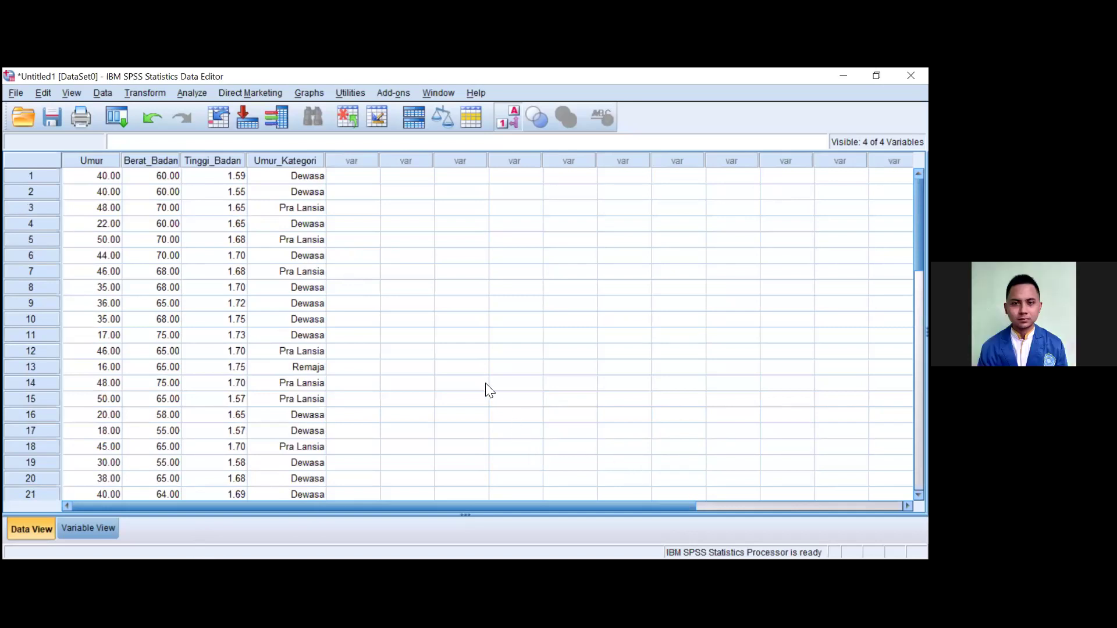
scroll(483, 385, "down", 2)
scroll(483, 385, "up", 2)
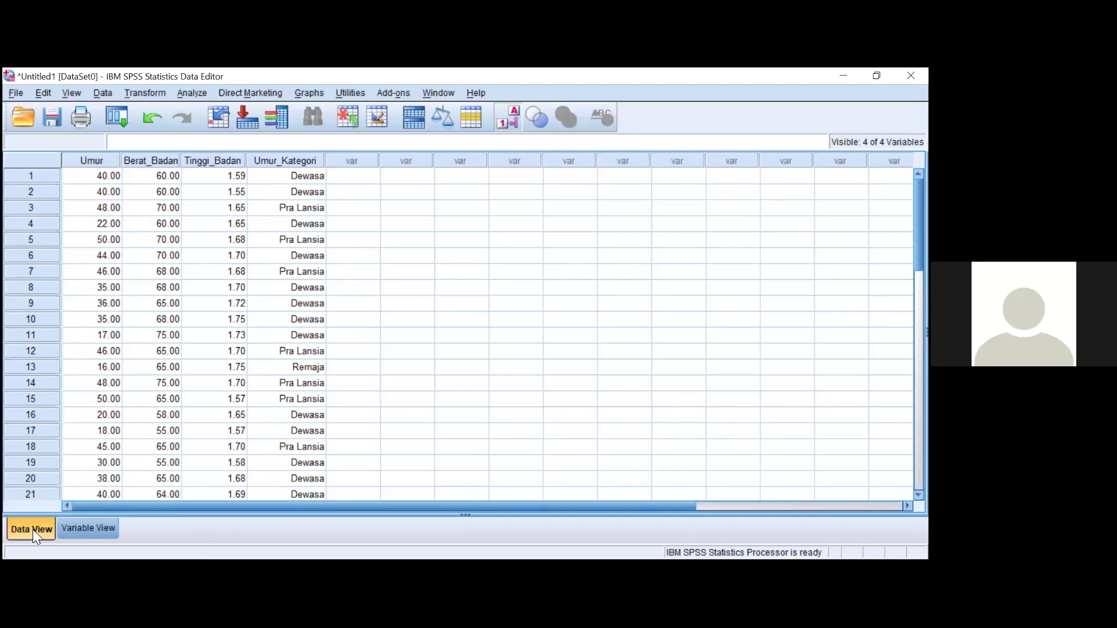
Step: Switch the data display from value labels to numeric codes and back to value labels
left_click(76, 93)
left_click(110, 202)
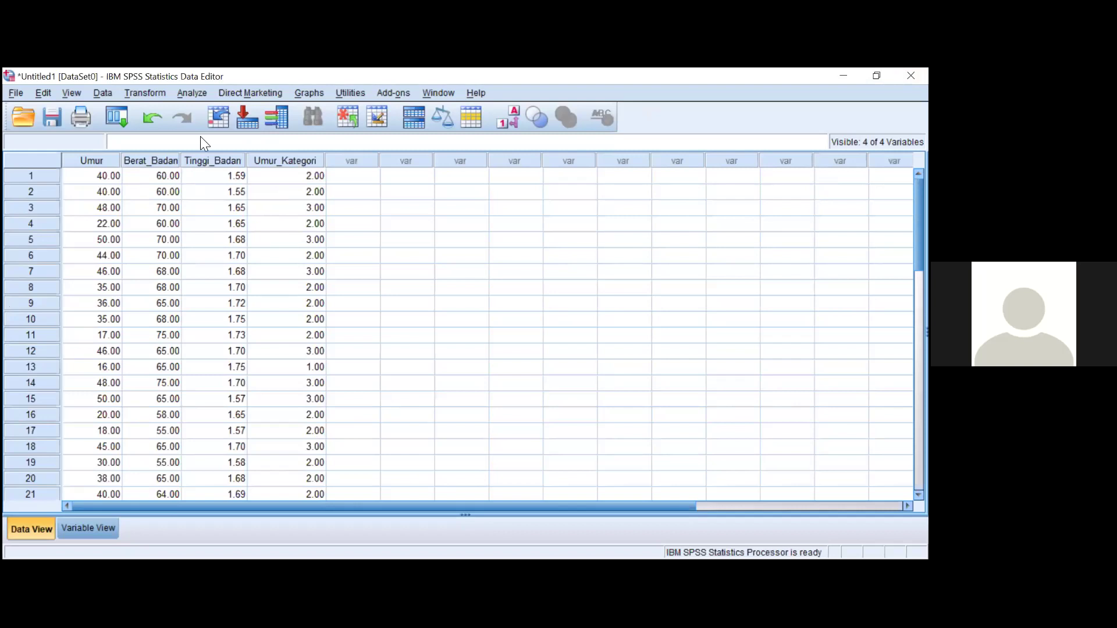
left_click(72, 96)
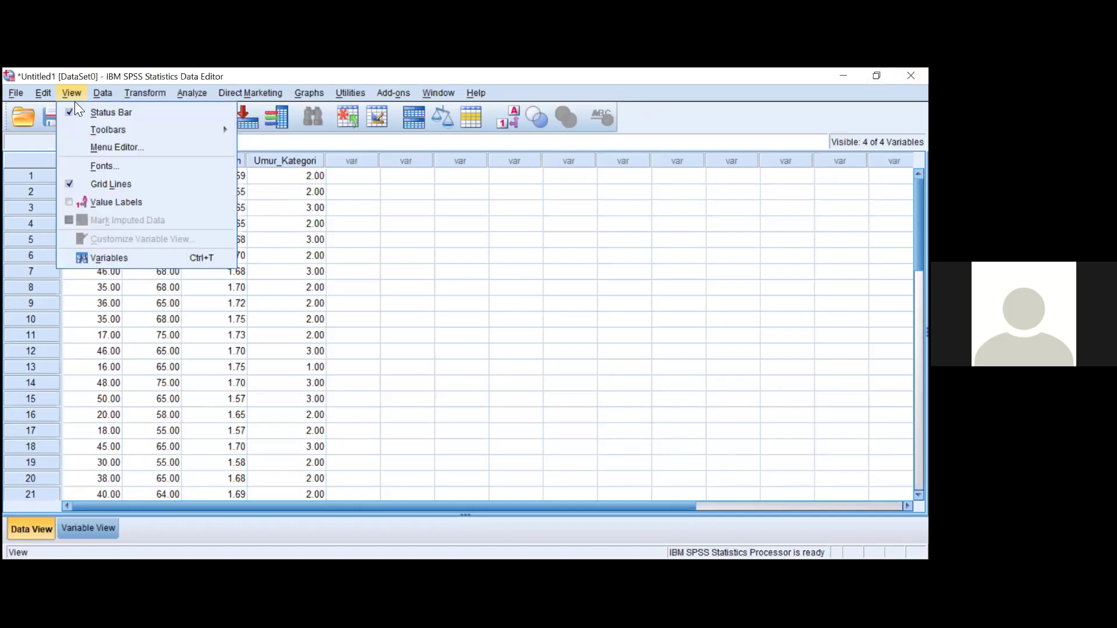
left_click(106, 203)
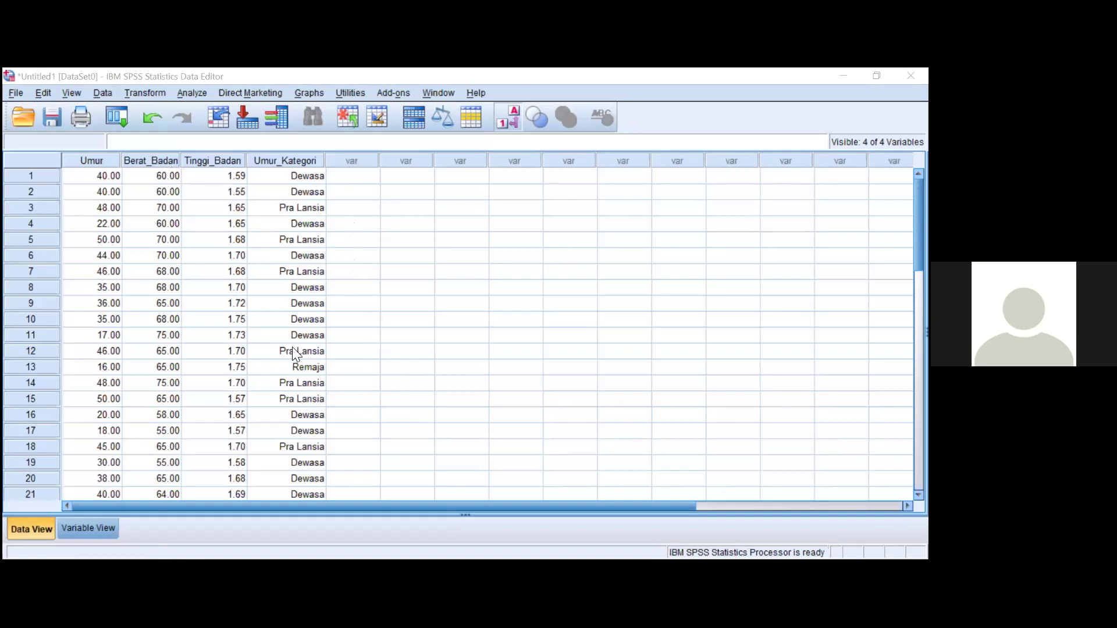
Step: Turn off the value labels display in Data View to show the numeric codes of Umur_Kategori
left_click(107, 529)
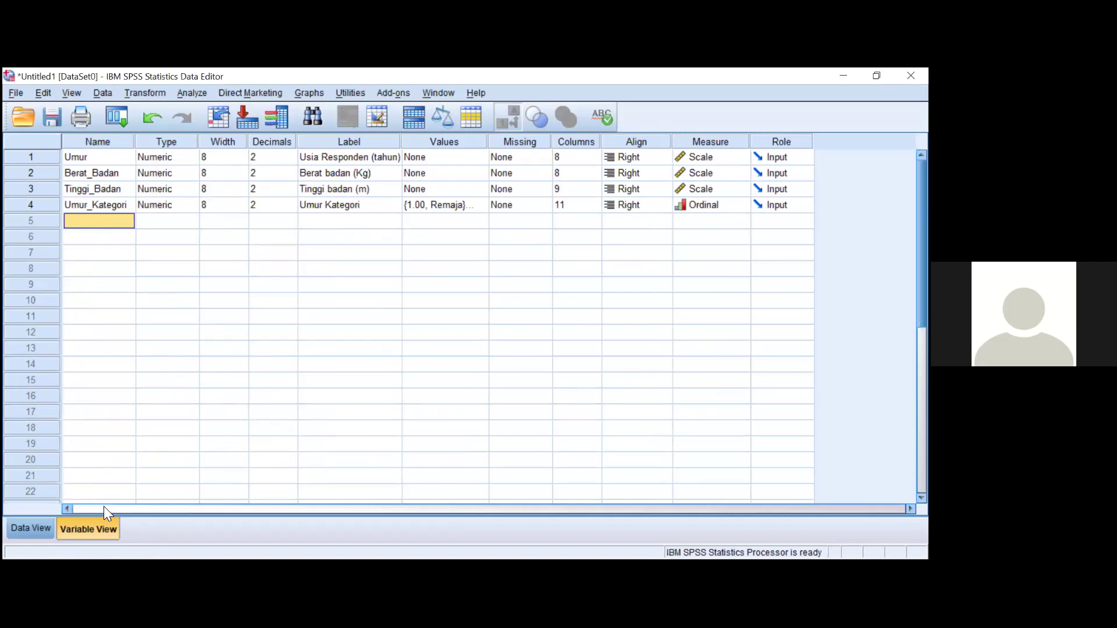
left_click(37, 526)
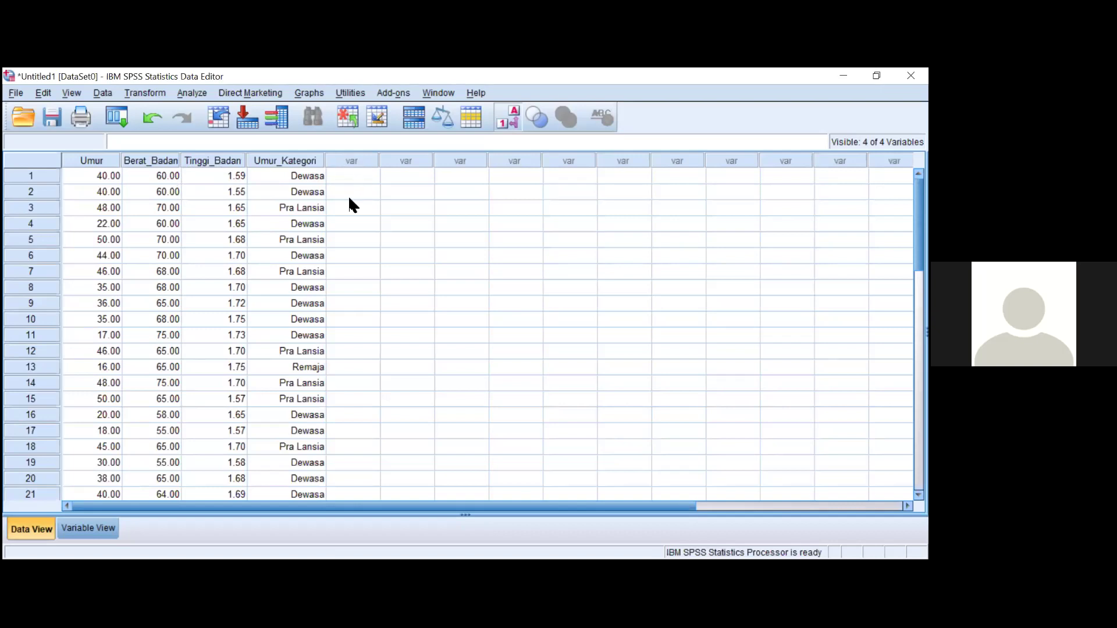
left_click(109, 526)
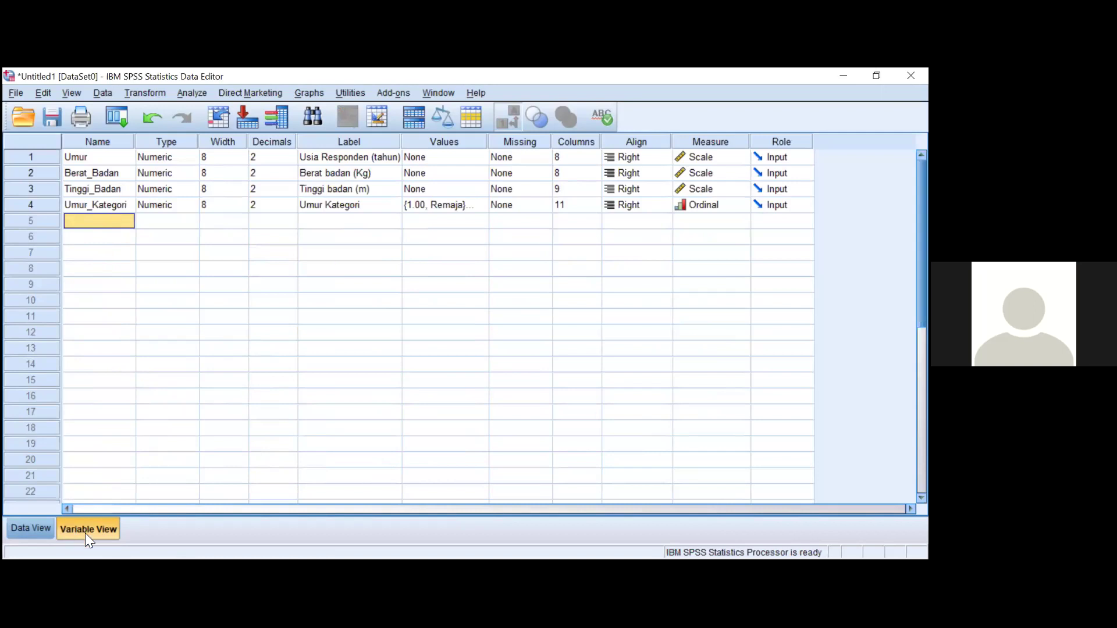
left_click(31, 530)
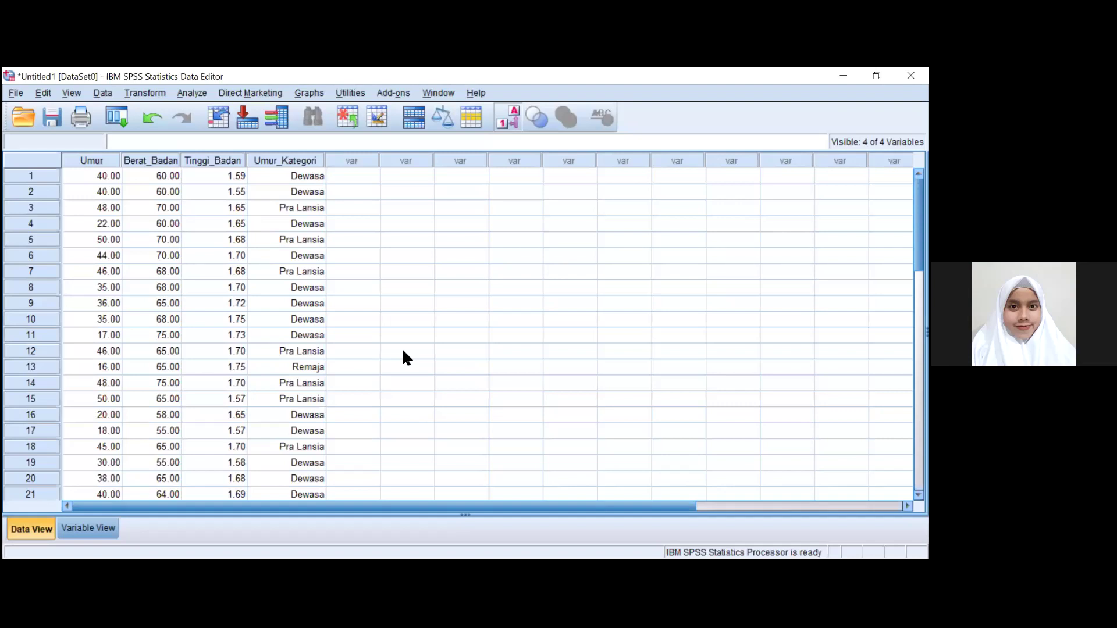
left_click(72, 93)
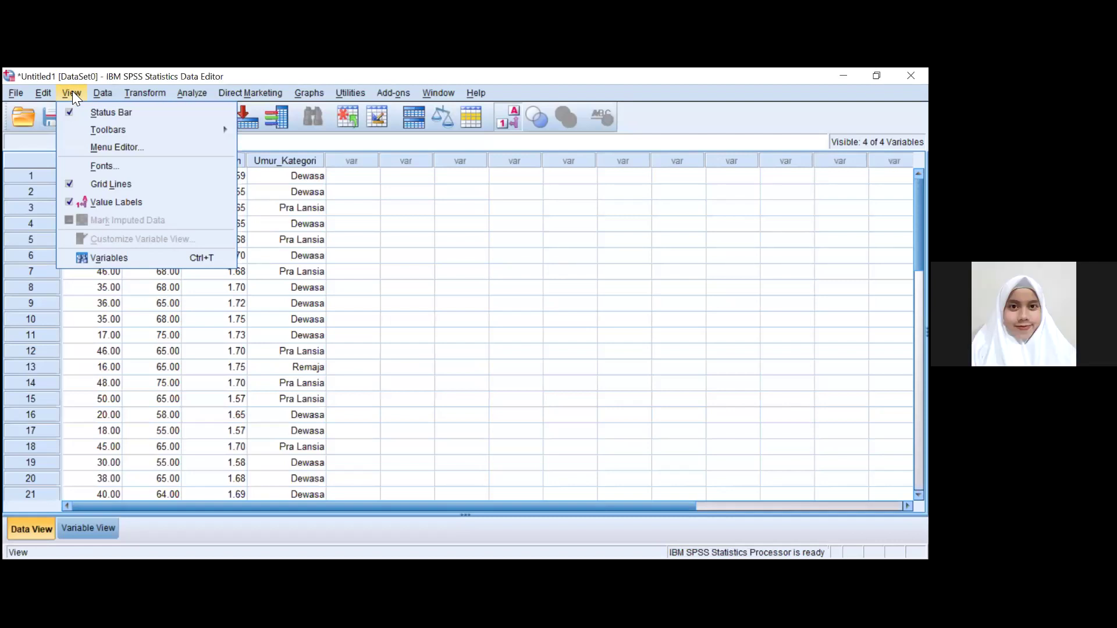
left_click(102, 201)
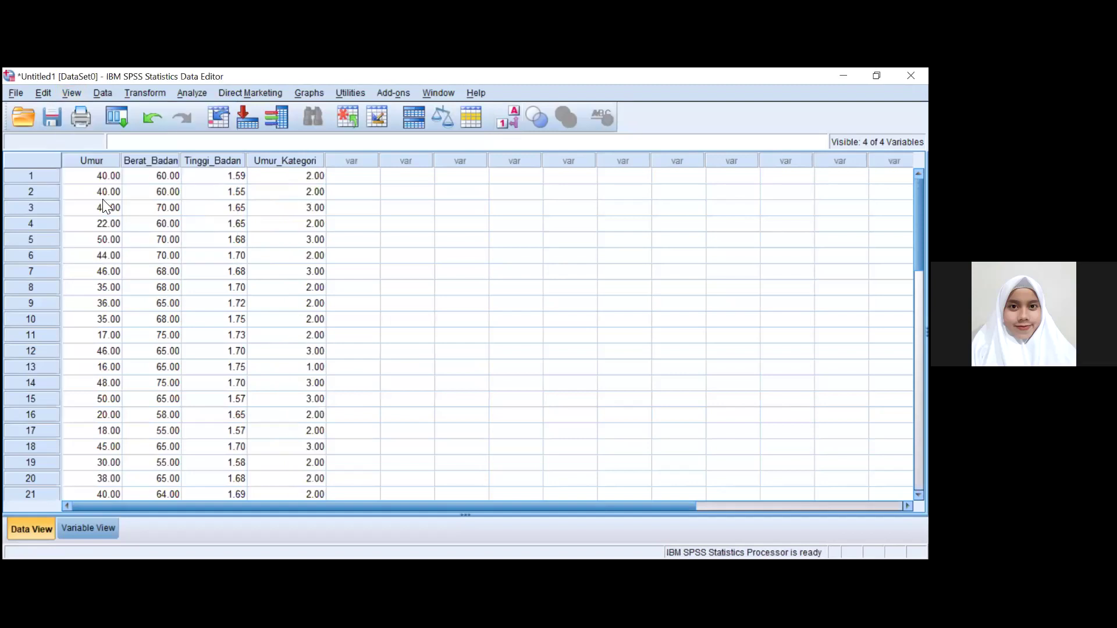
Step: Delete the variable Umur_Kategori from the variable definitions
left_click(104, 531)
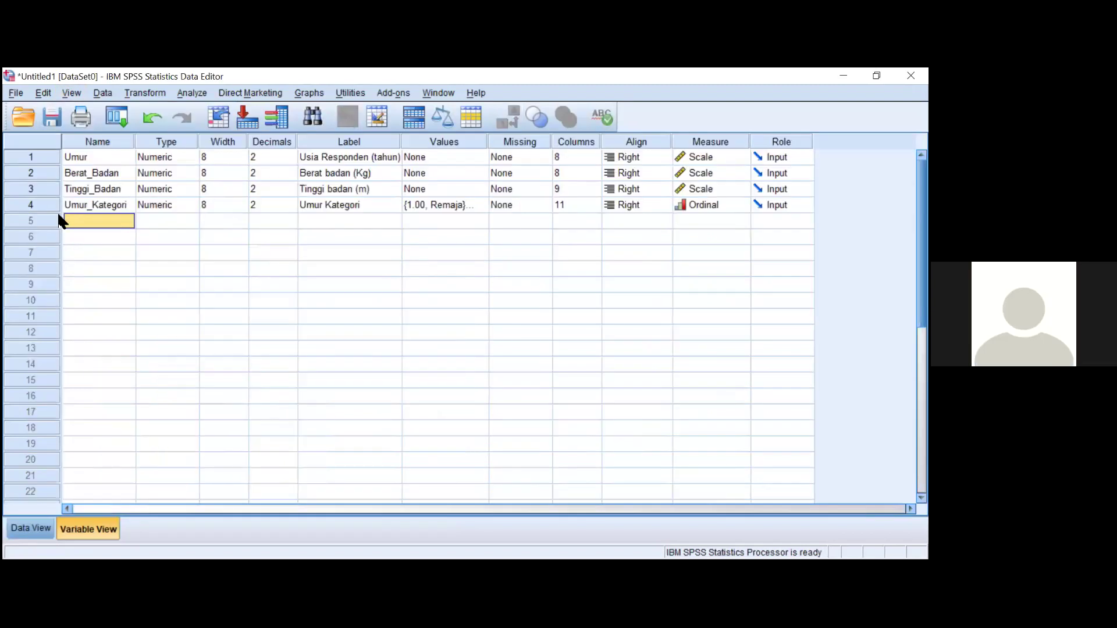
left_click(46, 203)
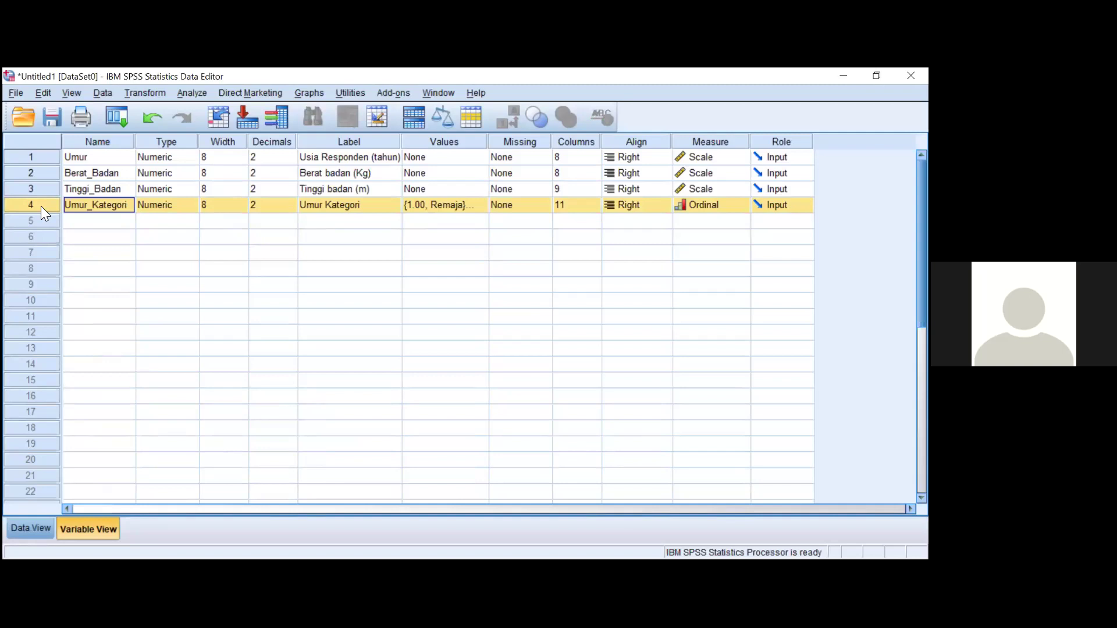
right_click(43, 213)
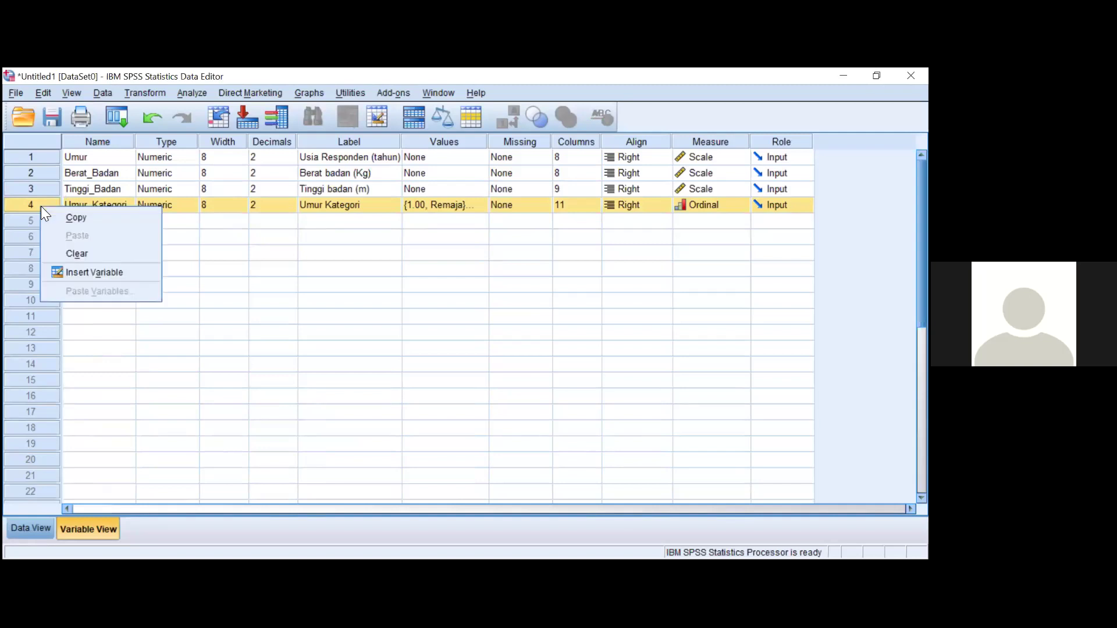
left_click(85, 257)
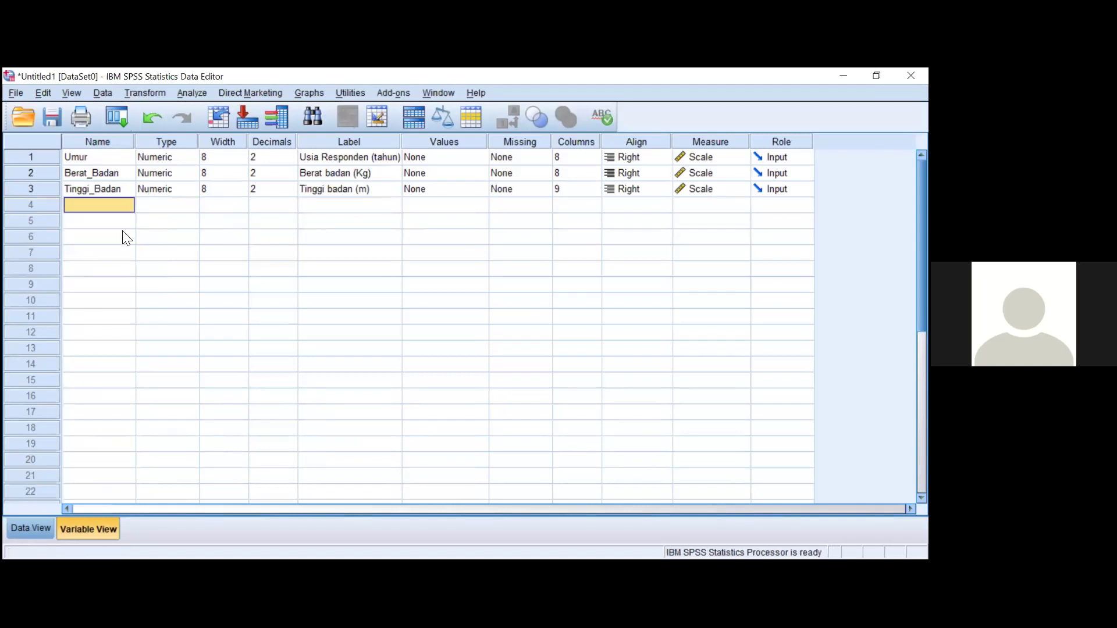
Step: Start Recode into Different Variables, reset its previous settings and choose Umur (Usia Responden) as the input variable
left_click(148, 96)
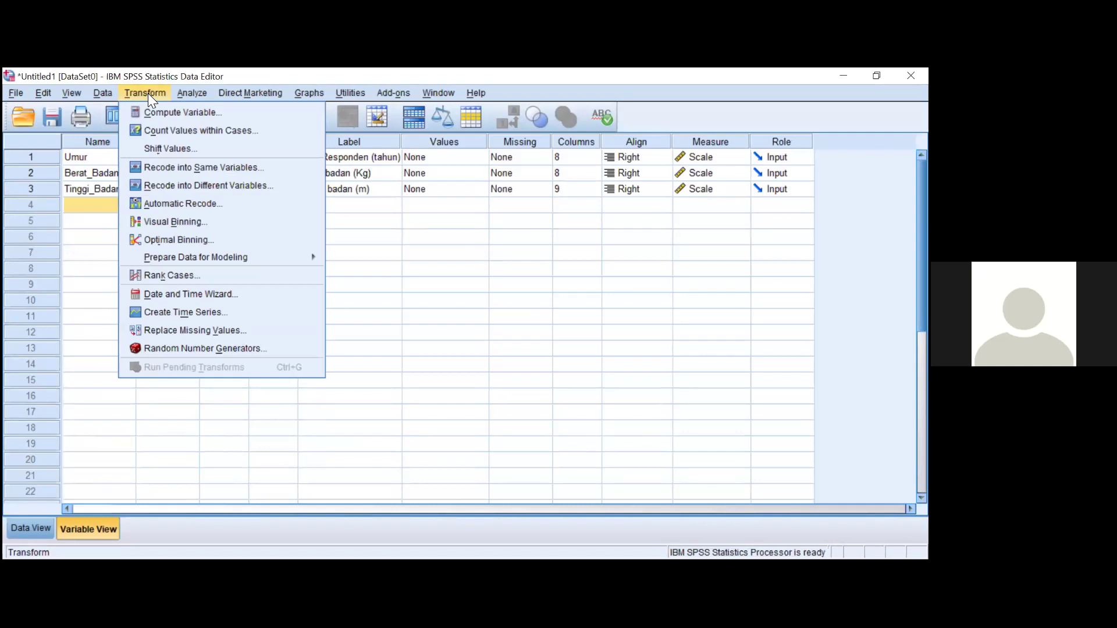
left_click(308, 185)
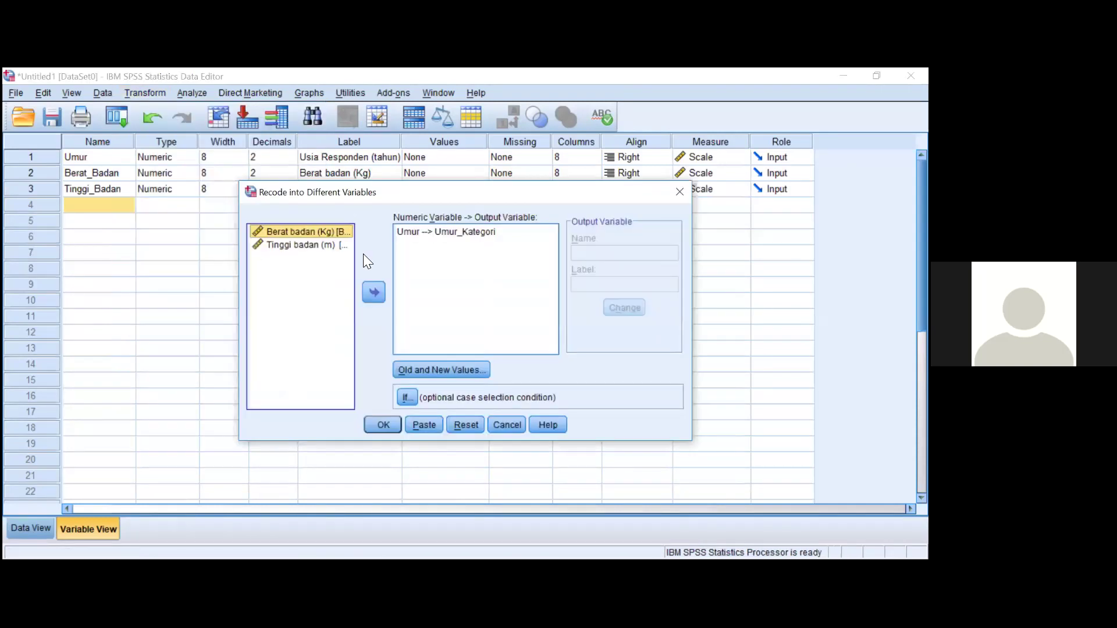
left_click(466, 425)
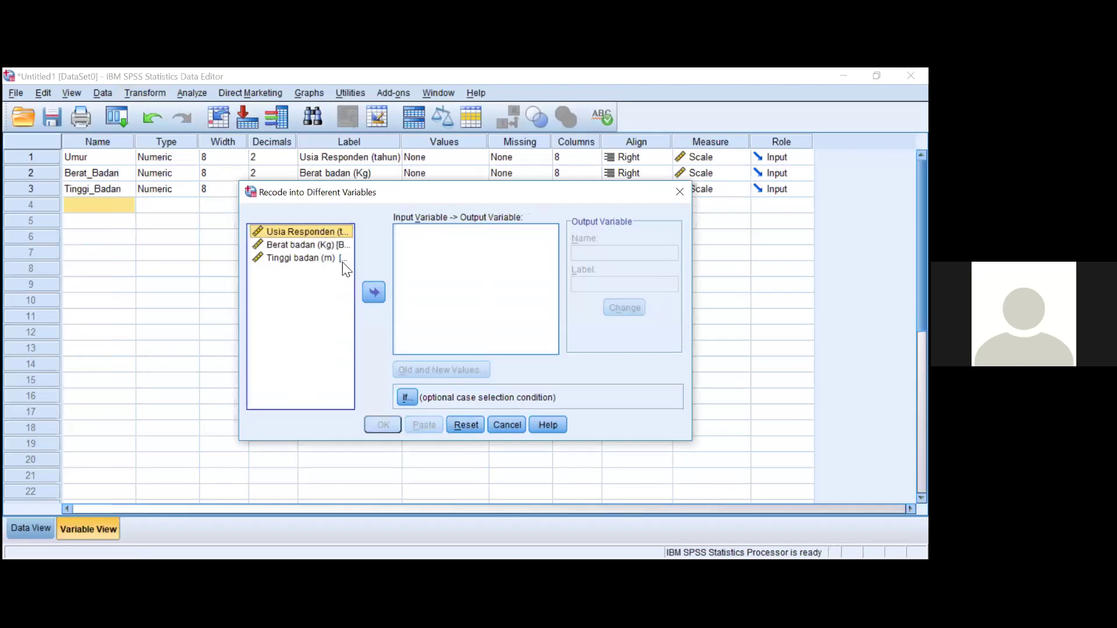
left_click(373, 292)
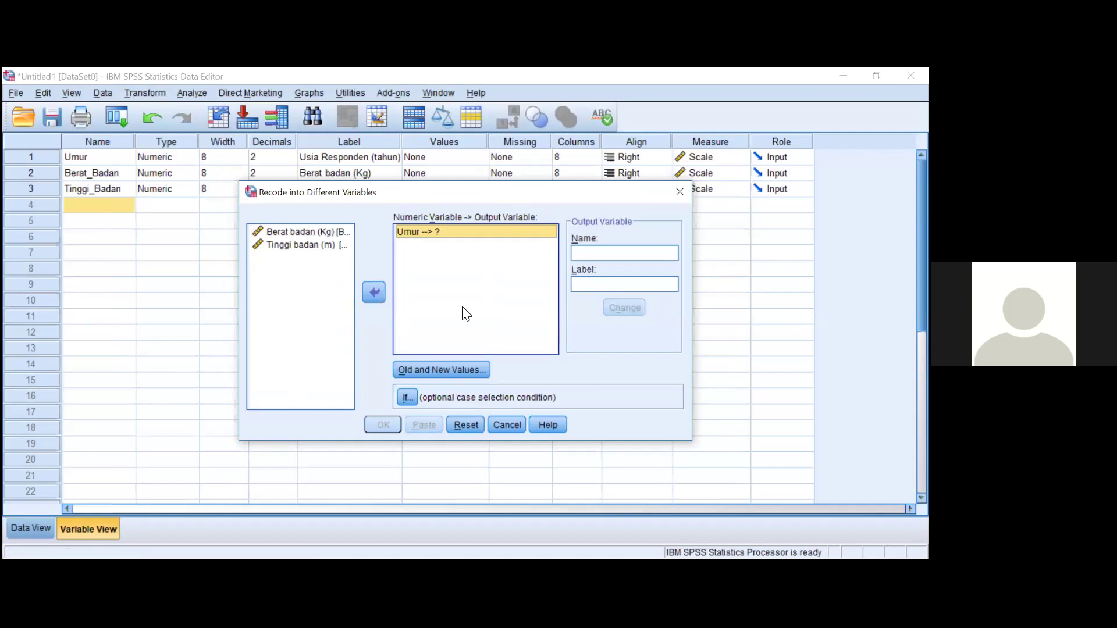
Step: Name the output variable Umur_Kategori and assign it to Umur
left_click(614, 256)
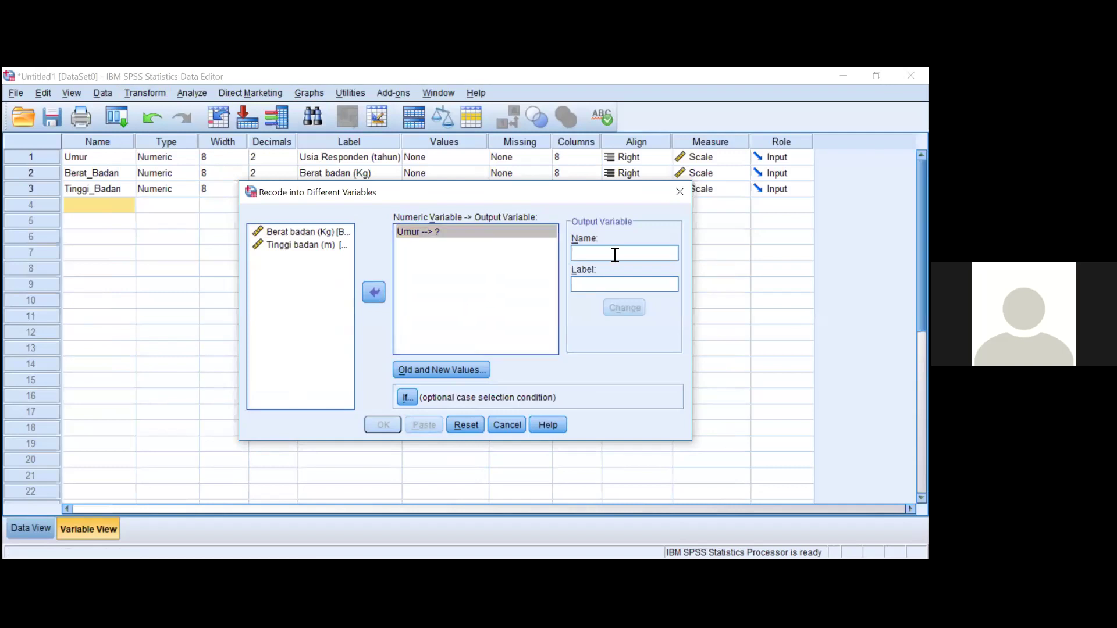
type("Um")
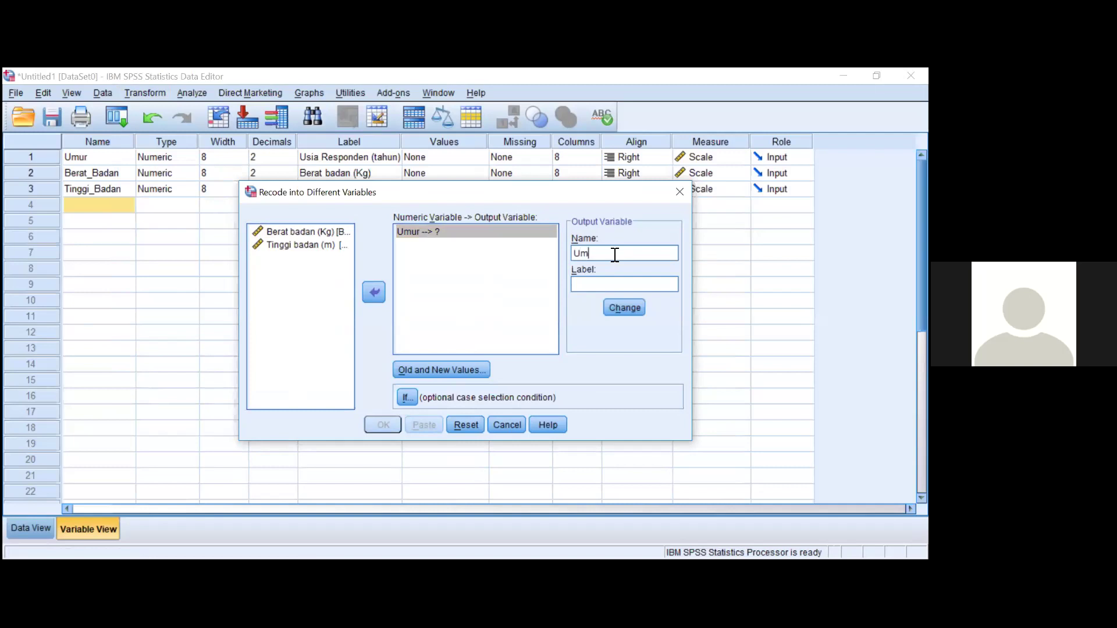
type("ur_Kategori")
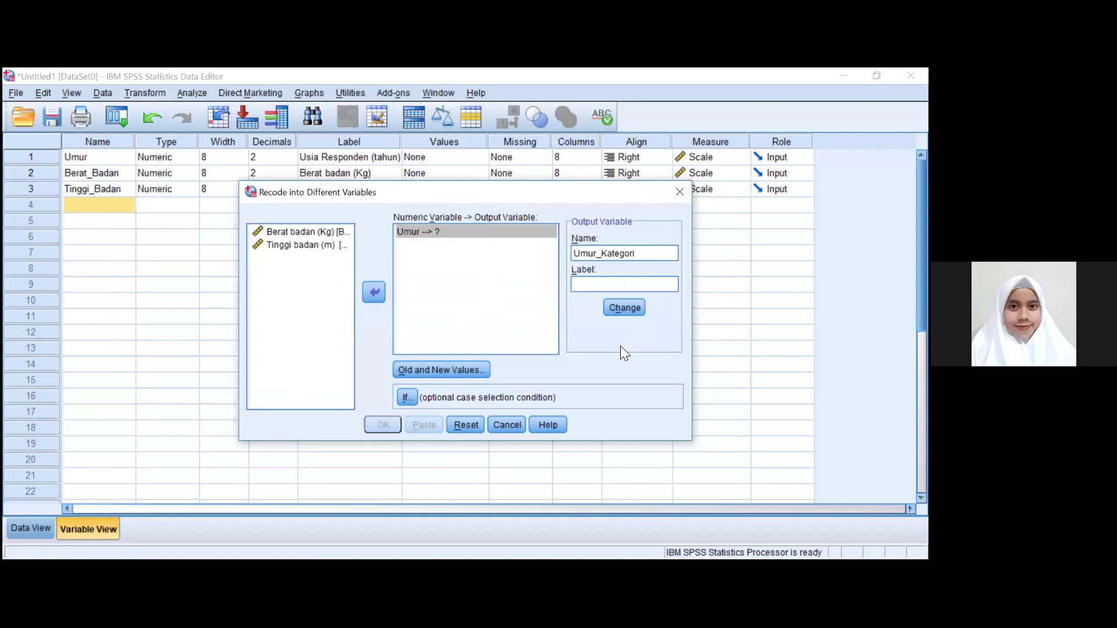
left_click(629, 309)
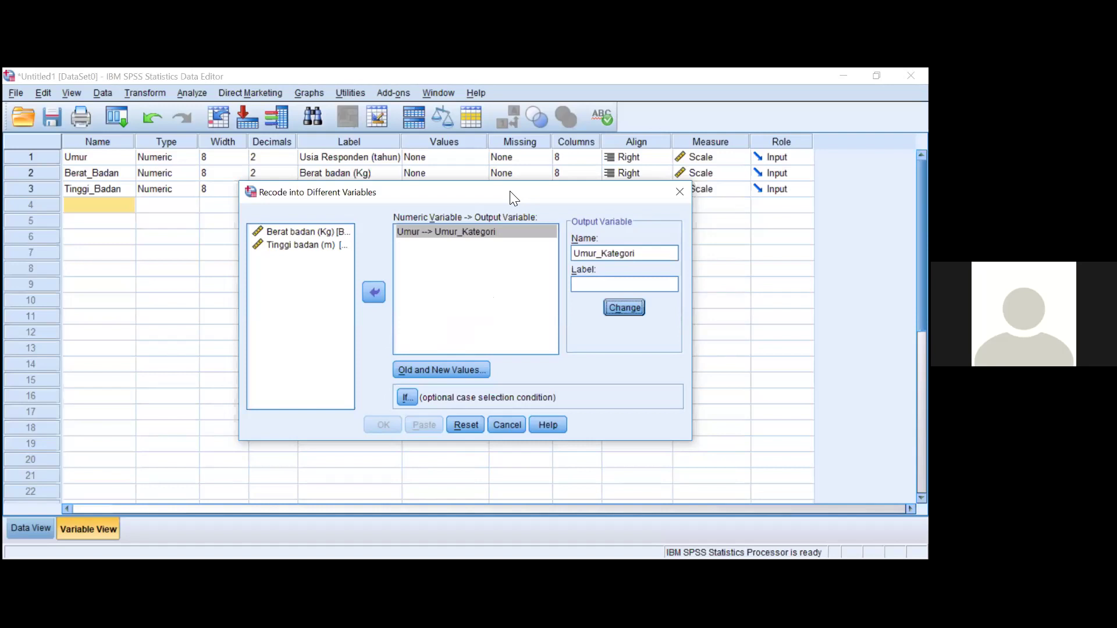
Step: Open the old and new values and add a rule recoding the lowest value through 16 to 1
left_click_drag(346, 197, 168, 149)
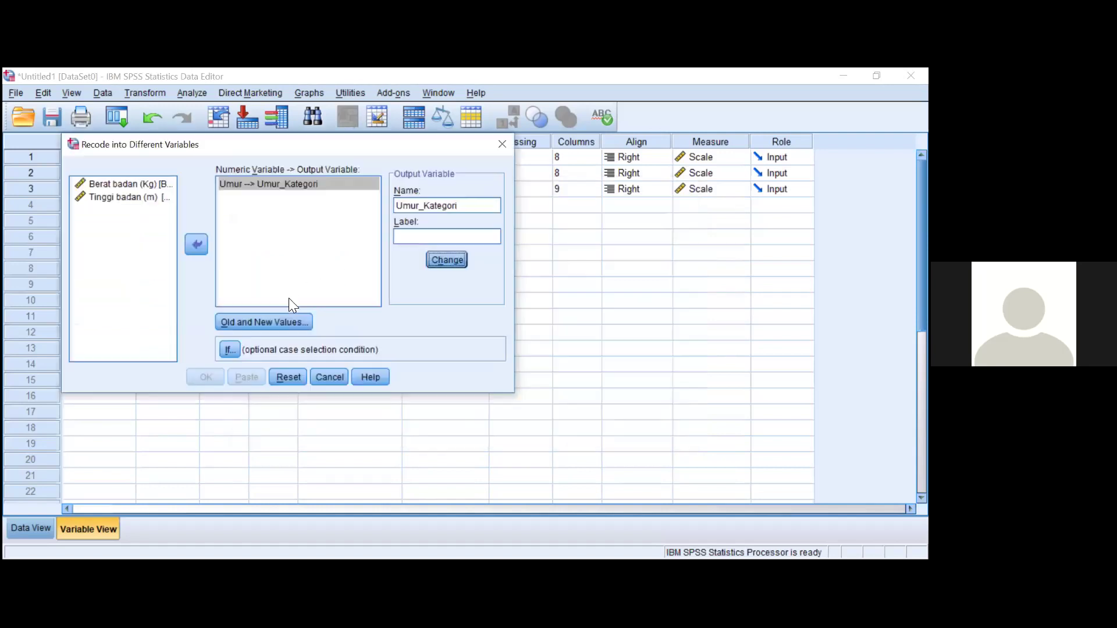
left_click(269, 323)
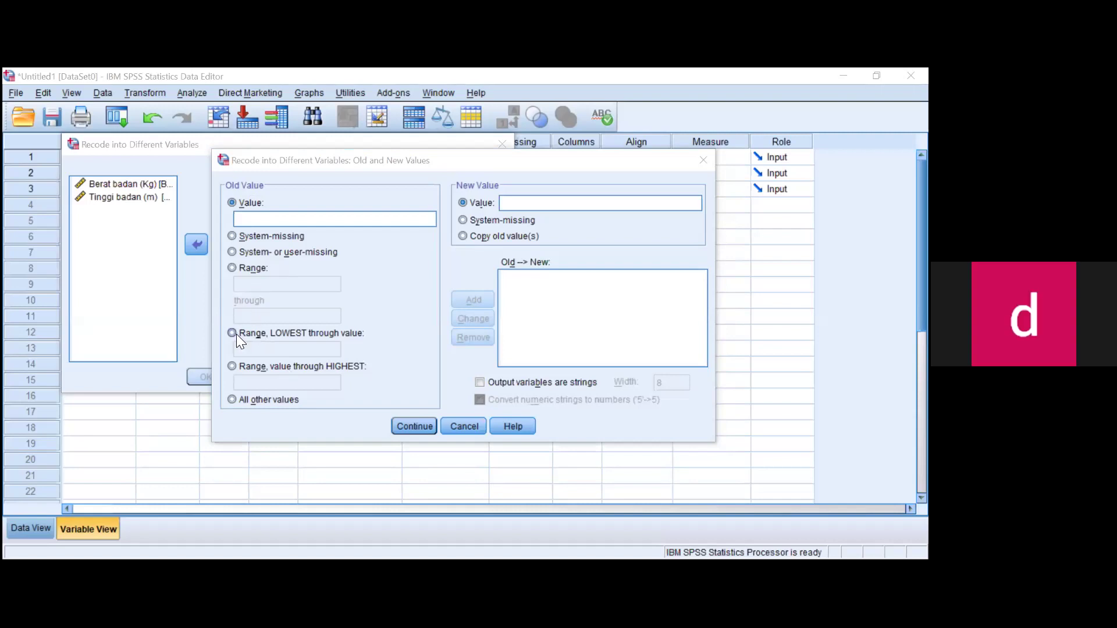
left_click(279, 350)
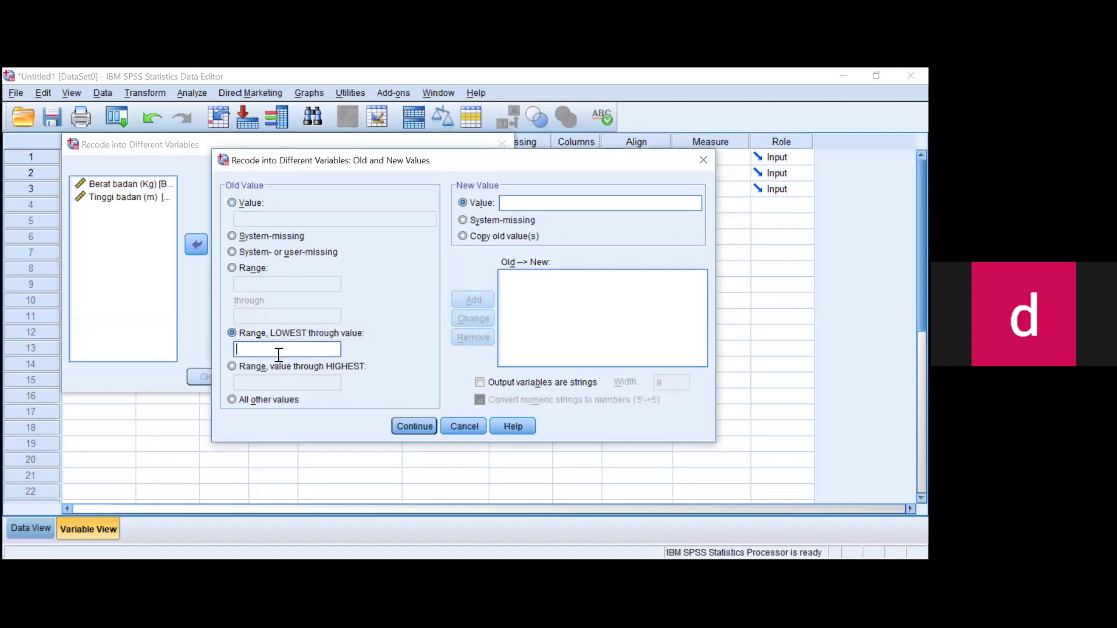
type("16")
type("3")
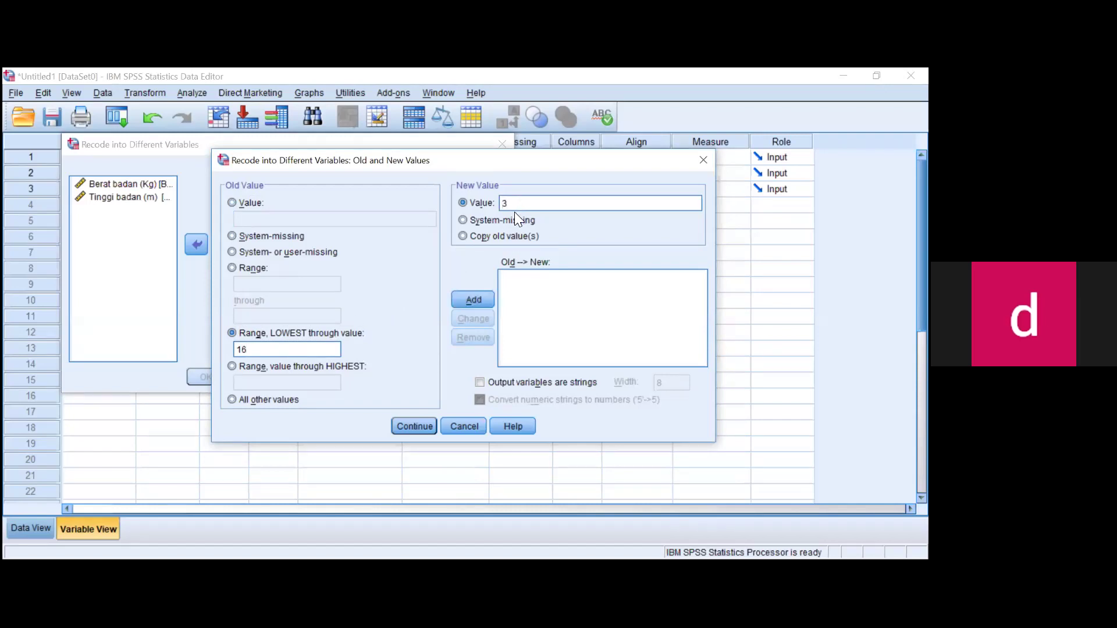
key("BackSpace")
type("1")
left_click(475, 301)
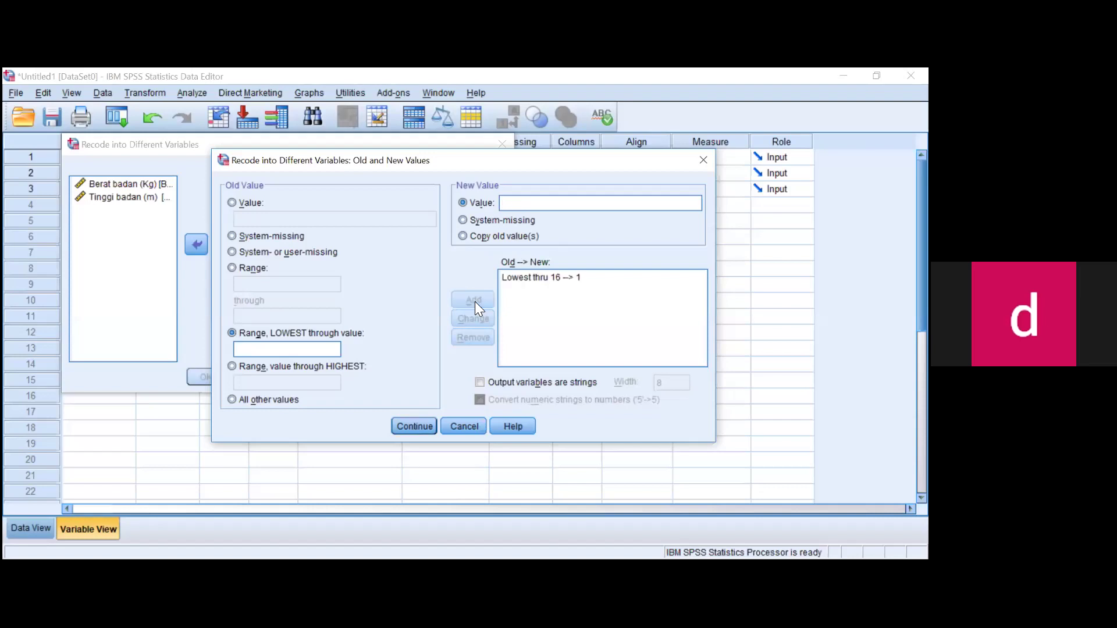
Step: Add a recode rule turning the range 17 through 44 into the new value 2
left_click(251, 267)
left_click(329, 285)
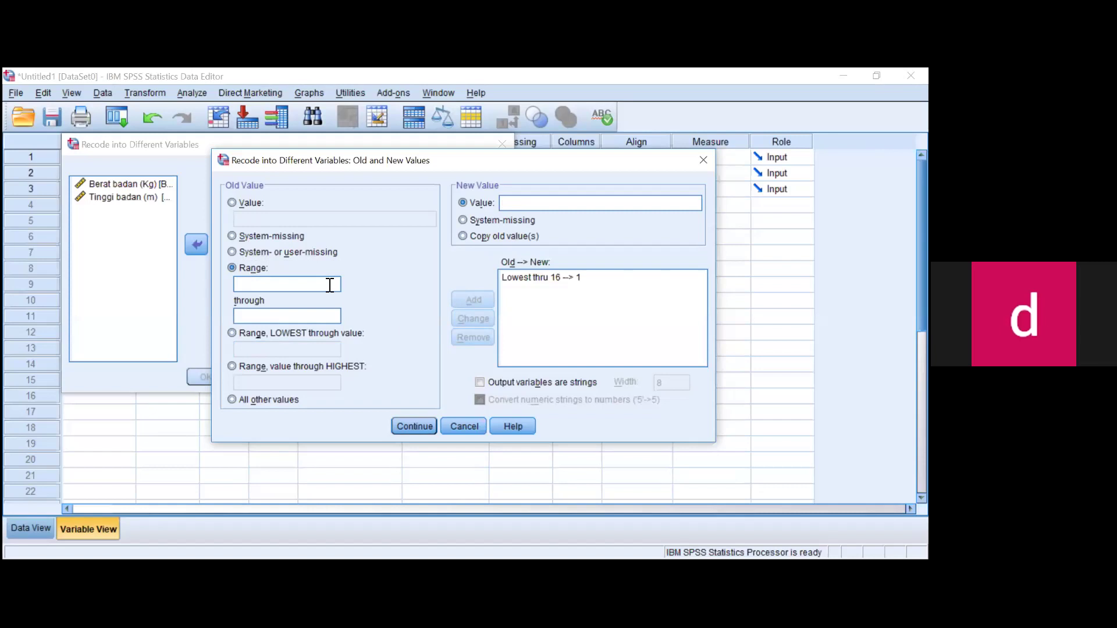
type("17")
left_click(320, 318)
type("44")
left_click(509, 206)
type("2")
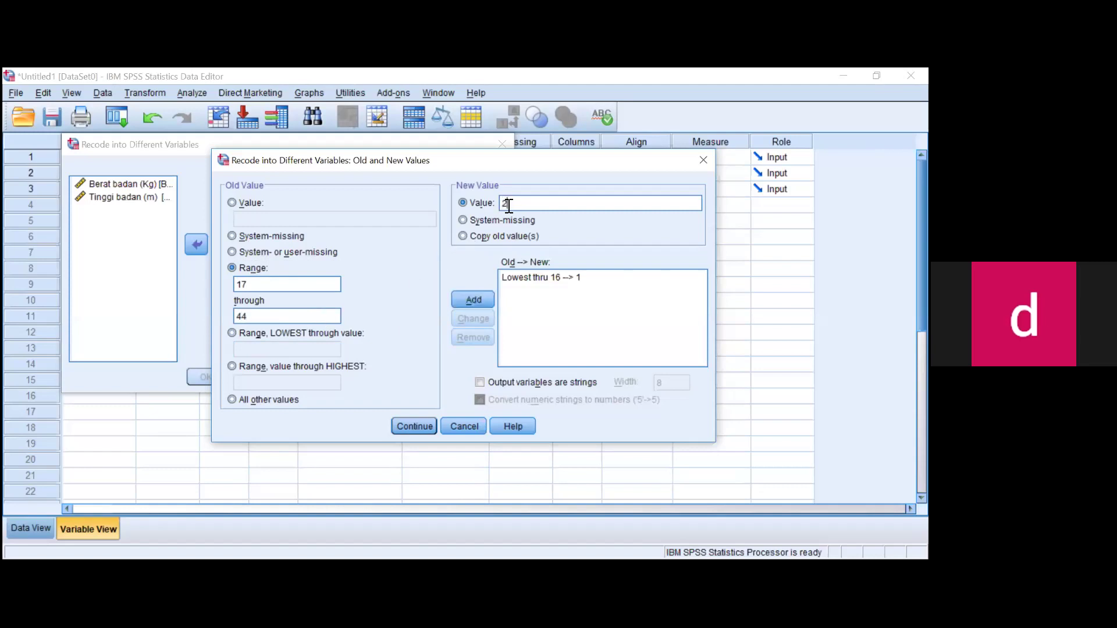
left_click(485, 299)
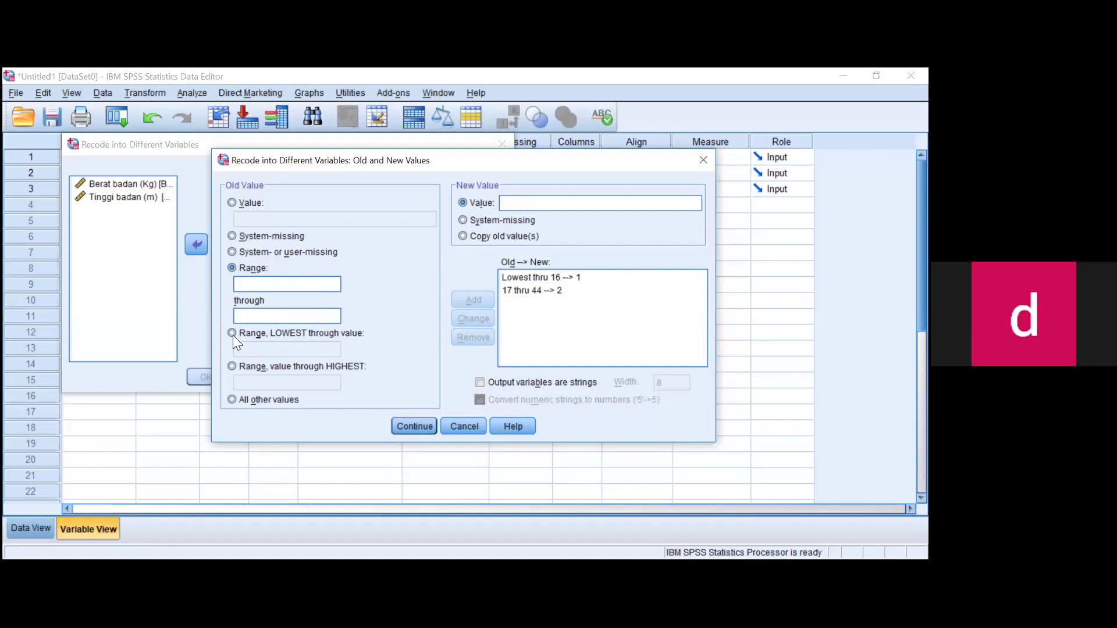
Step: Add a rule recoding 45 through the highest value to 3, and run the recode
left_click(312, 386)
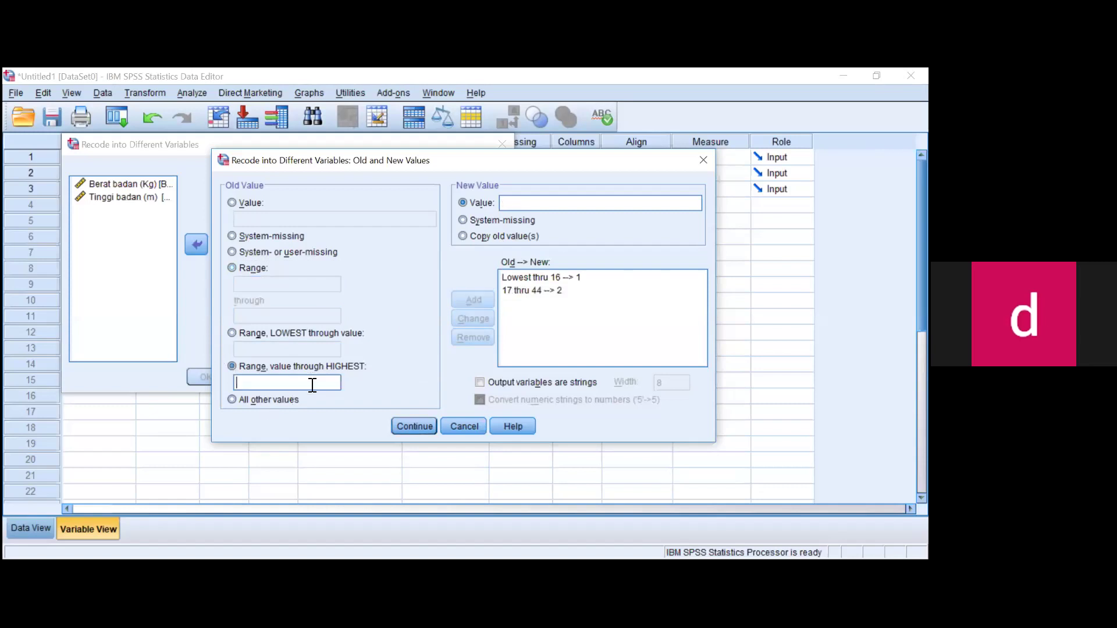
type("45")
left_click(522, 203)
type("3")
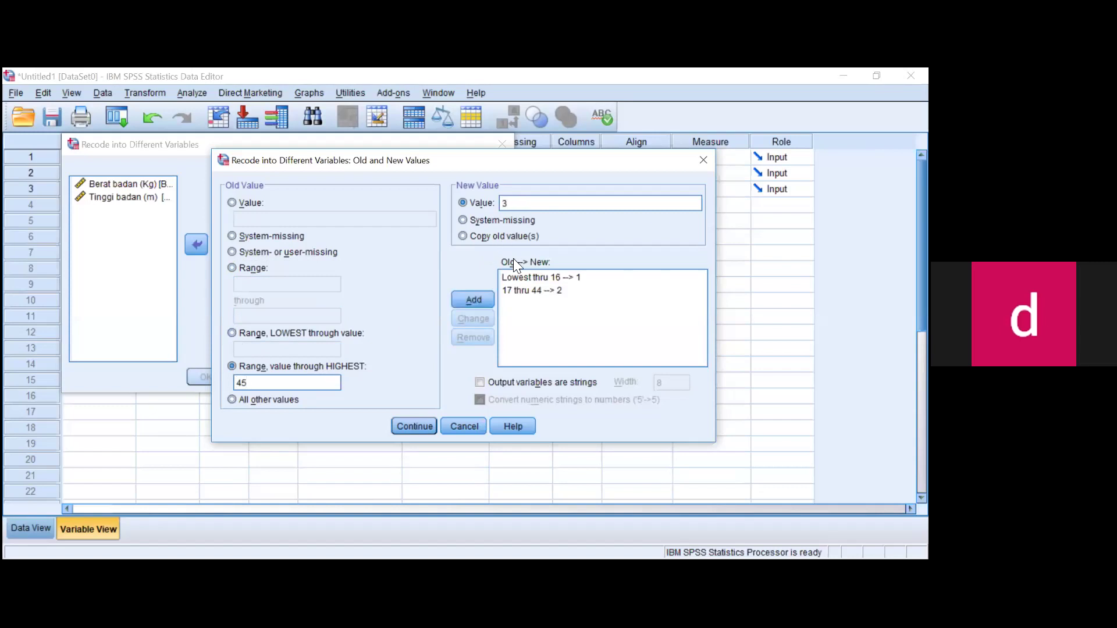
left_click(507, 272)
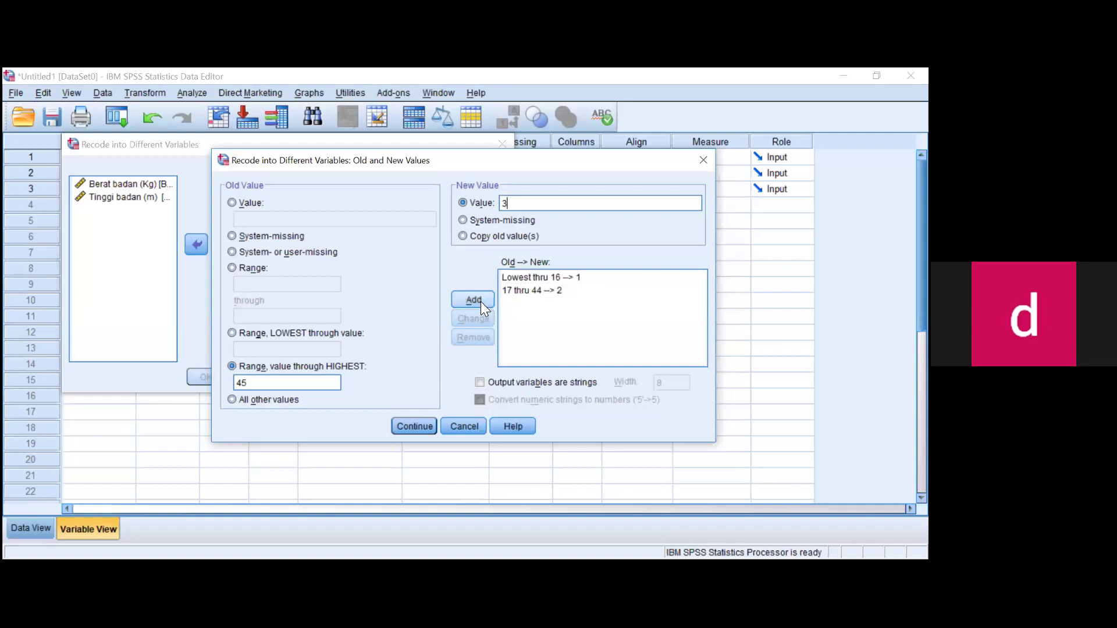
key("Return")
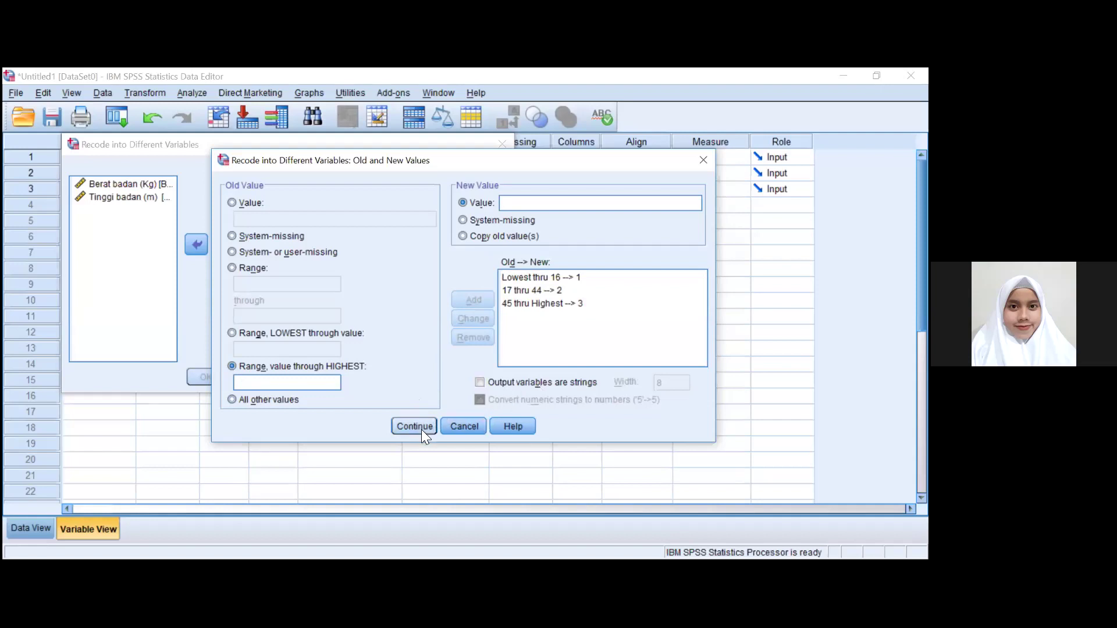
key("Return")
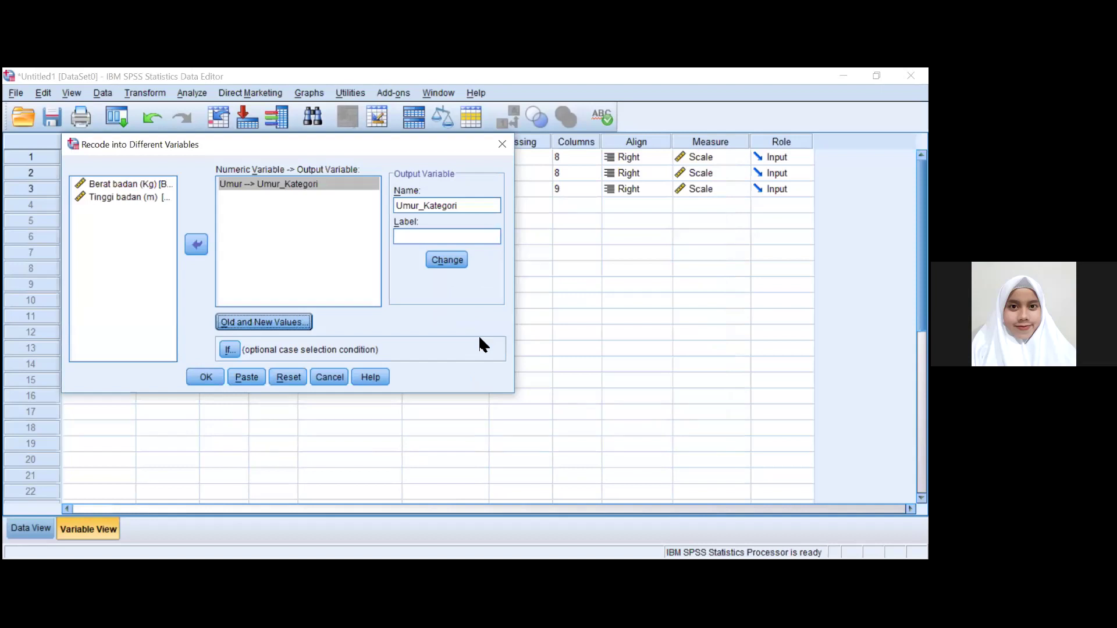
left_click(212, 377)
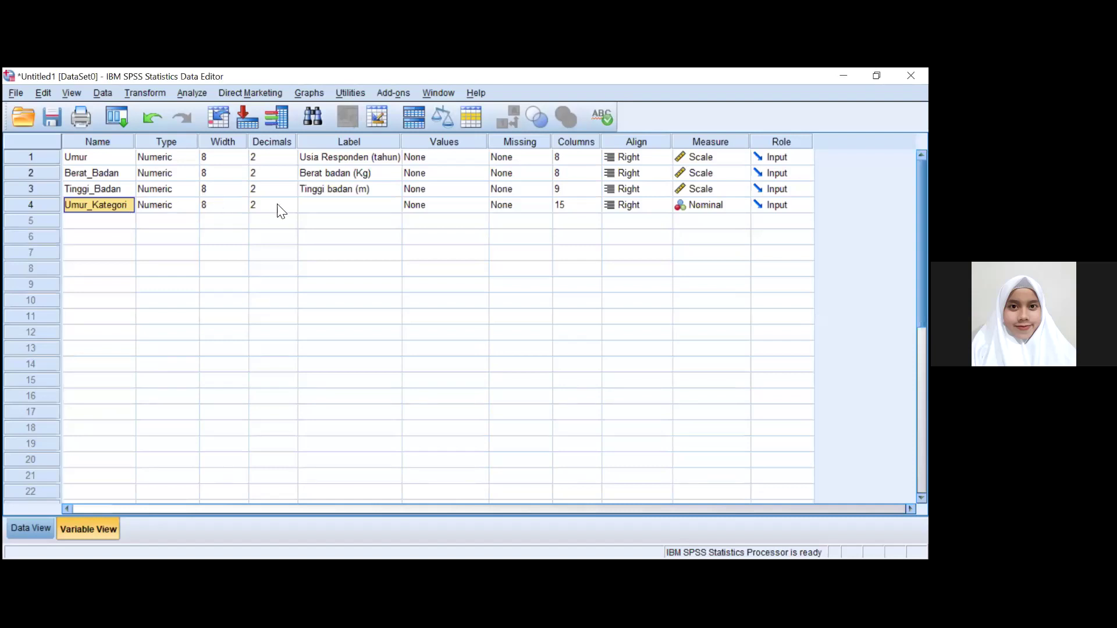
Step: Set the label of Umur_Kategori to Kelompok Umur
left_click(310, 210)
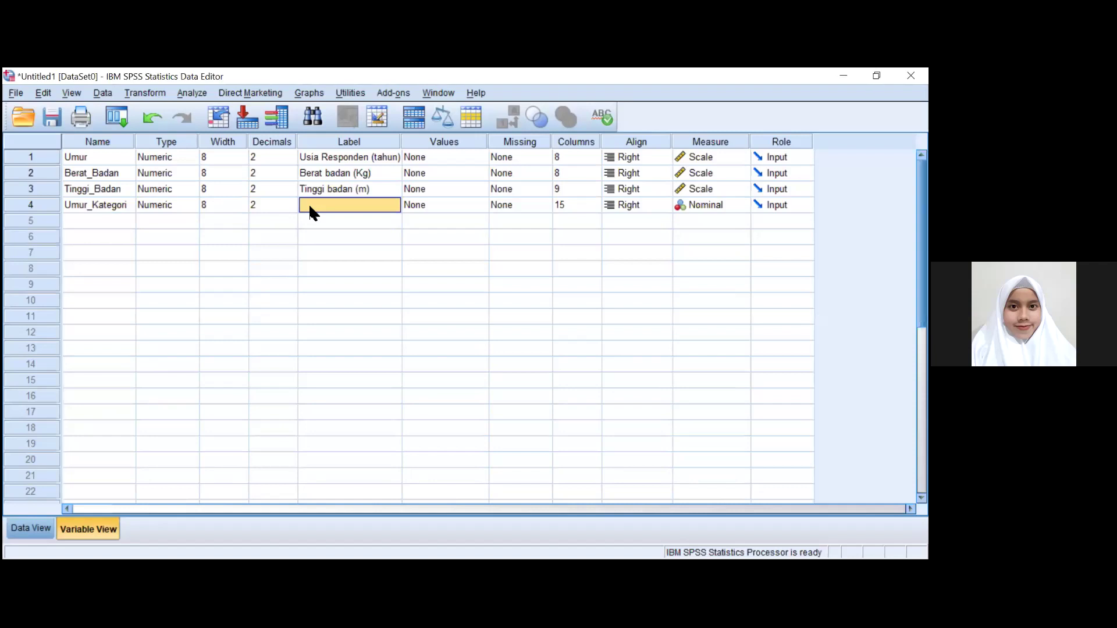
type("Umu")
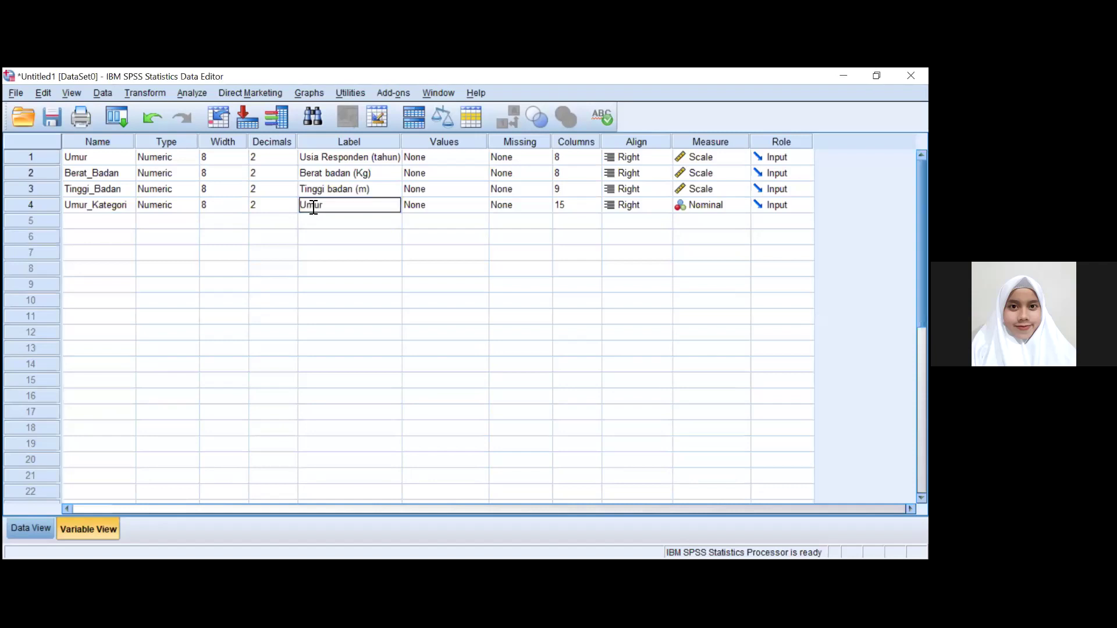
type("r")
key("BackSpace")
key("BackSpace")
key("BackSpace")
key("BackSpace")
type("Kelompok Umu")
Step: Add value labels for Umur_Kategori: 1 as Remaja and 2 as Dewasa
left_click(485, 207)
left_click(483, 205)
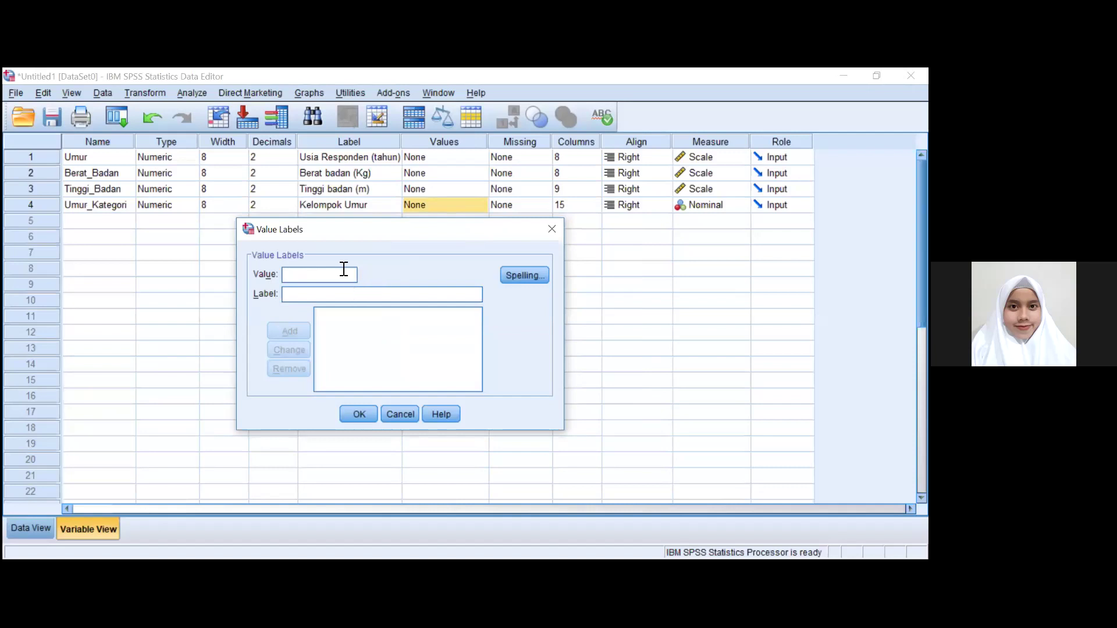
type("1")
left_click(337, 296)
type("Remaja")
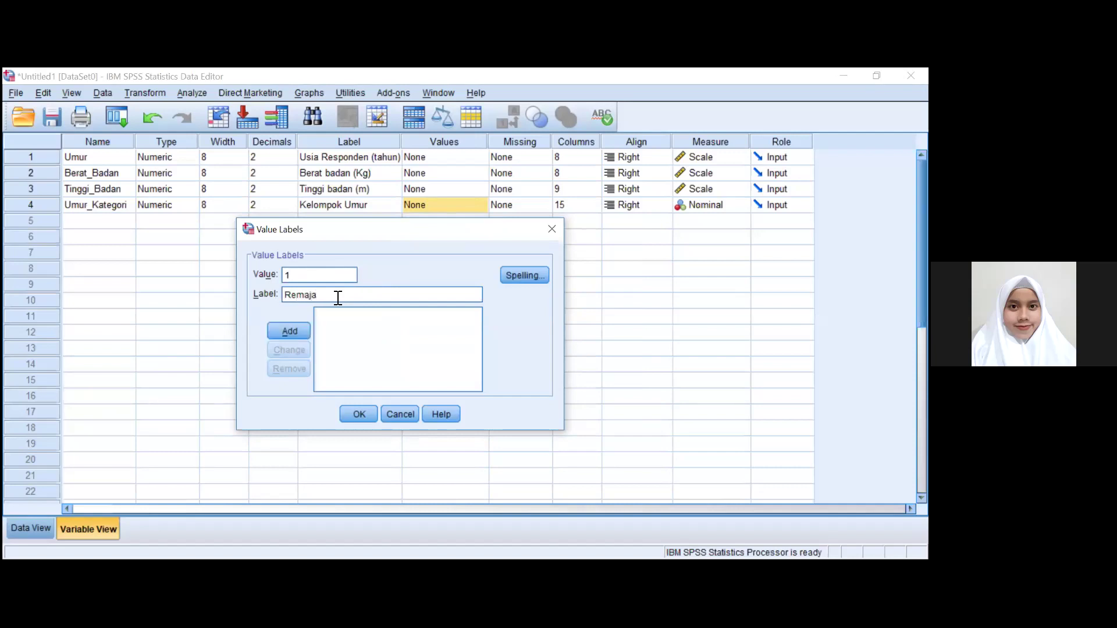
left_click(296, 329)
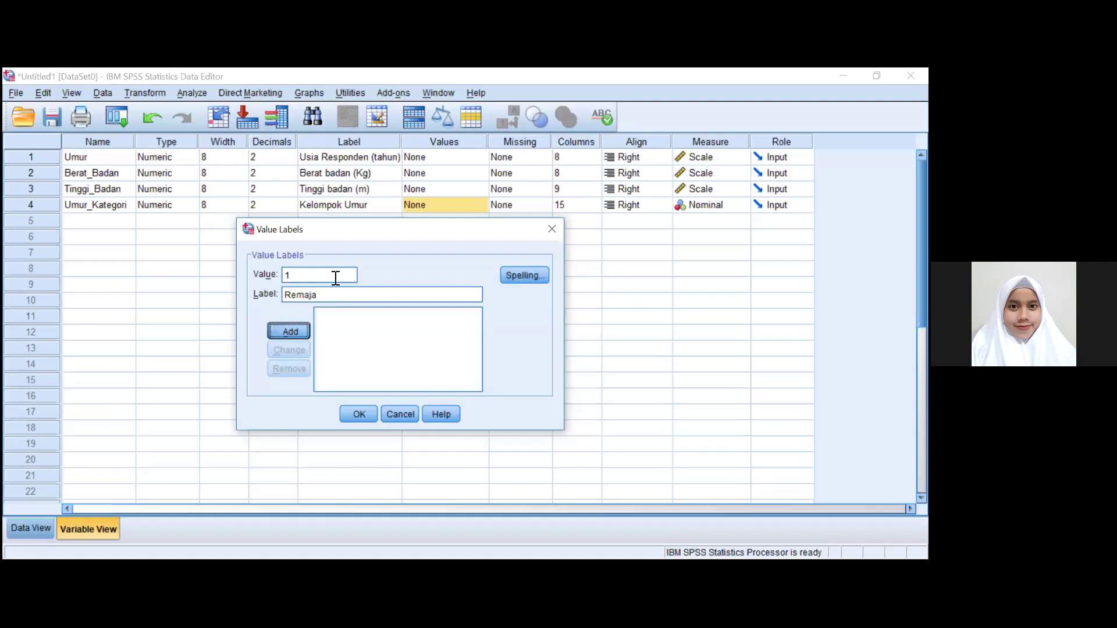
type("2")
left_click(322, 293)
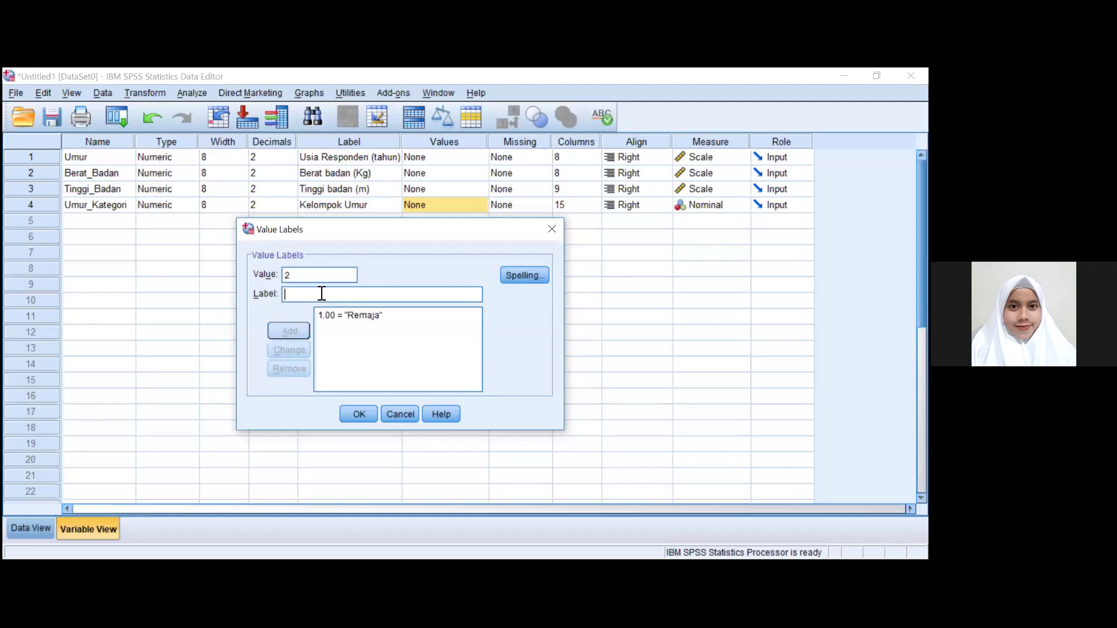
type("Dewasa")
left_click(287, 332)
Step: Add the value label Pra Lansia for 3, apply the Umur_Kategori labels and recheck the list
type("3")
left_click(317, 295)
type("Pra")
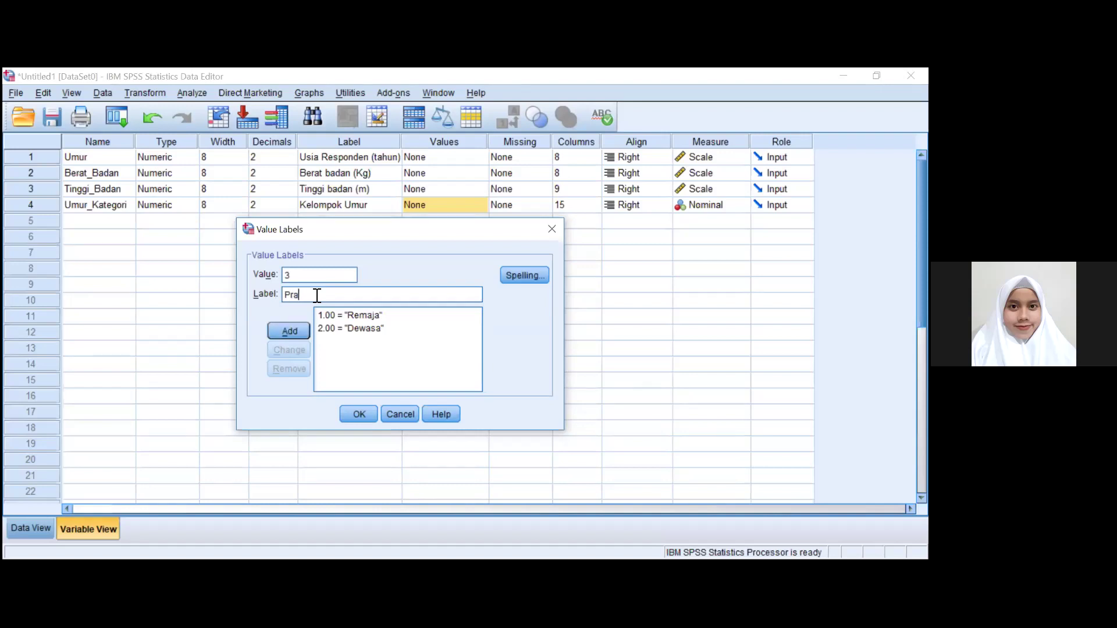
type(" Lansia")
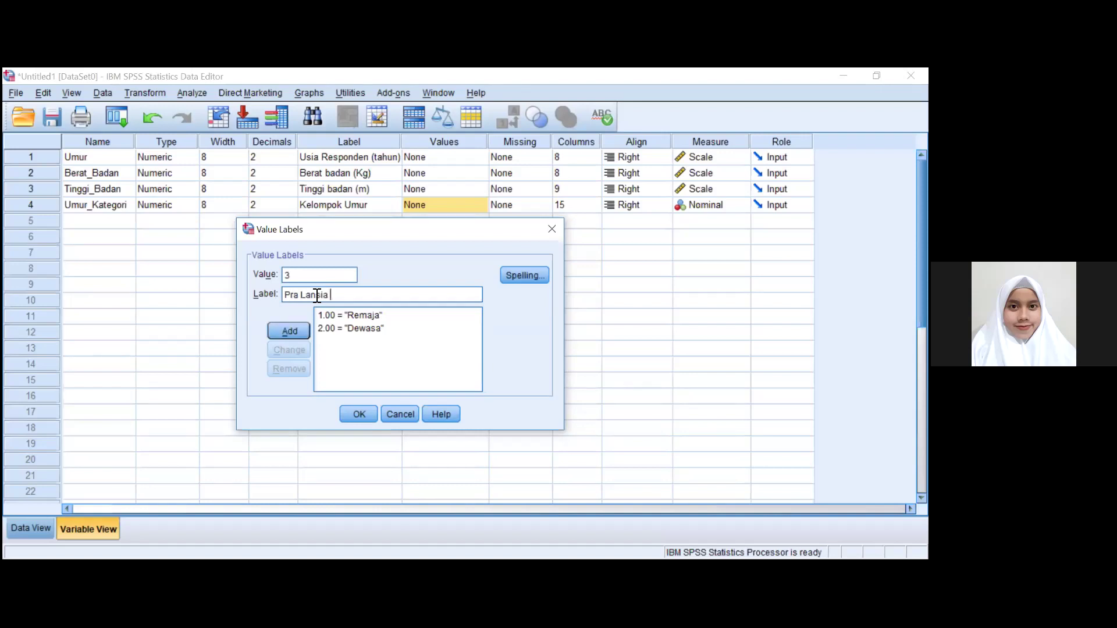
left_click(294, 330)
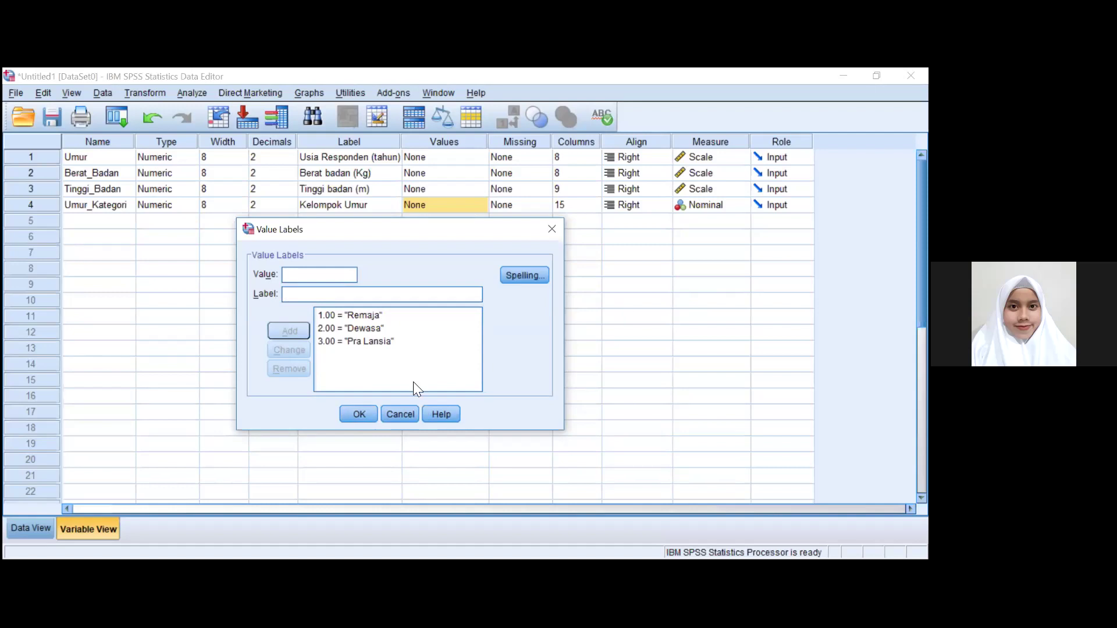
left_click(358, 415)
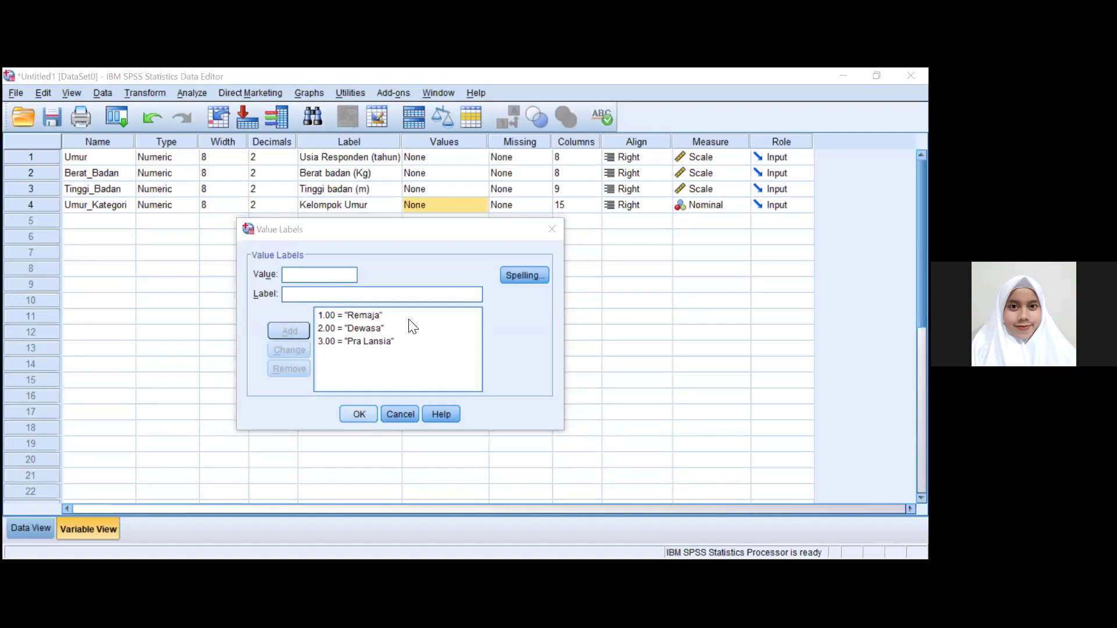
left_click(479, 205)
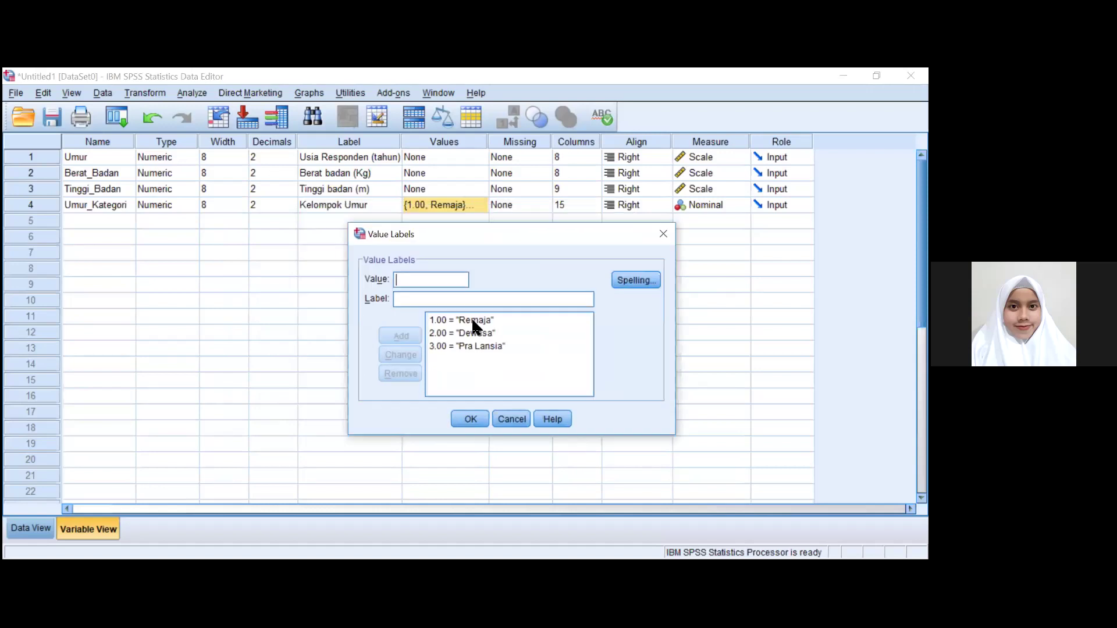
left_click(472, 420)
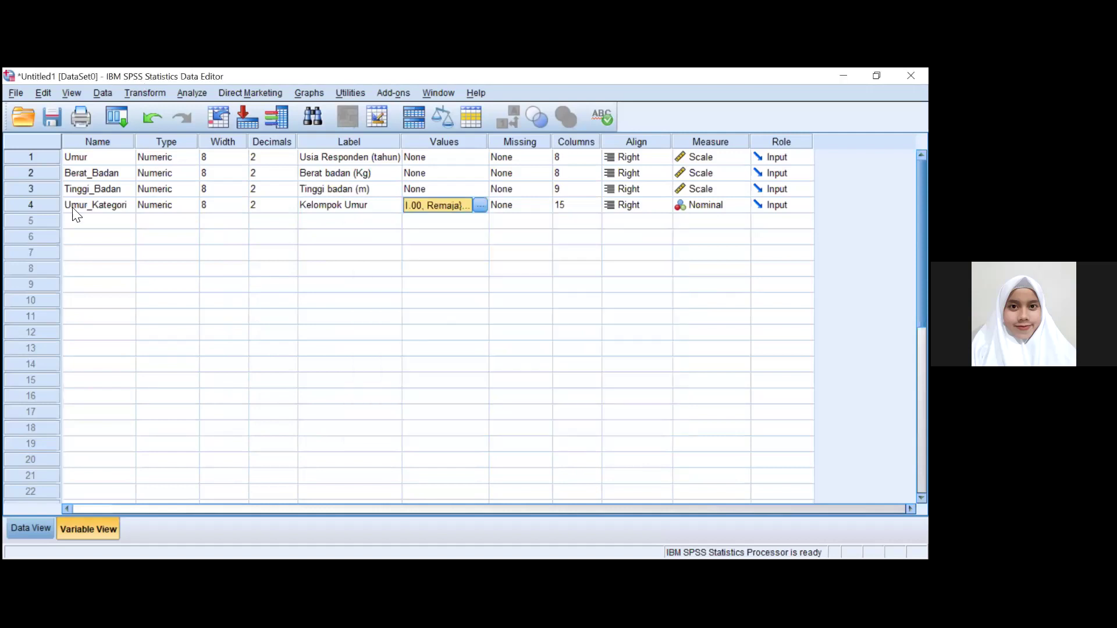
Step: Narrow the Umur_Kategori column in the data view and display value labels to review each respondent's age category
left_click(43, 525)
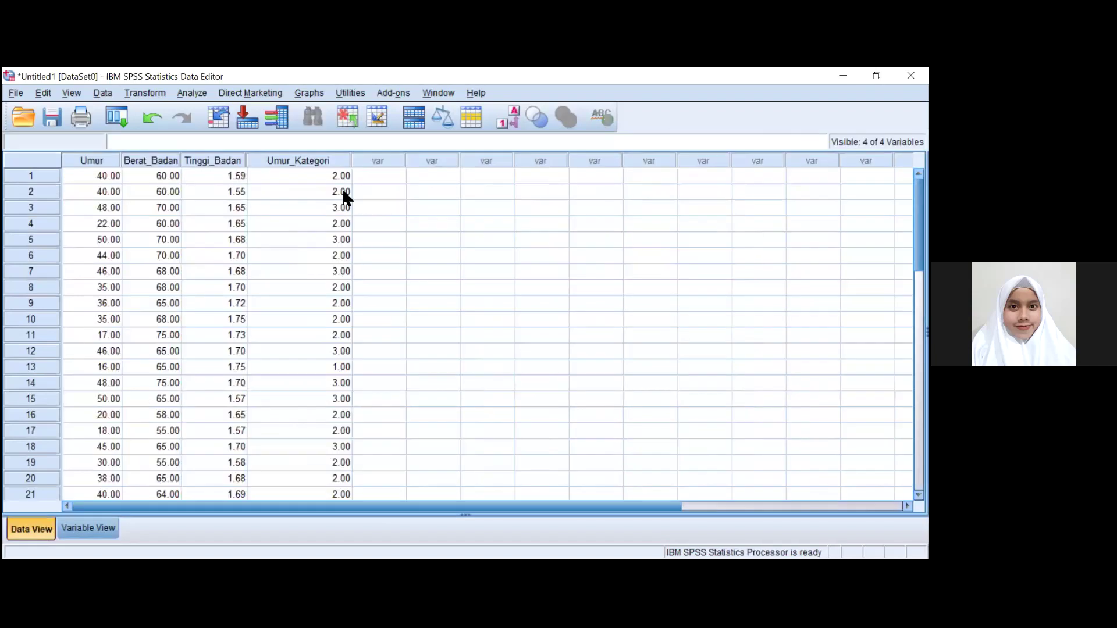
left_click_drag(351, 158, 316, 158)
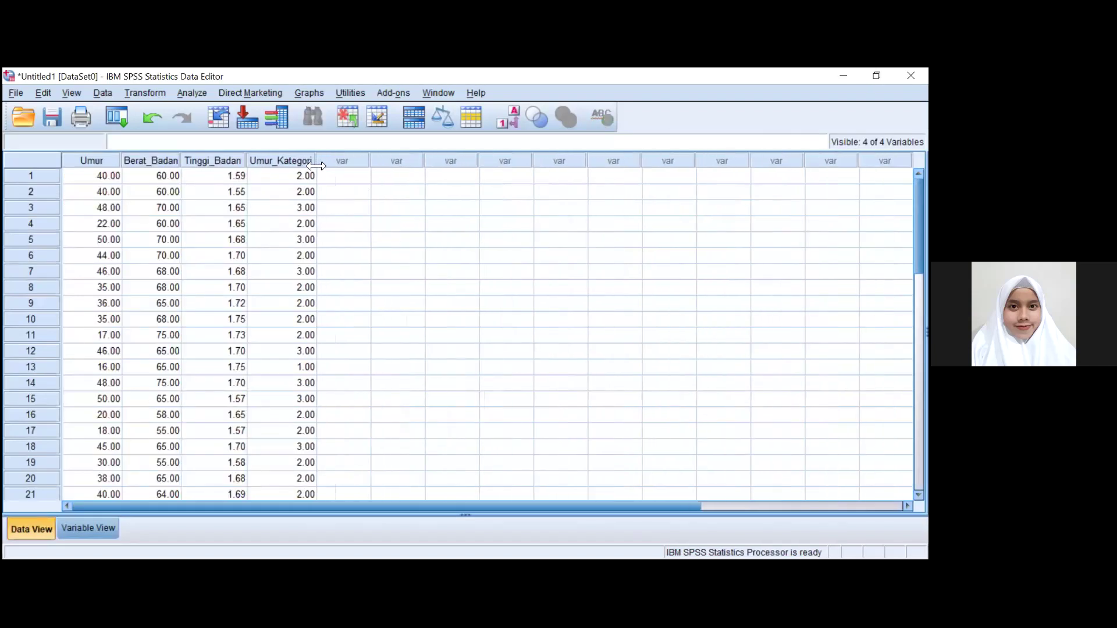
left_click(72, 93)
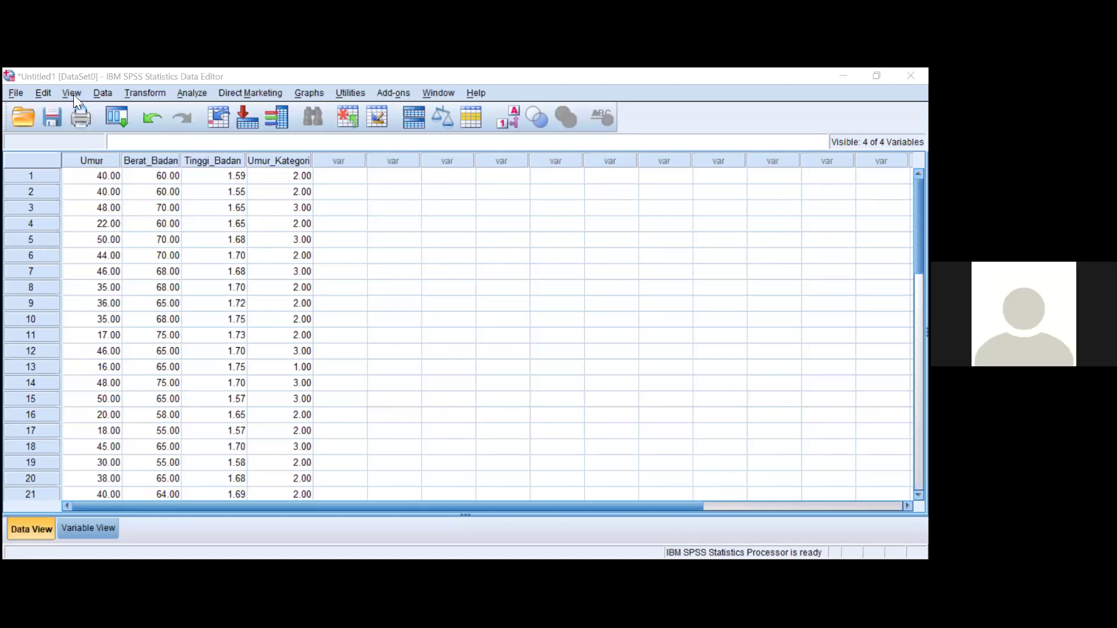
key("alt+v")
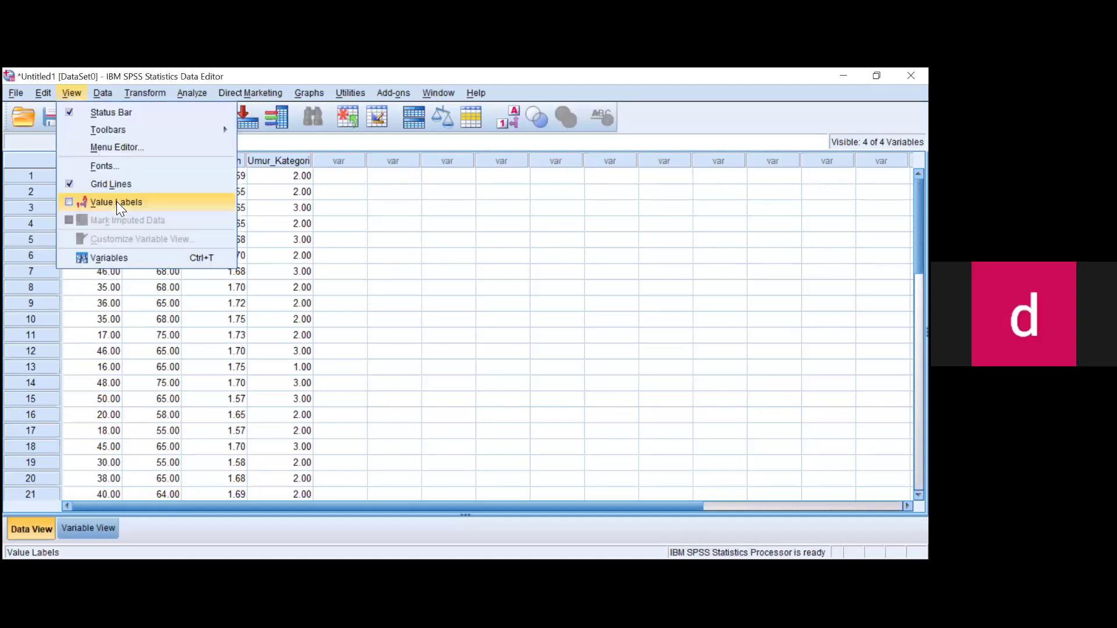
left_click(117, 202)
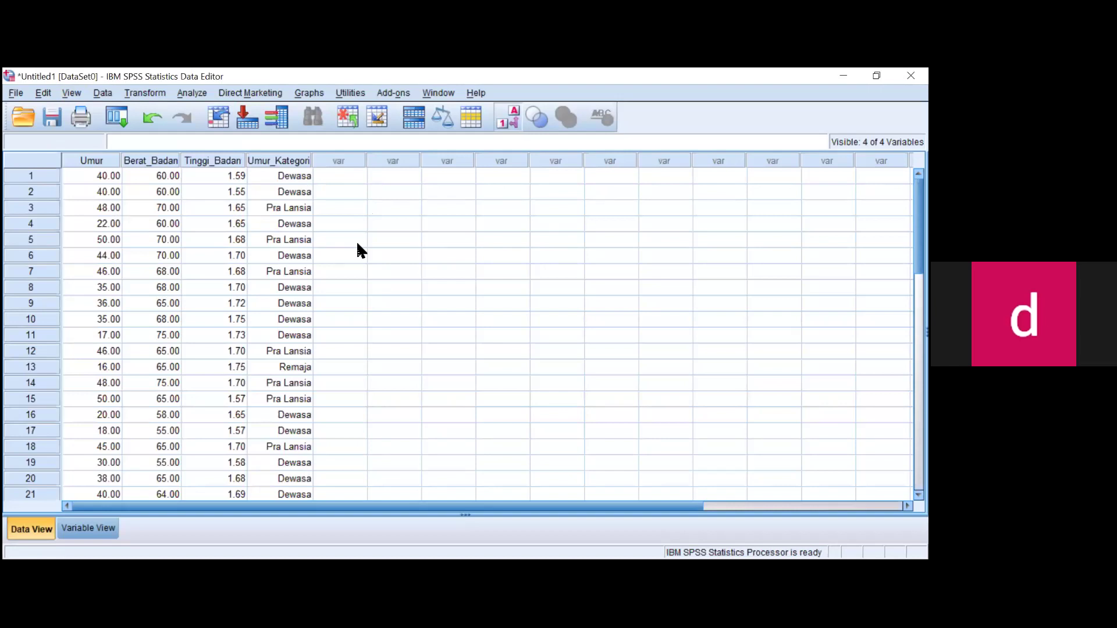
scroll(366, 256, "down", 4)
scroll(369, 259, "up", 2)
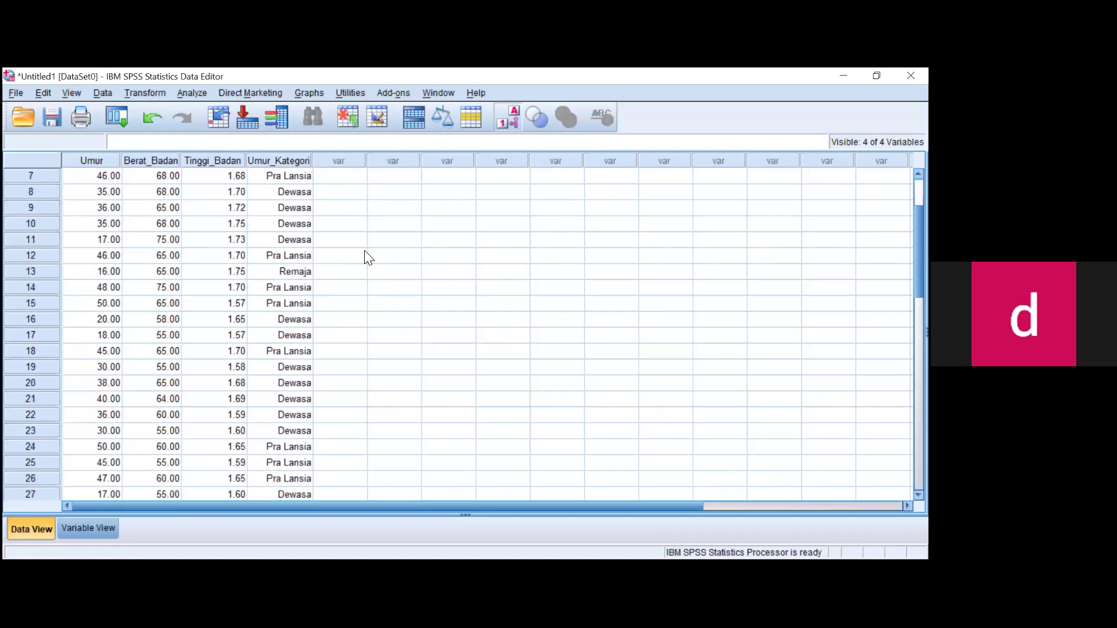
scroll(369, 259, "up", 2)
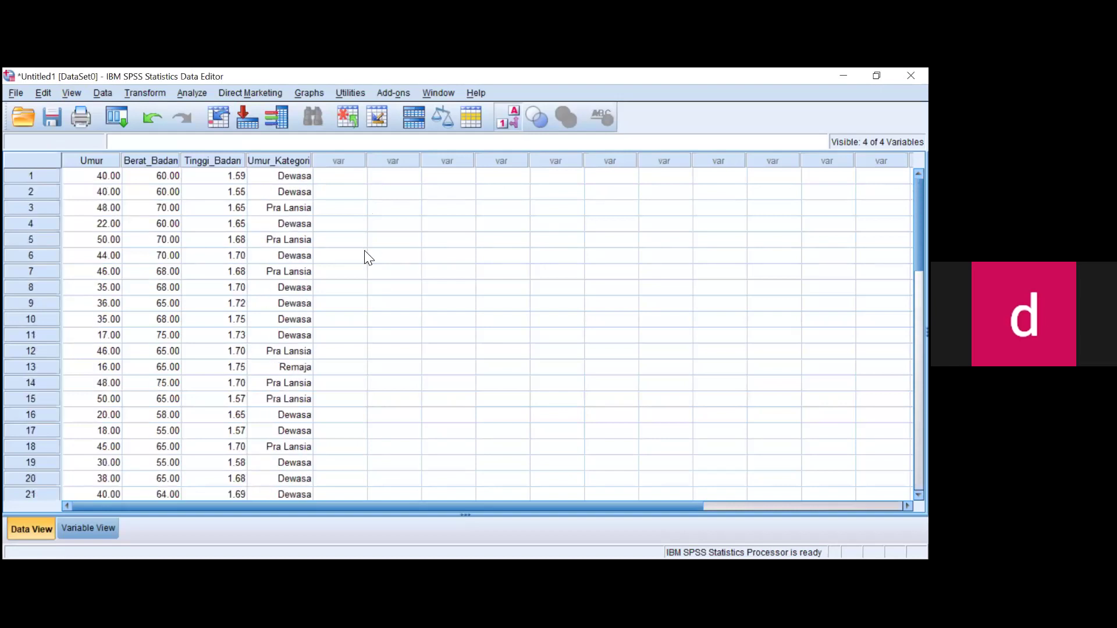
scroll(369, 258, "down", 2)
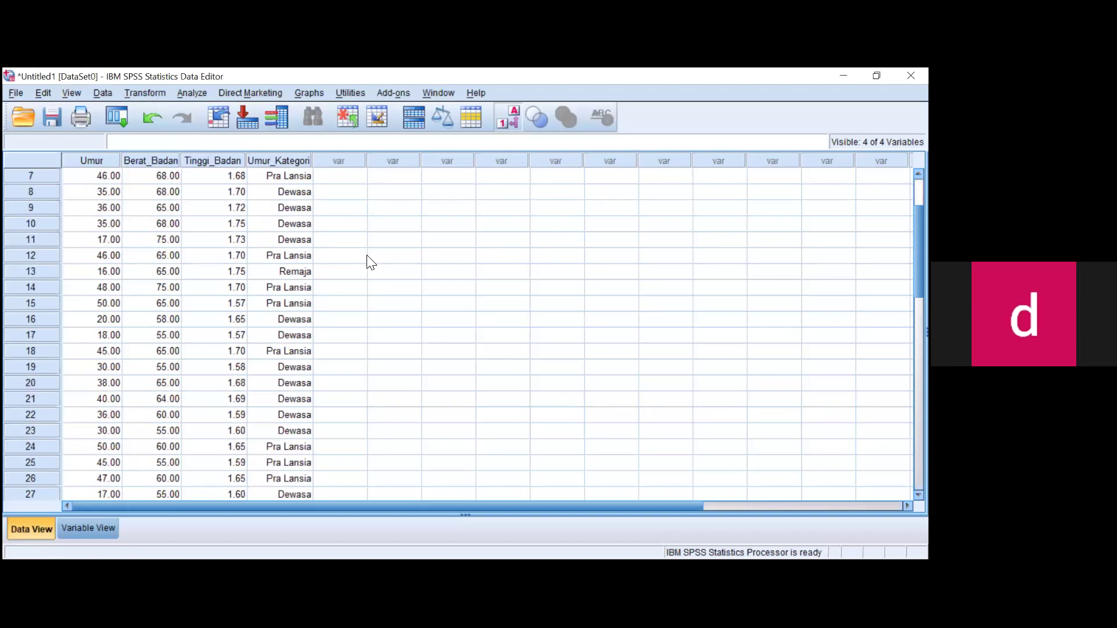
scroll(368, 261, "up", 2)
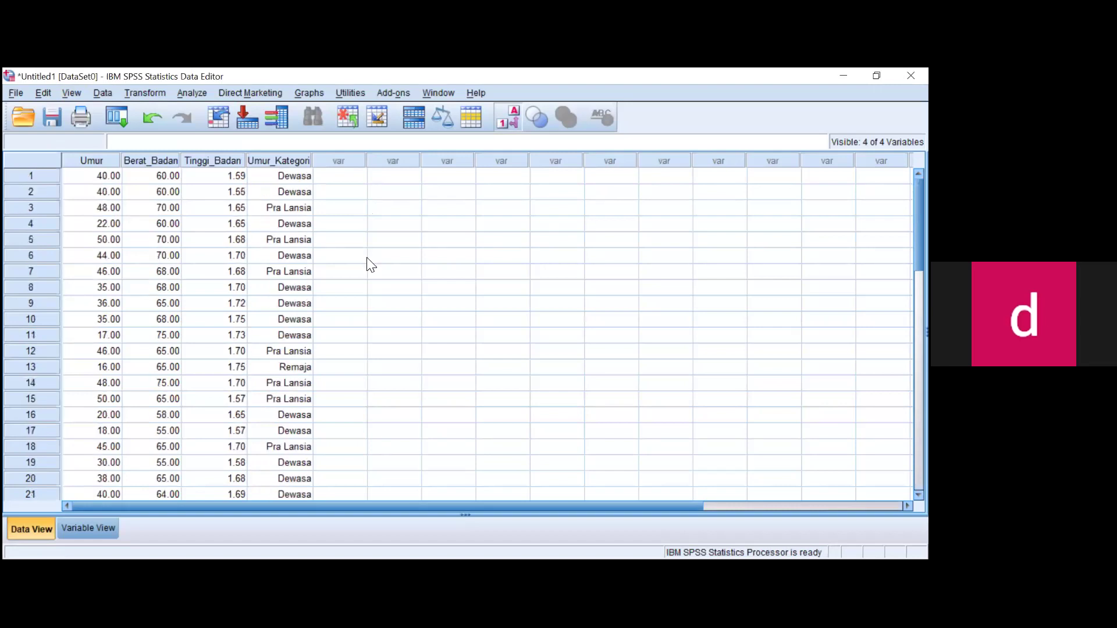
scroll(369, 260, "down", 4)
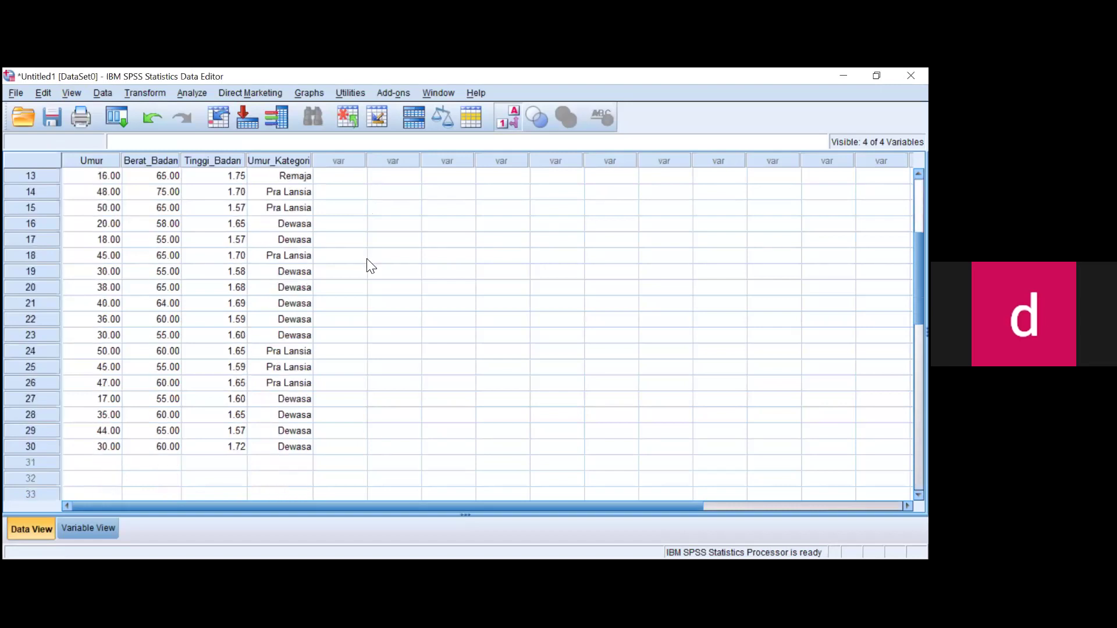
left_click(190, 92)
mouse_move(223, 128)
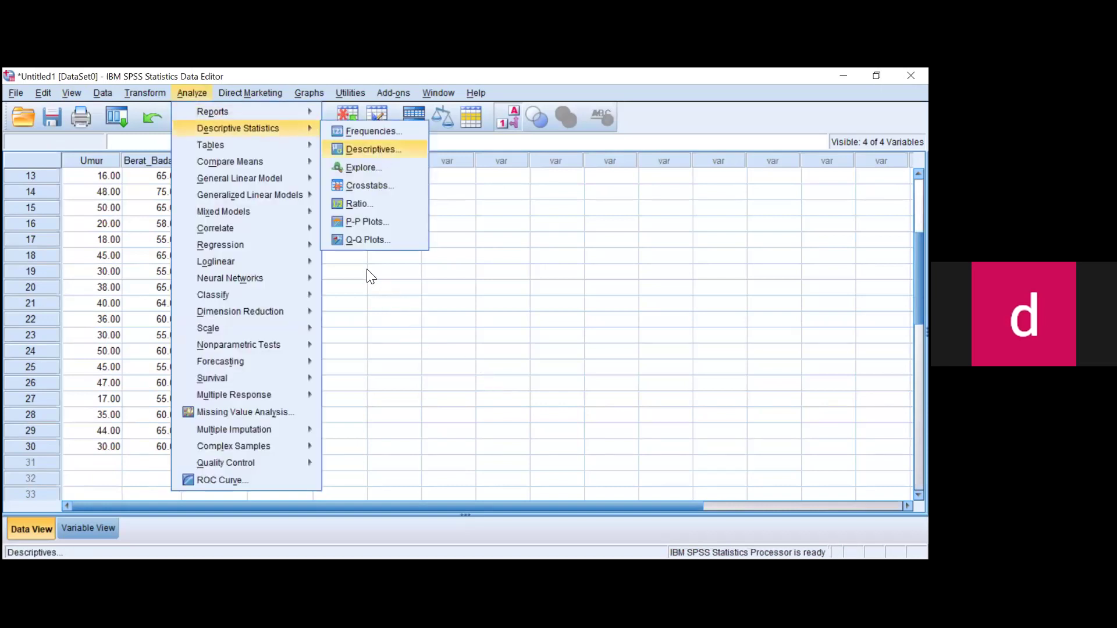
key("Return")
left_click_drag(360, 270, 524, 258)
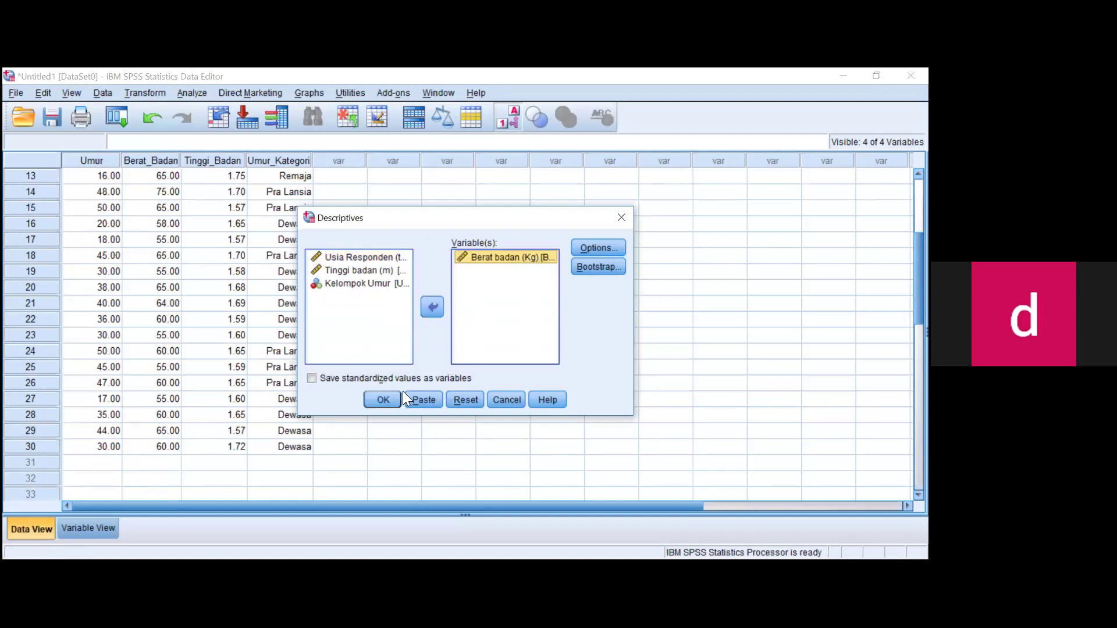
left_click(621, 216)
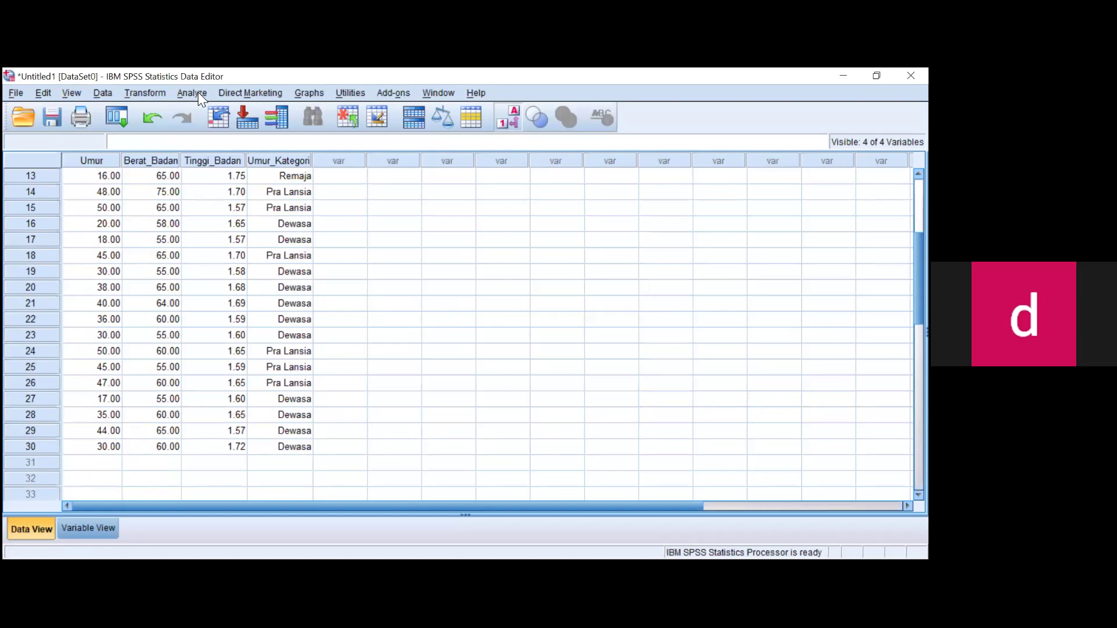
Step: Start a Frequencies analysis, reset its previous settings and choose Berat badan (Kg) as the variable
left_click(195, 92)
mouse_move(285, 128)
left_click(372, 130)
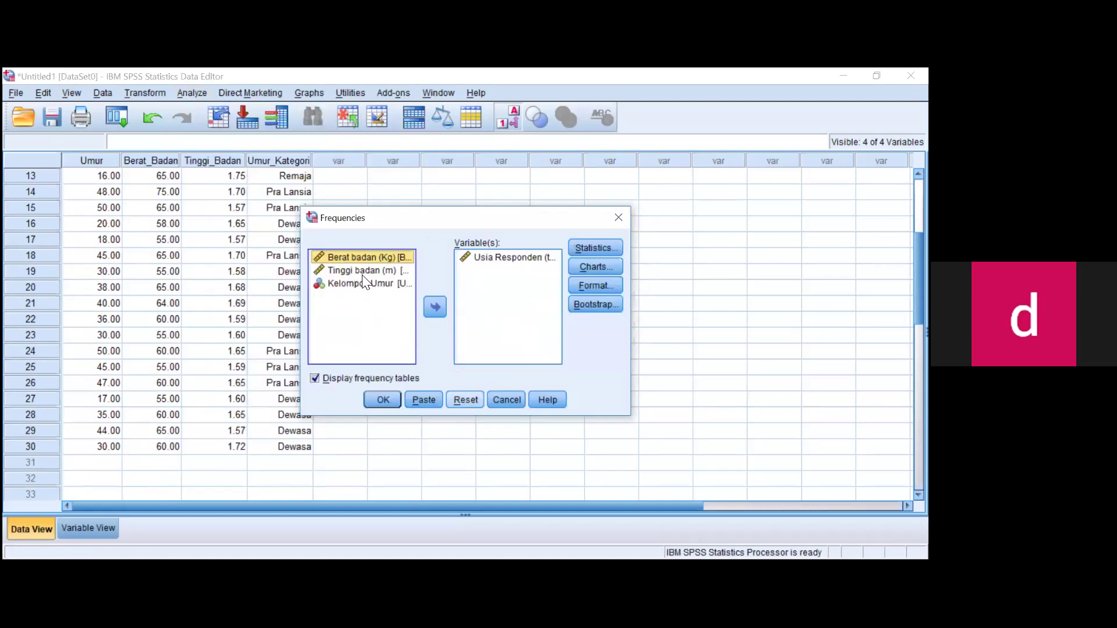
left_click(465, 400)
left_click(436, 306)
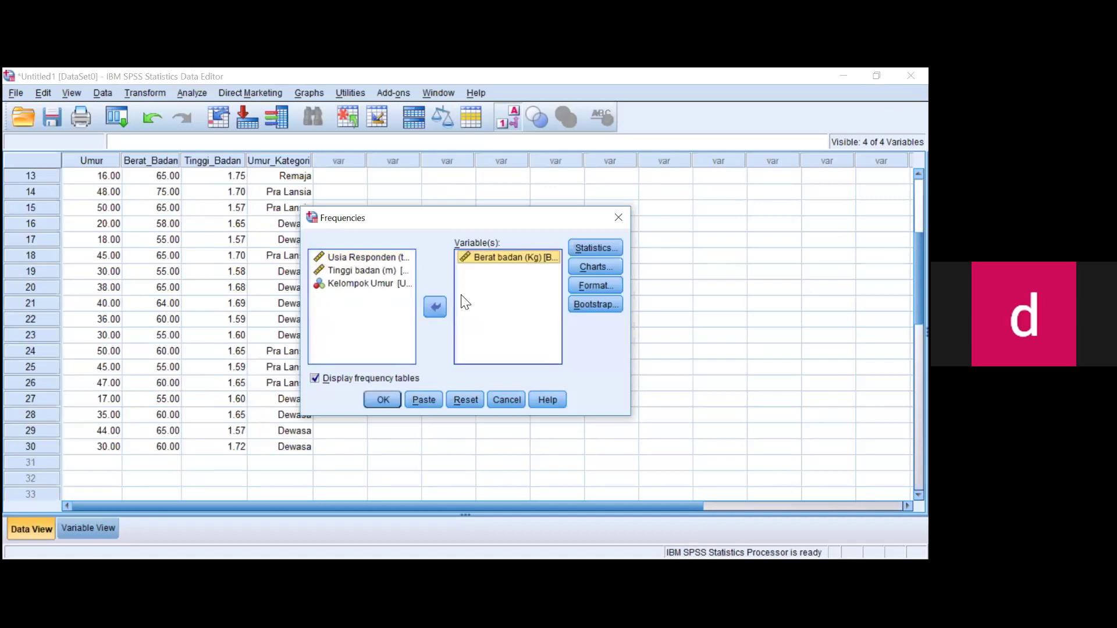
Step: Request the minimum and maximum statistics for the Berat badan (Kg) frequencies
left_click(582, 244)
left_click(401, 382)
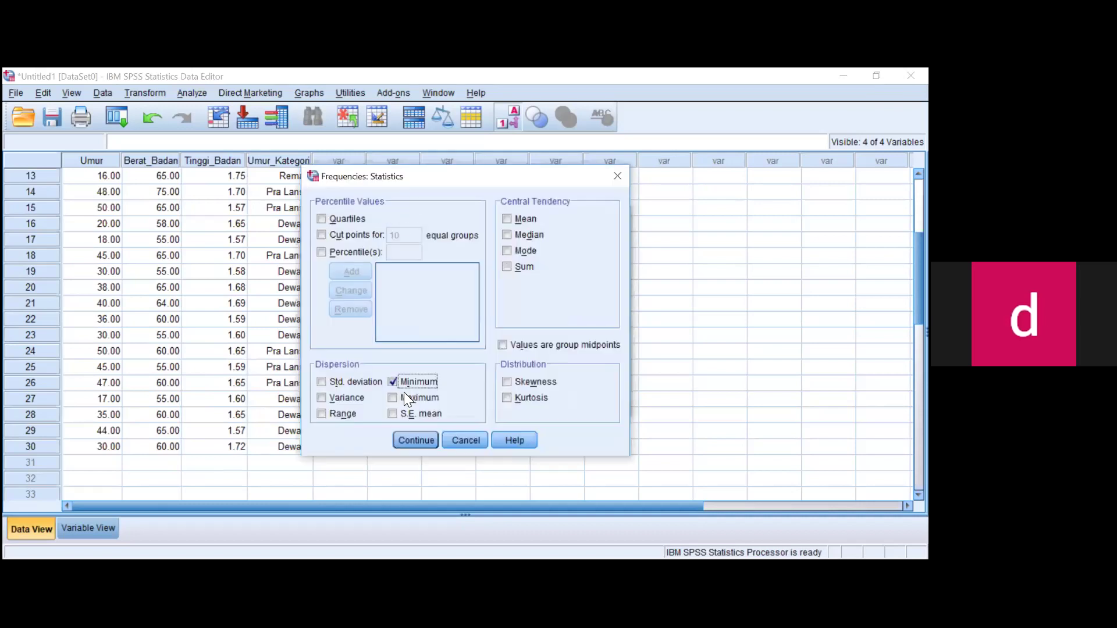
key("alt+x")
key("Return")
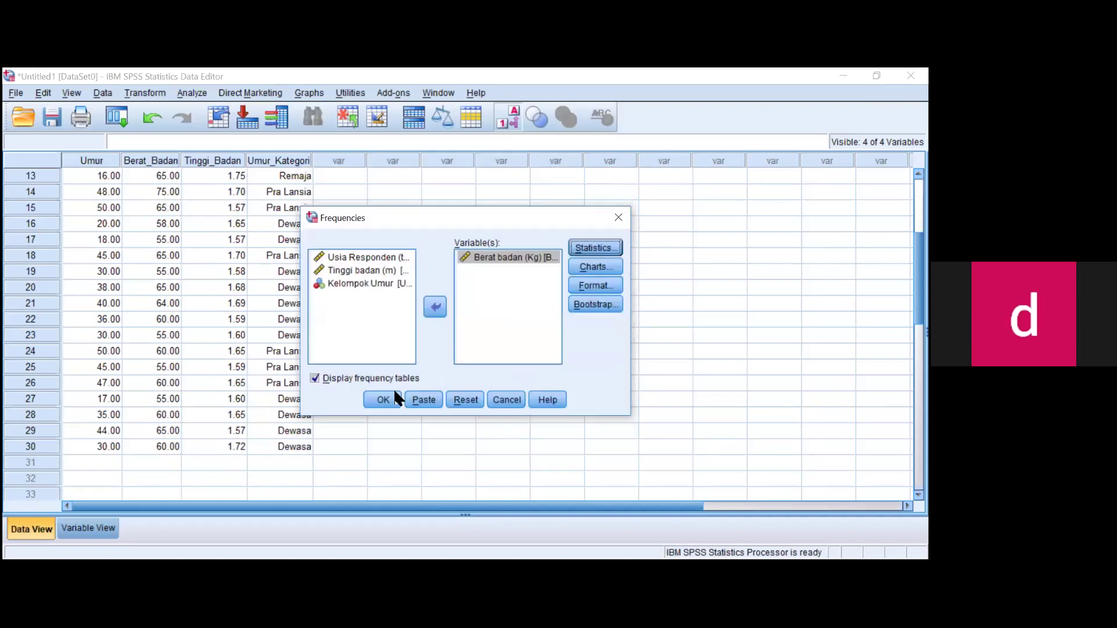
Step: Run the Berat badan (Kg) frequencies and close the output viewer without saving its contents
left_click(388, 399)
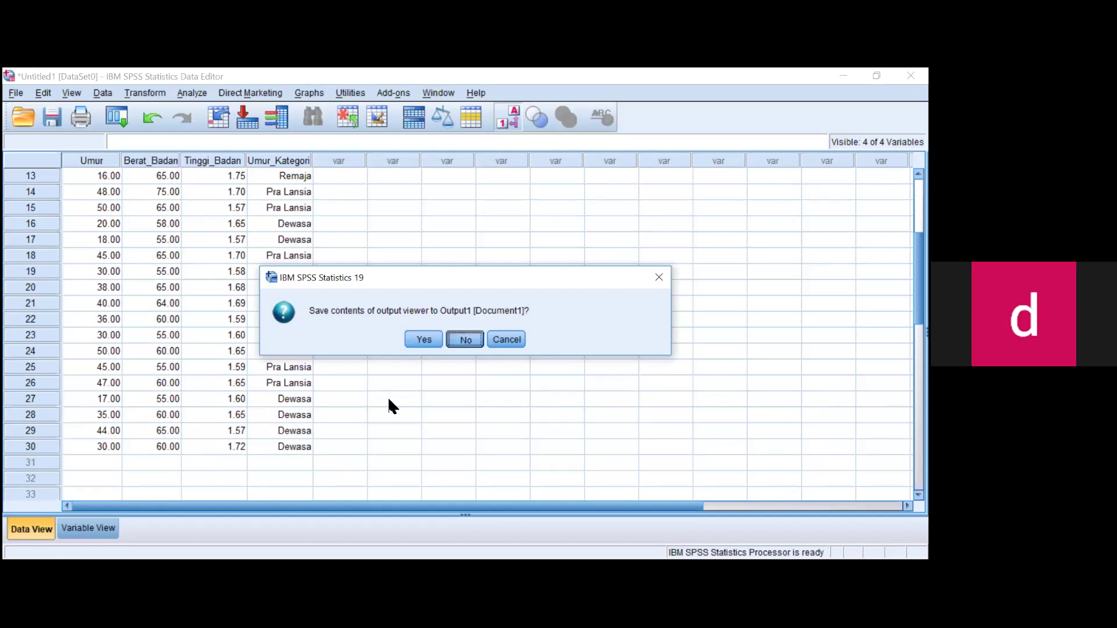
key("Return")
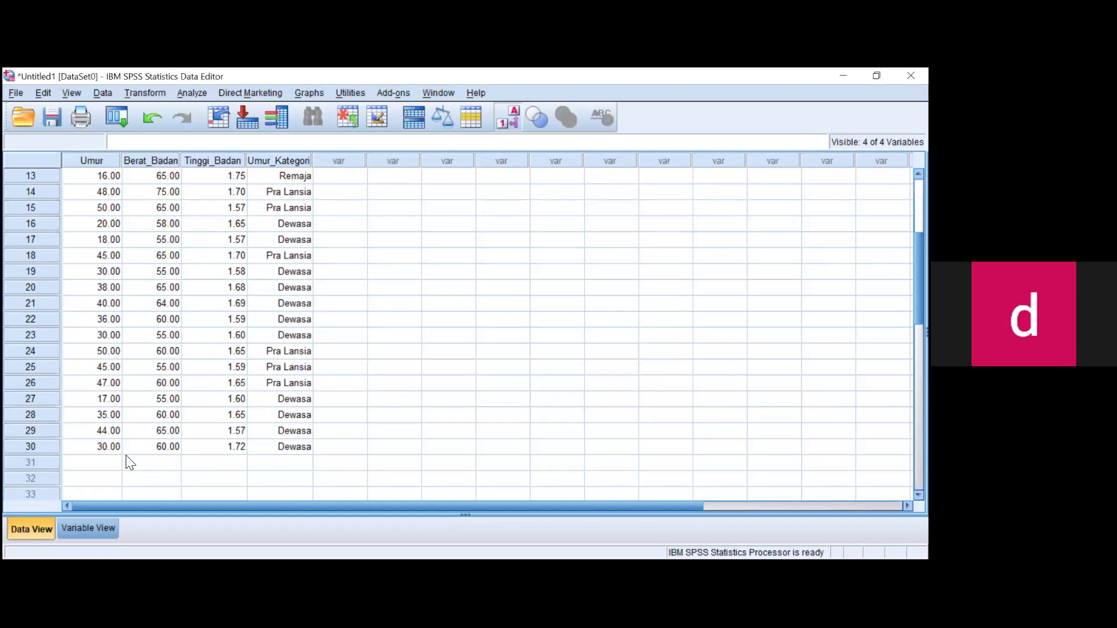
key("ctrl+t")
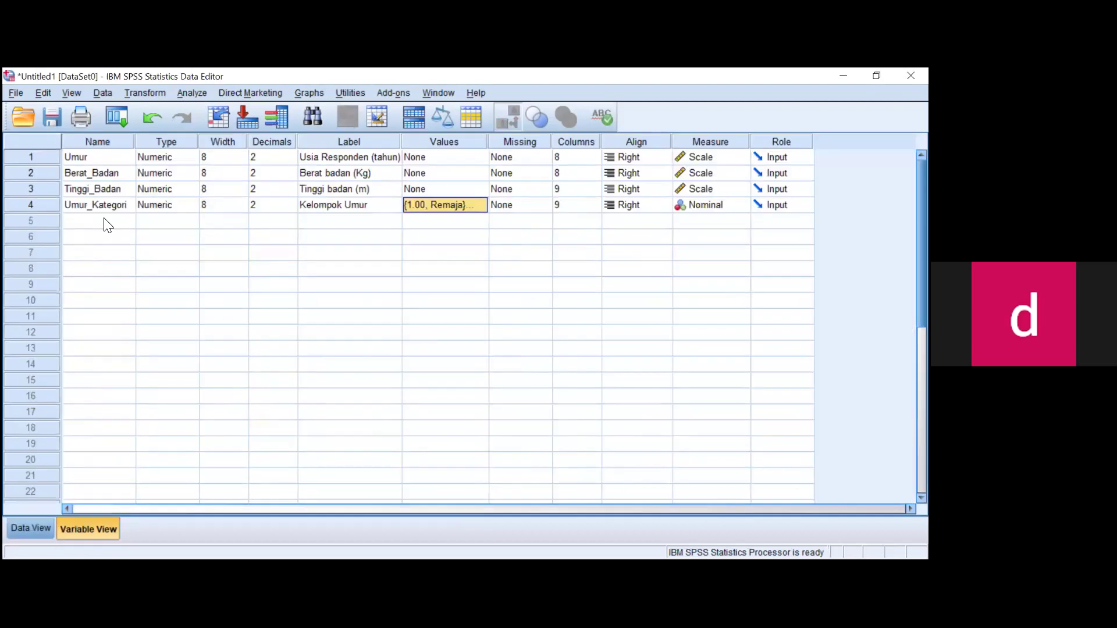
left_click(103, 221)
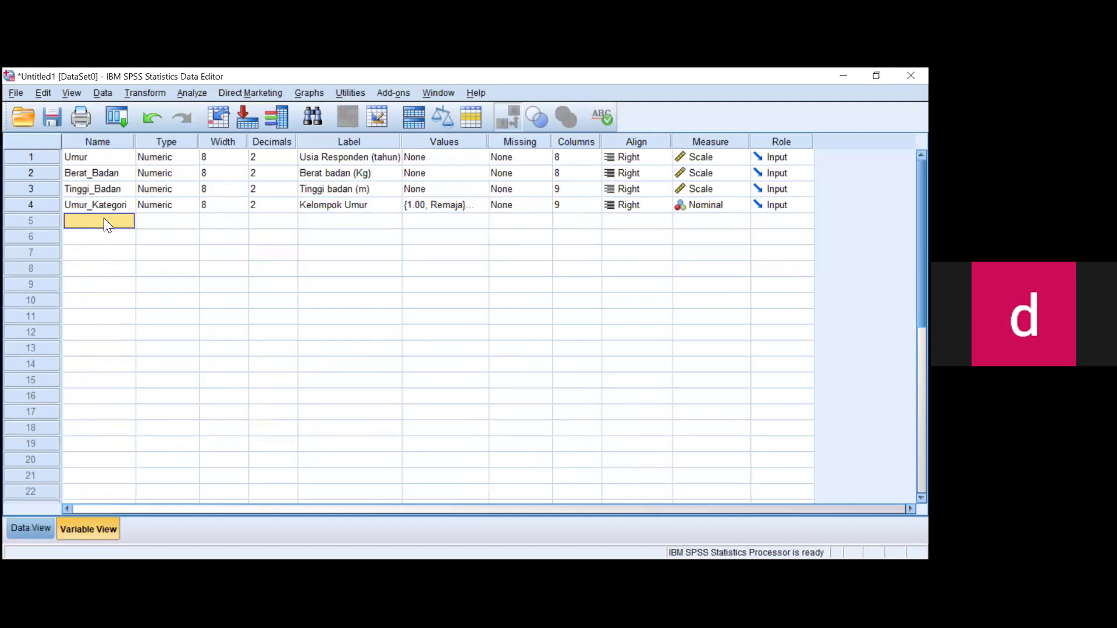
type("B")
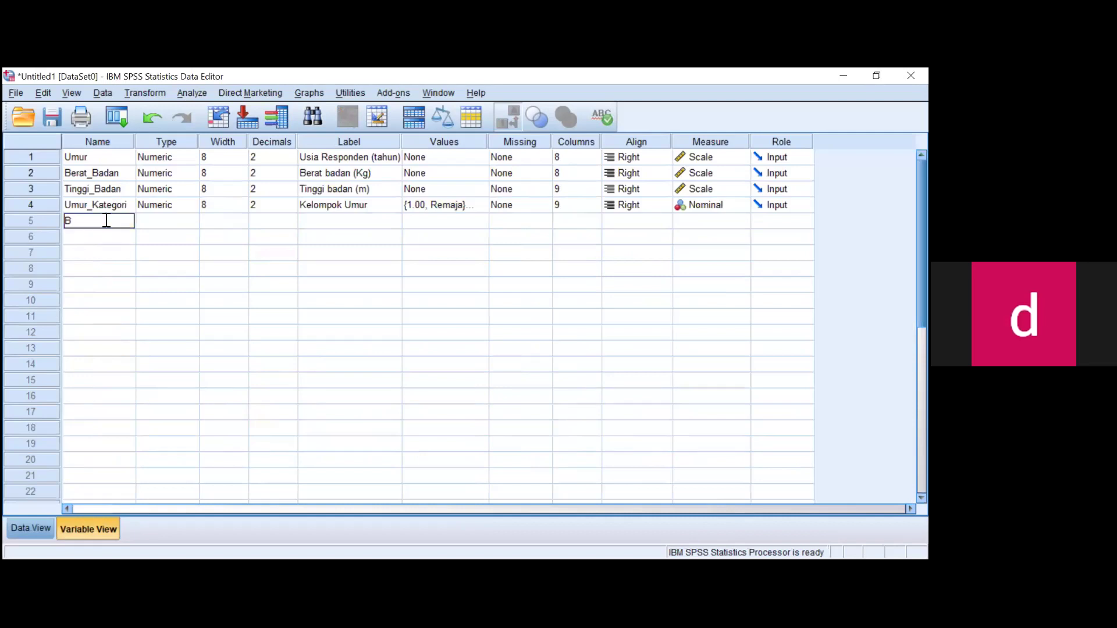
key("BackSpace")
Step: Start Recode into Different Variables, clear its previous settings and choose Berat badan (Kg) as the input variable
left_click(146, 93)
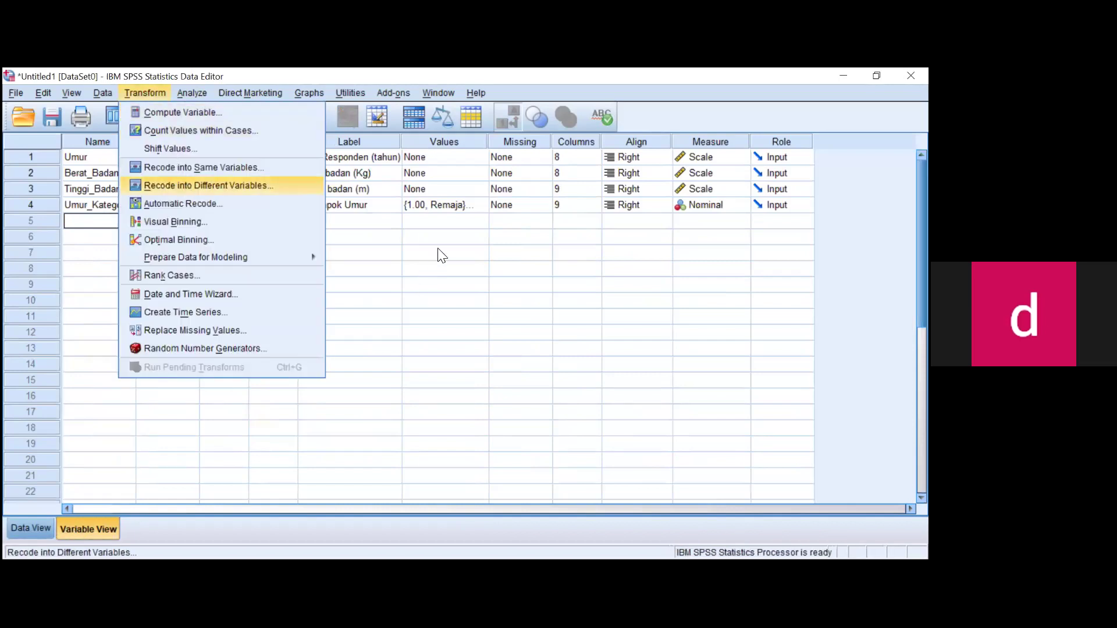
key("Return")
left_click(466, 425)
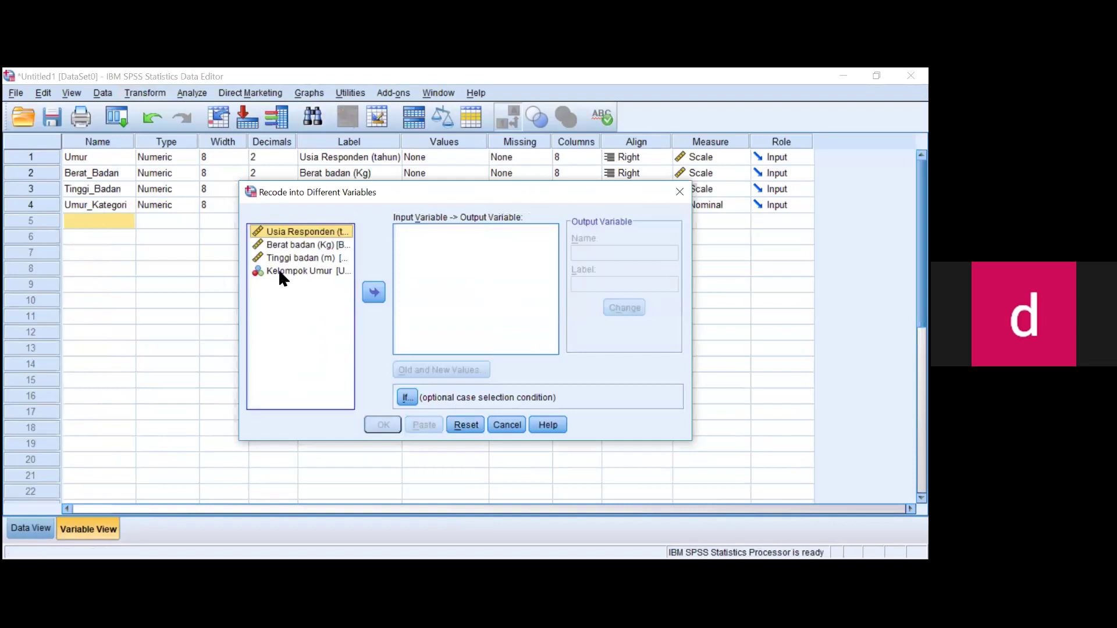
left_click(307, 244)
left_click(374, 292)
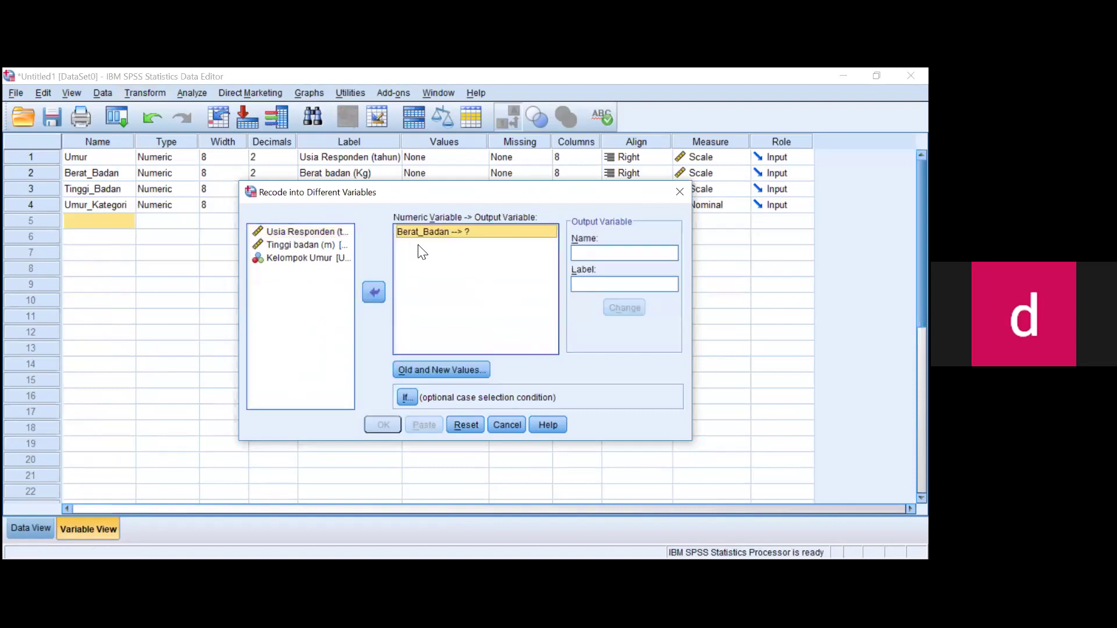
Step: Try to name the recode output variable BB_Kategori
left_click(589, 253)
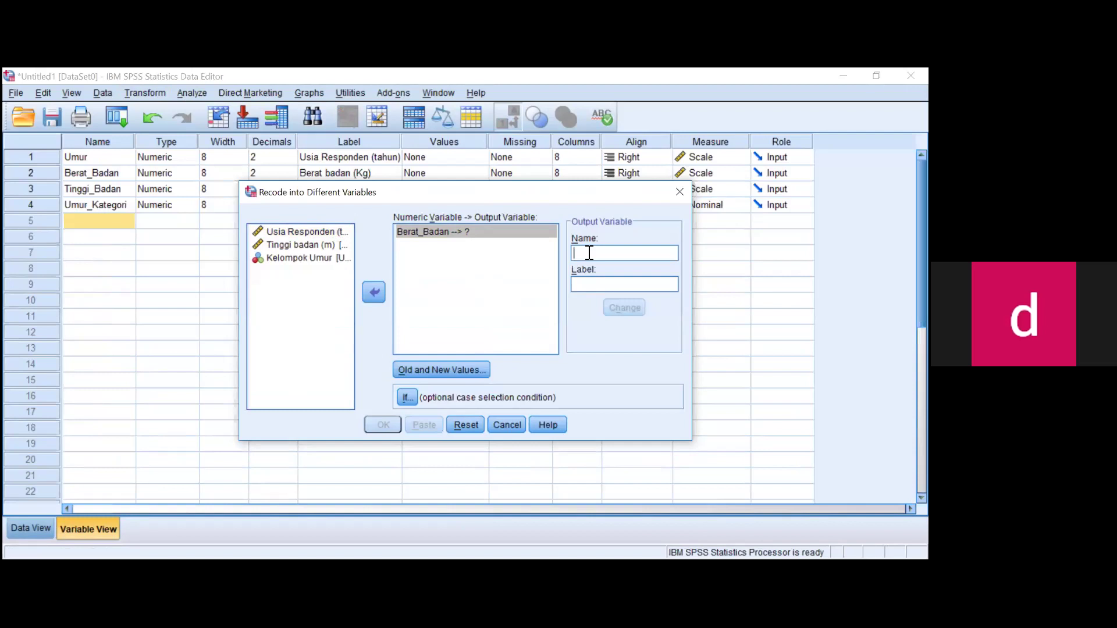
type("Kategori")
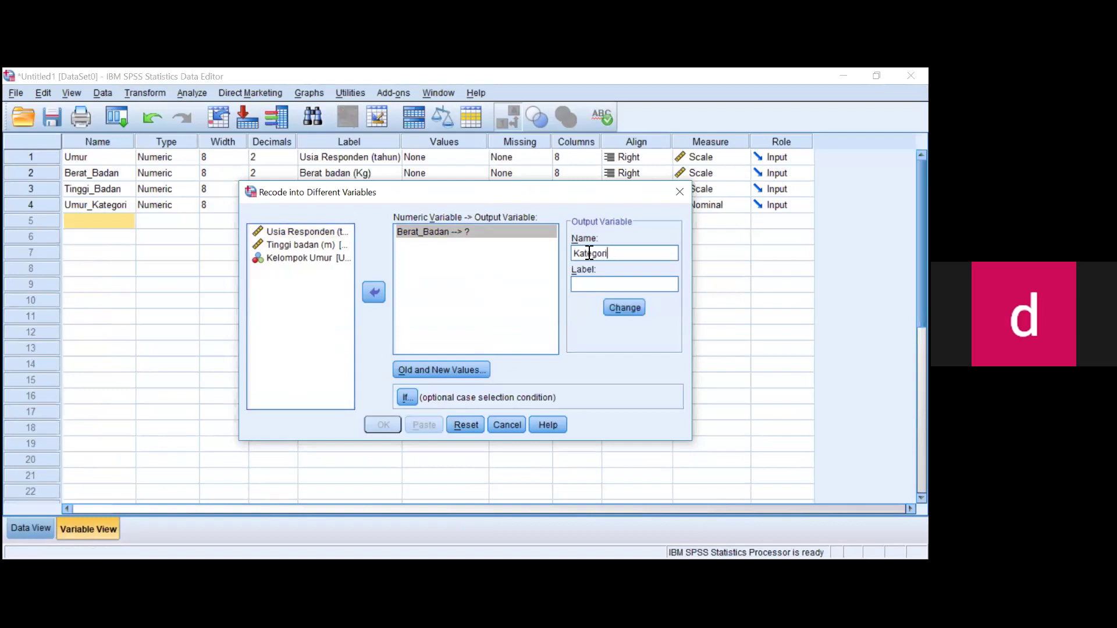
key("BackSpace")
key("BackSpace")
key("BackSpace")
key("BackSpace")
key("BackSpace")
key("BackSpace")
key("BackSpace")
key("BackSpace")
type("BB_Kategori")
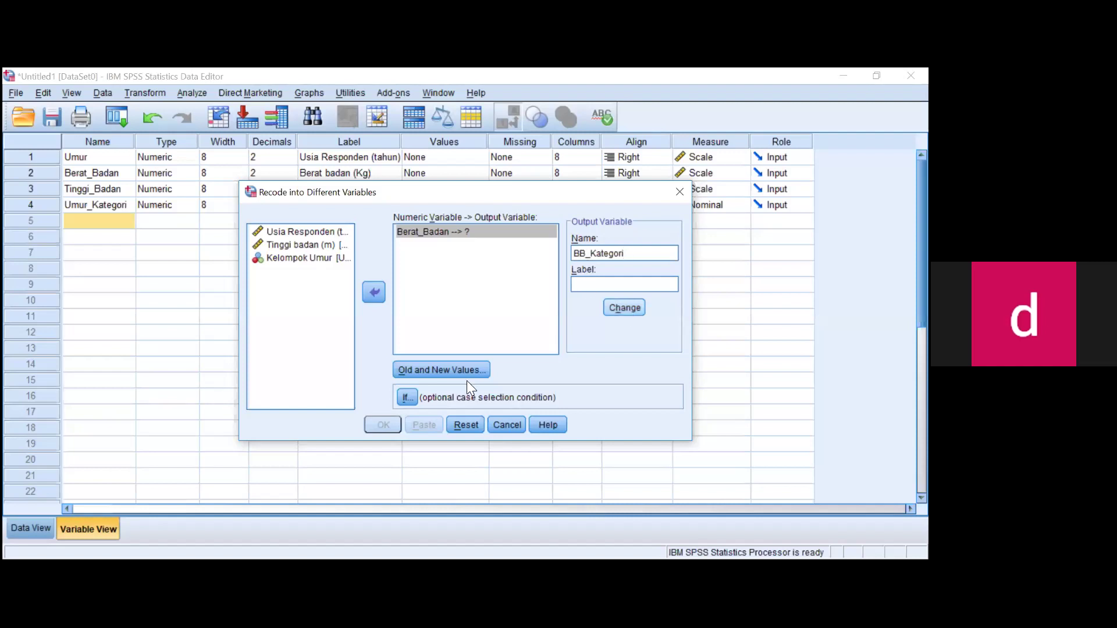
key("Return")
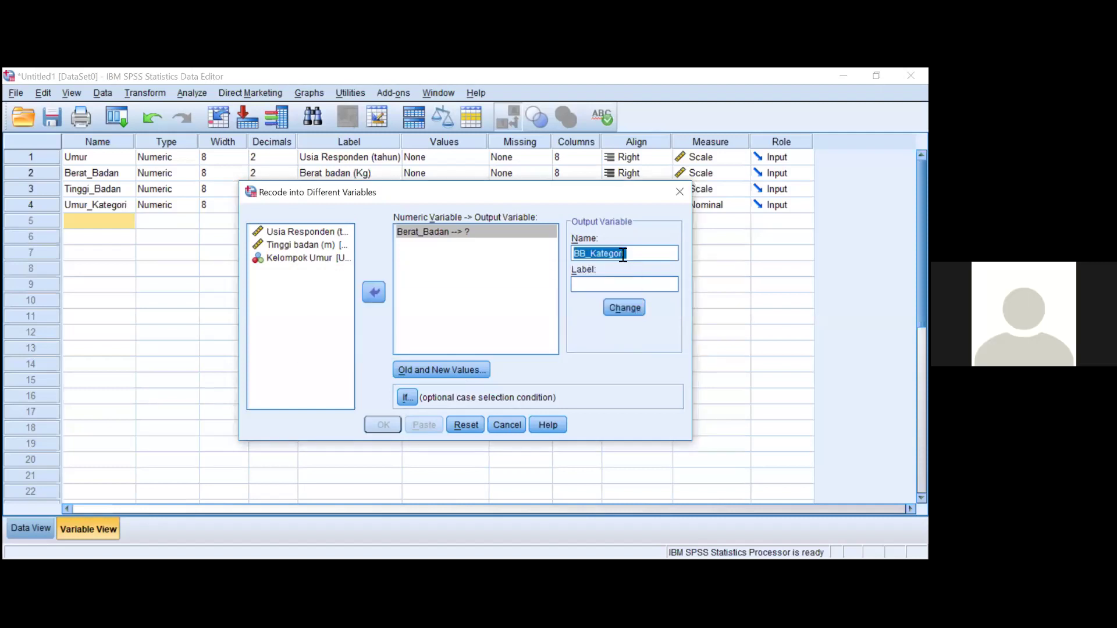
left_click(626, 304)
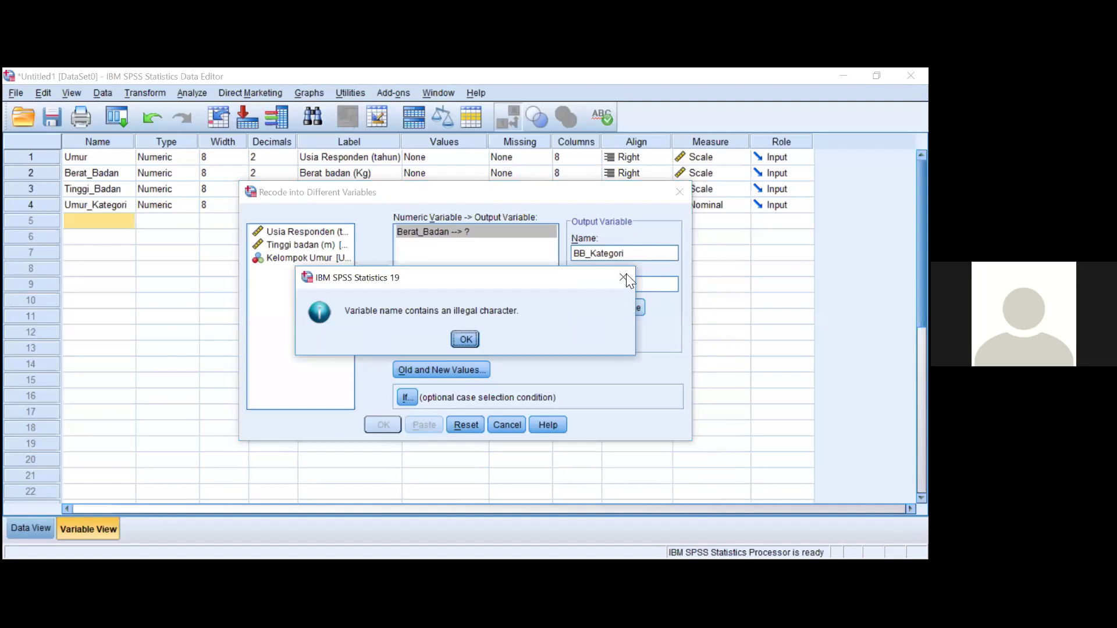
key("Return")
Step: Name the output variable Beratbadan_kat and assign it to Berat_Badan
left_click_drag(573, 256, 628, 255)
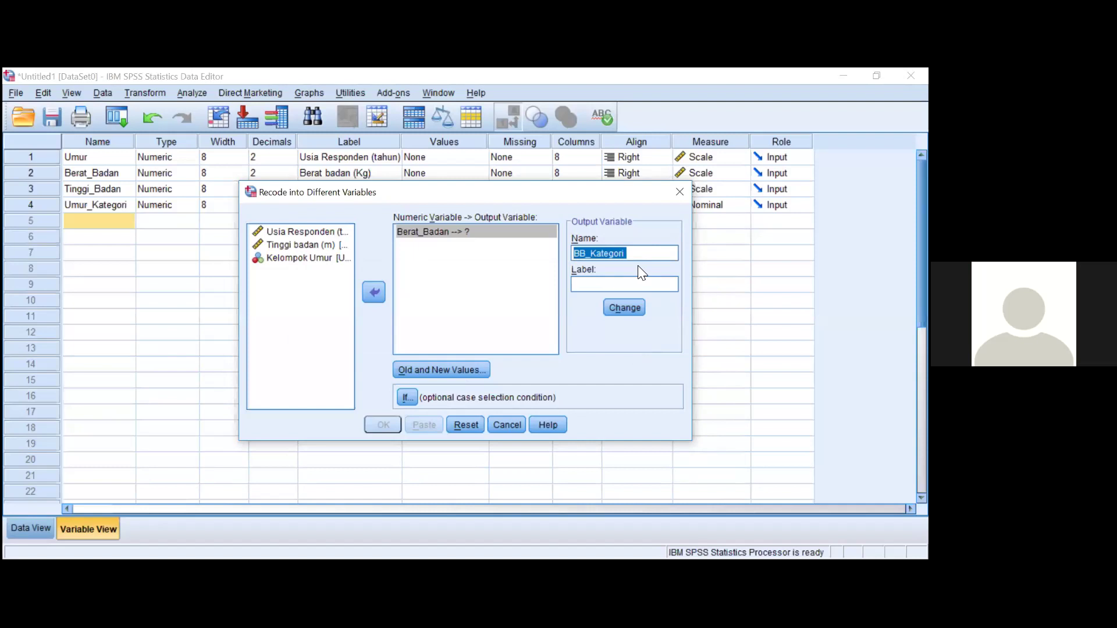
type("B")
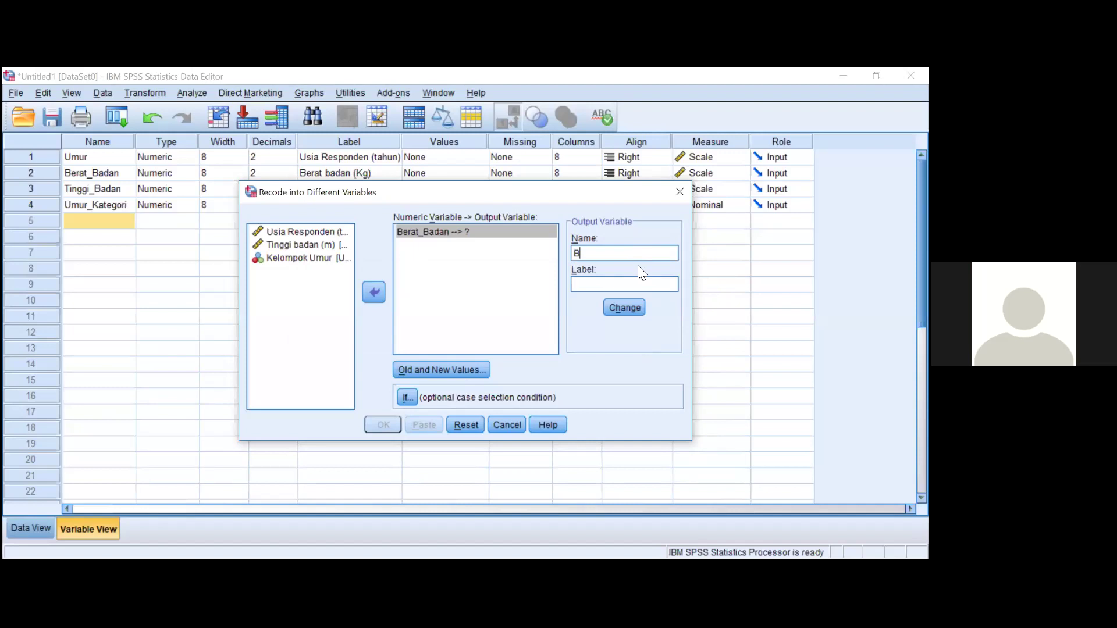
type("erat")
type("badan_kat")
left_click(198, 285)
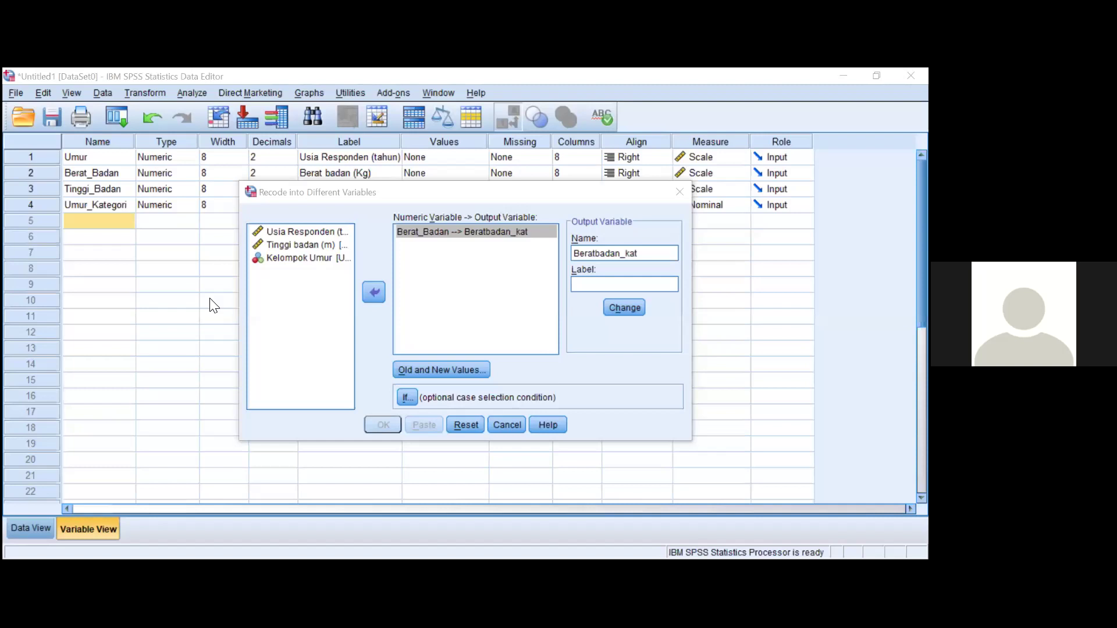
Step: Recode Berat_Badan values from lowest through 54 into 2 and from 70 through highest into 1, and run the recode
key("alt+o")
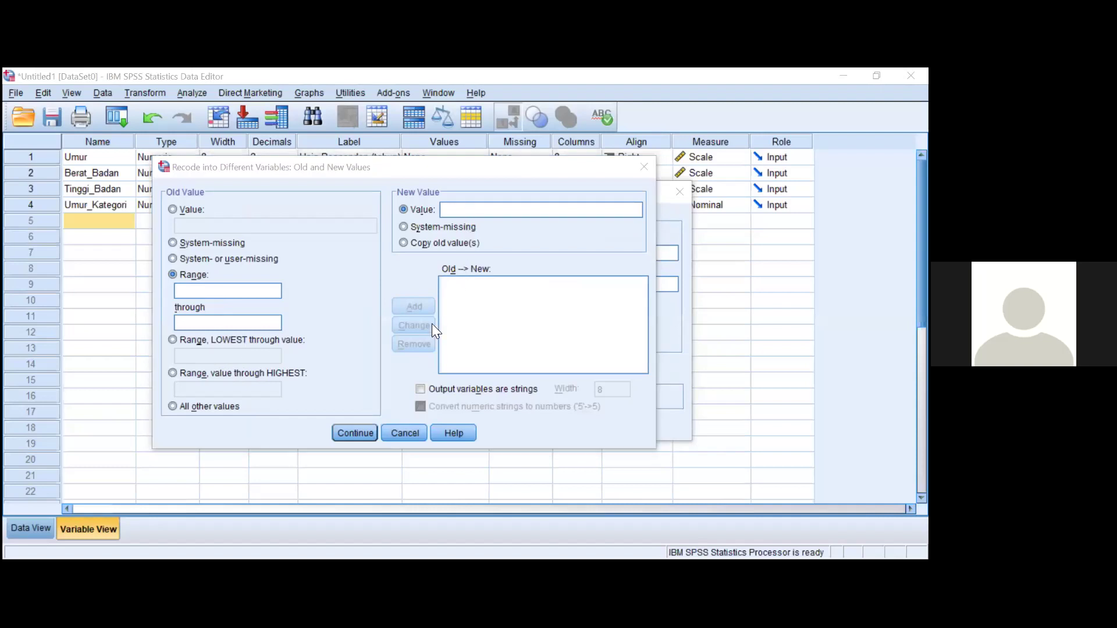
left_click(251, 390)
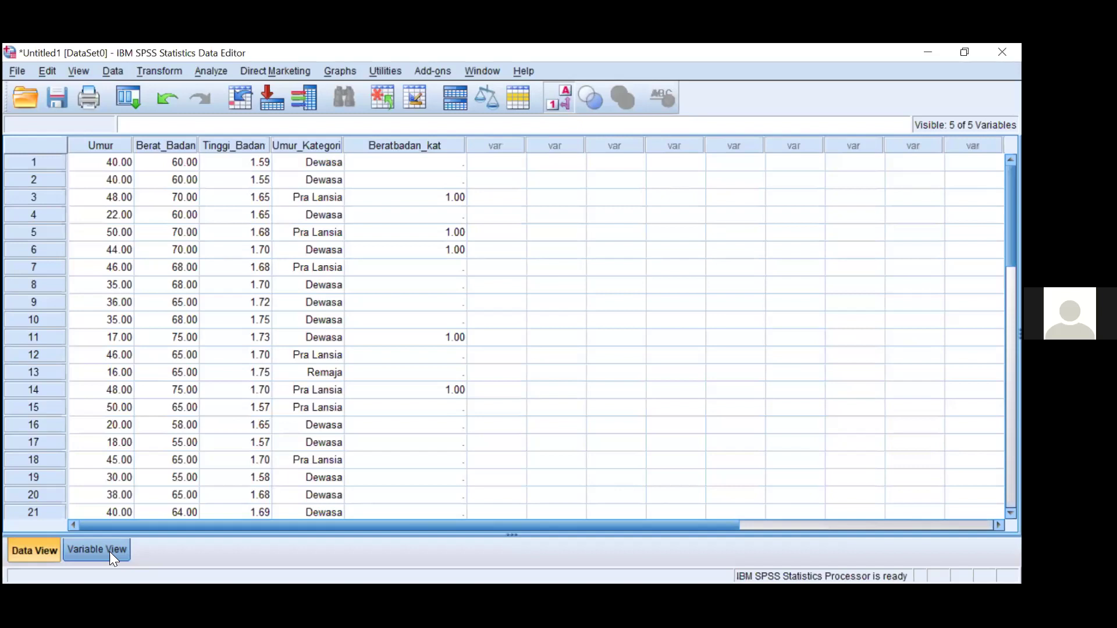
Step: Reopen the old and new values of the Berat_Badan recode and remove the 70 thru Highest rule
left_click(171, 70)
left_click(213, 172)
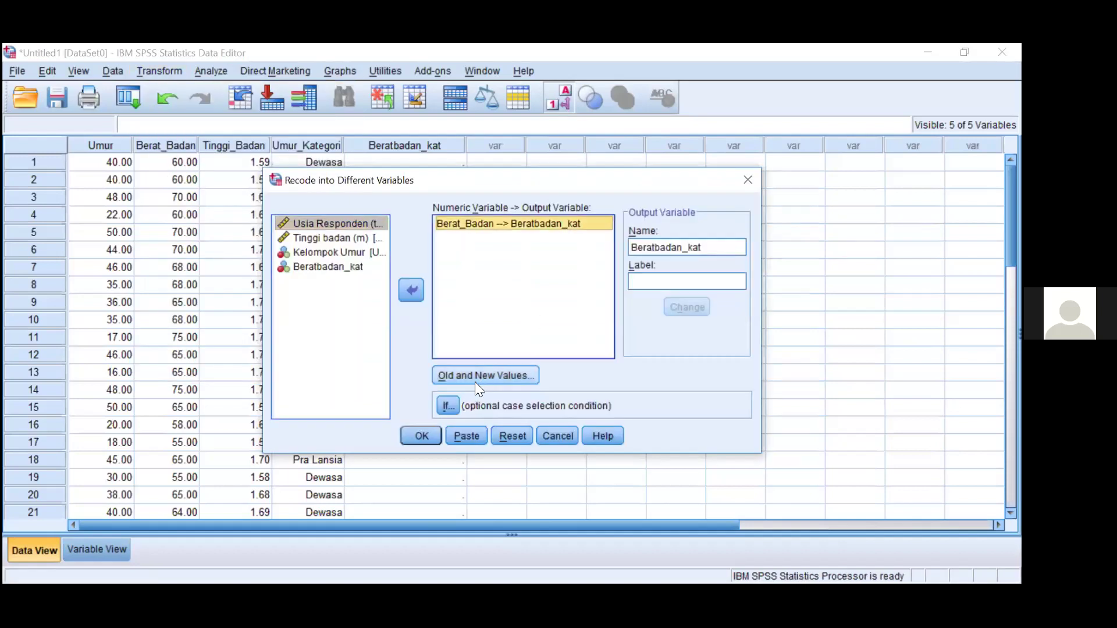
left_click(481, 375)
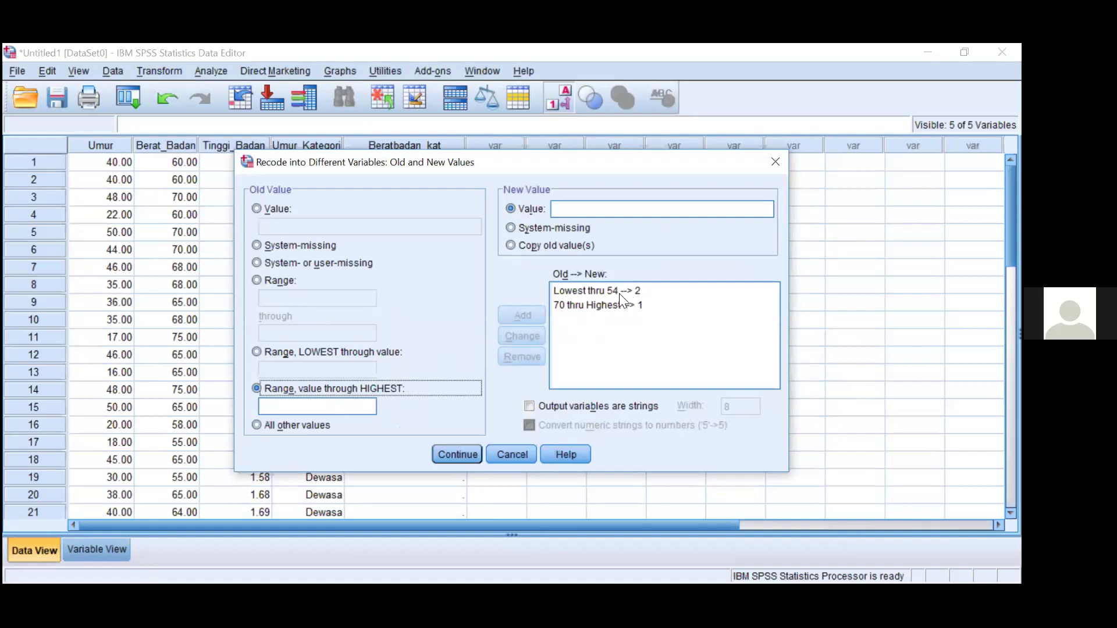
left_click(603, 306)
left_click(528, 358)
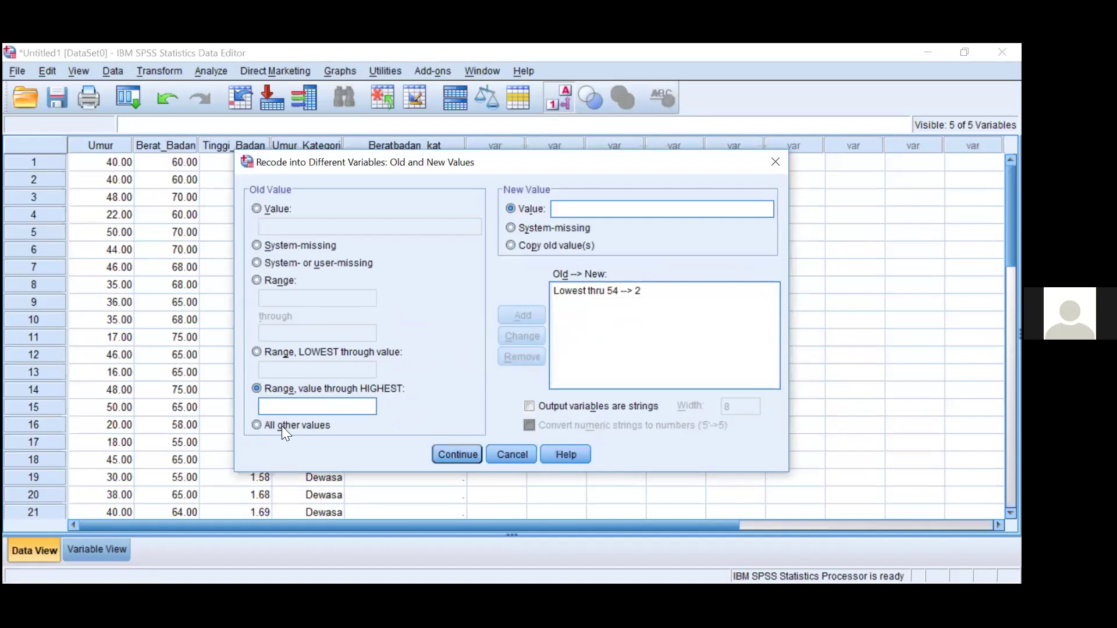
Step: Add a recode rule that turns values from 71 through highest into 3
left_click(311, 389)
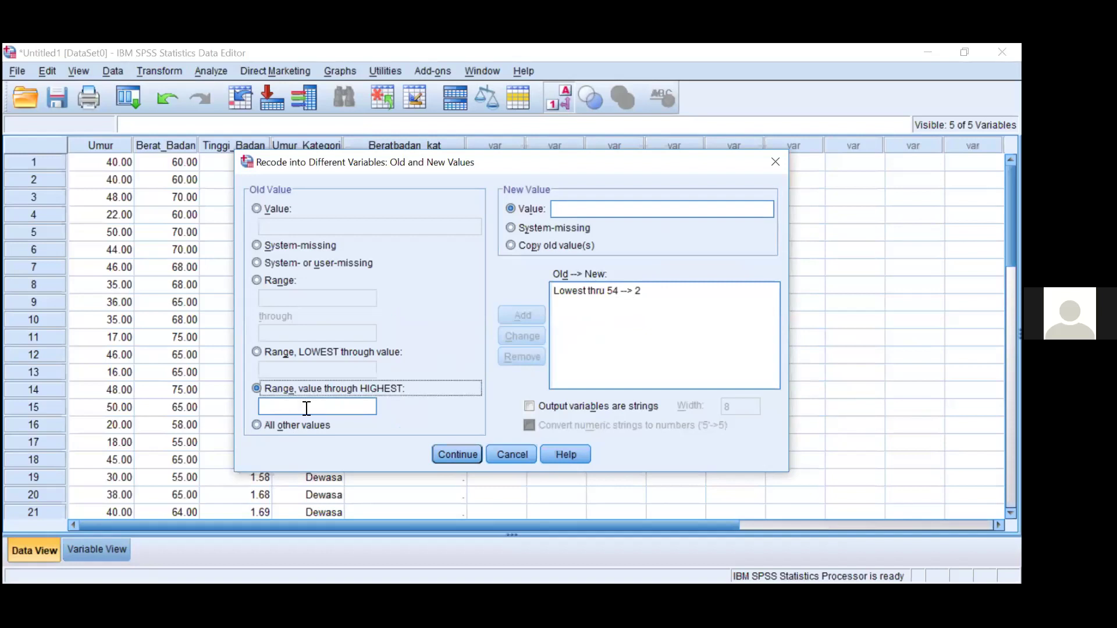
left_click(307, 408)
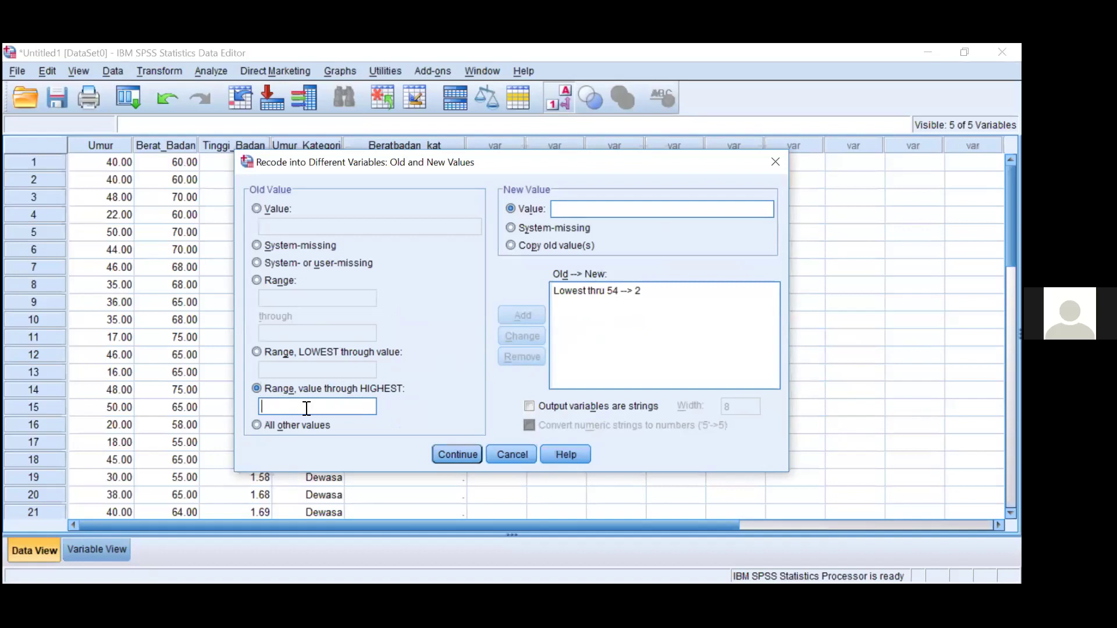
type("71")
left_click(589, 212)
type("3")
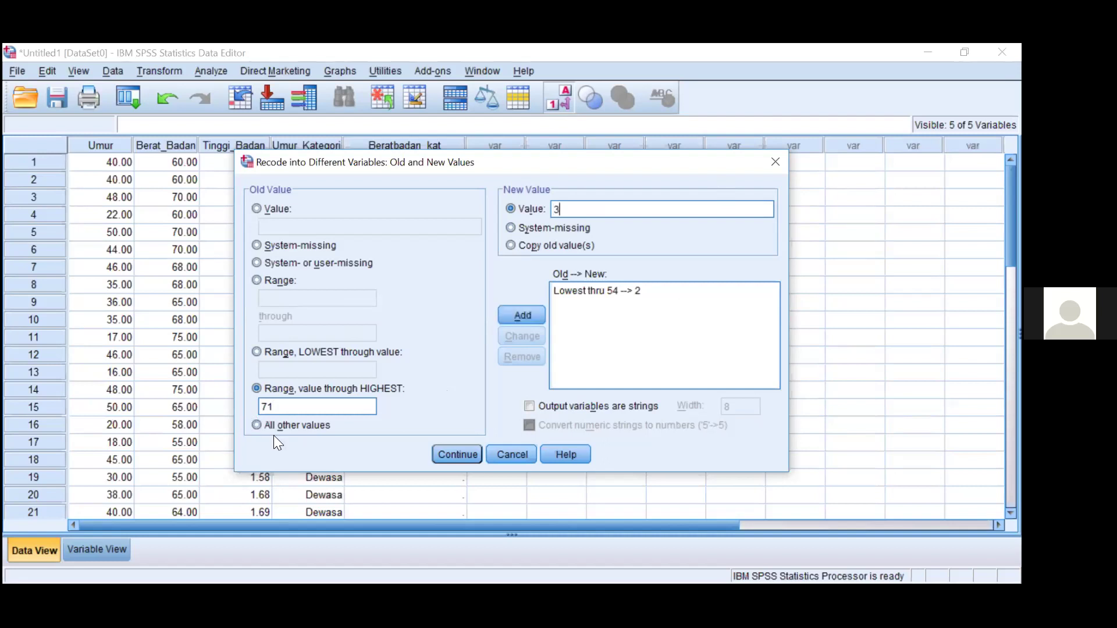
left_click(527, 315)
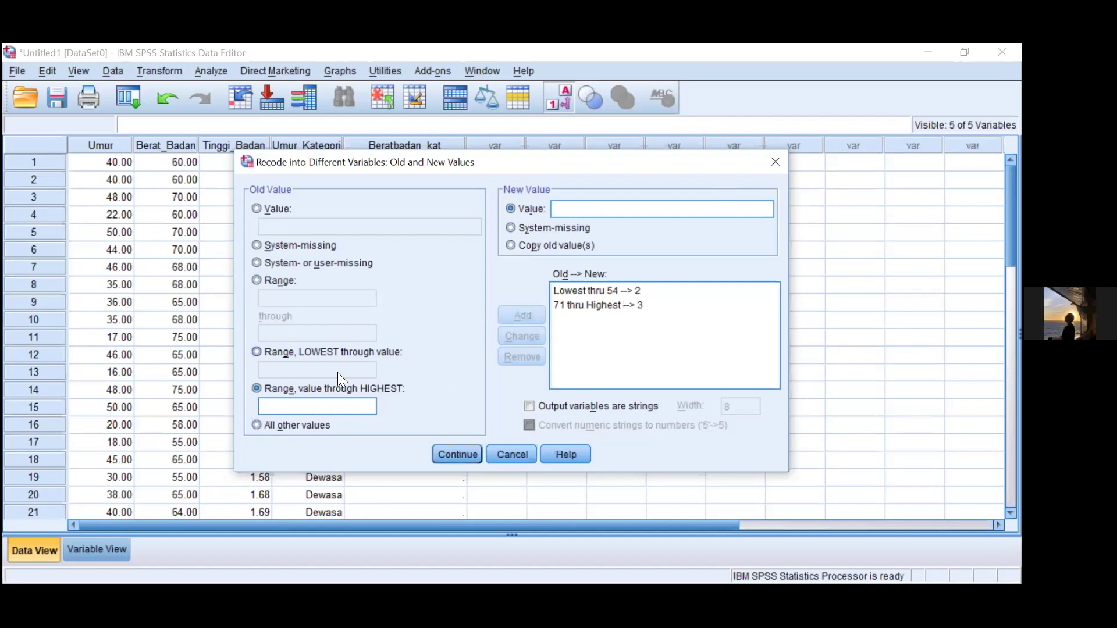
Step: Add a recode rule that turns the range 55 through 70 into 2
left_click(282, 281)
left_click(288, 299)
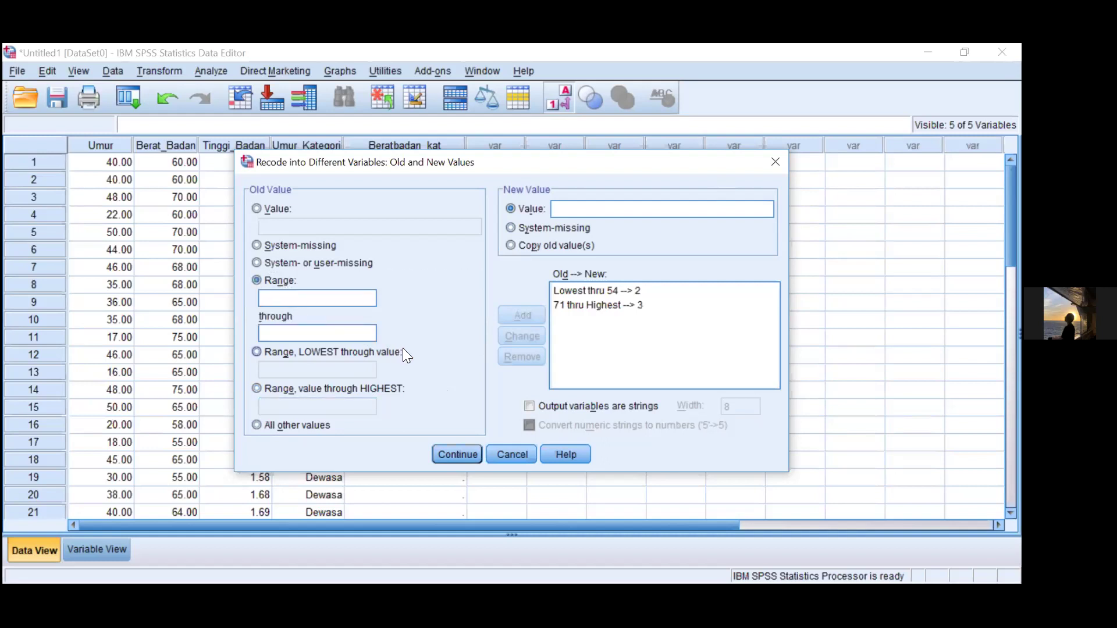
type("55")
left_click(285, 332)
type("70")
left_click(602, 206)
type("2")
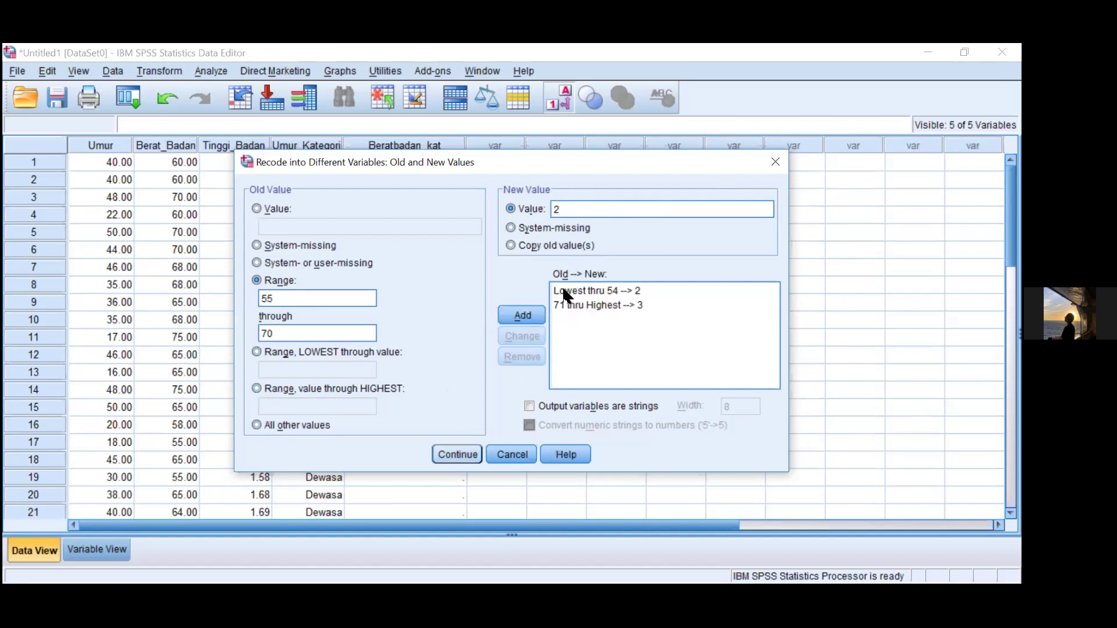
left_click(525, 315)
Step: Apply the old and new values, run the Berat_Badan recode and review the Beratbadan_kat column
left_click(454, 456)
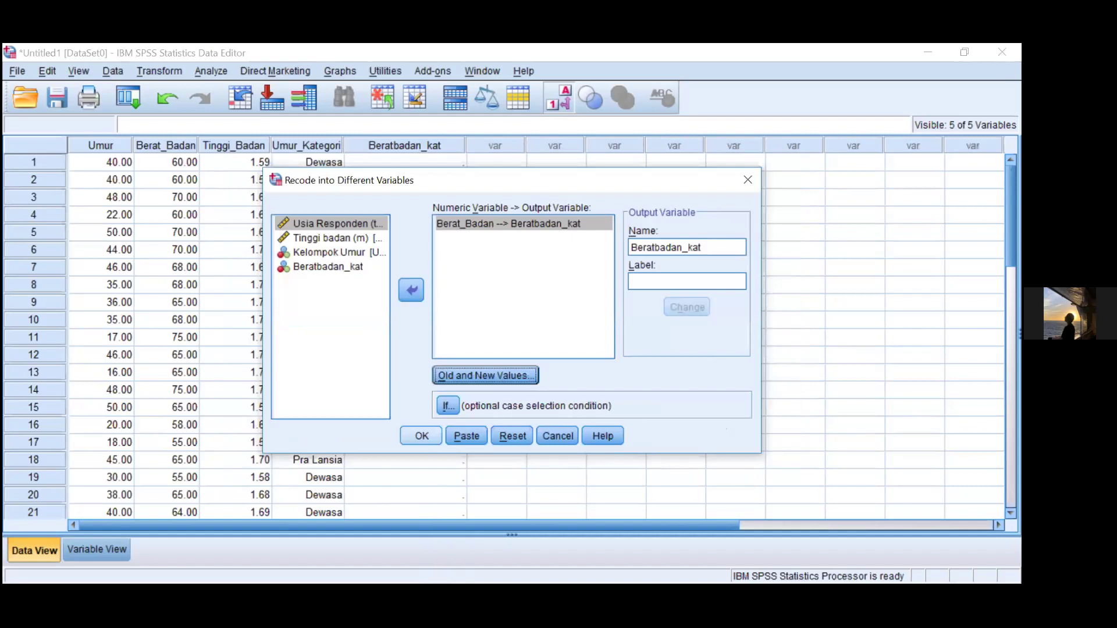
left_click(429, 438)
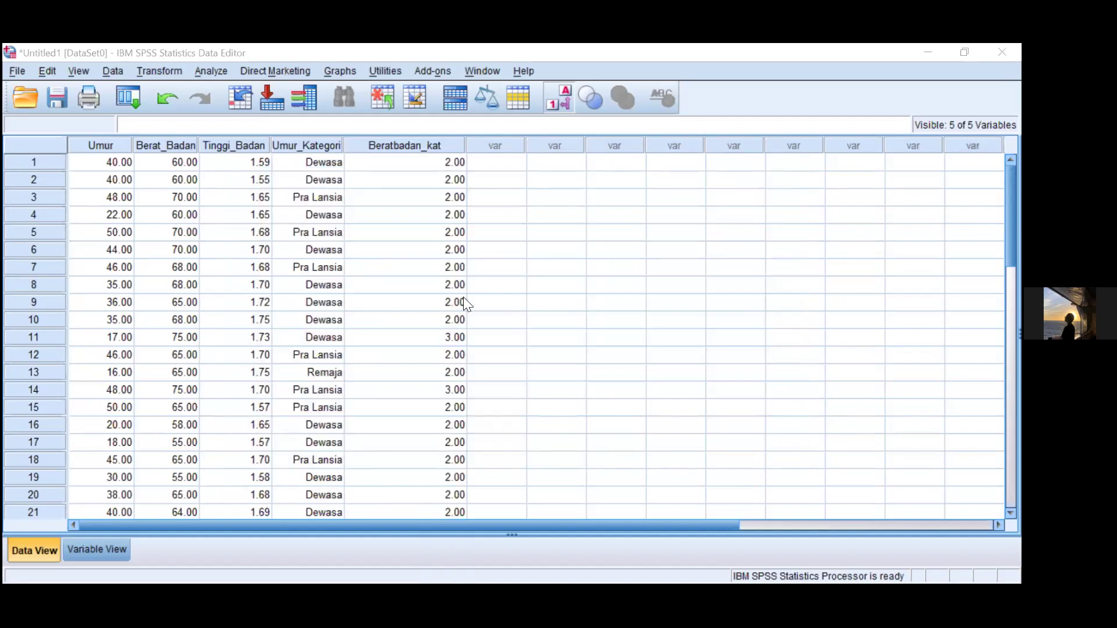
scroll(467, 298, "down", 5)
scroll(467, 298, "up", 5)
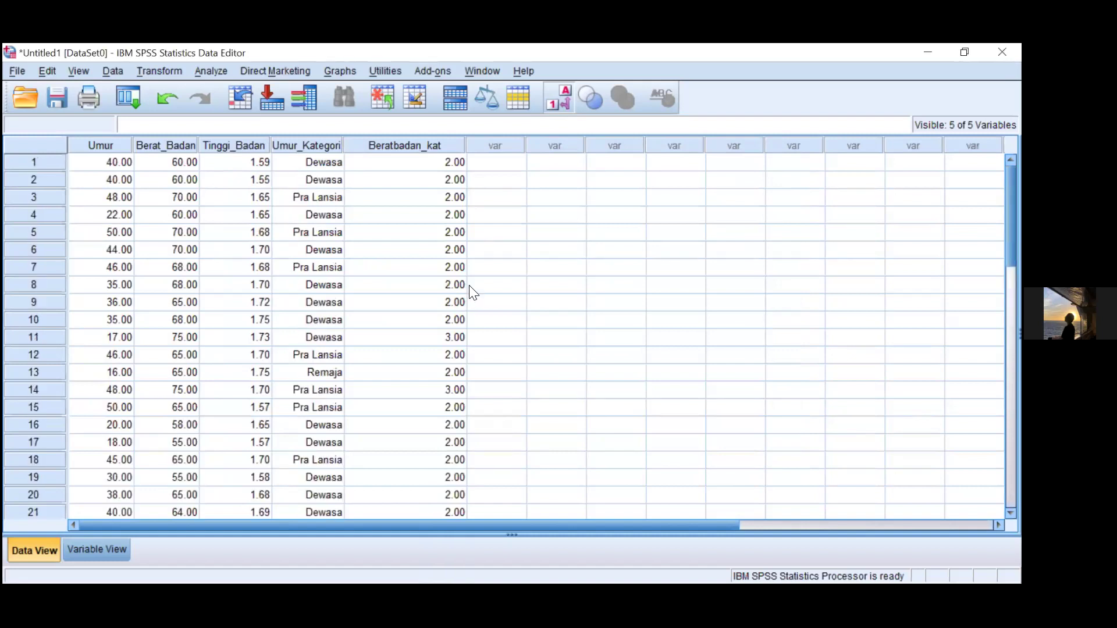
Step: Narrow the Beratbadan_kat column in the data view and switch the value labels display off and back on
left_click_drag(466, 145, 437, 150)
left_click(79, 71)
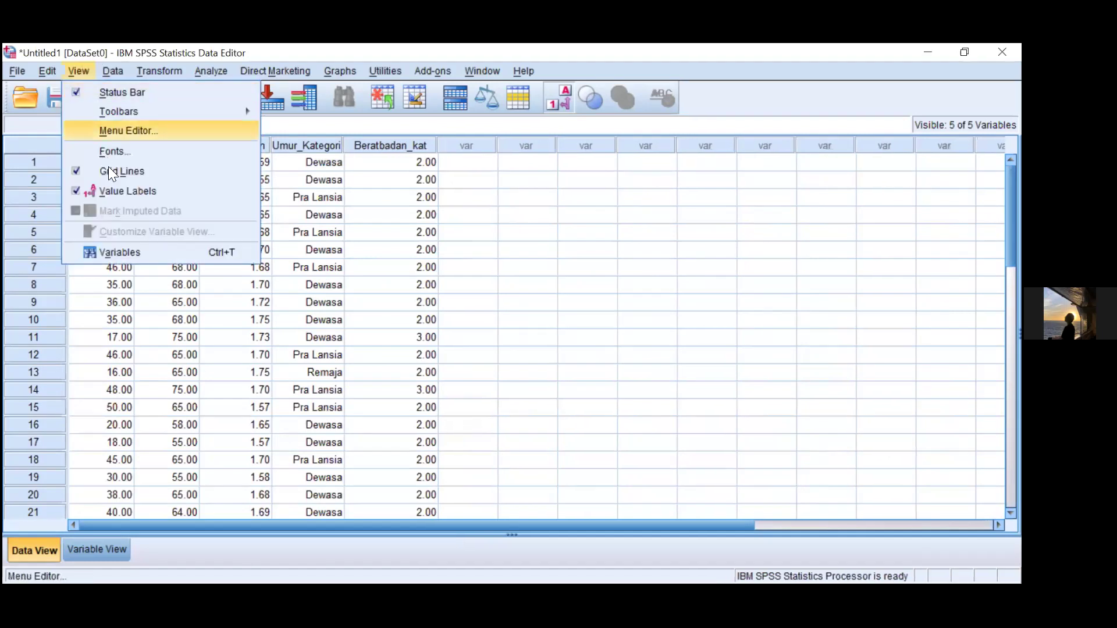
left_click(139, 191)
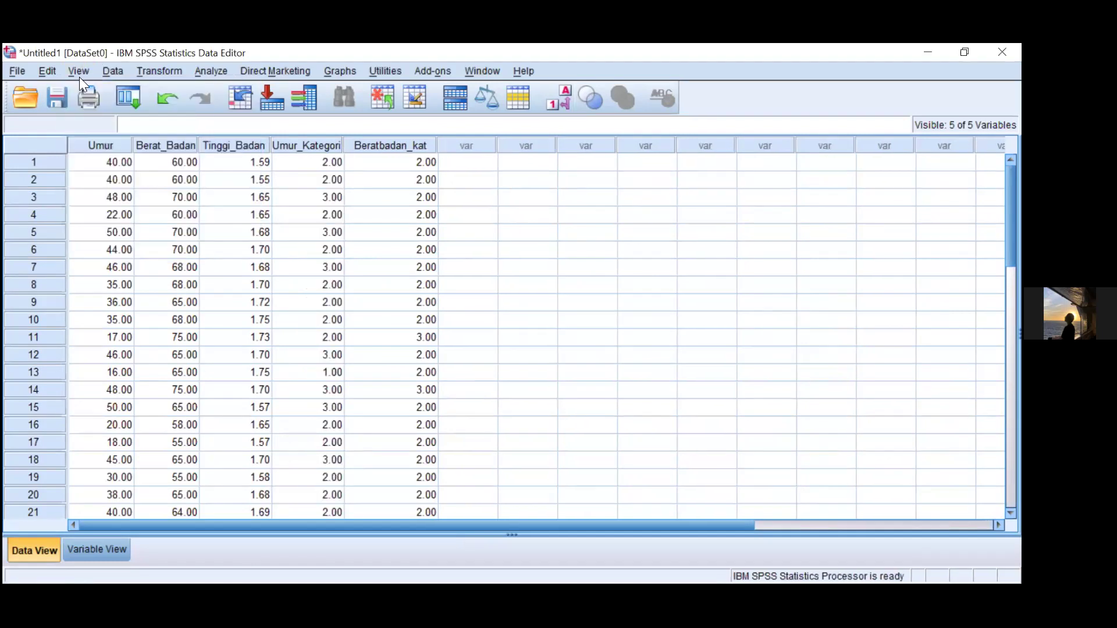
left_click(84, 69)
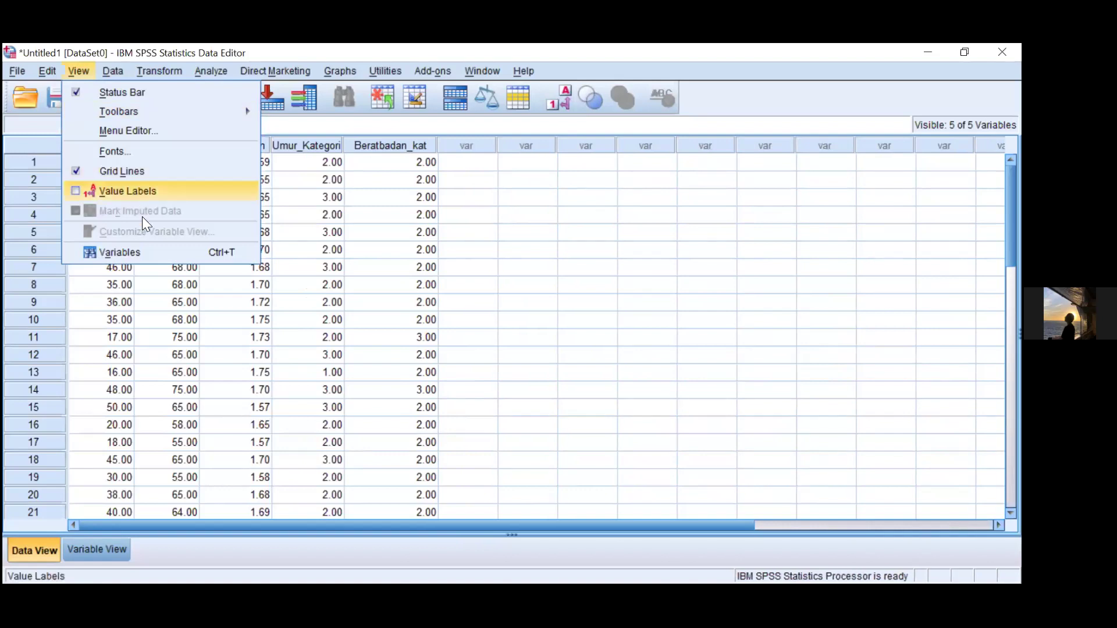
left_click(139, 190)
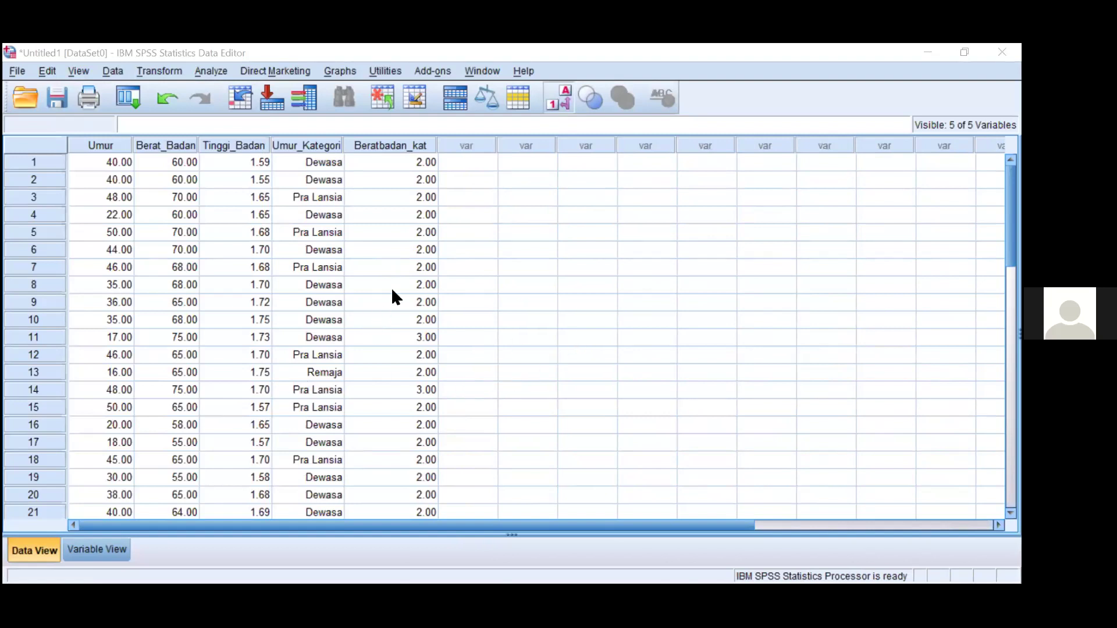
Step: Start saving the dataset and choose the KUL BIOSTAT 9 folder on the DATA (D:) drive as the location
left_click(17, 71)
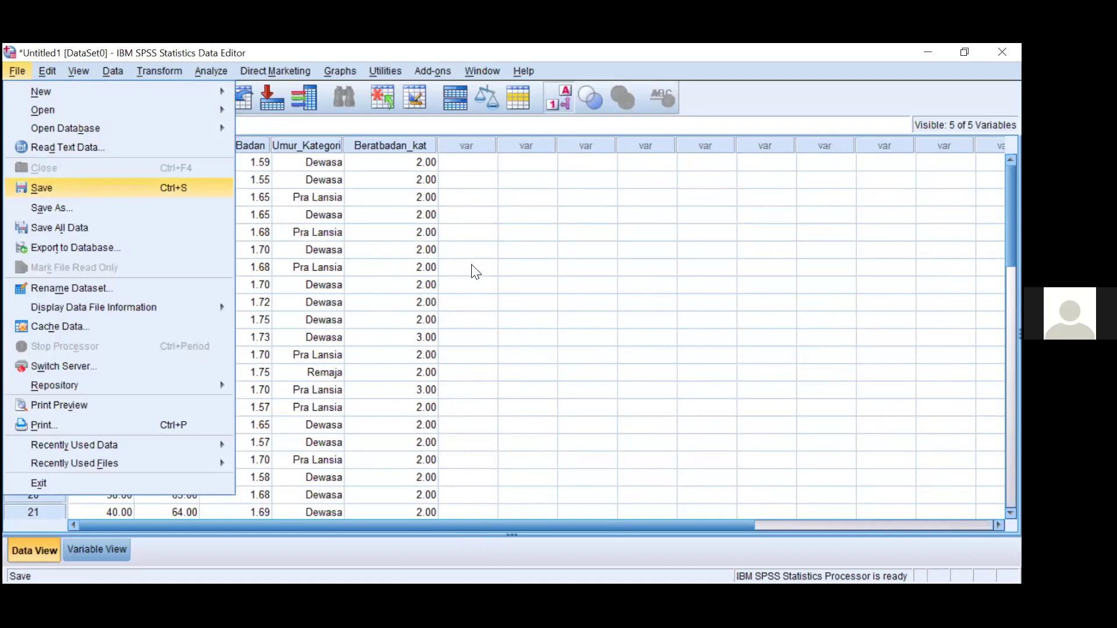
key("Return")
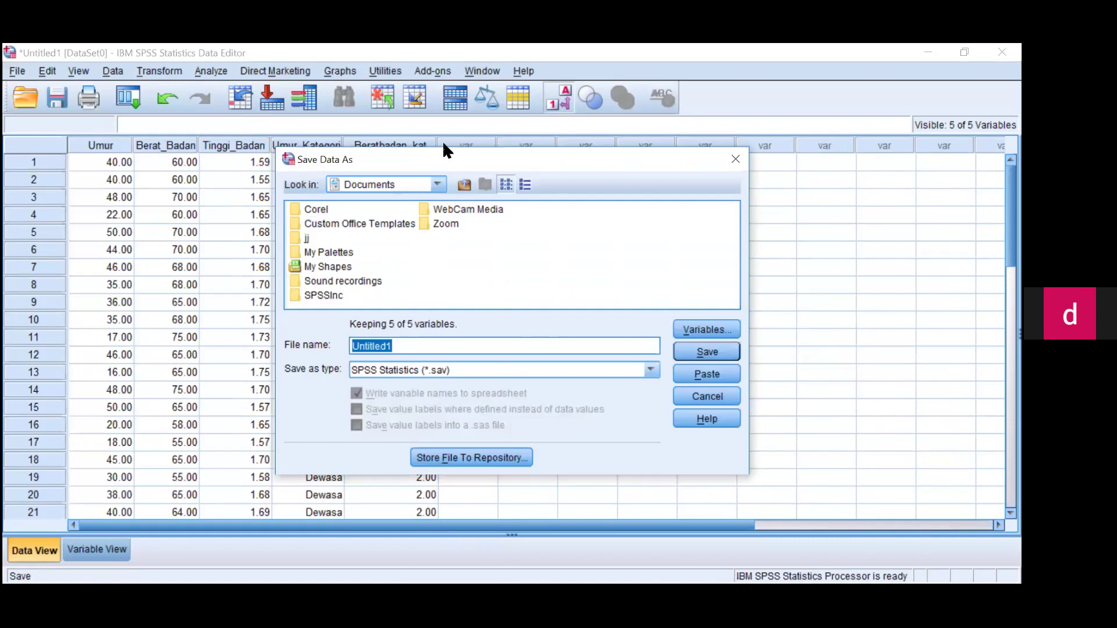
left_click_drag(490, 168, 418, 155)
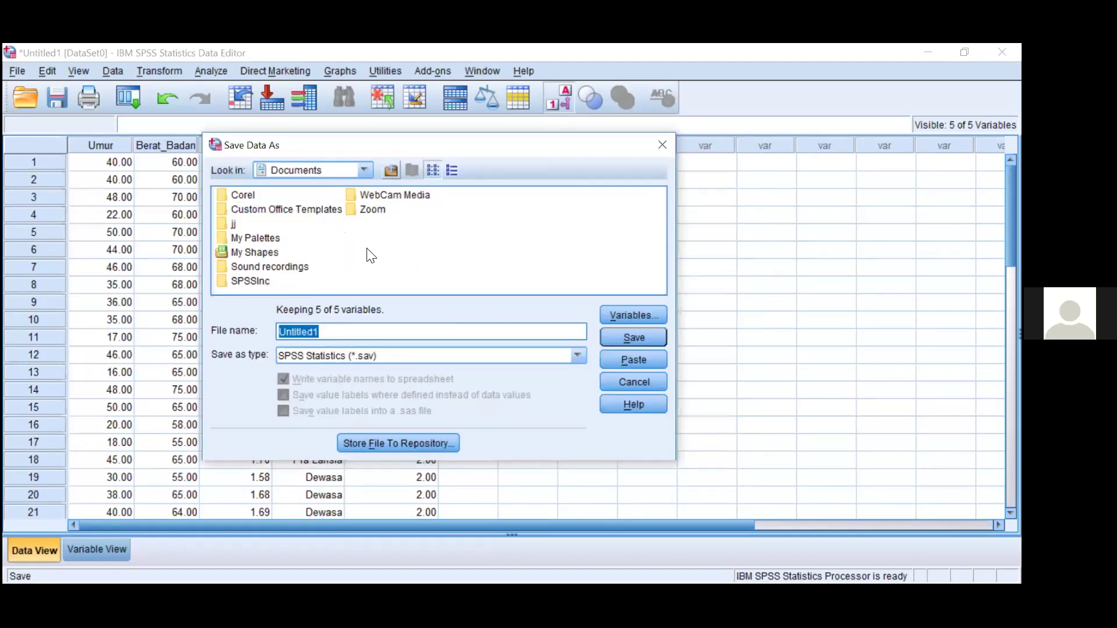
left_click(364, 170)
left_click(326, 228)
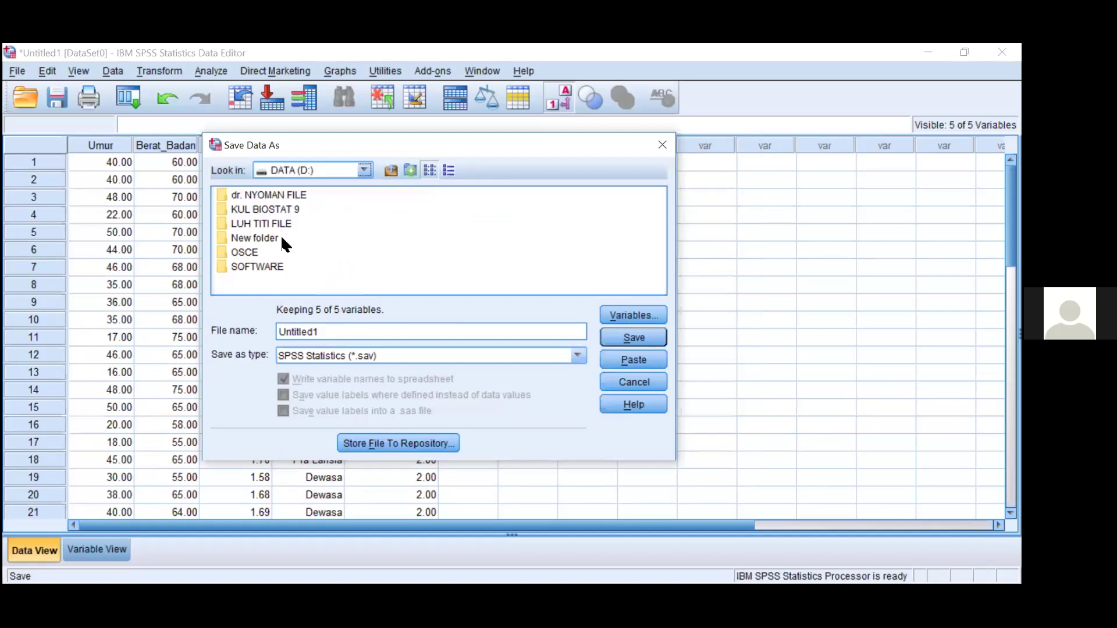
double_click(282, 208)
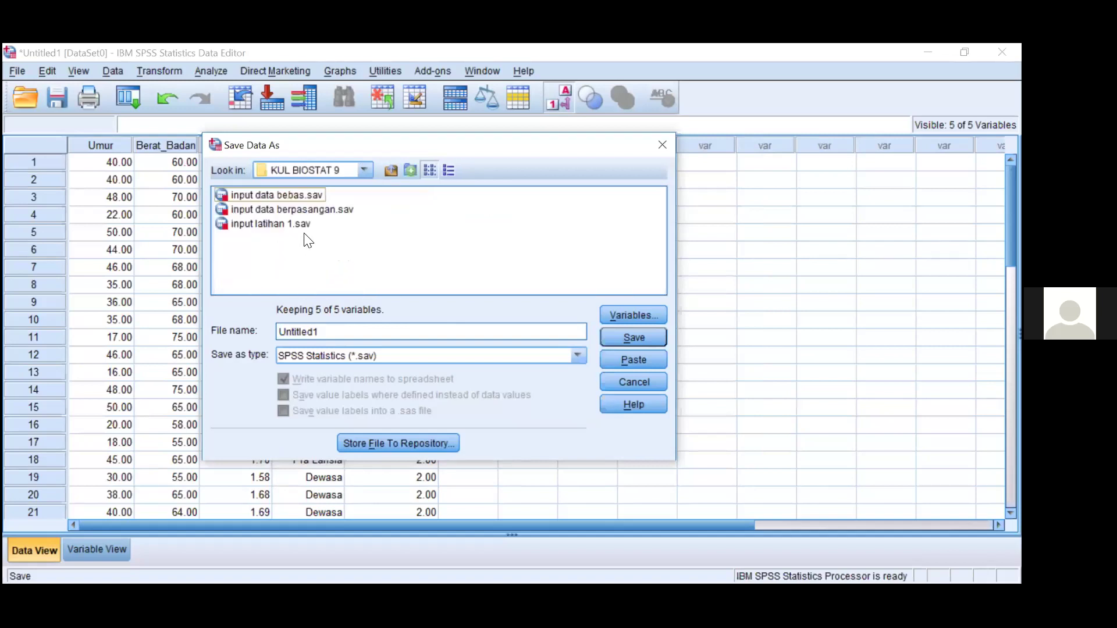
Step: Create a folder named REGULER PAGI inside KUL BIOSTAT 9 and open it as the save location
left_click(406, 171)
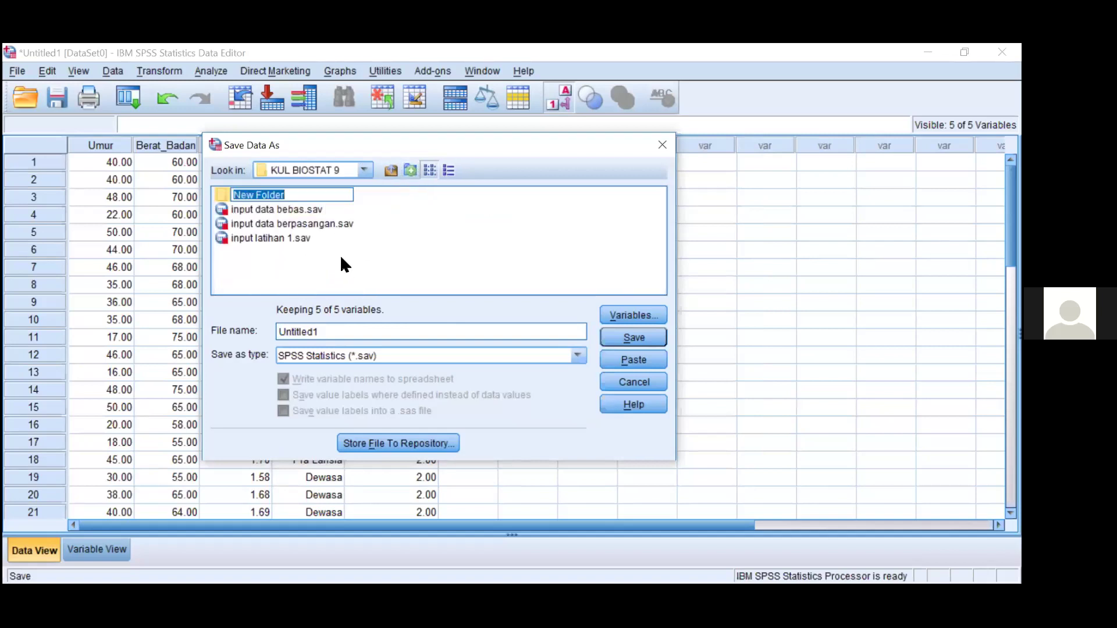
type("tu")
key("BackSpace")
key("BackSpace")
type("REGULER PAGI")
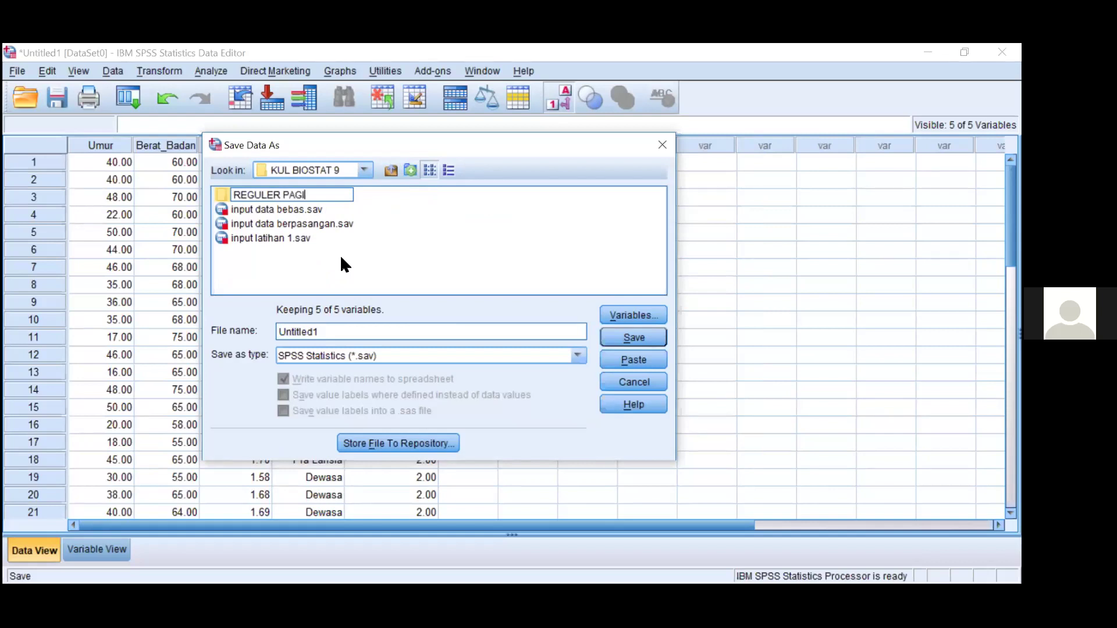
key("Return")
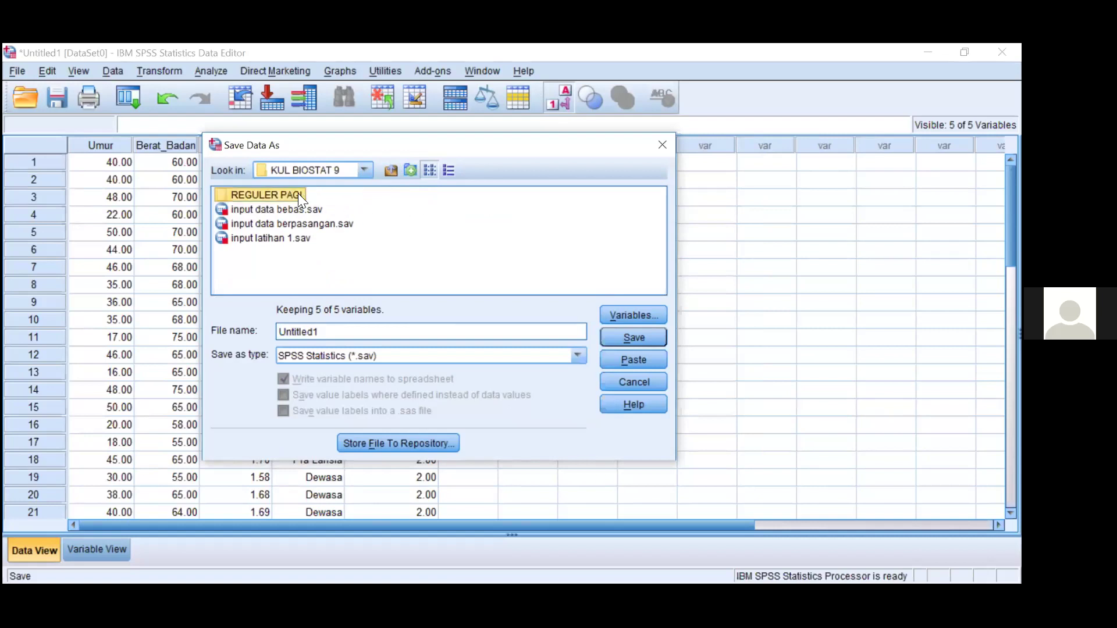
double_click(298, 193)
Step: Name the file input data 1 and save it in the SPSS Statistics (*.sav) format
left_click(325, 332)
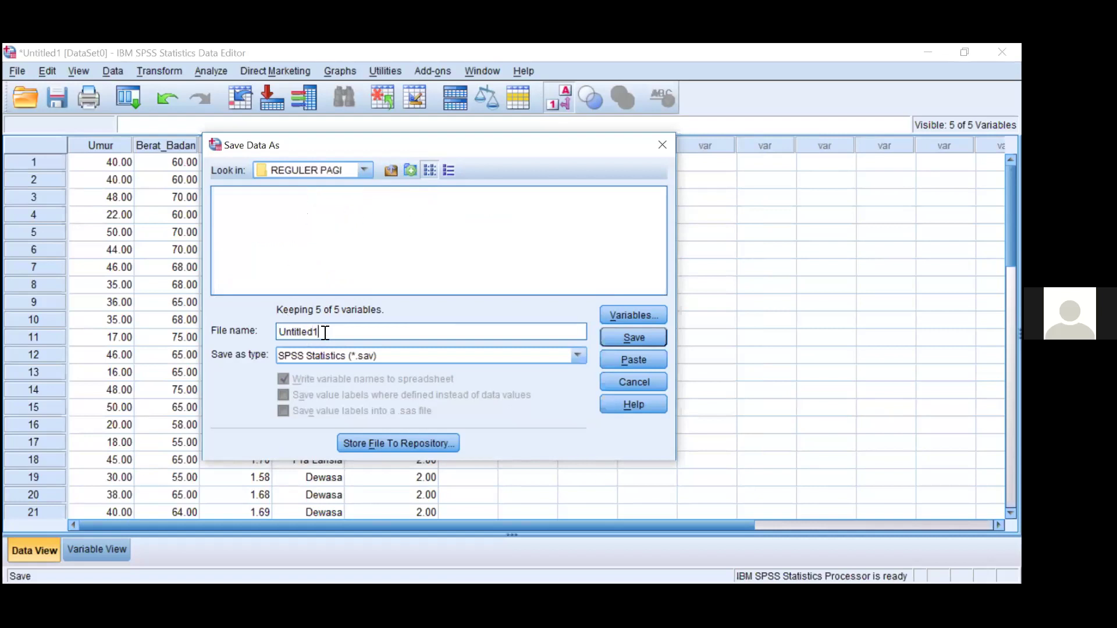
double_click(298, 333)
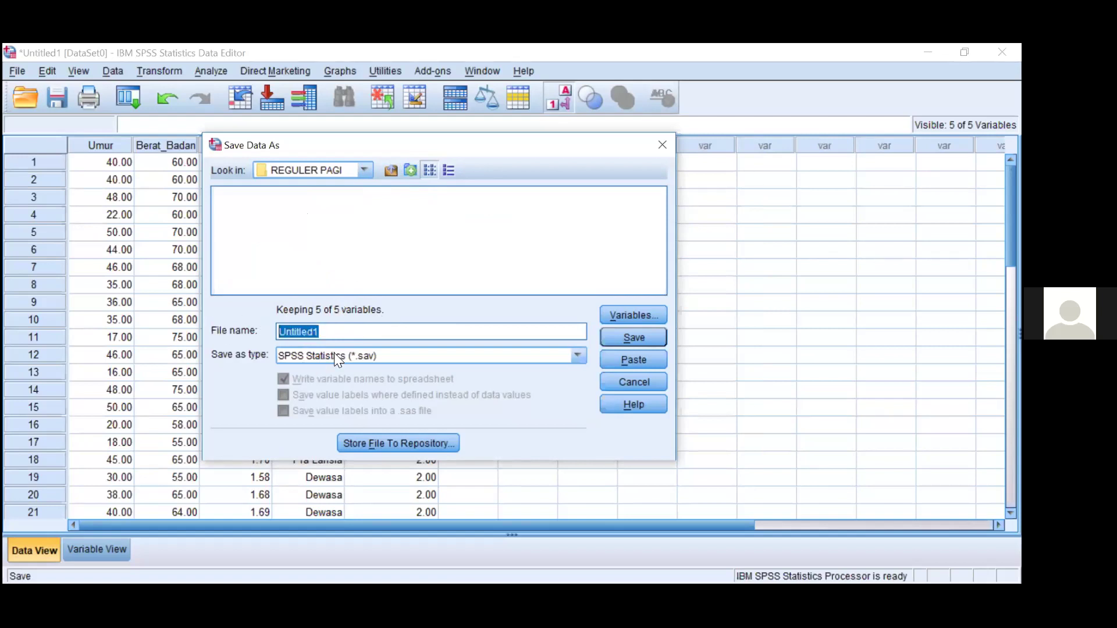
type("inpt")
key("BackSpace")
type("ut data 1")
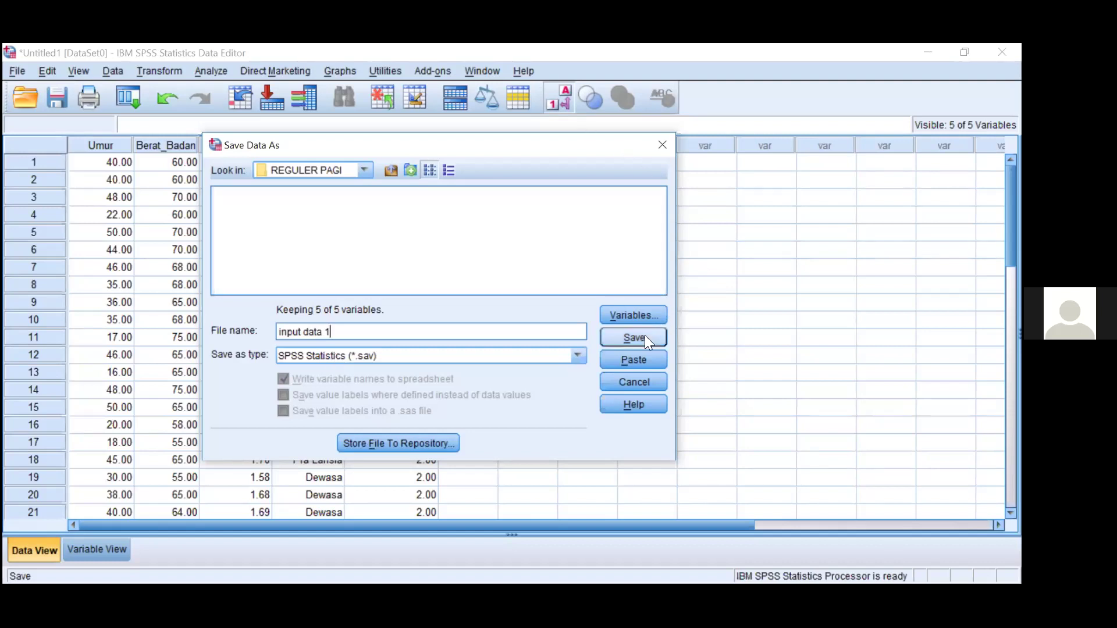
left_click(579, 356)
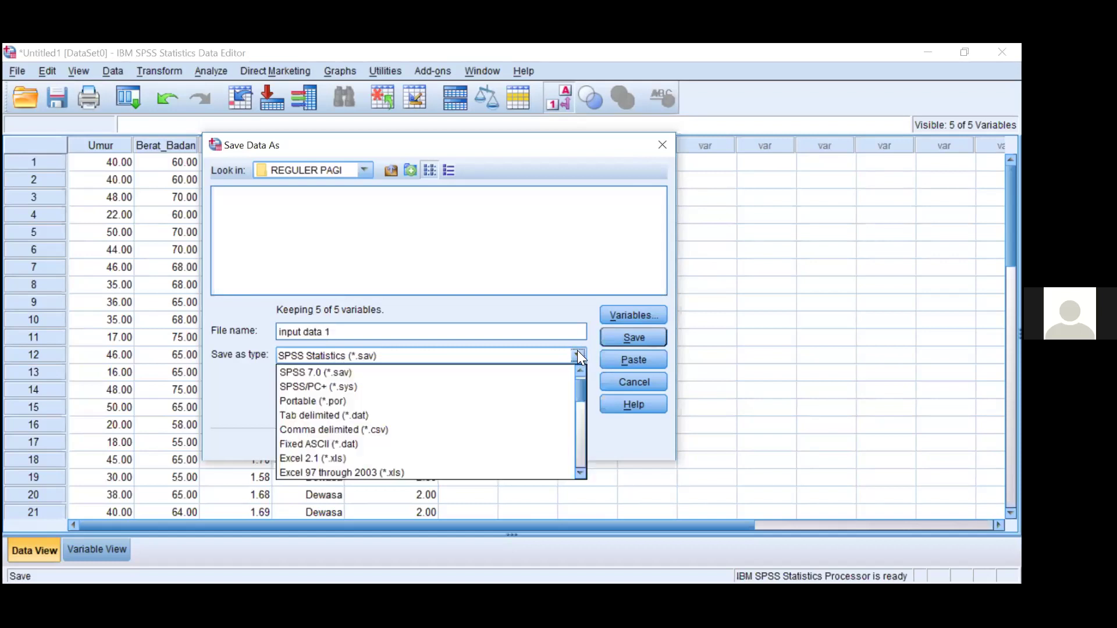
left_click(576, 355)
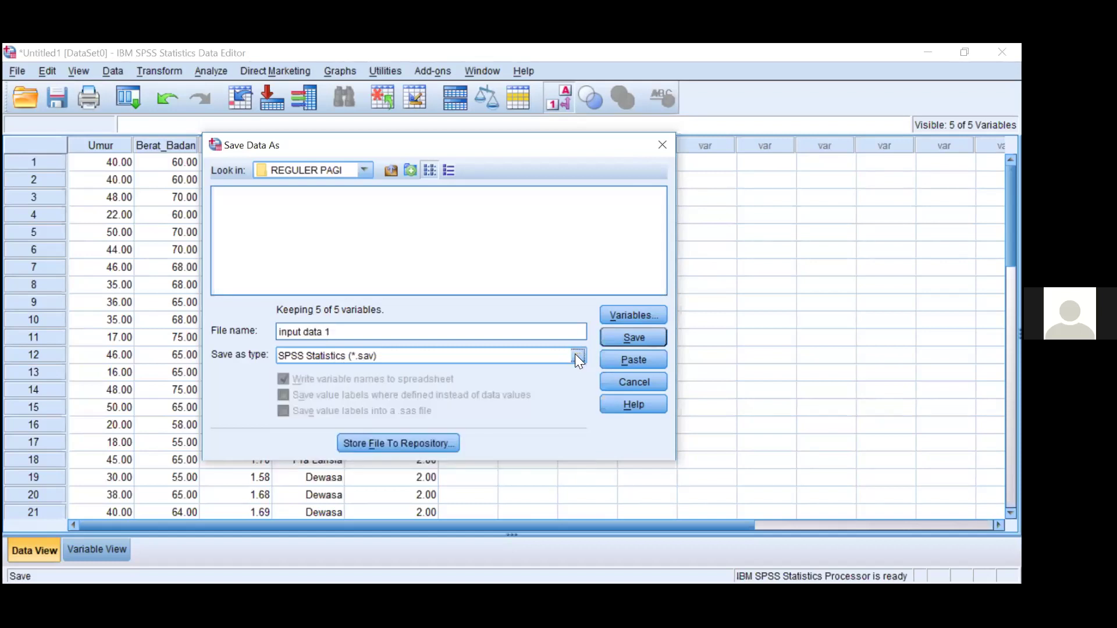
left_click(643, 340)
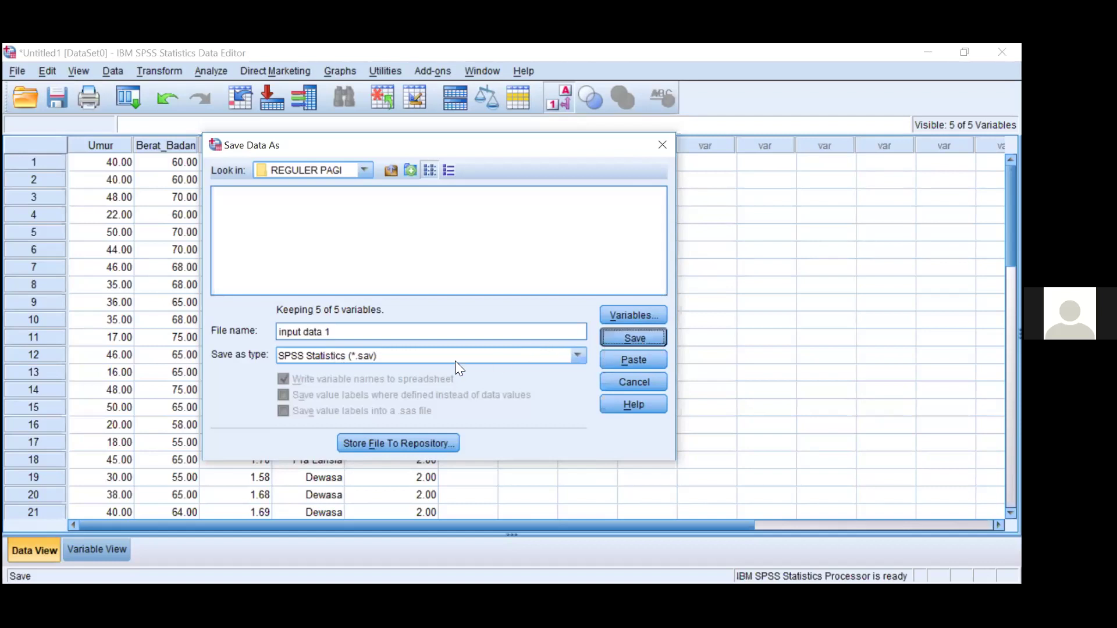
left_click(114, 549)
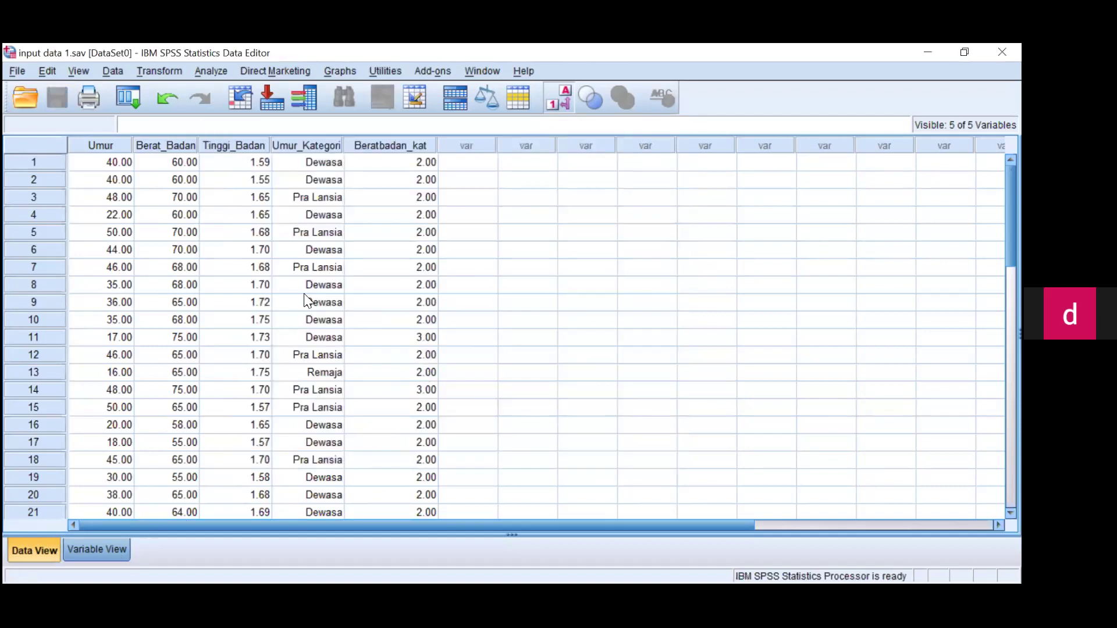
left_click(529, 211)
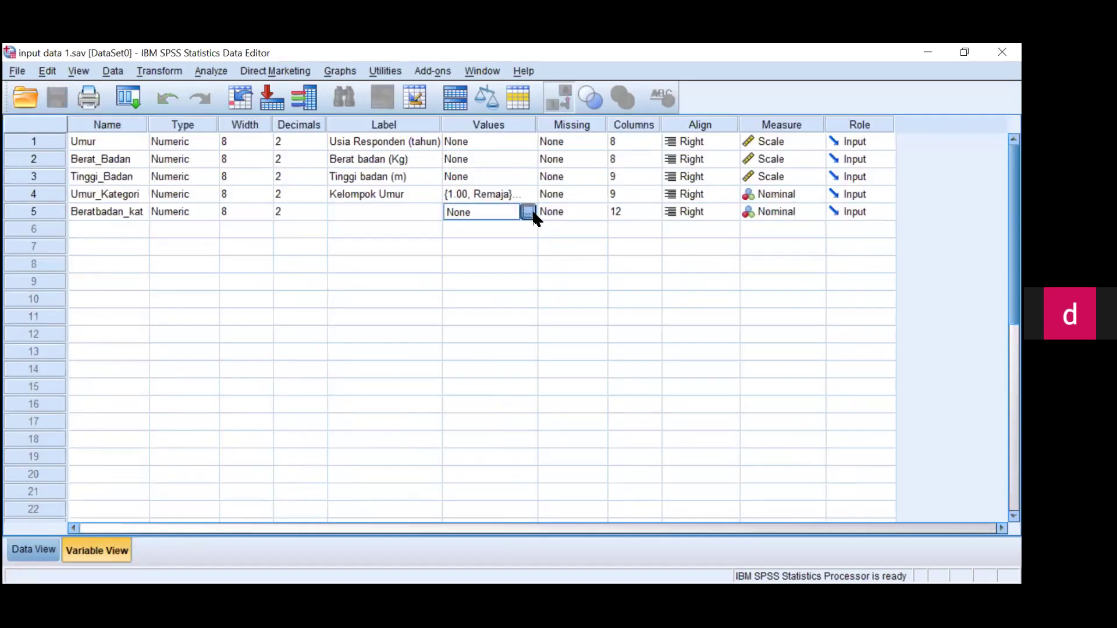
left_click(530, 212)
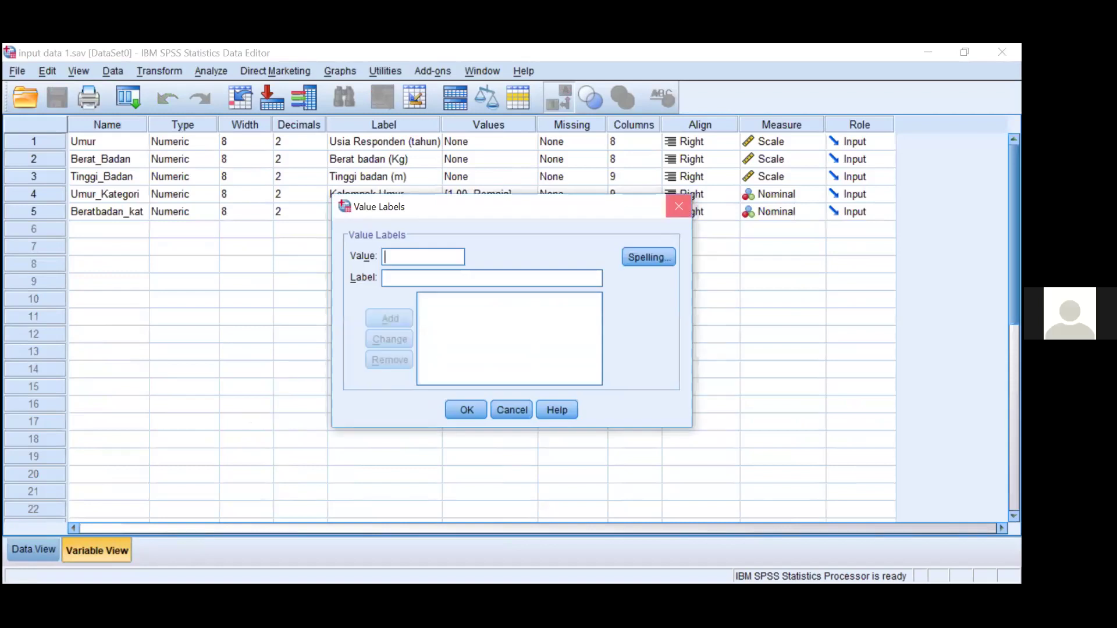
left_click(678, 206)
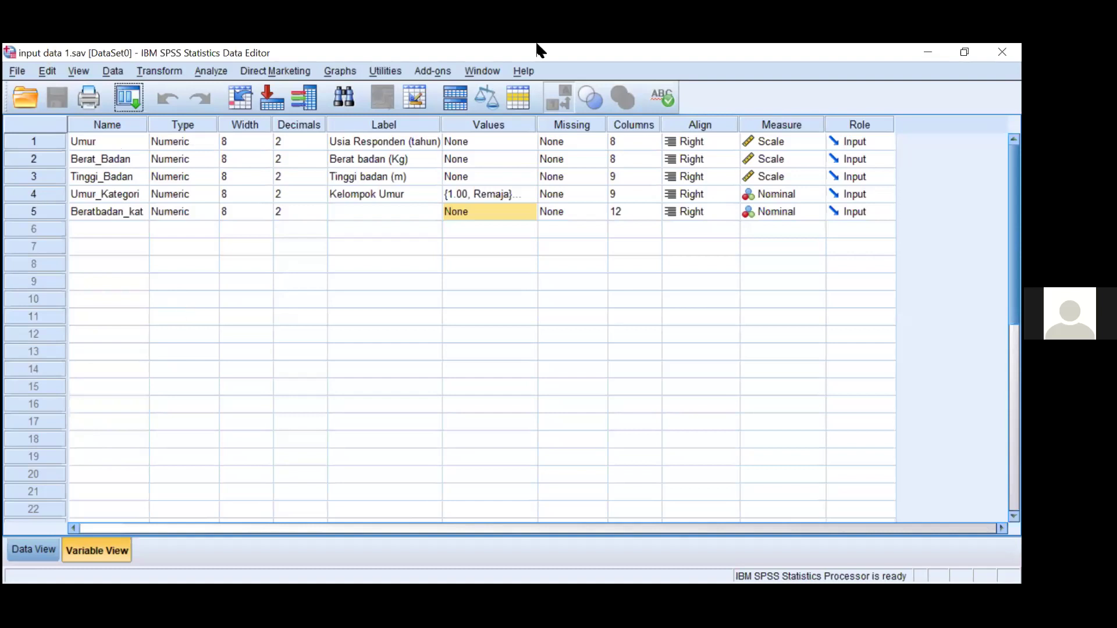
Step: Set up a Frequencies analysis with Usia Responden (Umur) as the variable
left_click(212, 71)
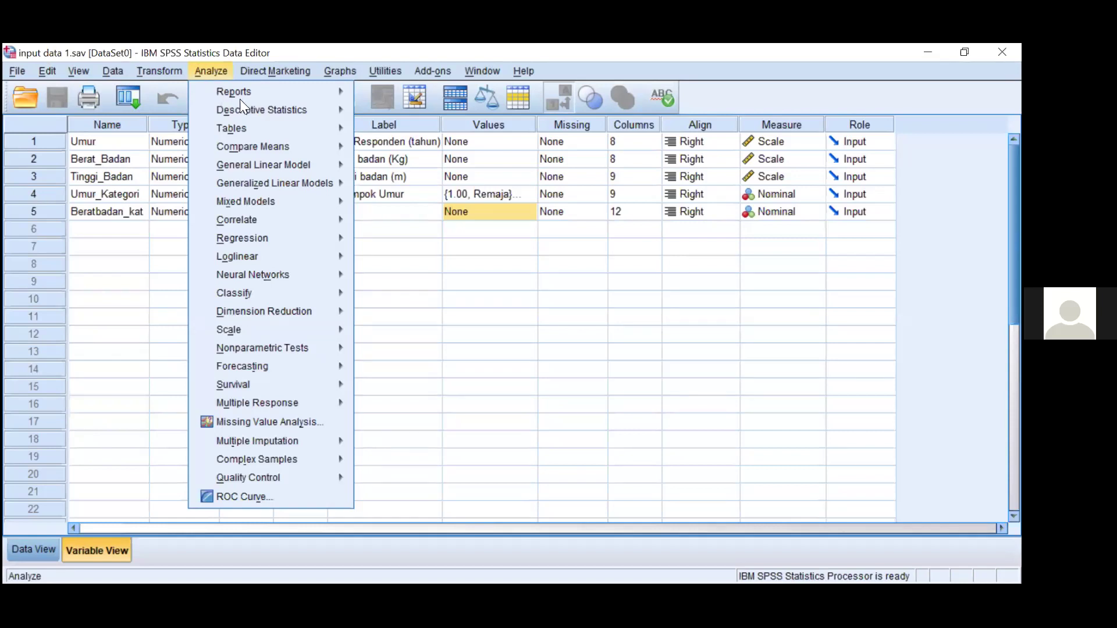
mouse_move(317, 107)
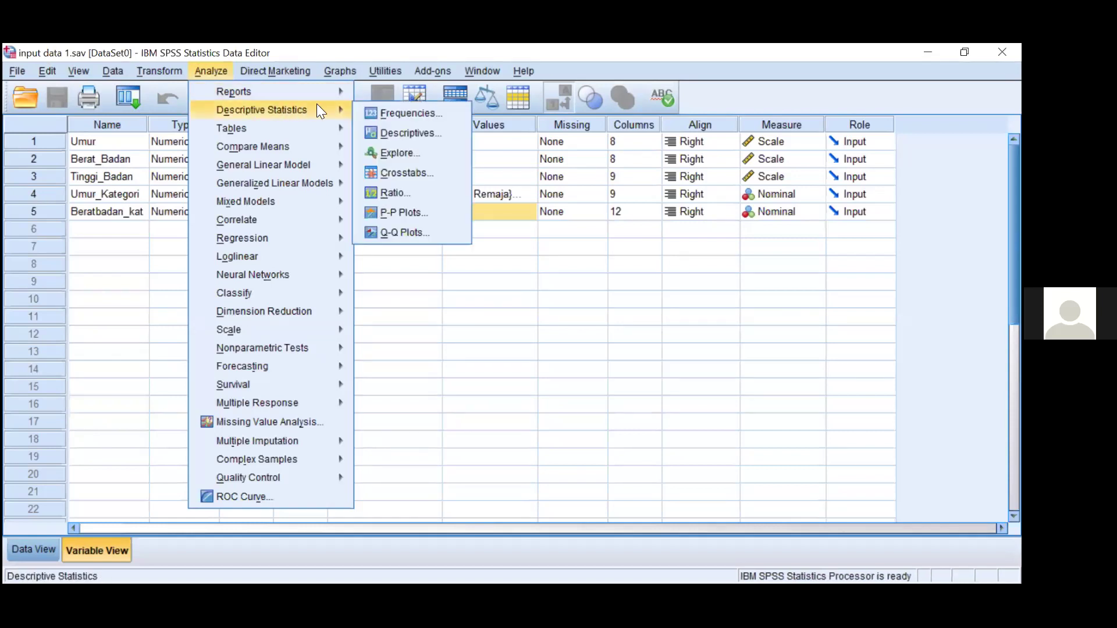
left_click(418, 115)
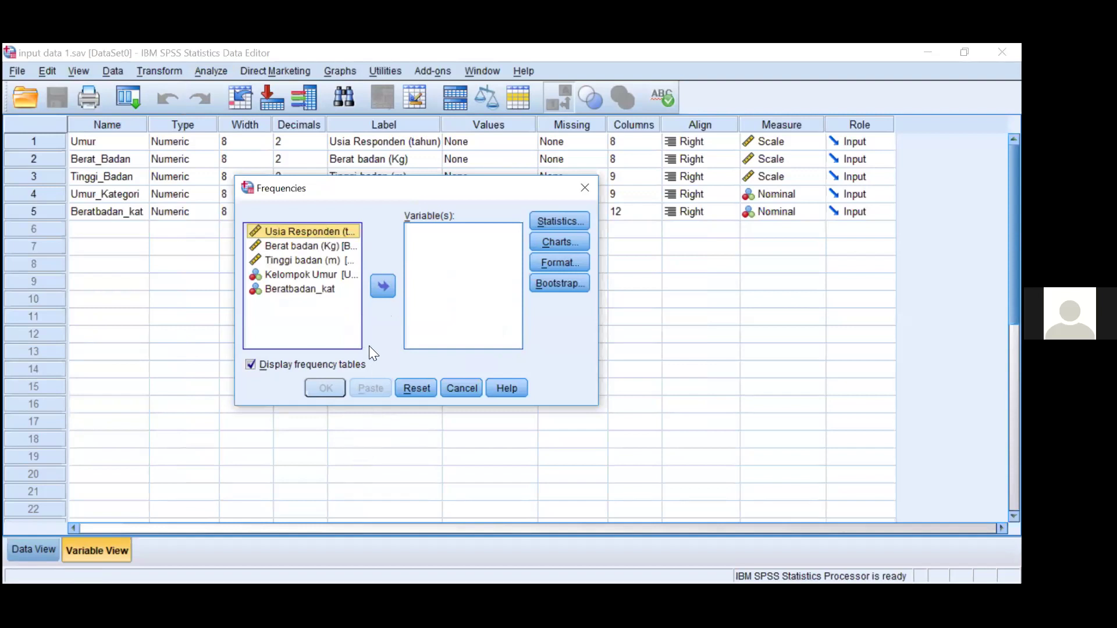
left_click(383, 287)
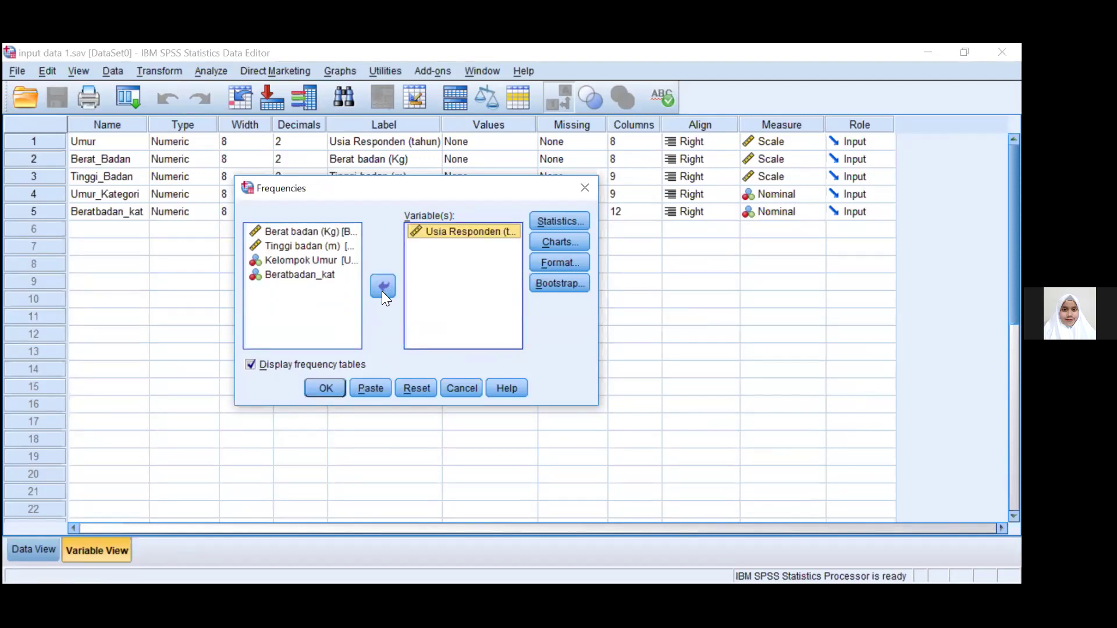
left_click(555, 221)
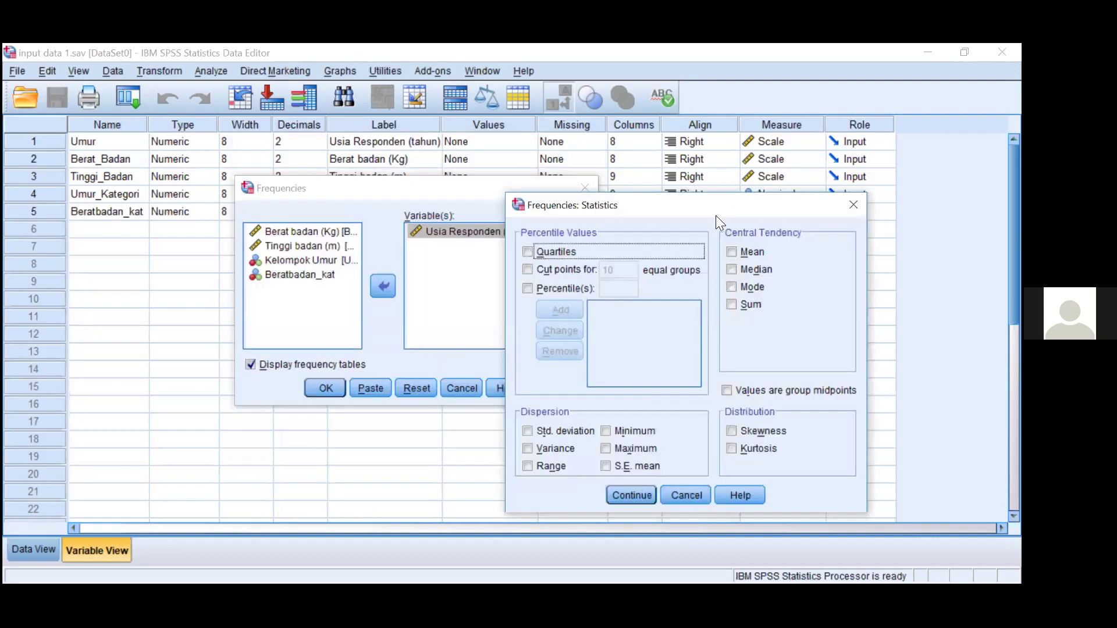
left_click(854, 205)
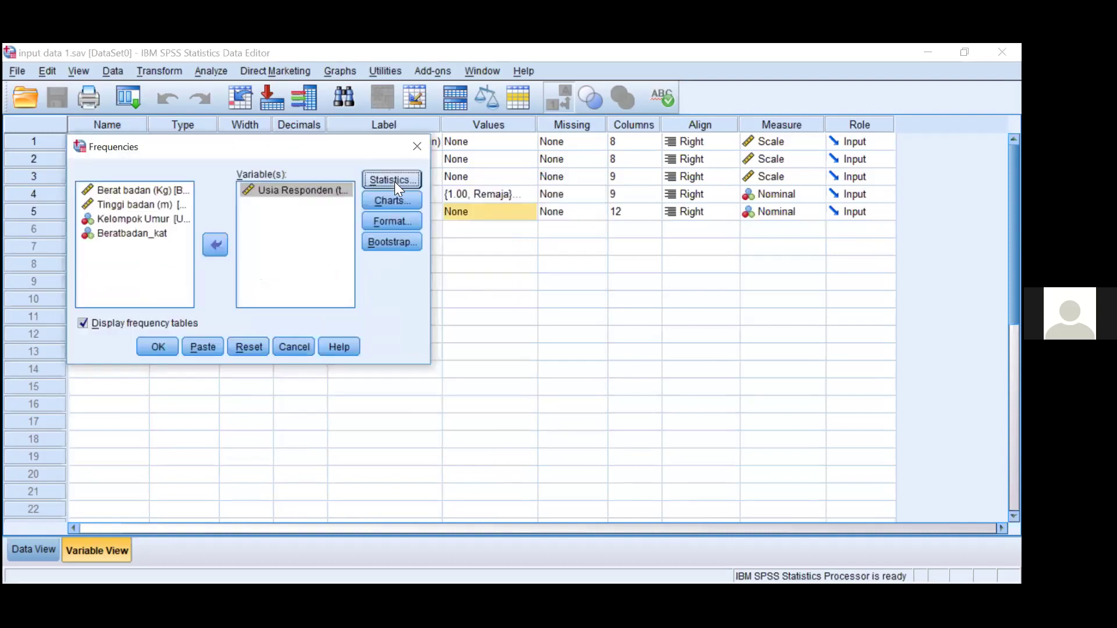
Step: Request the minimum, maximum, mean, median and mode for Usia Responden and run the Frequencies analysis
left_click(393, 180)
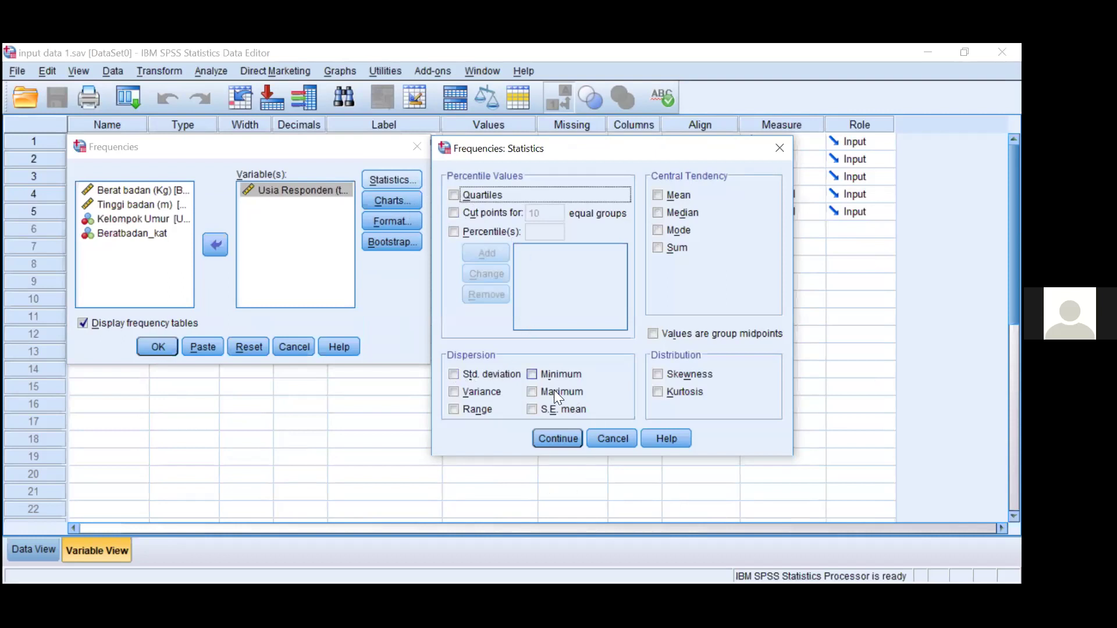
left_click(551, 372)
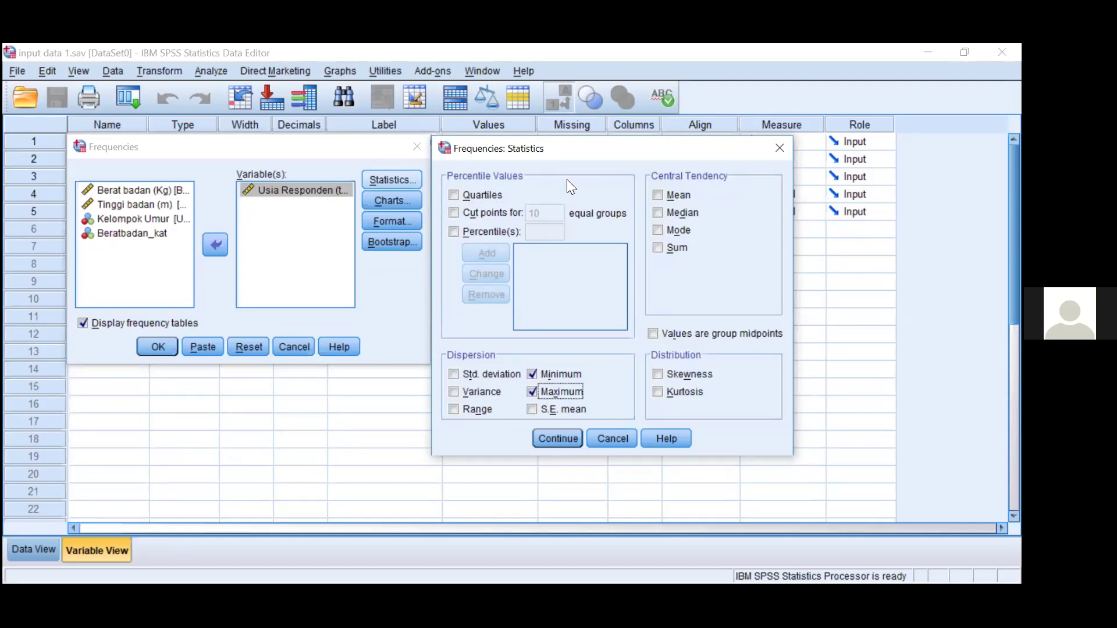
left_click(657, 195)
left_click(660, 215)
left_click(658, 231)
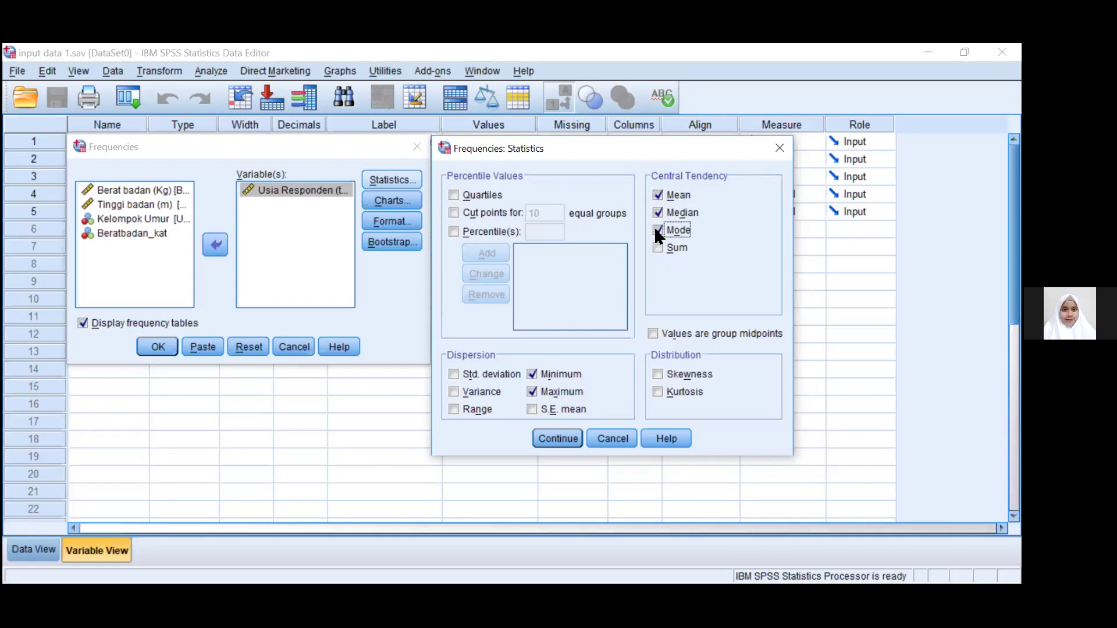
left_click(559, 438)
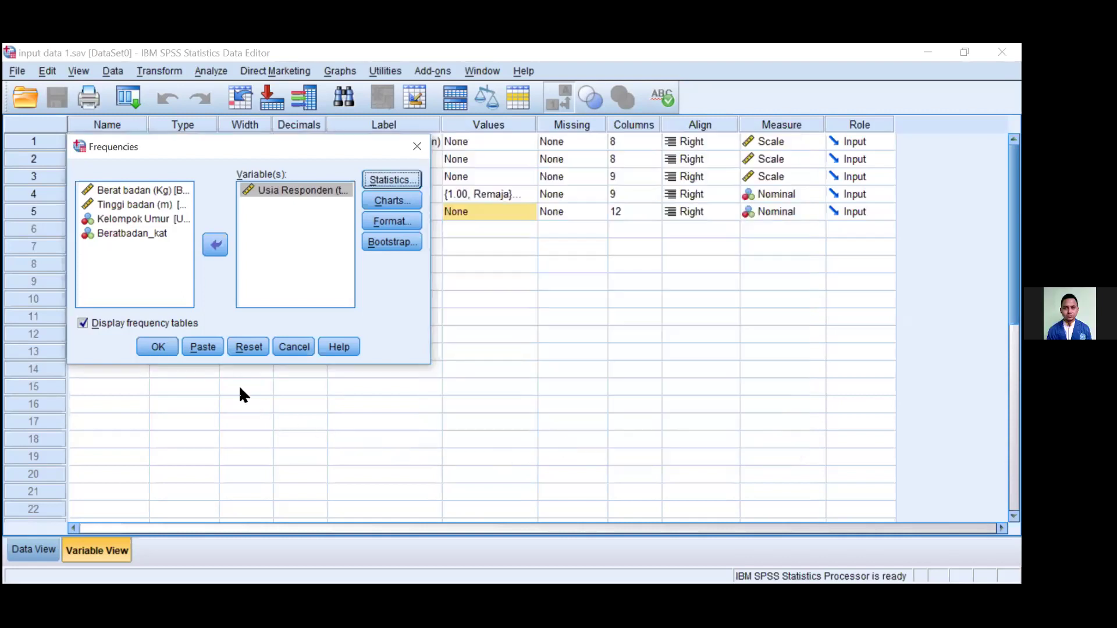
left_click(160, 348)
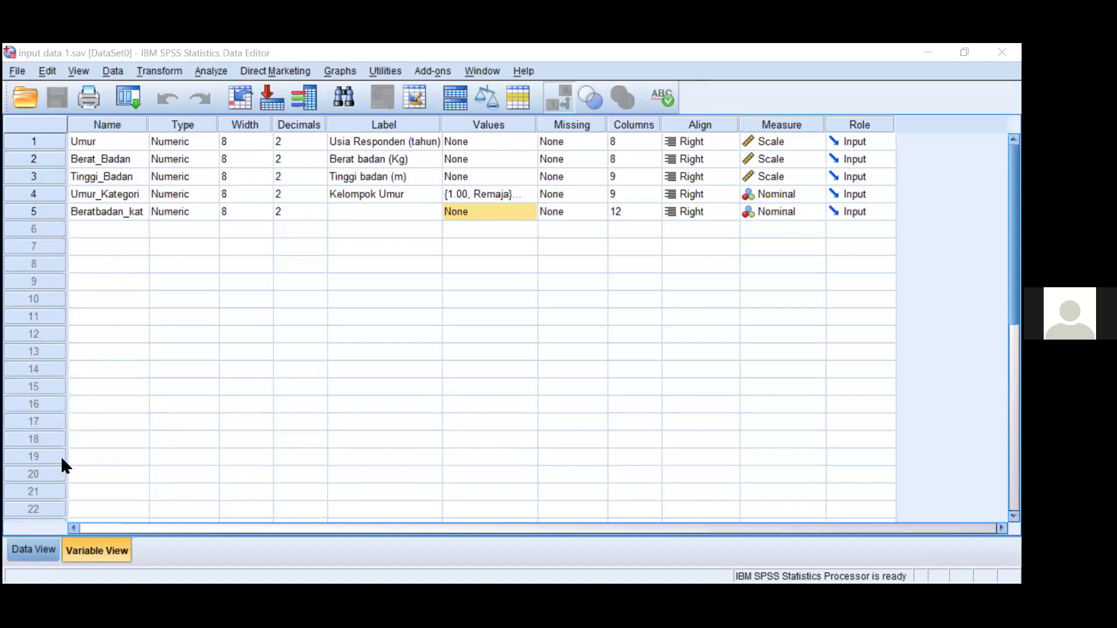
Step: Examine the individual Umur values in the data view from the first case to the last
left_click(35, 551)
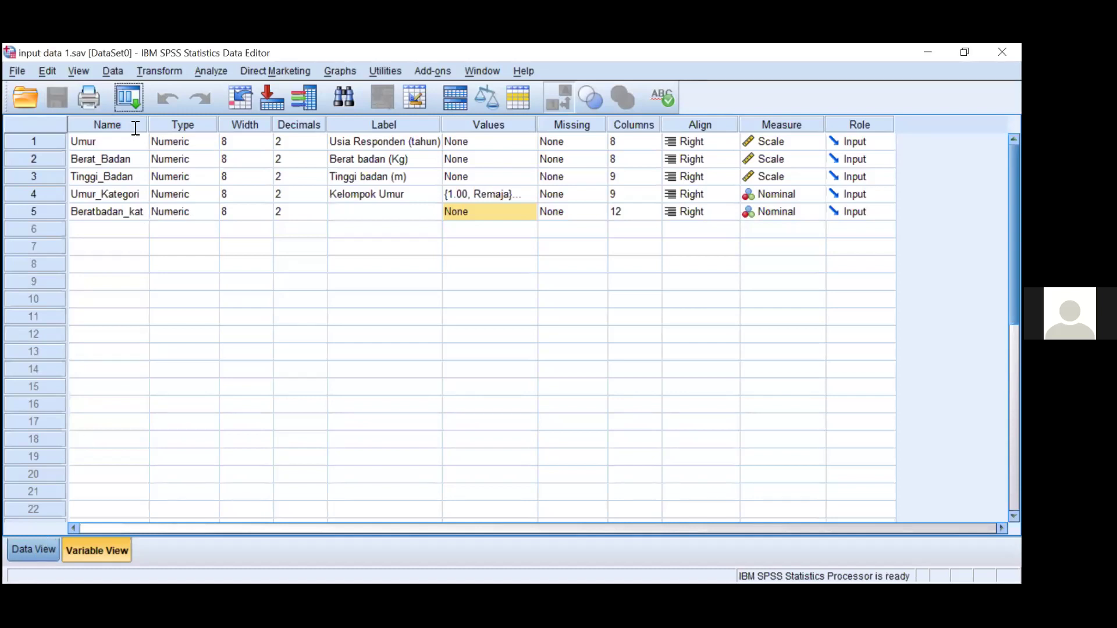
key("ctrl+t")
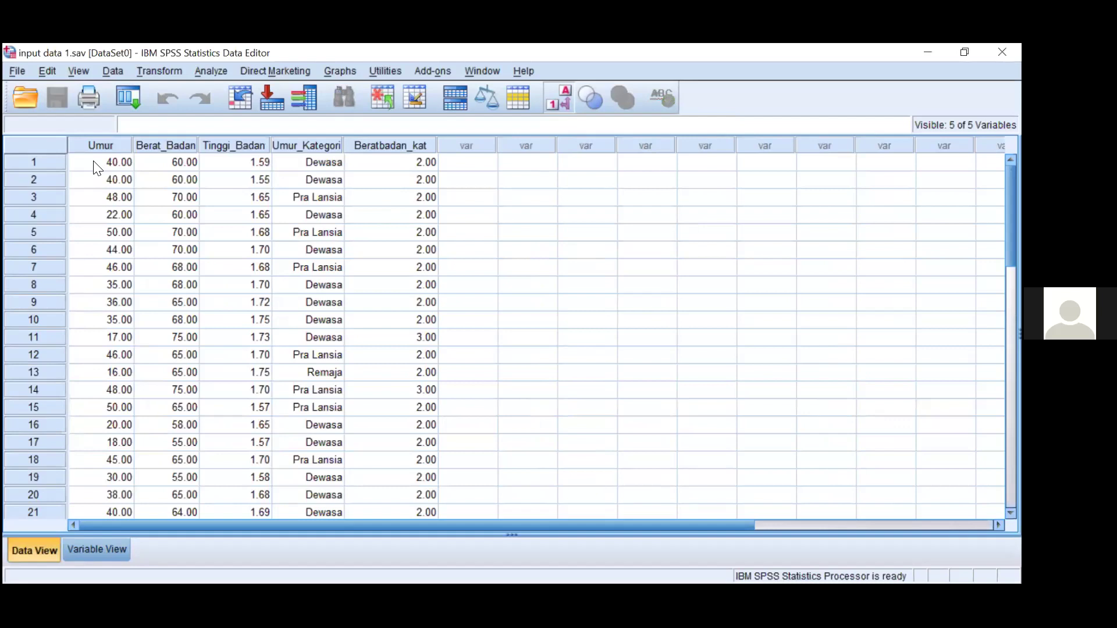
left_click(96, 167)
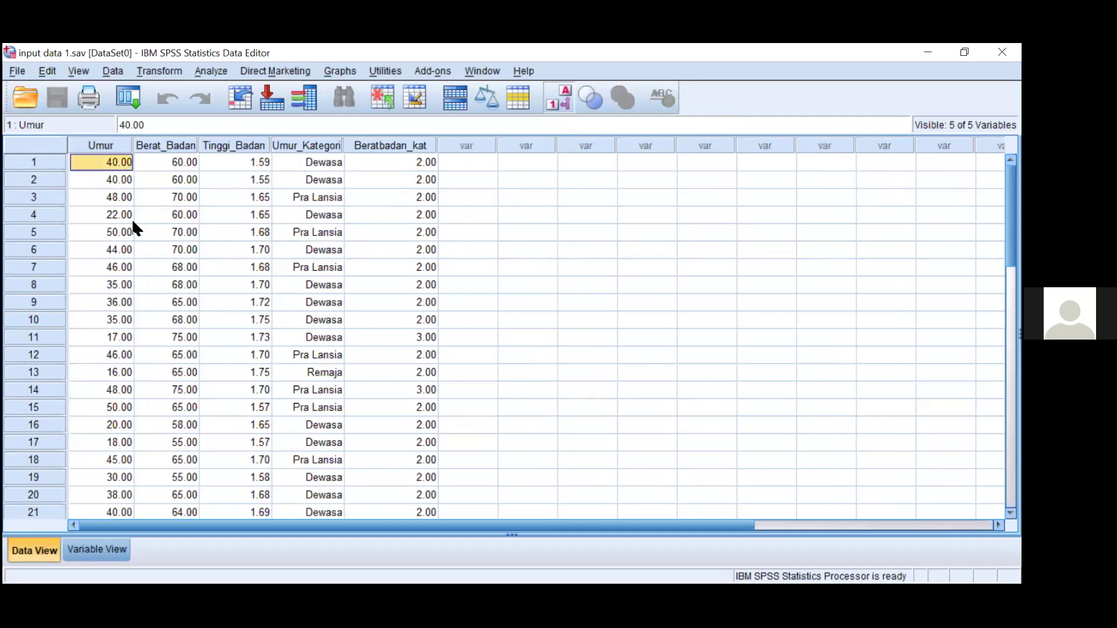
left_click(93, 216)
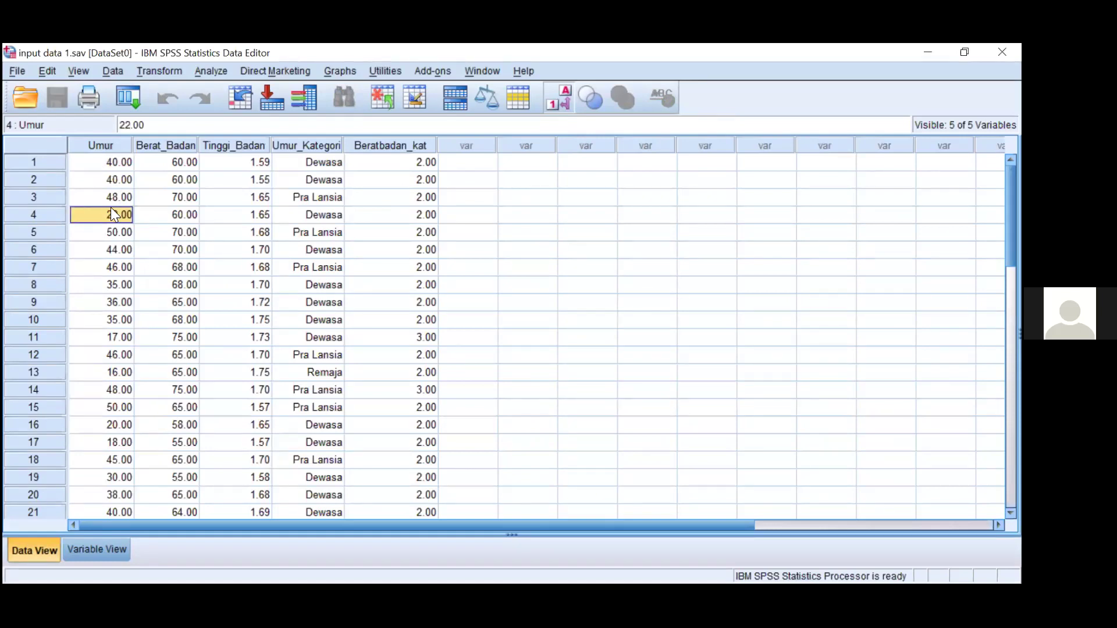
left_click(97, 164)
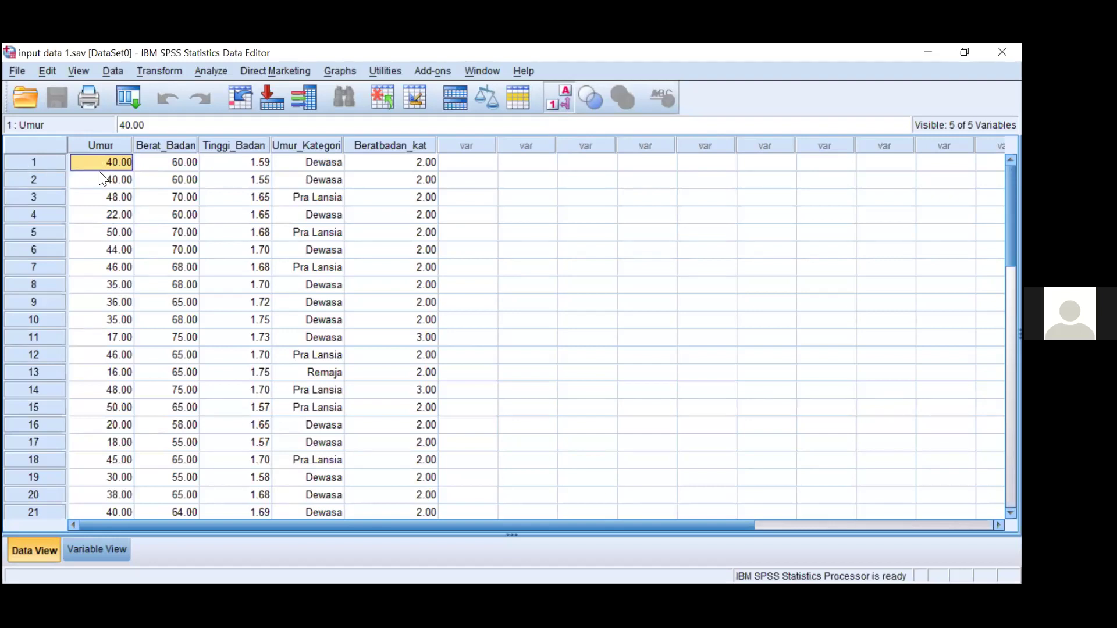
scroll(115, 279, "down", 6)
scroll(115, 280, "down", 2)
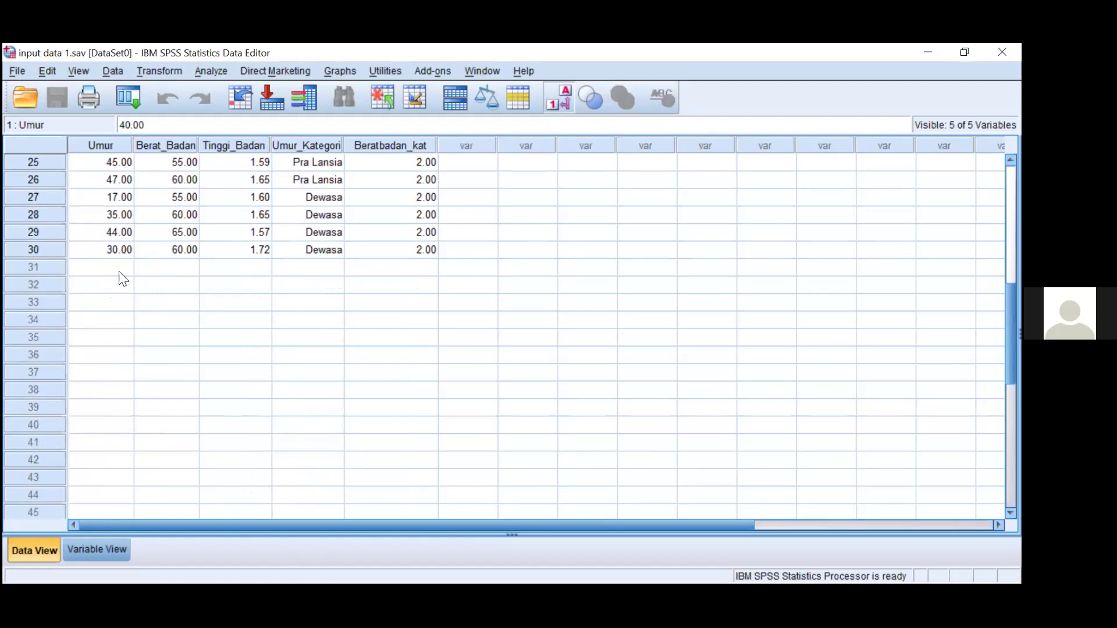
Step: Start saving the output and set the save location to the REGULER PAGI folder inside KUL BIOSTAT 9 on drive D
left_click(98, 274)
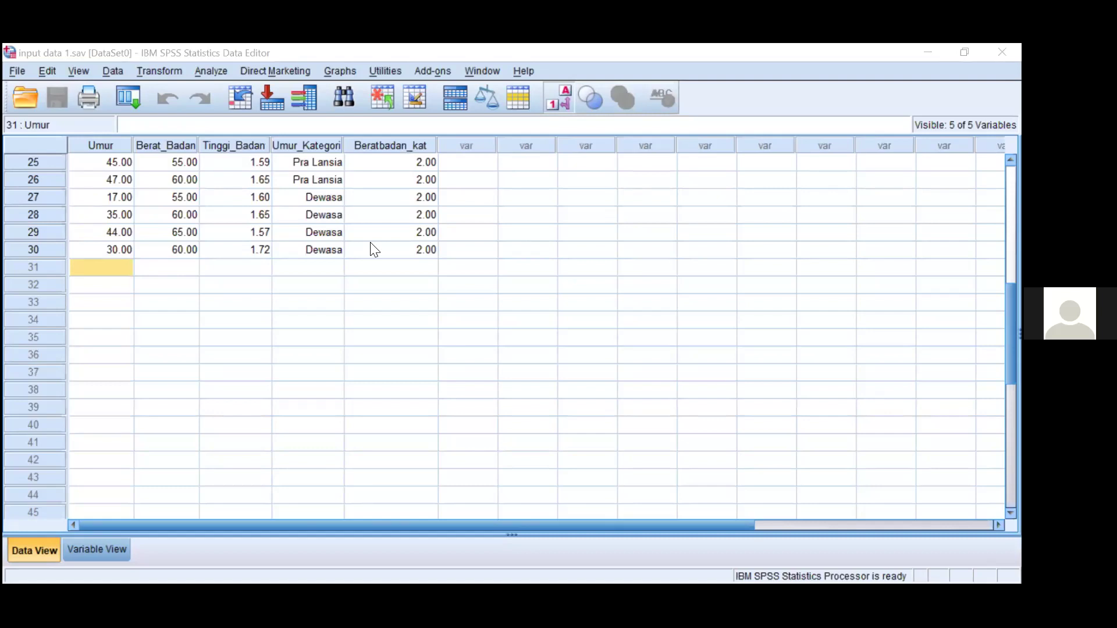
key("ctrl+s")
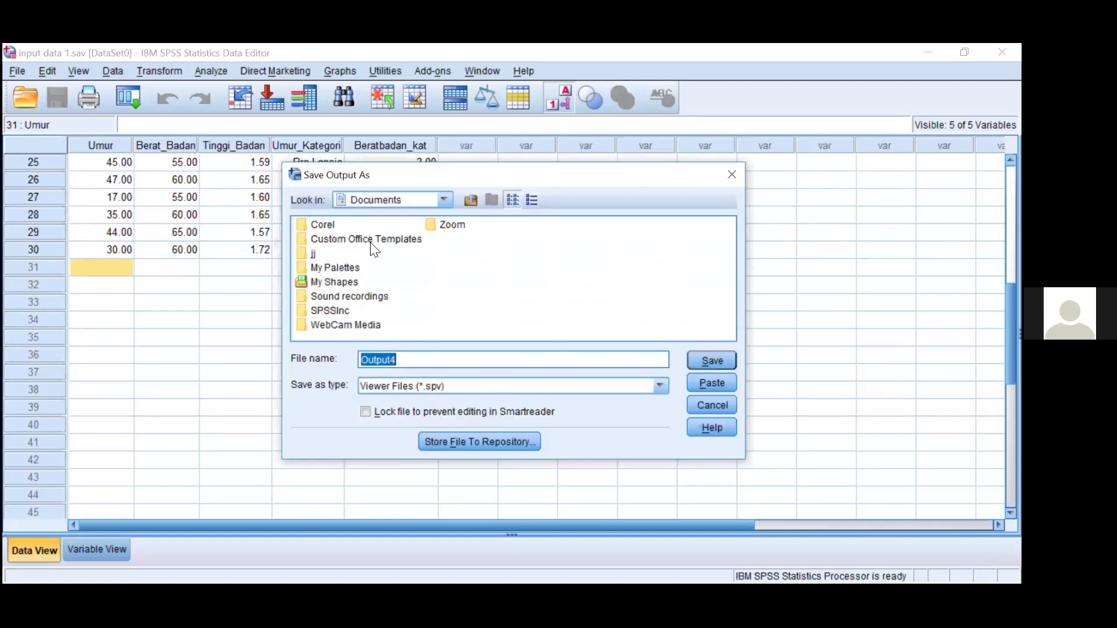
key("alt+Down")
key("Down")
key("Down")
key("Down")
key("Down")
key("Return")
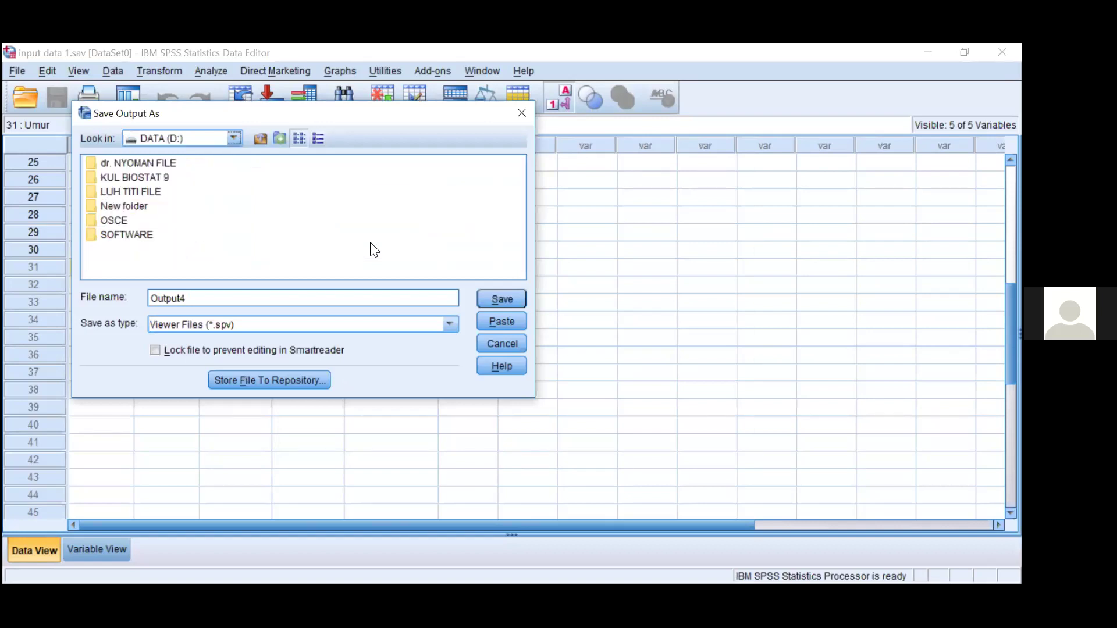
key("Tab")
key("Down")
key("Return")
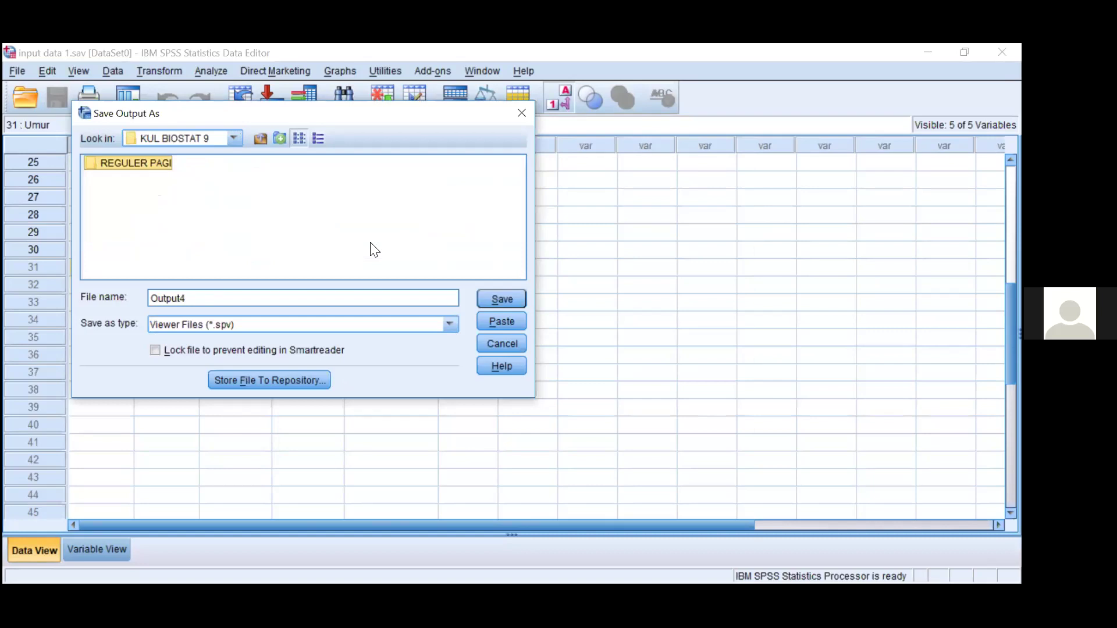
key("Return")
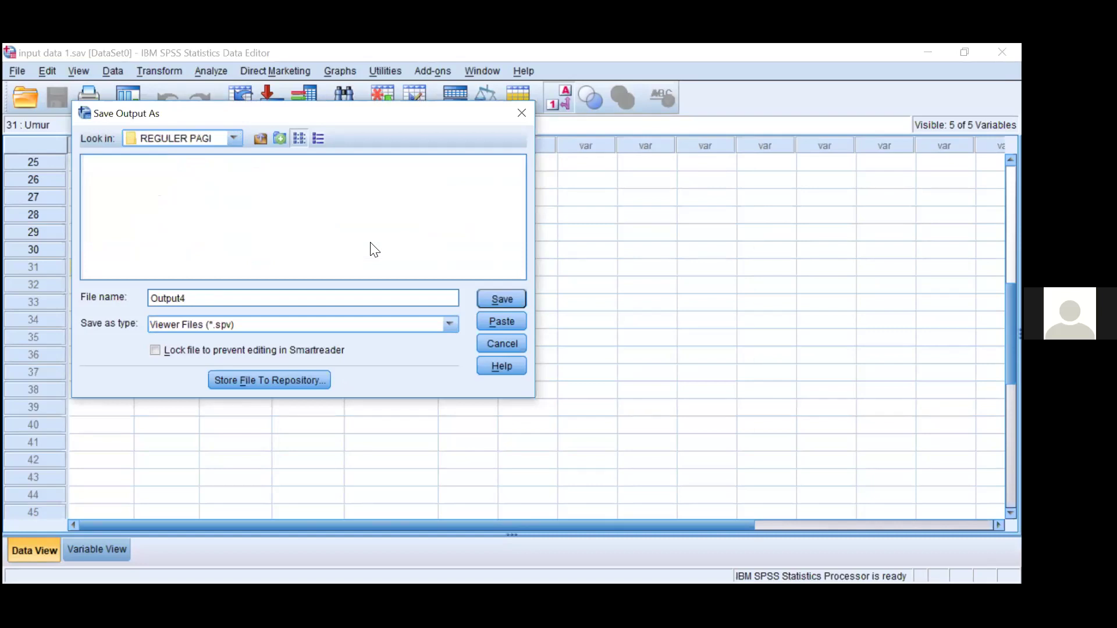
Step: Name the output file Output input data 1 and save it as a Viewer file (*.spv)
key("Tab")
key("Home")
key("End")
key("BackSpace")
type("input data 1")
key("Return")
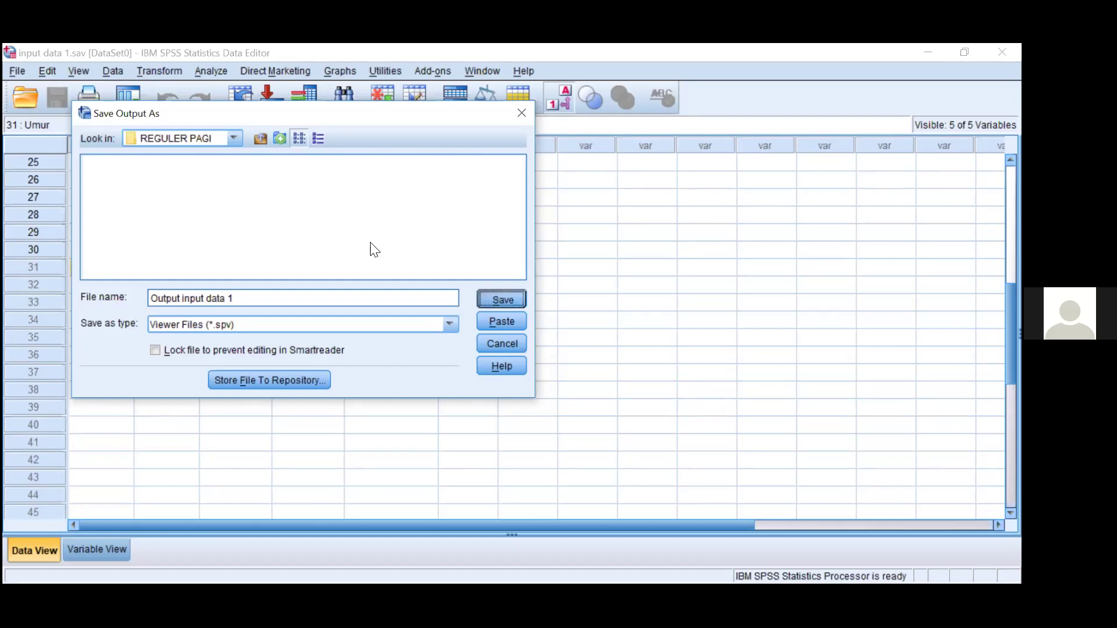
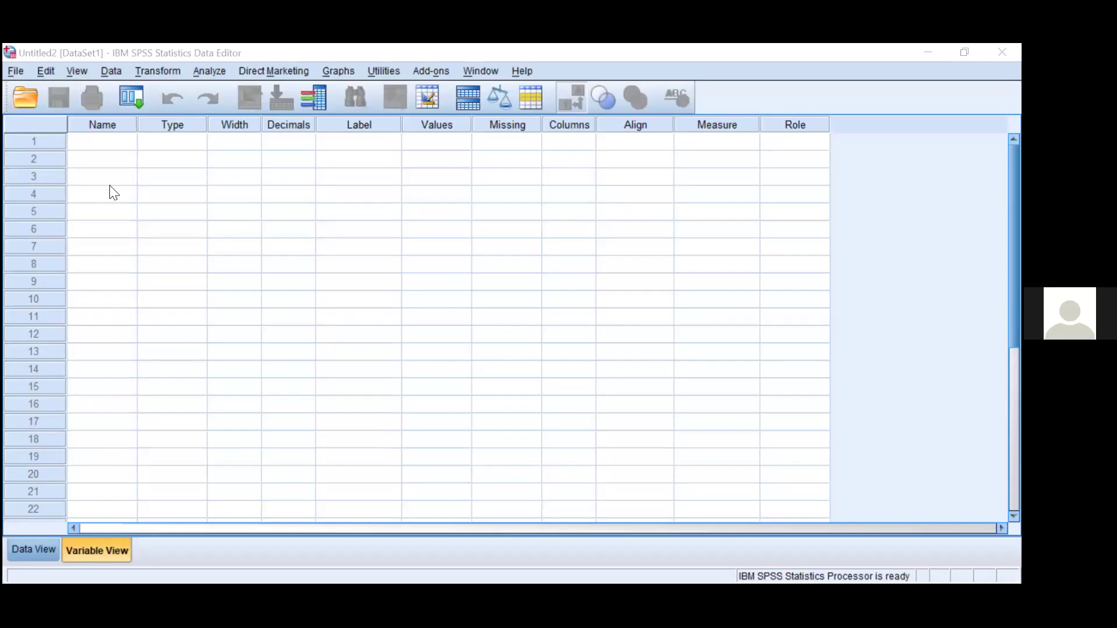
Step: Create the variable kelompok in the first row and label its value 1 as Kelompok Kontrol
left_click(120, 146)
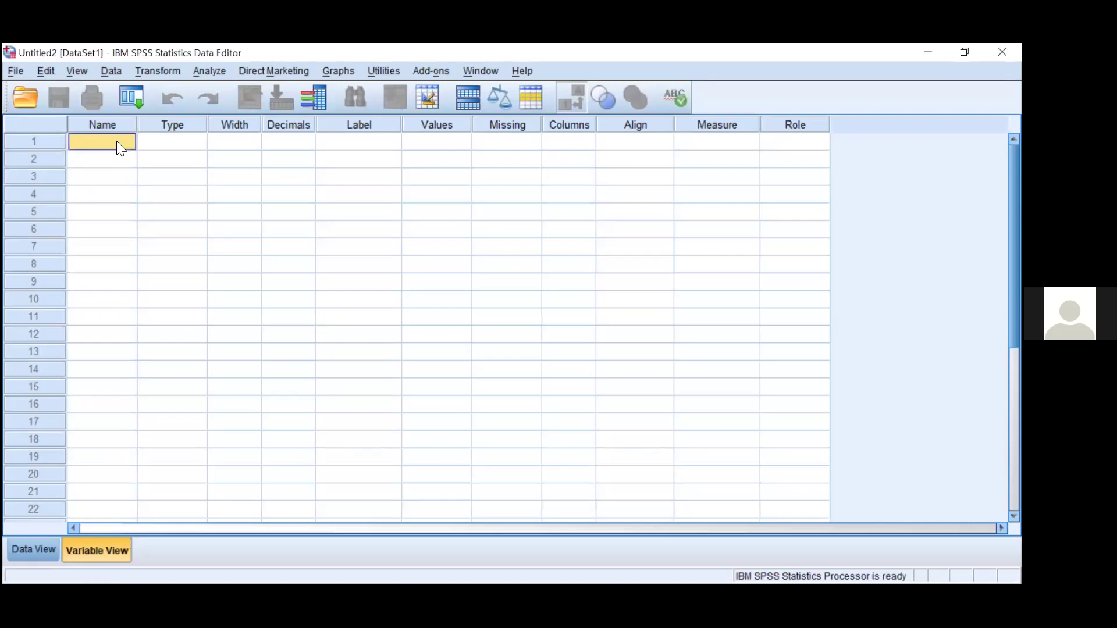
type("kelompok")
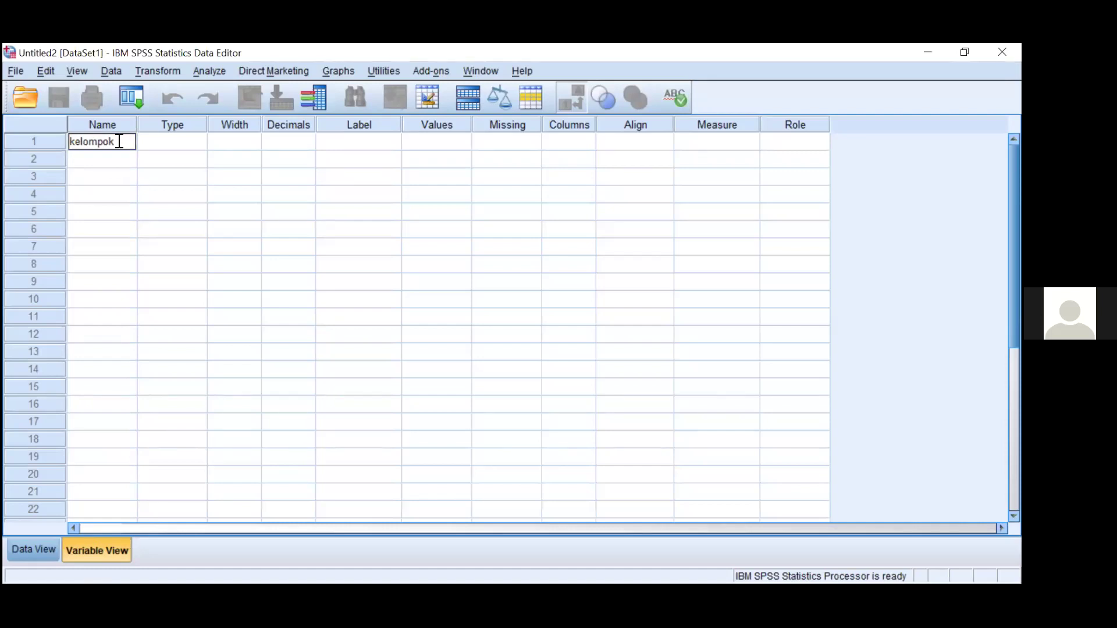
left_click(471, 152)
left_click(459, 142)
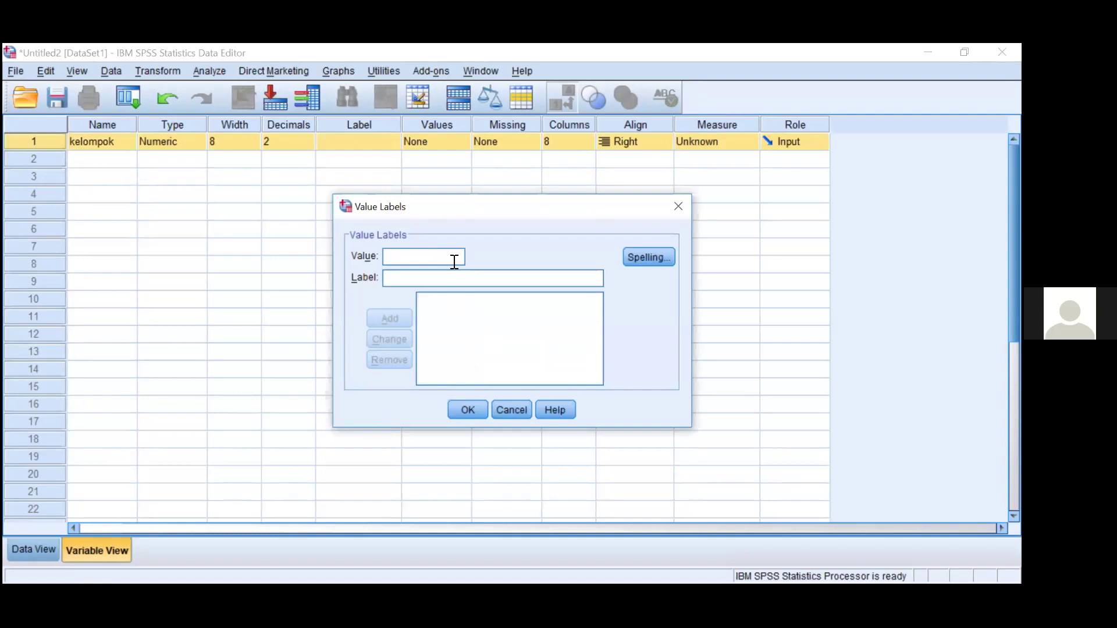
type("1")
left_click(448, 281)
type("Kelom")
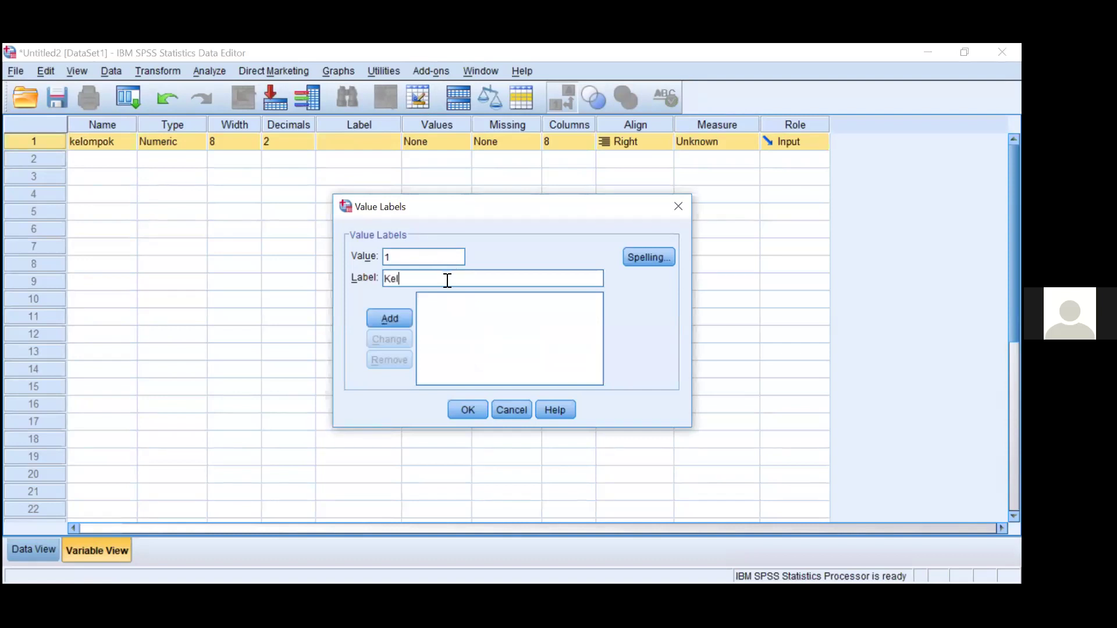
type("pok ")
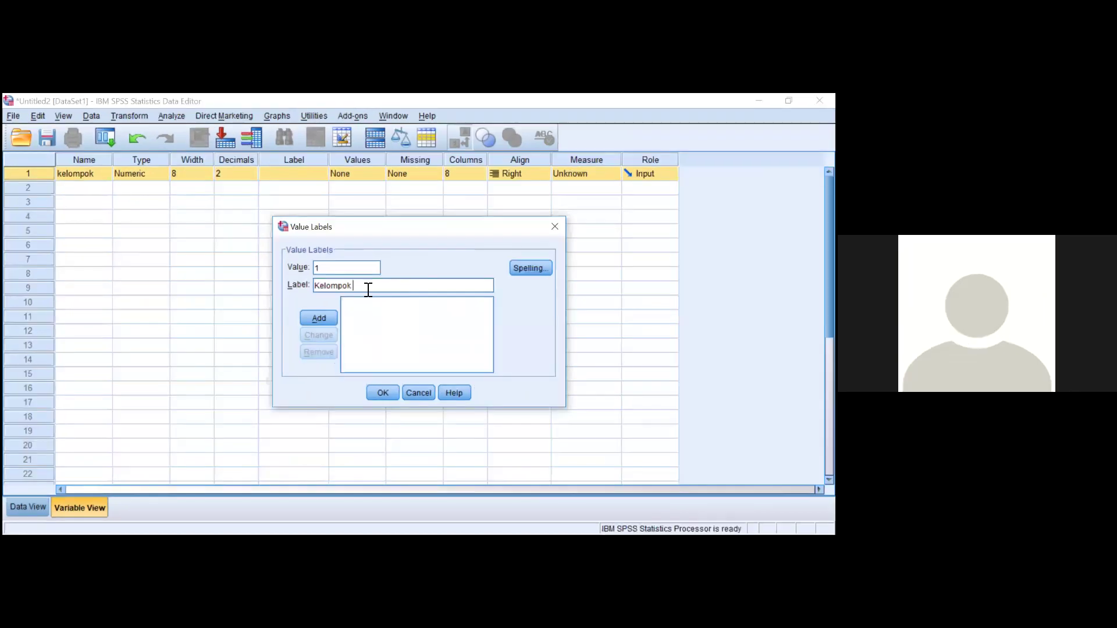
type("Kontrol")
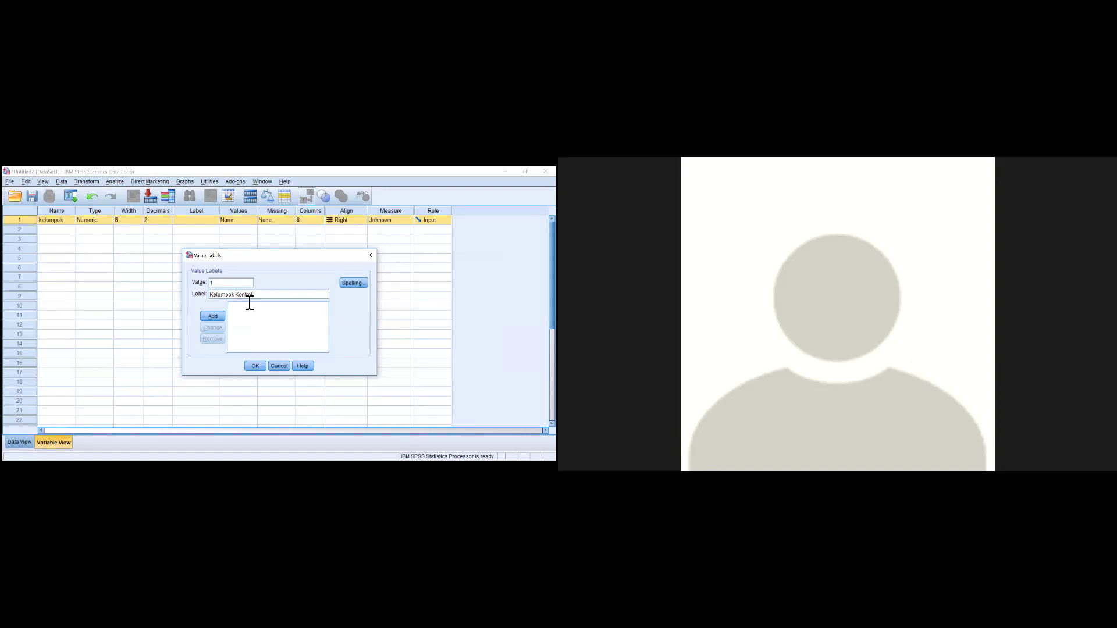
left_click(222, 319)
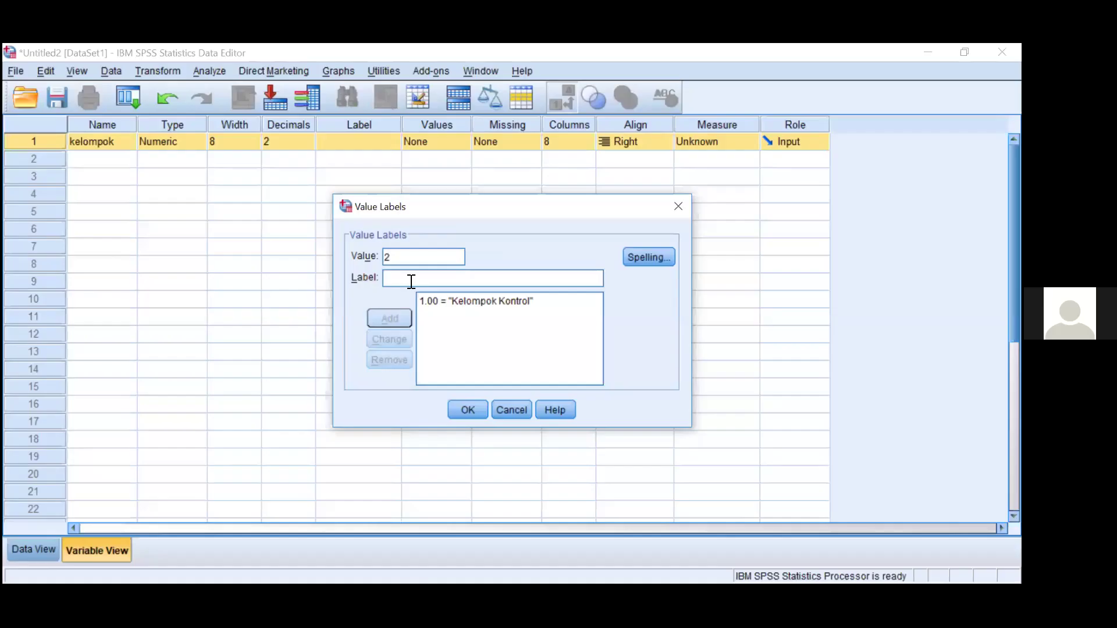
Step: Label value 2 of kelompok as Kelompok Perlakuan and apply the value labels
type("Kelompok Perlakuan")
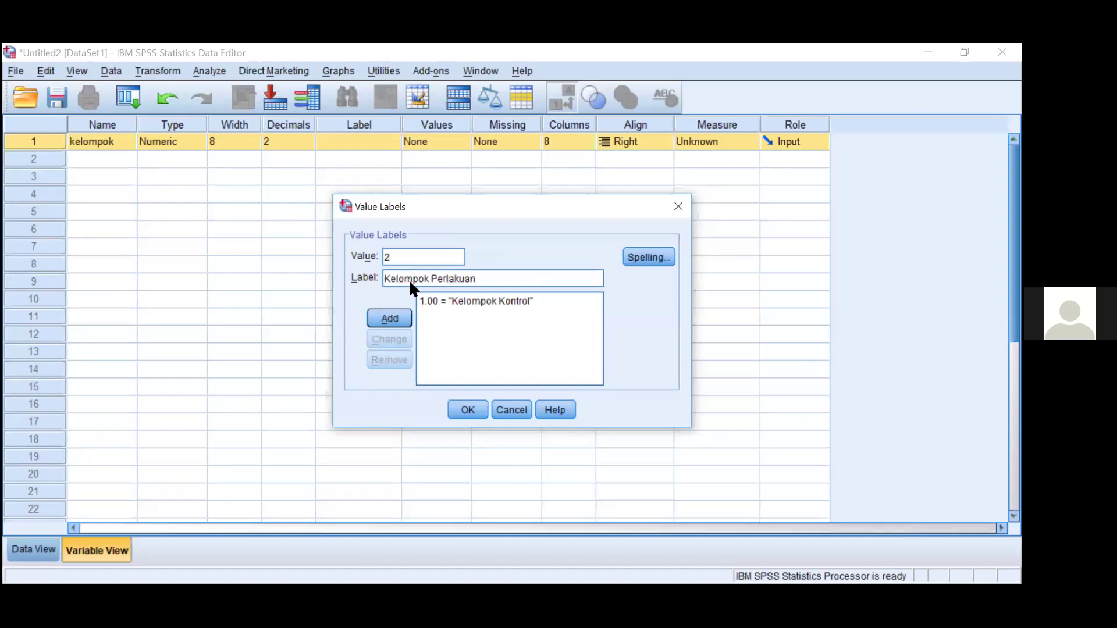
left_click(389, 319)
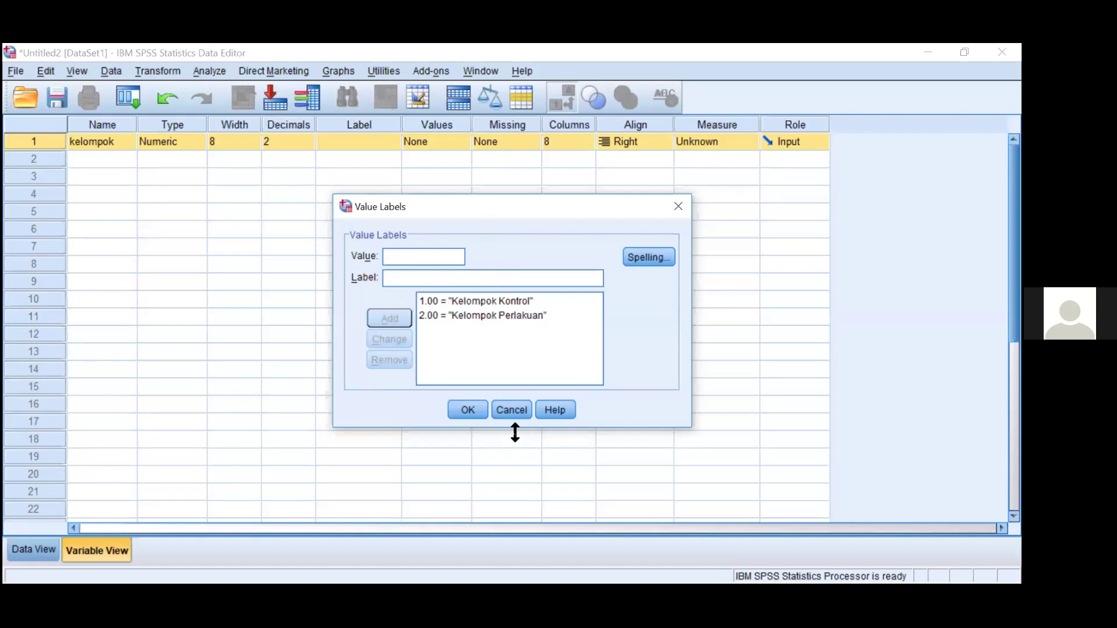
left_click(472, 407)
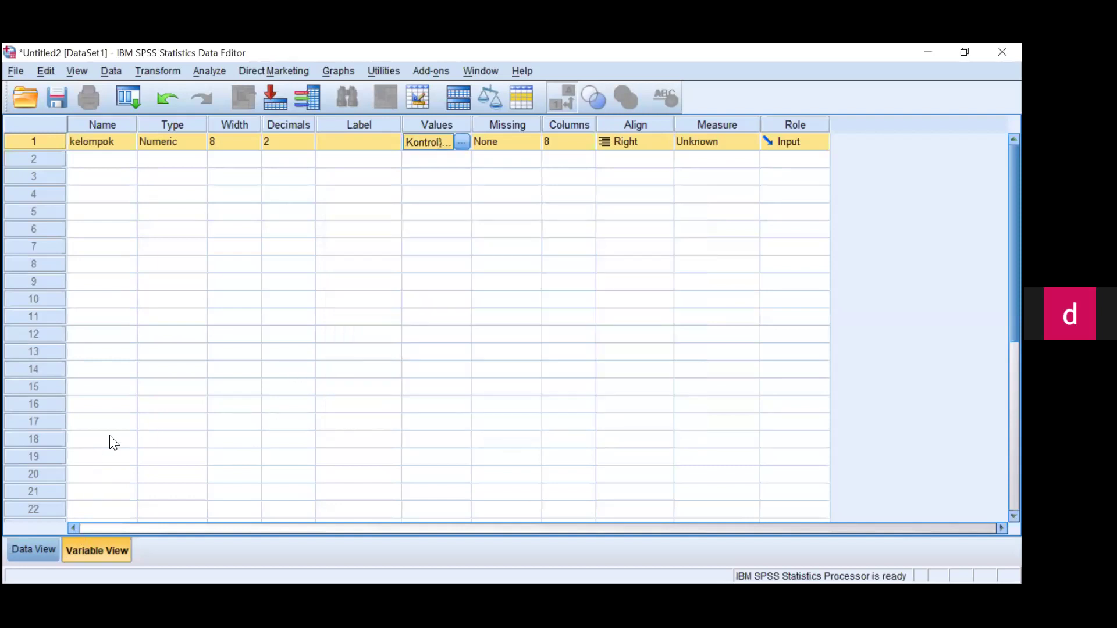
Step: Paste the copied group codes of 1 into kelompok from case 1 and display numeric codes instead of value labels
left_click(33, 550)
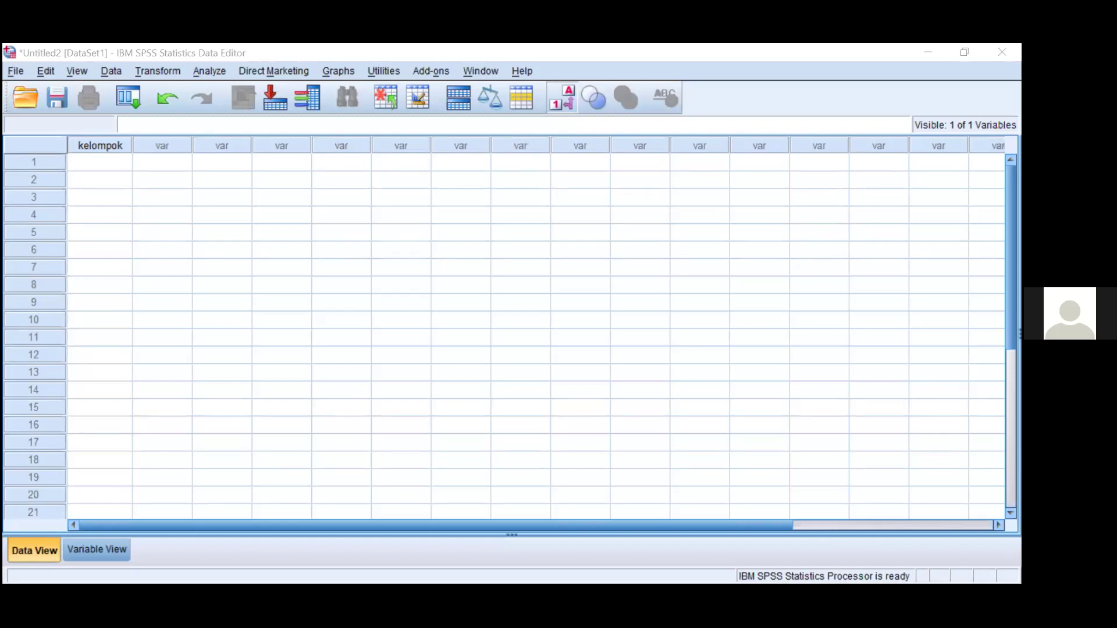
left_click(110, 164)
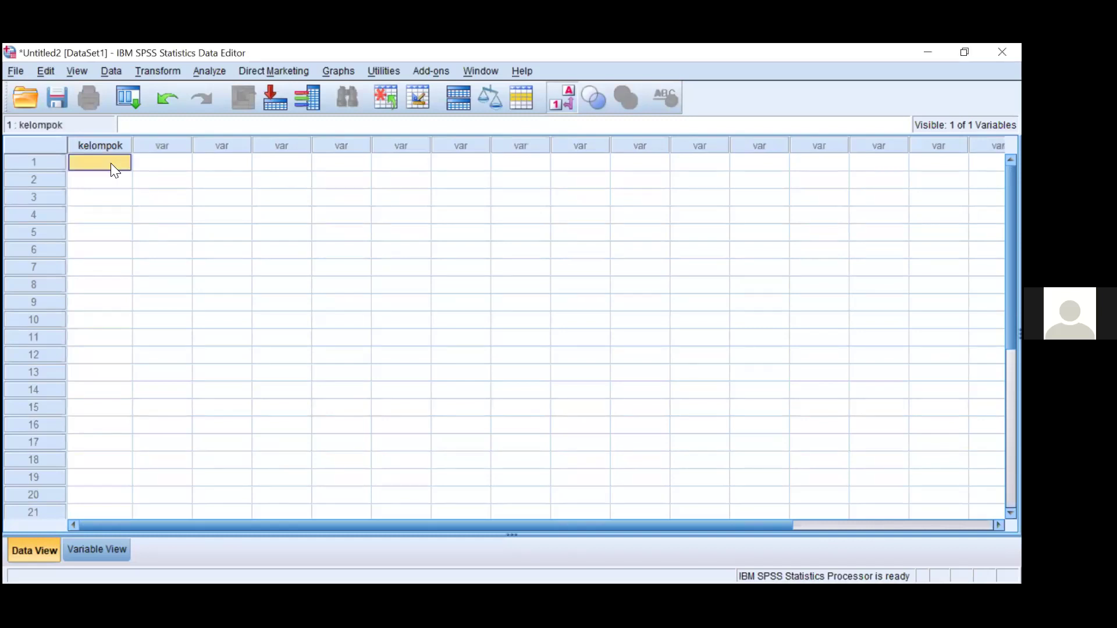
right_click(110, 163)
left_click(152, 216)
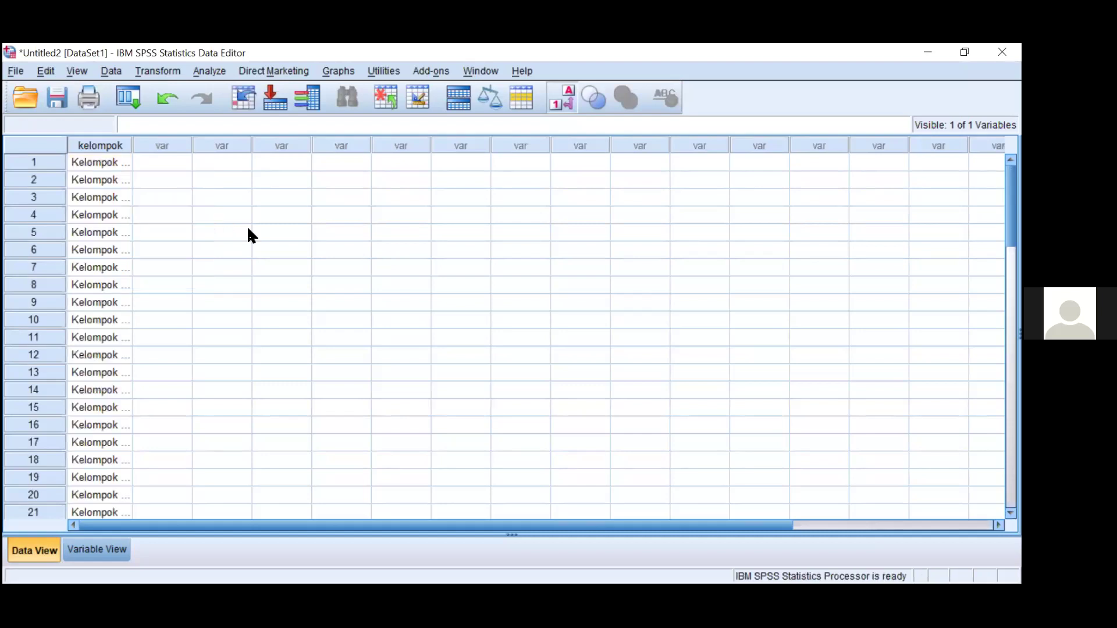
left_click(73, 71)
left_click(117, 190)
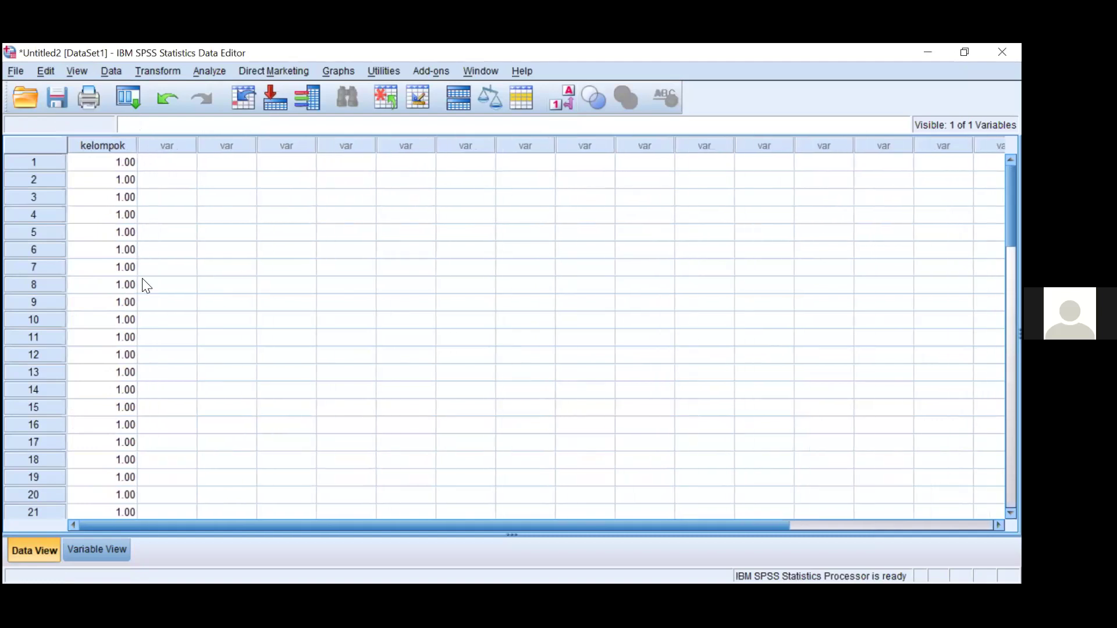
Step: Paste the copied group codes of 2 into kelompok starting at case 51
scroll(142, 279, "down", 13)
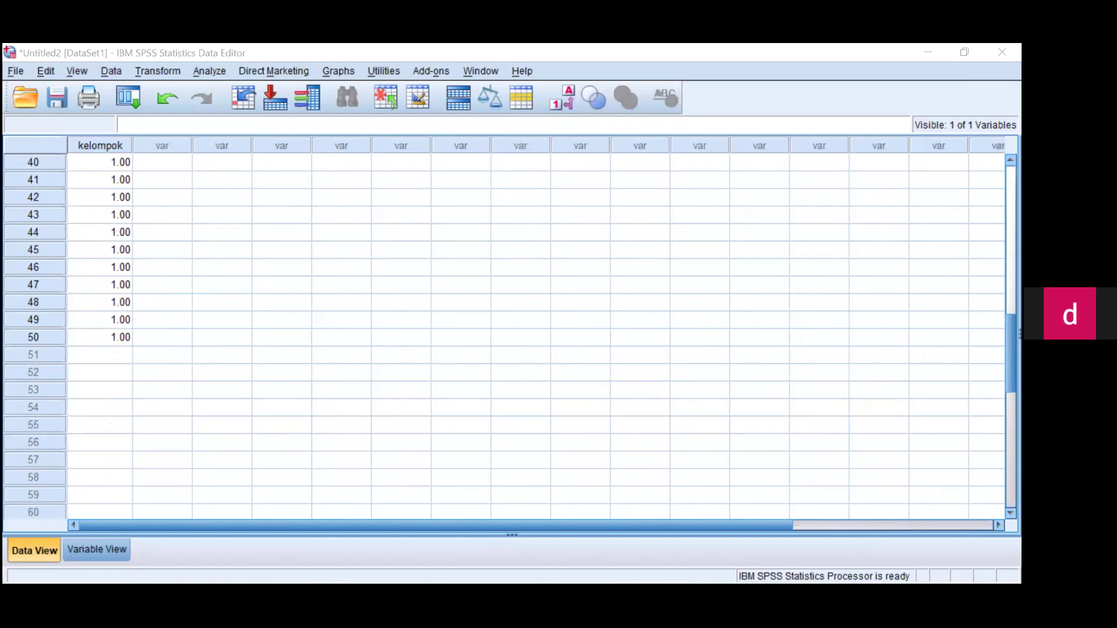
left_click(107, 354)
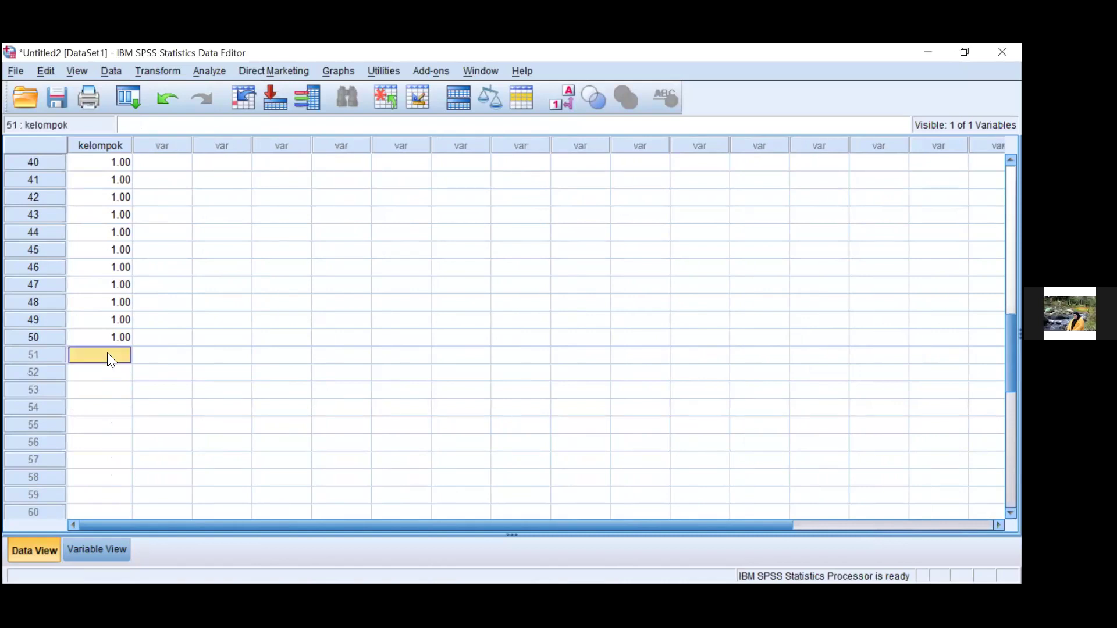
right_click(108, 354)
left_click(156, 406)
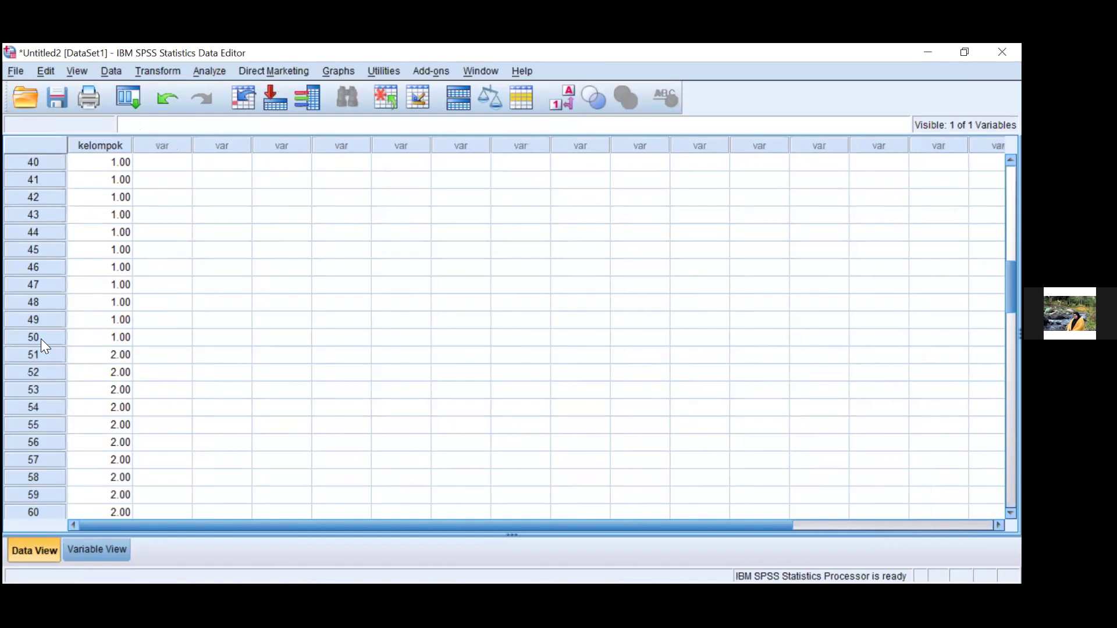
Step: Highlight cases 50 and 51 and examine the kelompok codes from the first case to where the group changes
left_click_drag(41, 339, 85, 351)
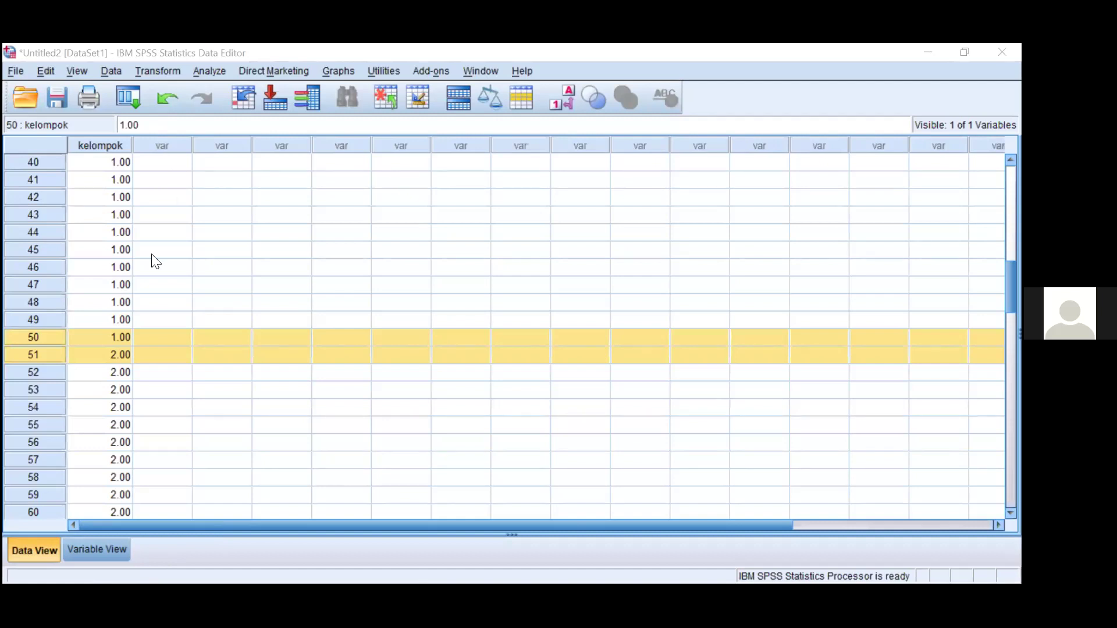
scroll(168, 329, "up", 1)
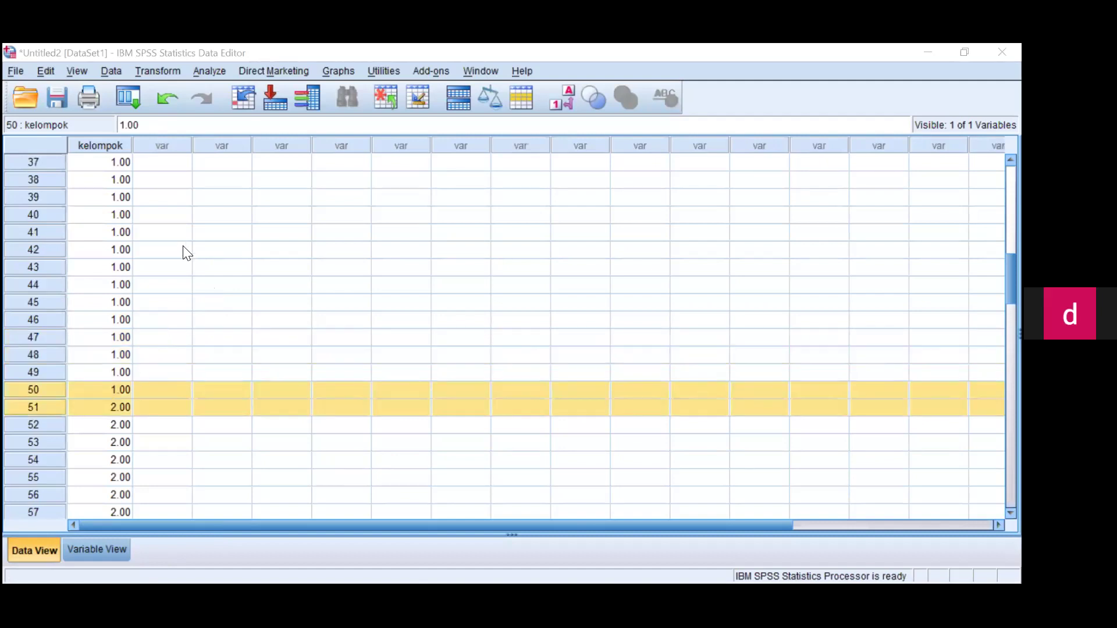
scroll(187, 253, "up", 6)
scroll(186, 253, "up", 6)
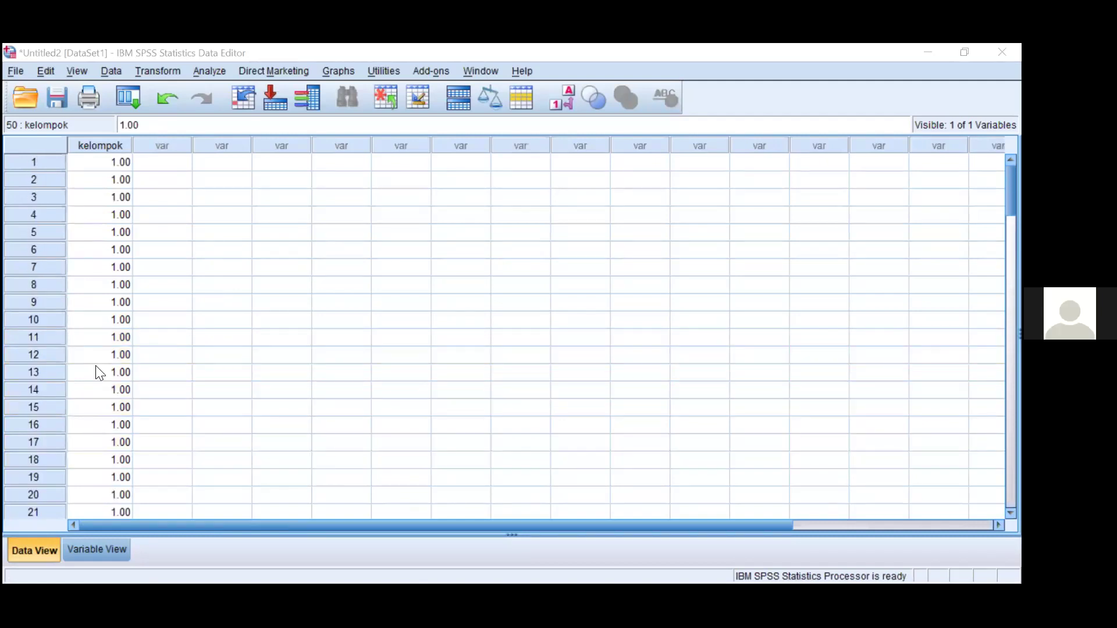
scroll(146, 356, "down", 1)
scroll(152, 360, "down", 9)
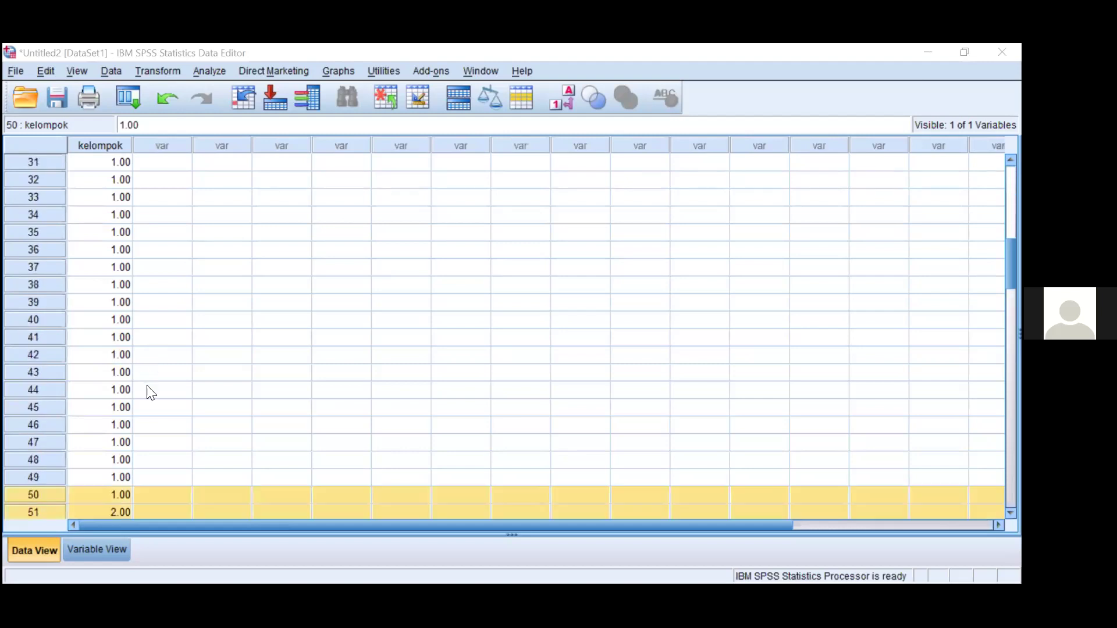
scroll(154, 424, "down", 2)
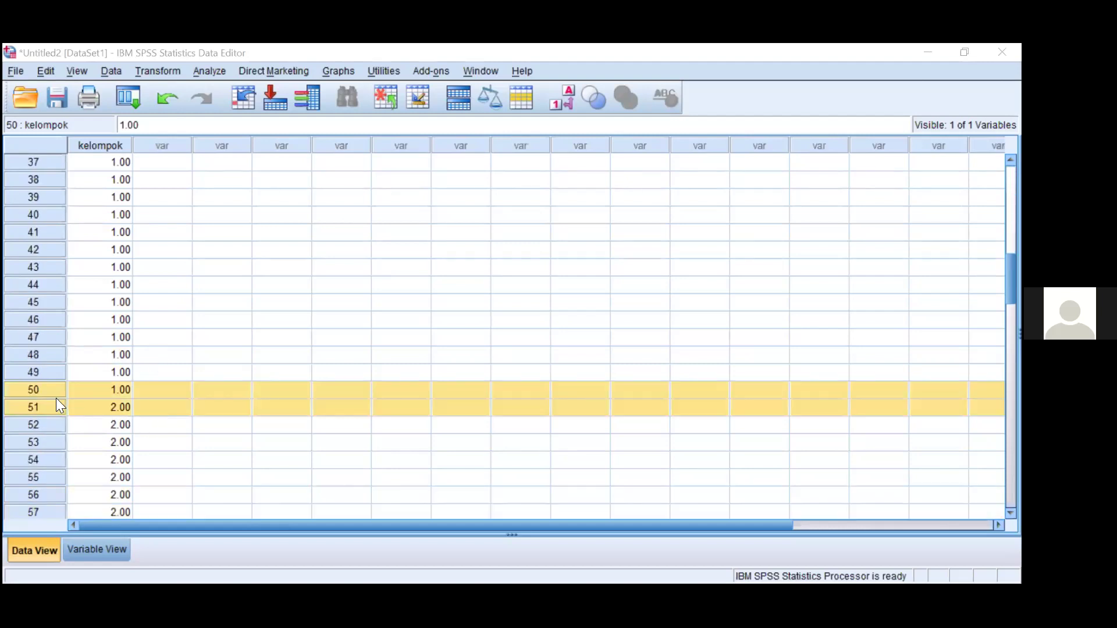
scroll(58, 396, "down", 1)
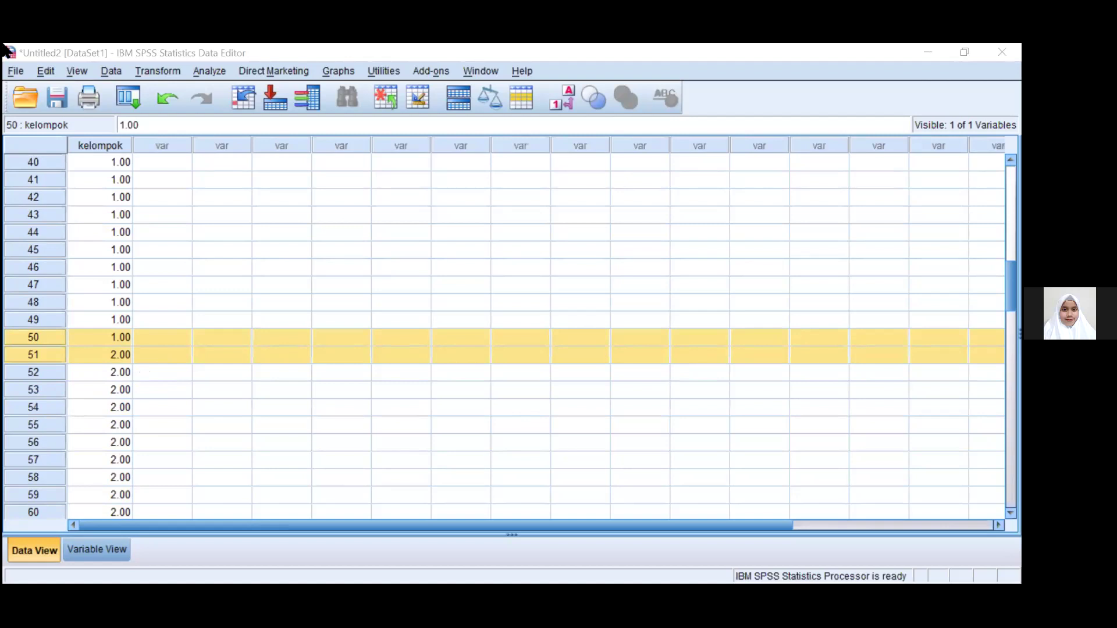
Step: Display value labels instead of codes and widen the kelompok column to fit the full group names
left_click(77, 70)
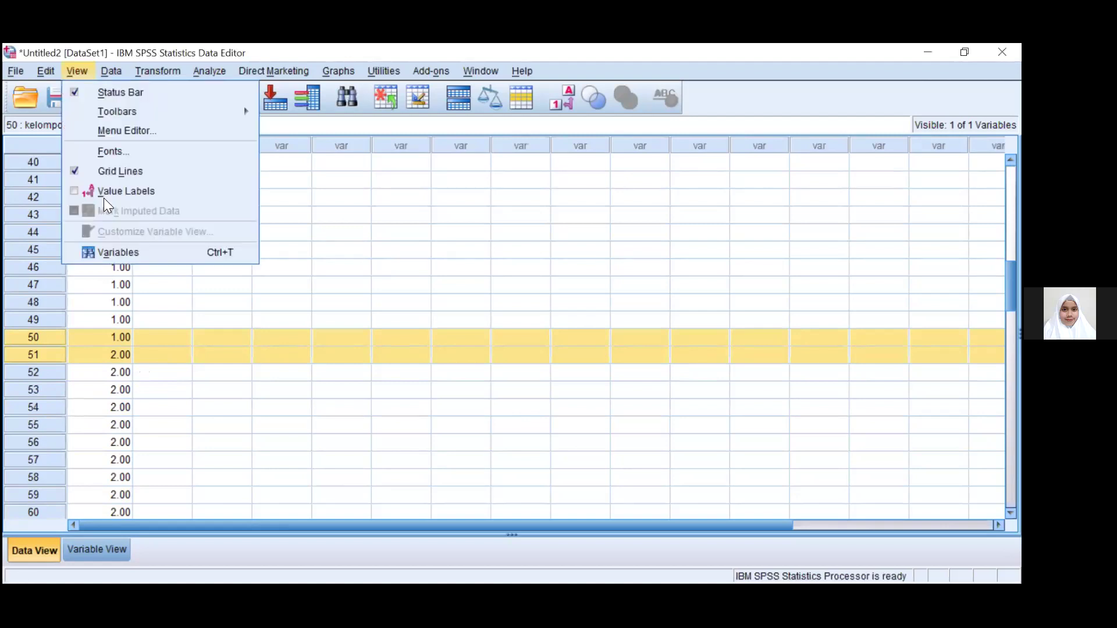
left_click(115, 188)
left_click_drag(133, 149, 176, 175)
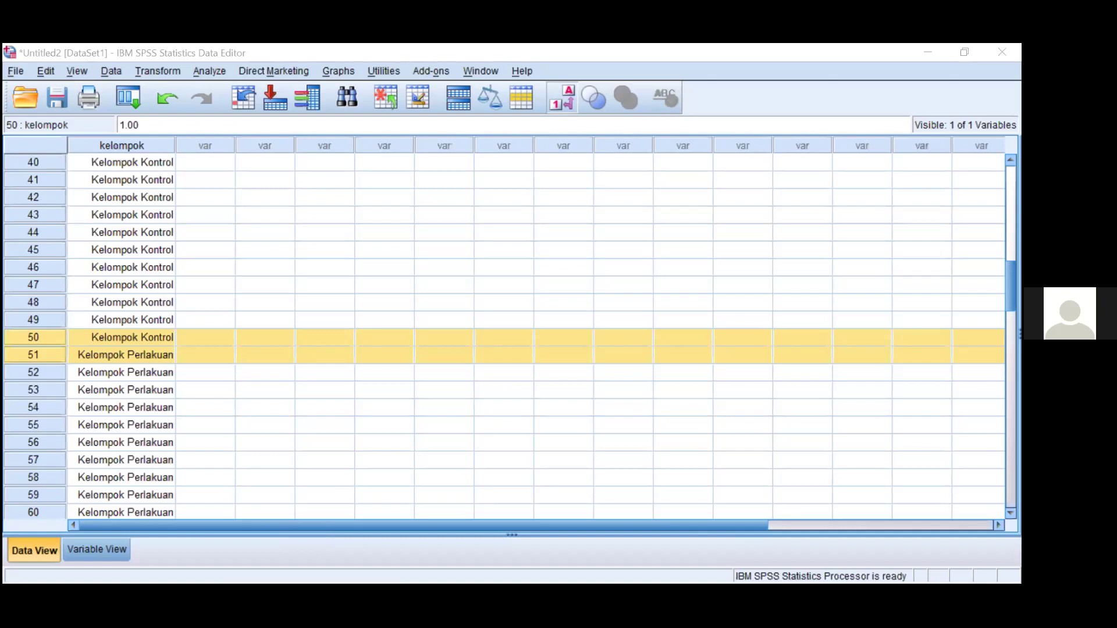
Step: Paste the copied measurements for Kelompok Perlakuan into the empty column beside kelompok, starting at case 51, and check the pasted rows
right_click(206, 352)
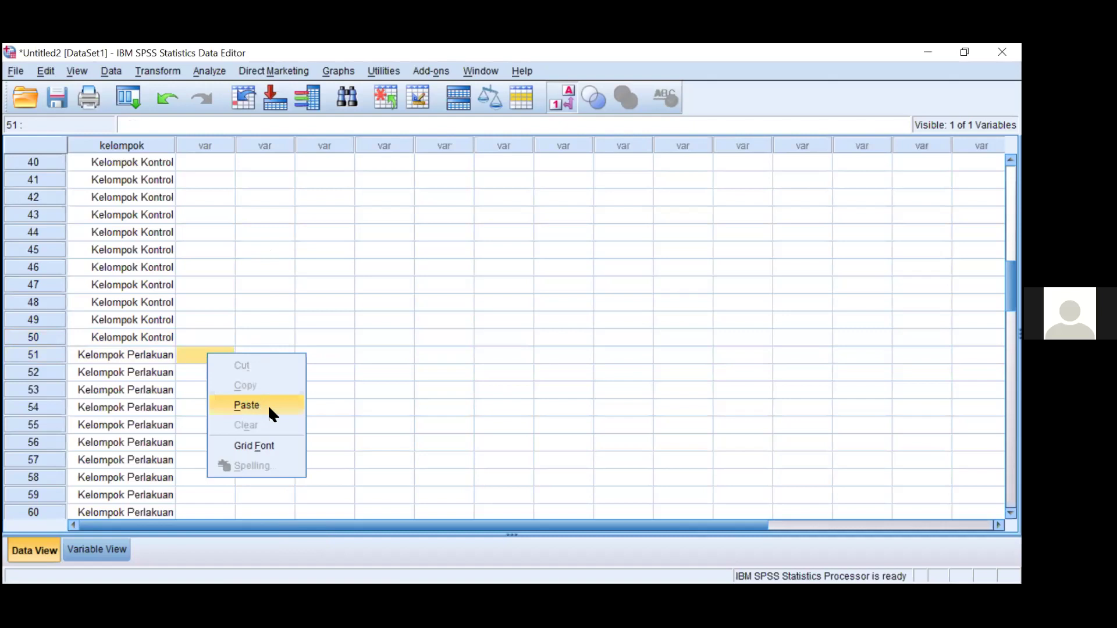
left_click(268, 403)
scroll(269, 419, "down", 6)
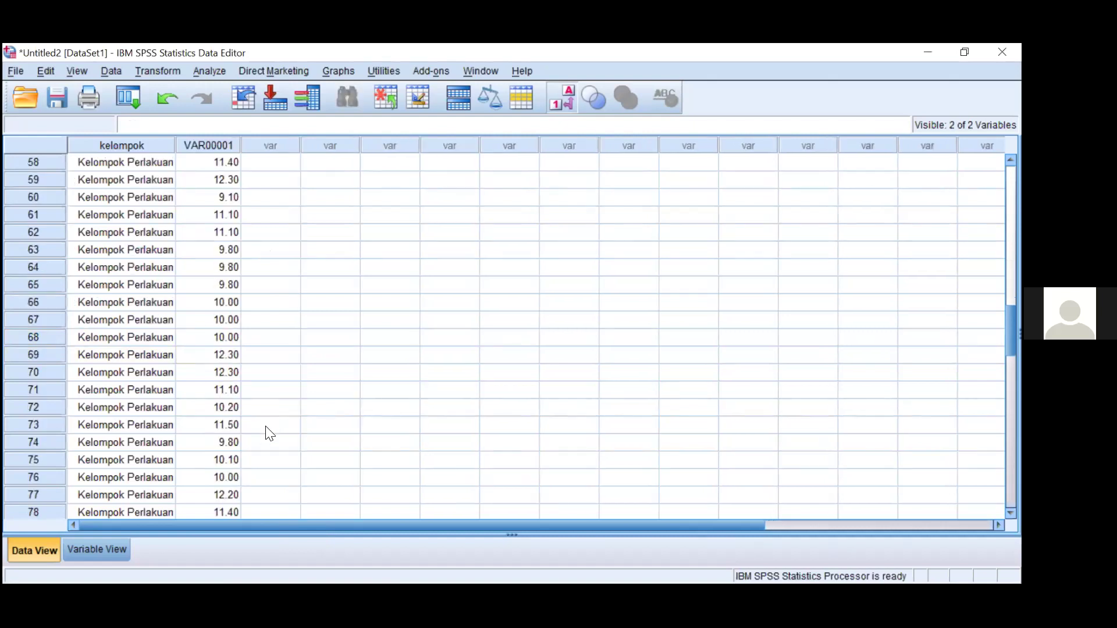
scroll(270, 433, "down", 7)
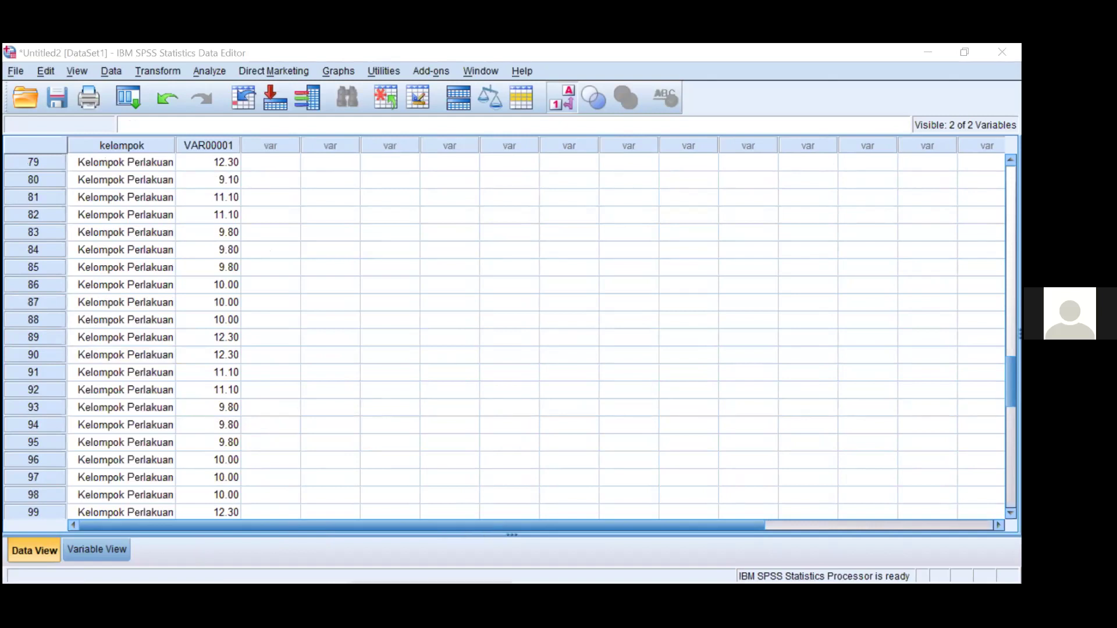
Step: Paste the copied measurements for Kelompok Kontrol into the column beside kelompok, starting at case 1
left_click(218, 297)
scroll(219, 297, "up", 4)
scroll(200, 442, "down", 8)
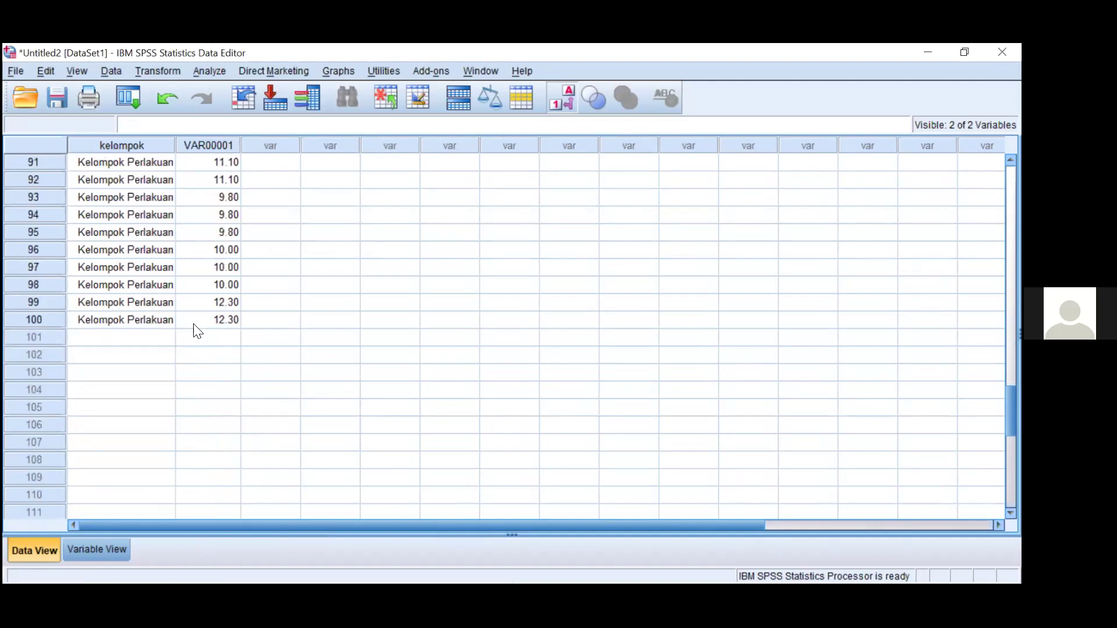
scroll(195, 329, "up", 18)
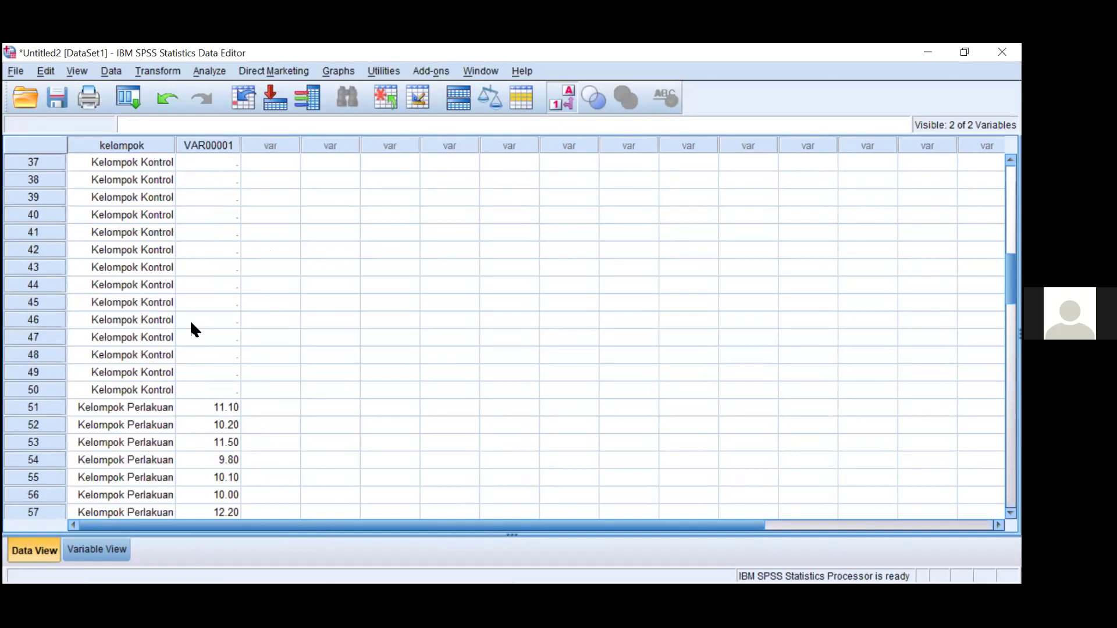
scroll(190, 319, "up", 12)
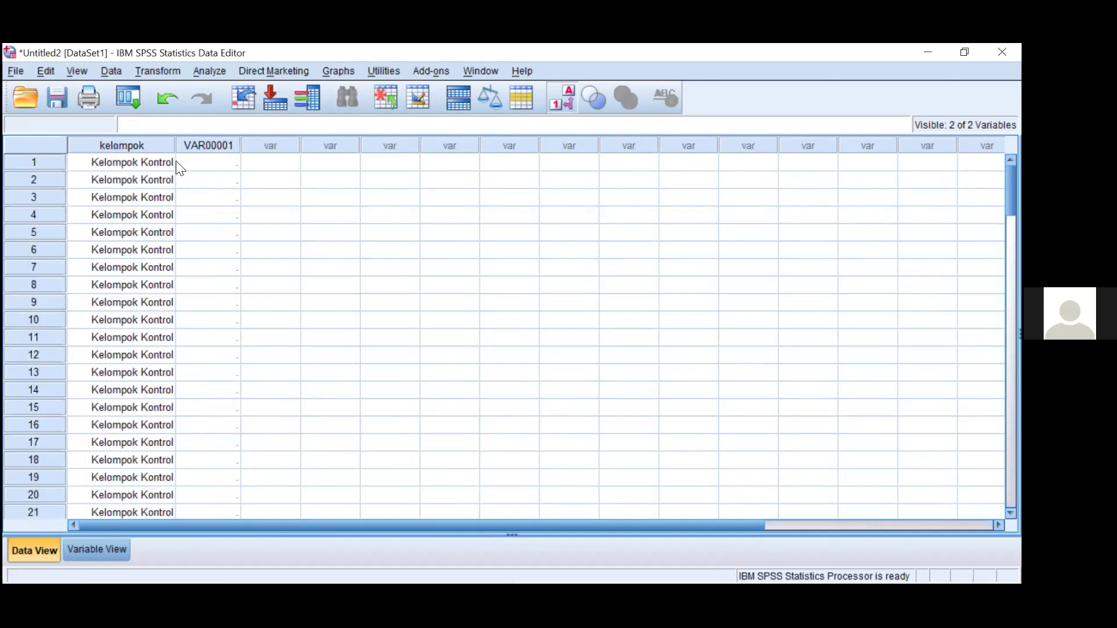
left_click(209, 164)
right_click(209, 164)
left_click(253, 216)
Step: Rename the second variable HB and give it the label Hb (gr%)
left_click(96, 550)
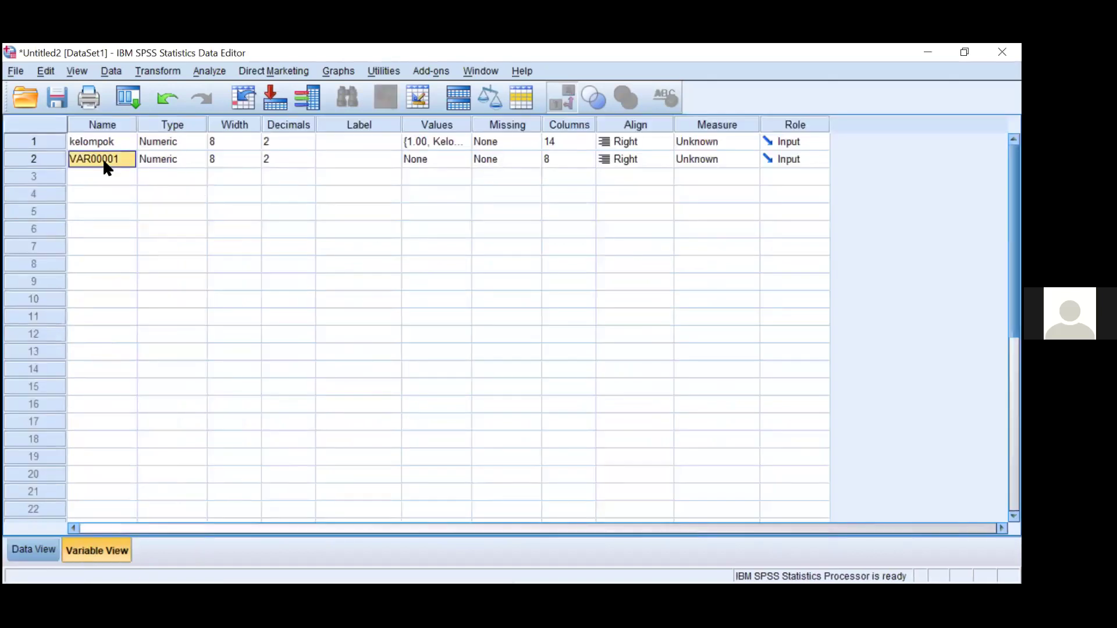
type("HB")
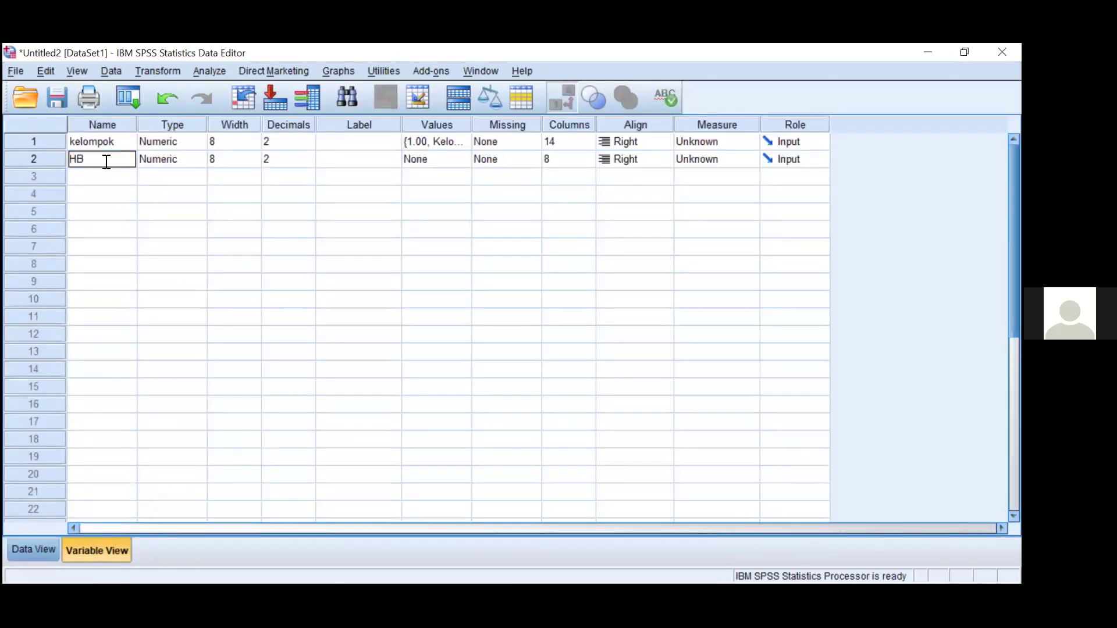
left_click(372, 169)
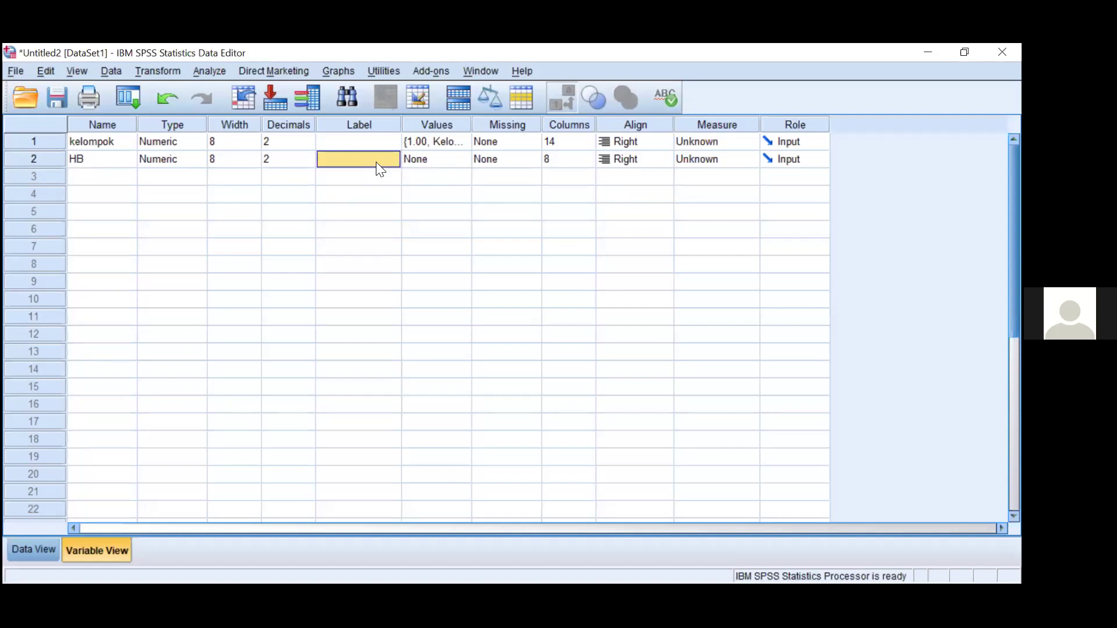
type("Hb")
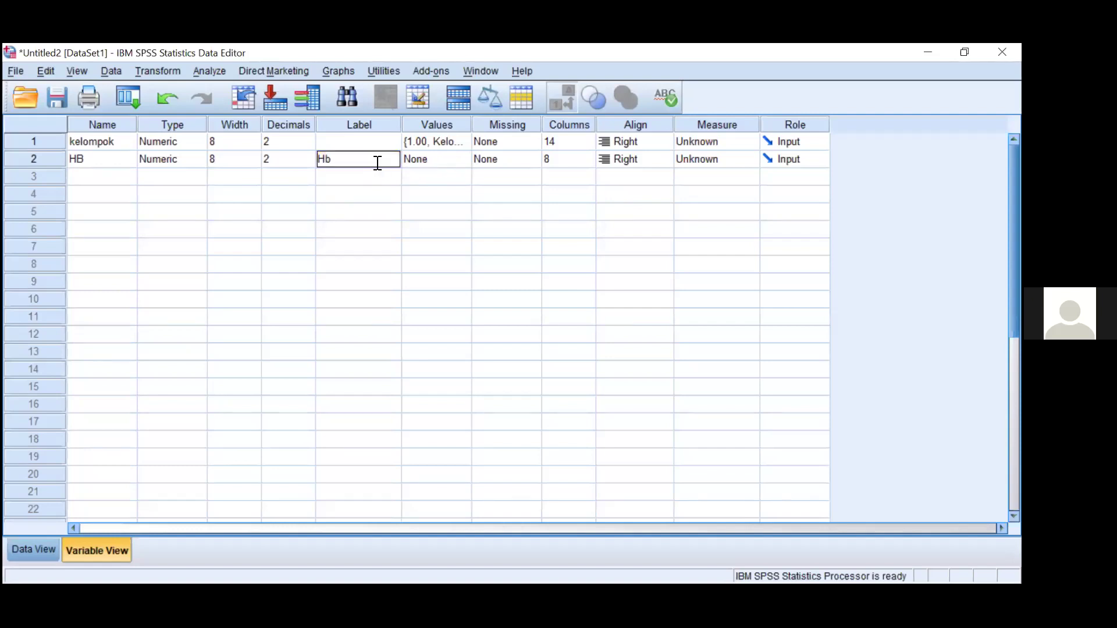
type(" (gr%)")
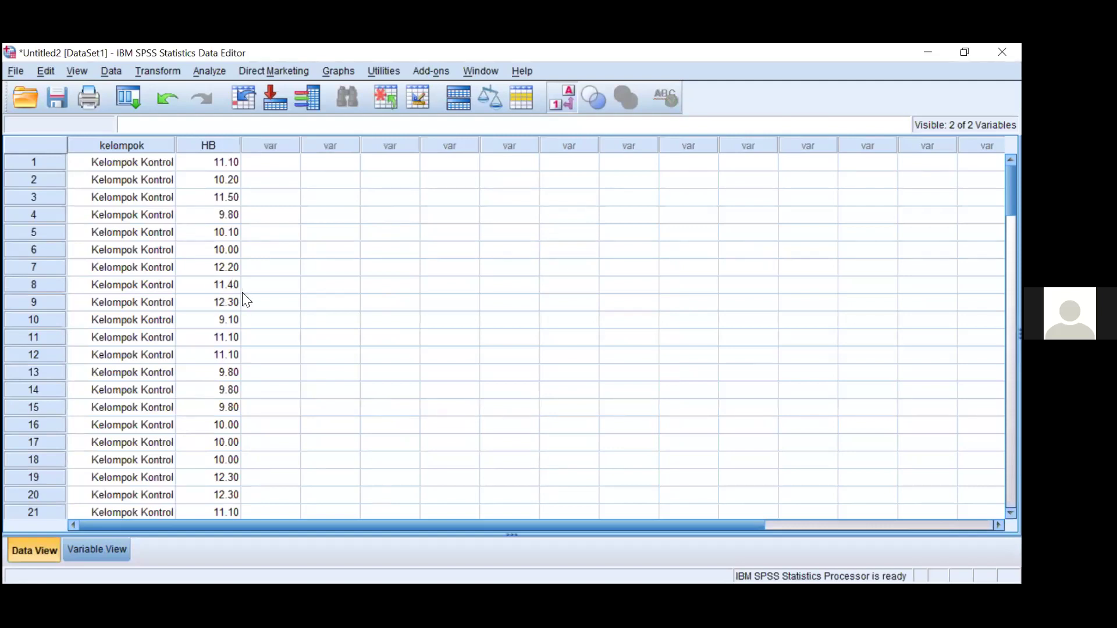
Step: Widen the kelompok column slightly and review the HB values across the control and treatment groups
scroll(247, 298, "down", 1)
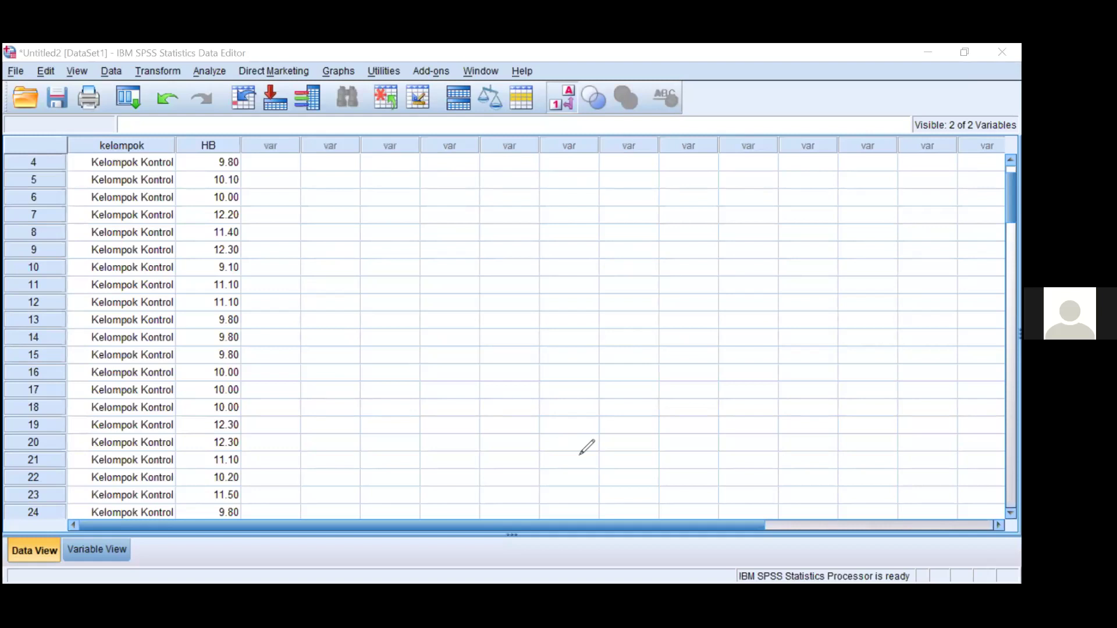
scroll(338, 294, "up", 1)
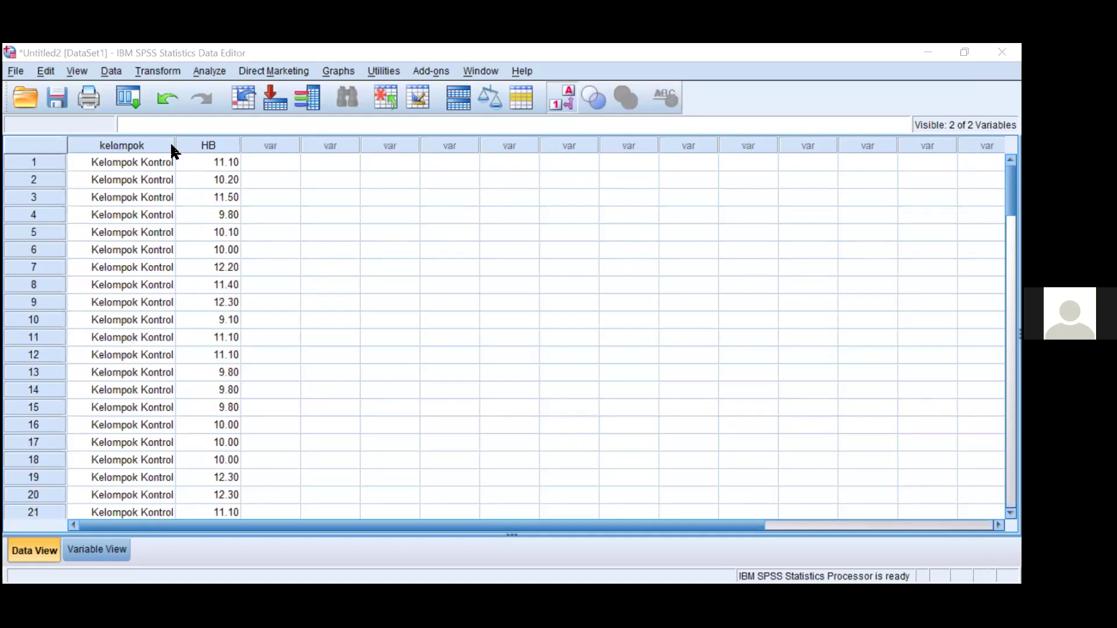
left_click_drag(175, 145, 182, 145)
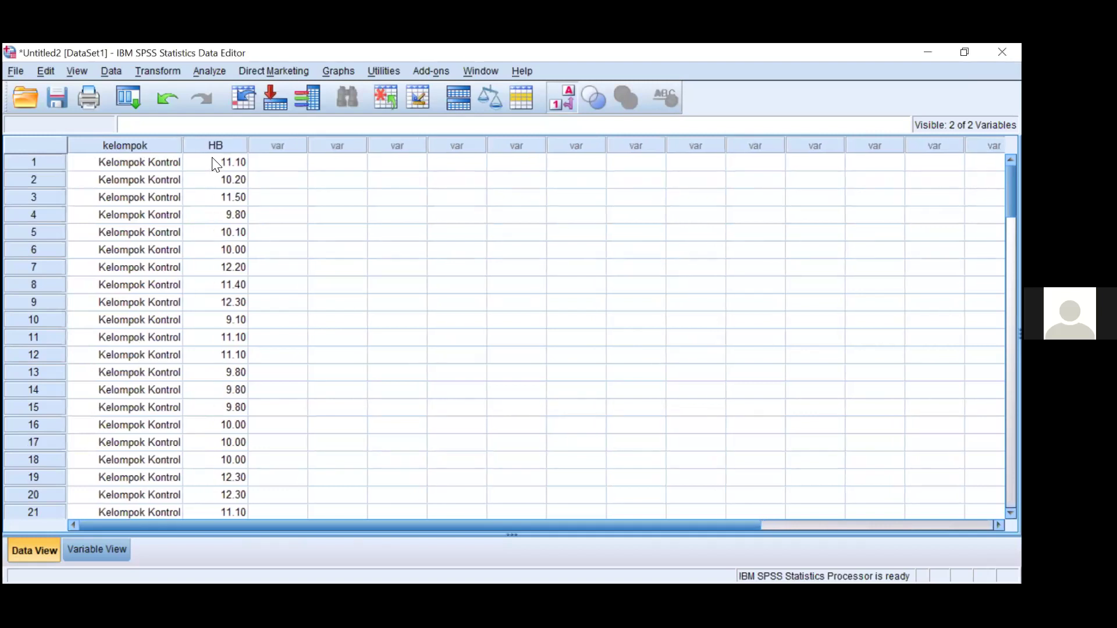
scroll(245, 428, "down", 11)
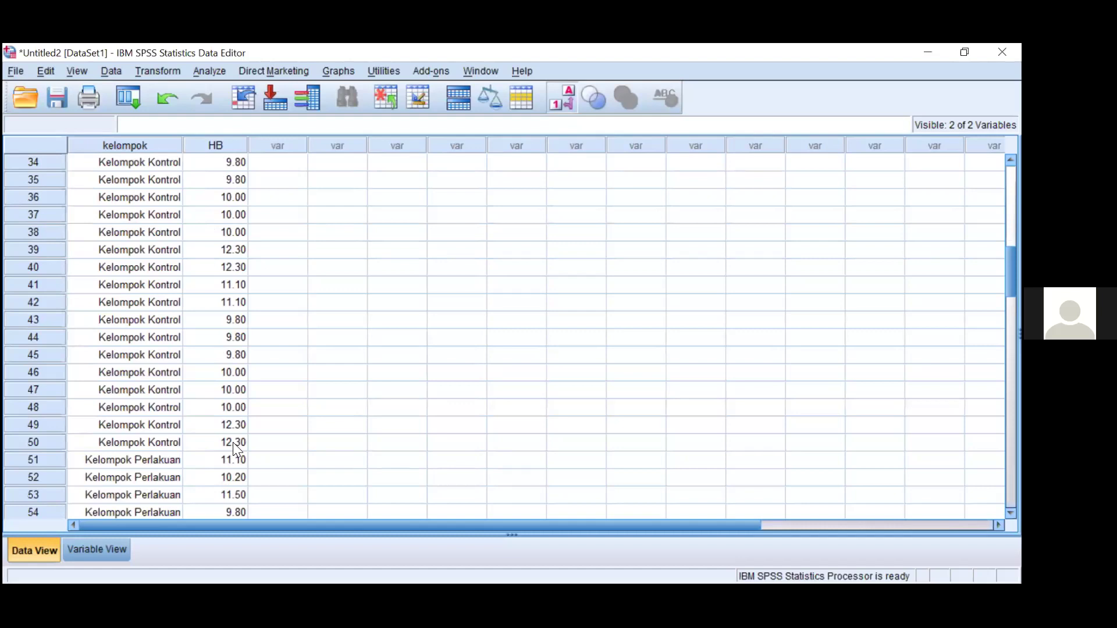
scroll(224, 466, "down", 3)
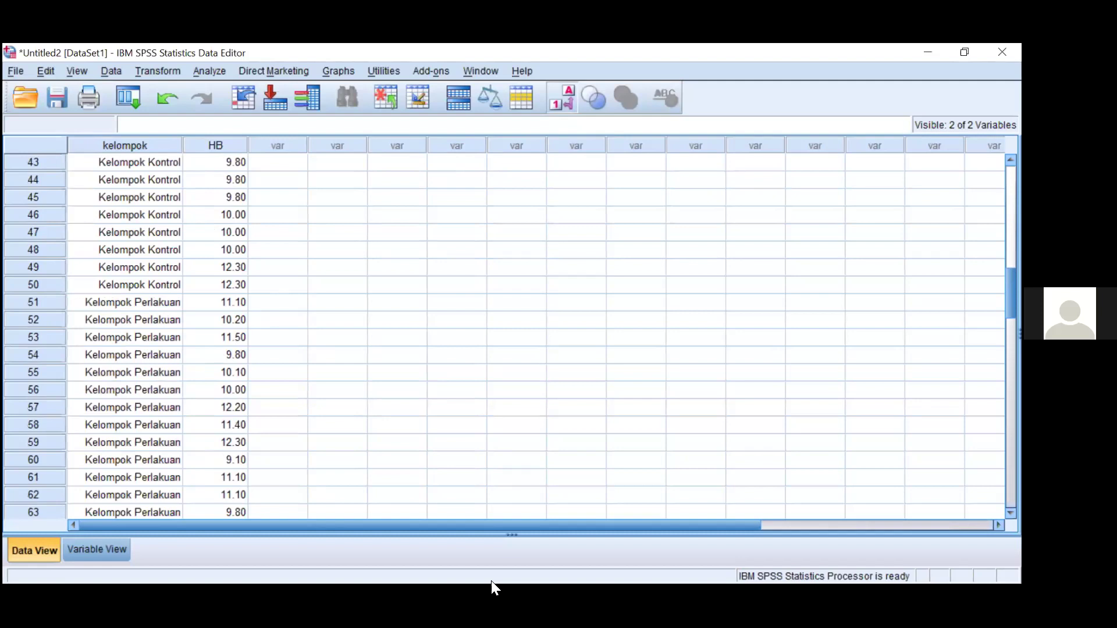
scroll(379, 387, "up", 12)
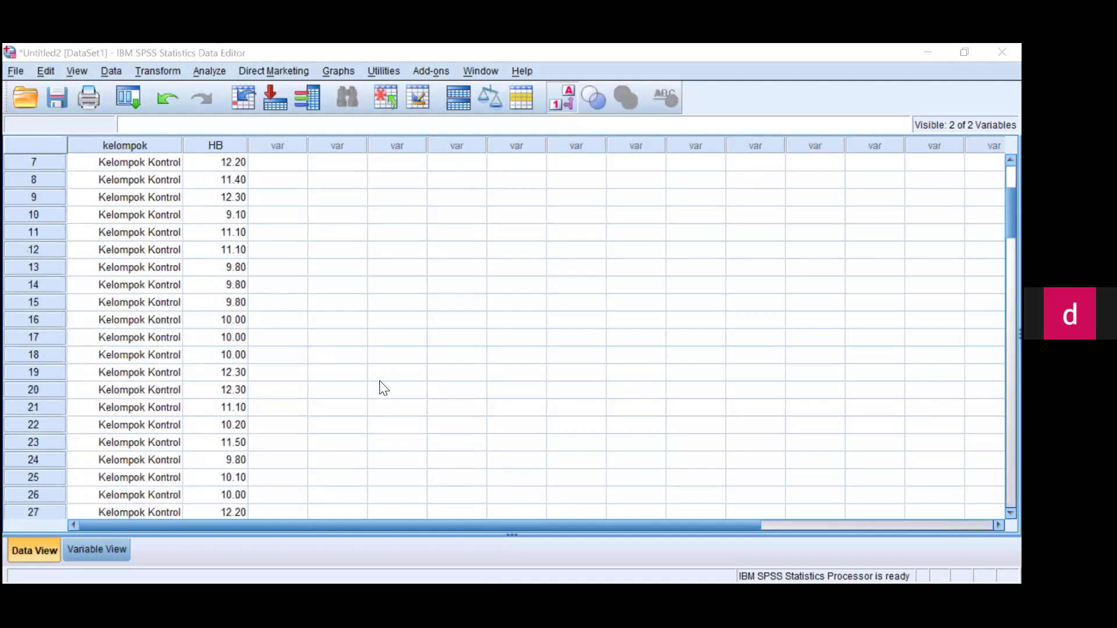
scroll(370, 501, "up", 2)
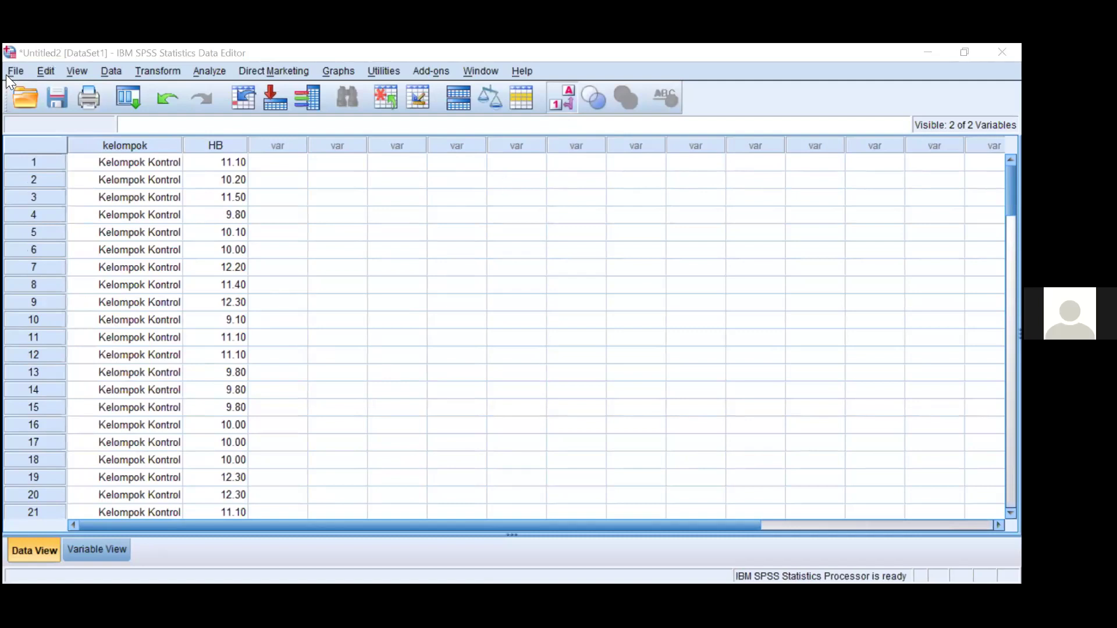
Step: Save the dataset as Input Data Bebas in the REGULER PAGI folder, in SPSS Statistics format
key("alt+f")
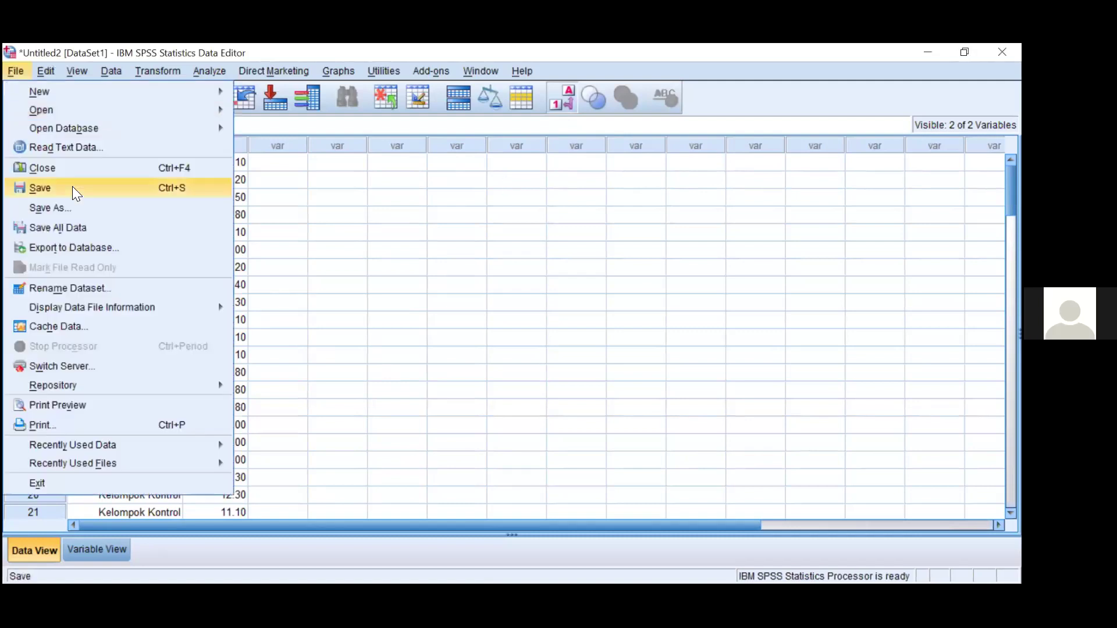
key("Return")
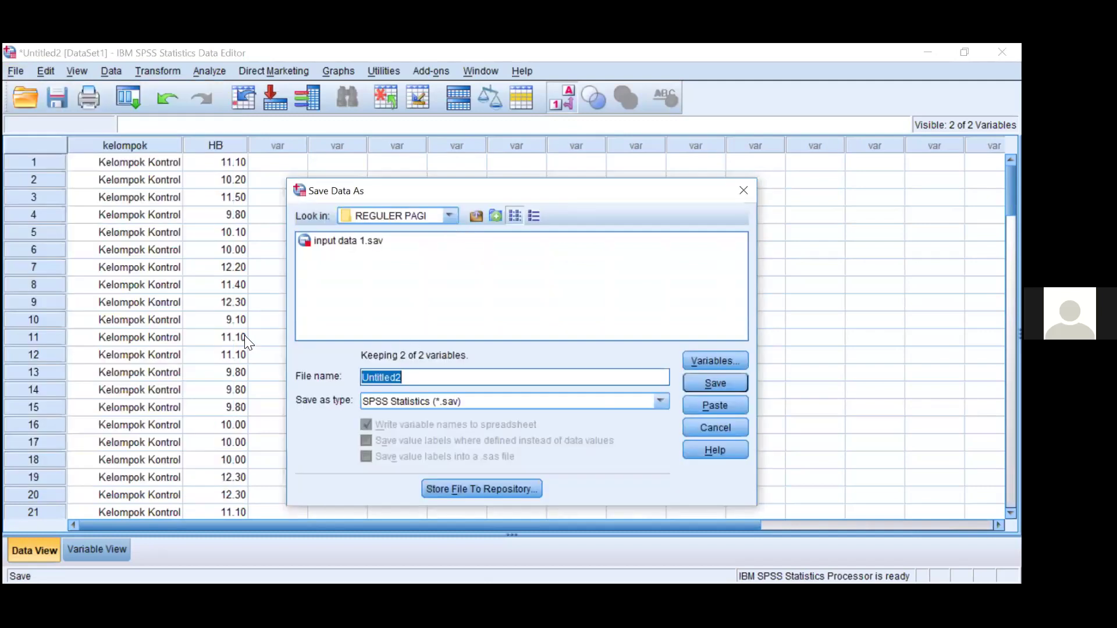
type("Inpu")
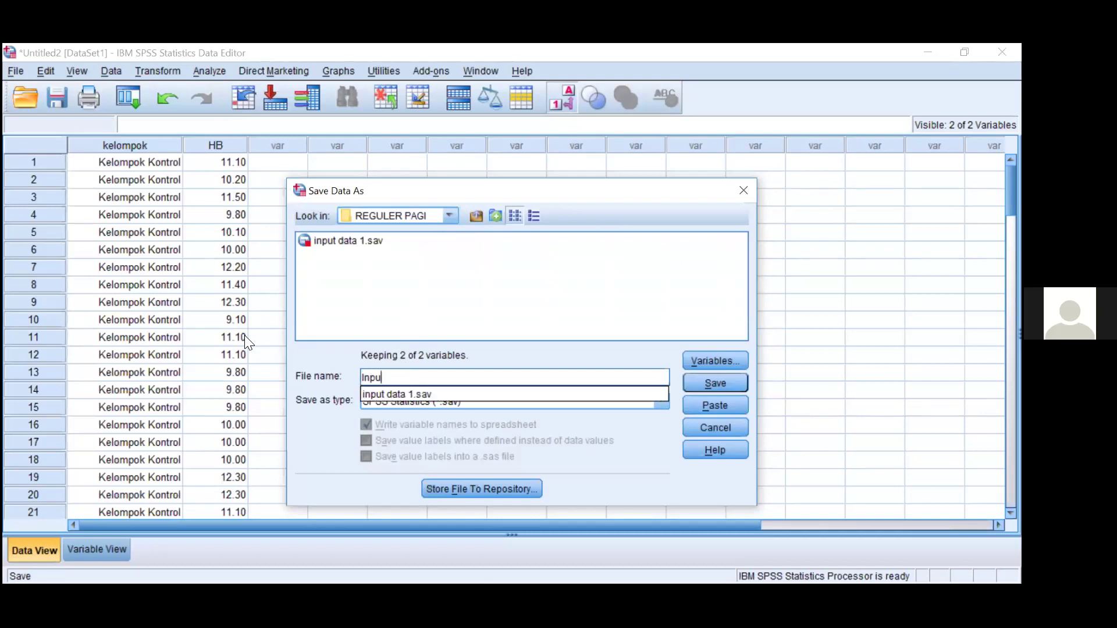
type("t Data Bebas")
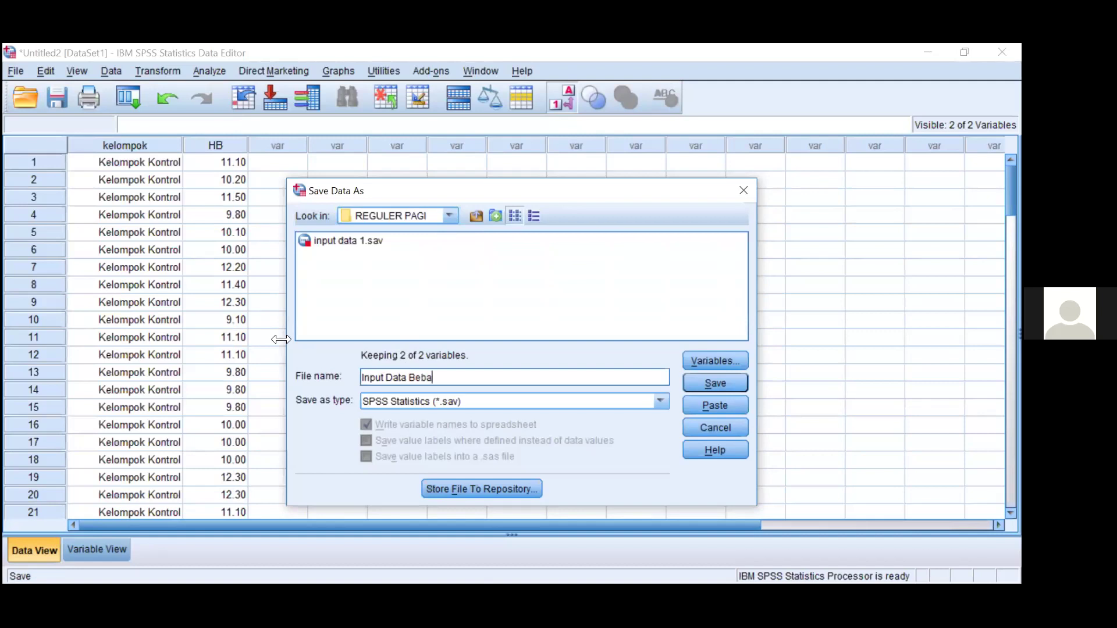
left_click(707, 395)
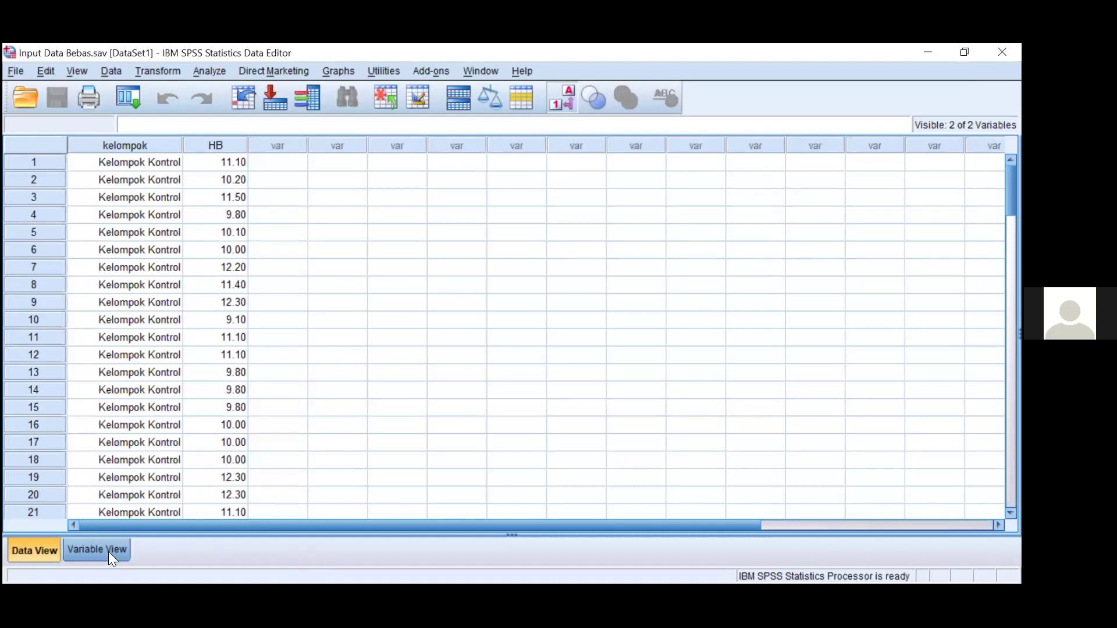
Step: Paste the copied baby weights for Kelompok Perlakuan into the empty column beside HB, starting at case 51
key("ctrl+t")
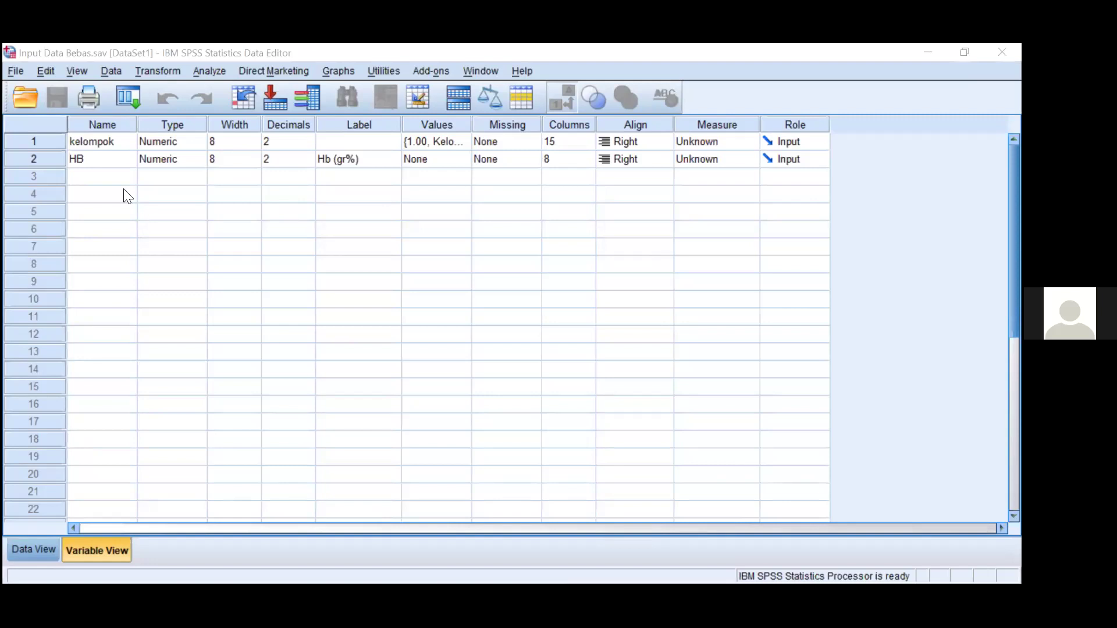
left_click(24, 550)
scroll(69, 470, "down", 15)
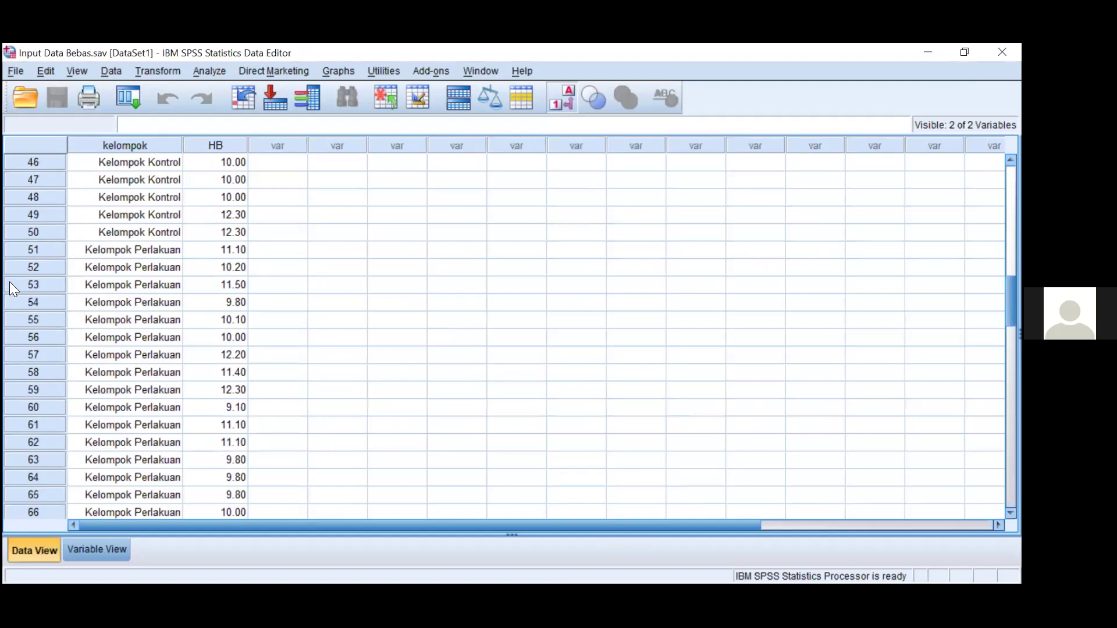
left_click(270, 264)
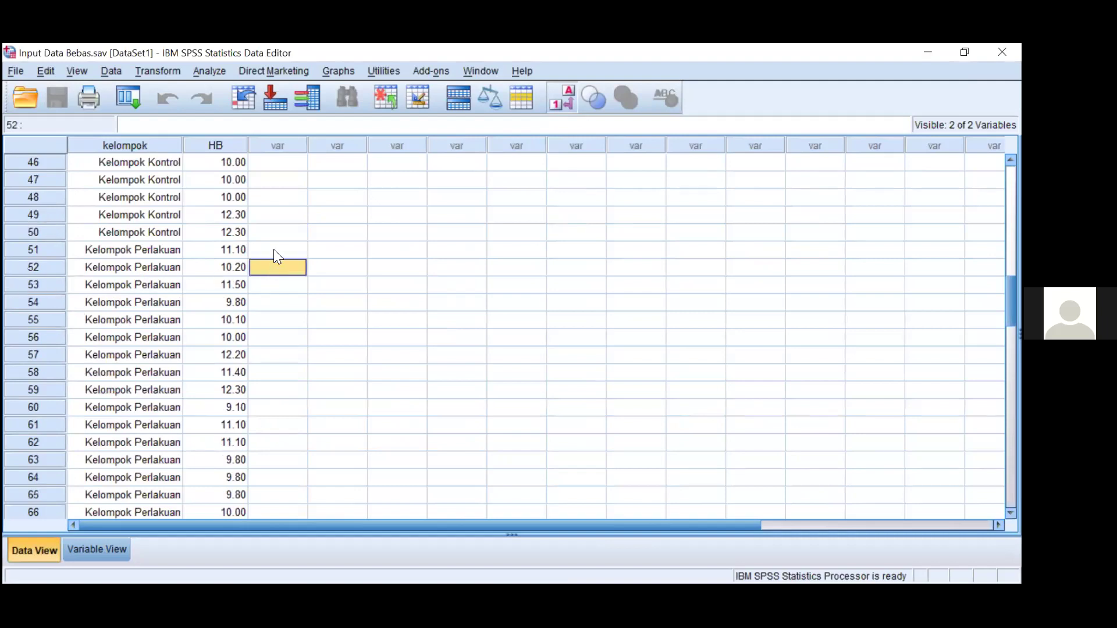
left_click(275, 248)
right_click(275, 248)
left_click(314, 302)
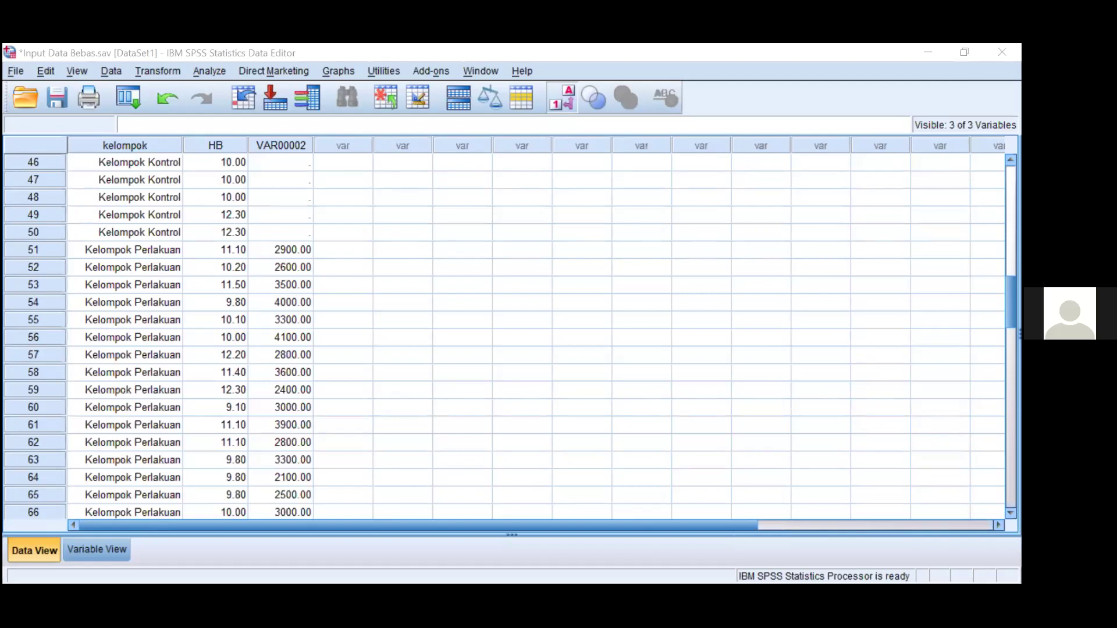
Step: Paste the copied baby weights for Kelompok Kontrol into the column beside HB, starting at case 1
scroll(273, 234, "up", 15)
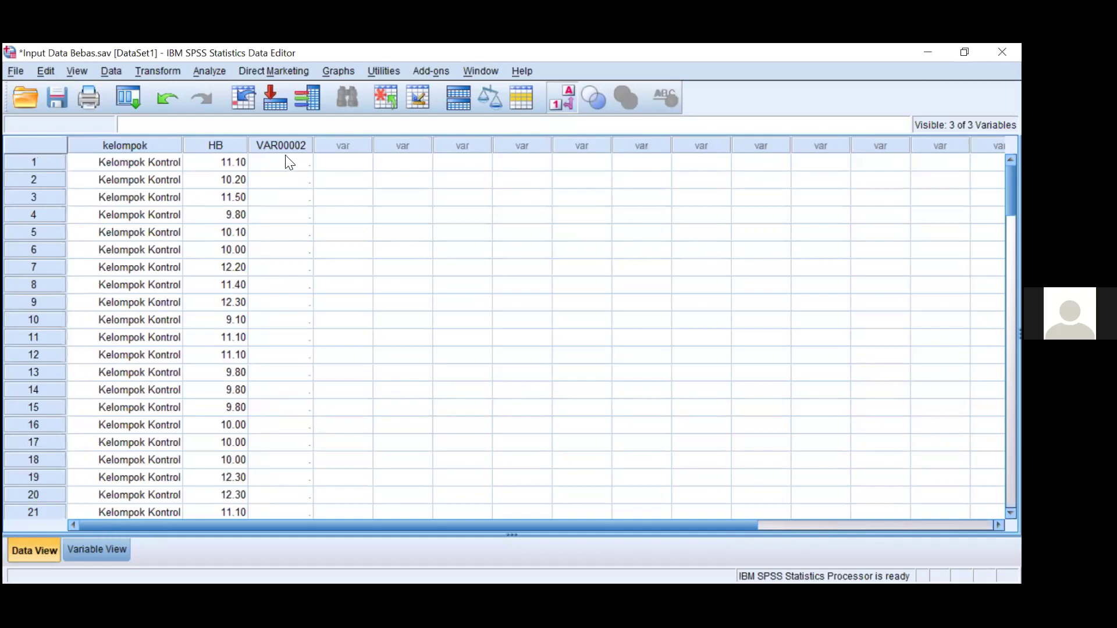
left_click(285, 157)
right_click(288, 158)
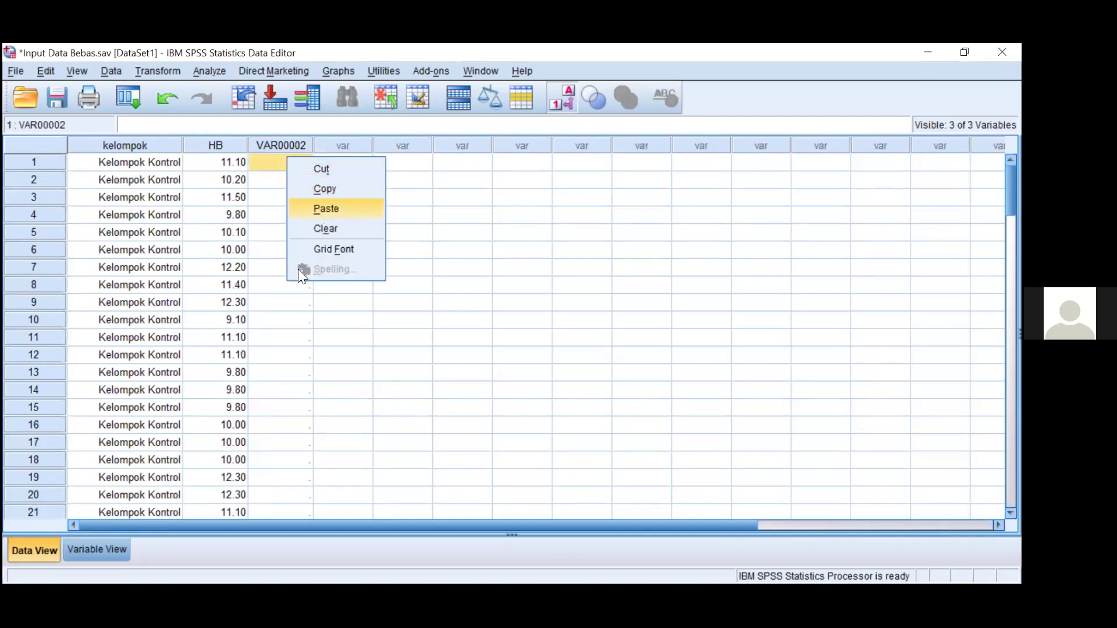
Step: Rename the third variable BB_Bayi and give it the label BB Bayi (gram)
left_click(102, 553)
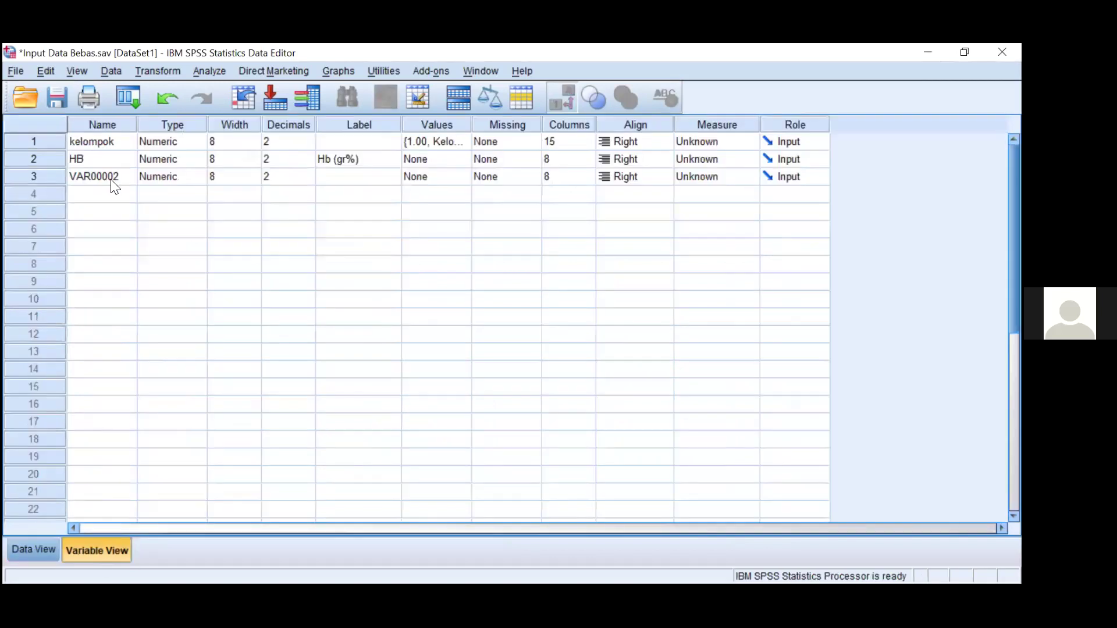
left_click(111, 180)
type("BB")
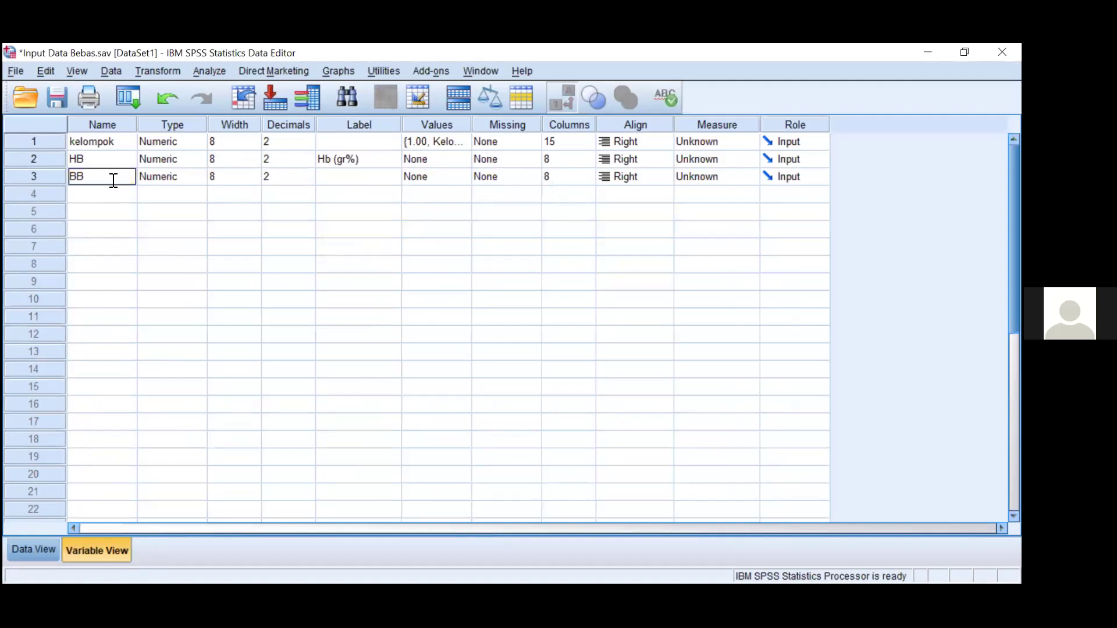
type("_Bayi")
left_click(358, 178)
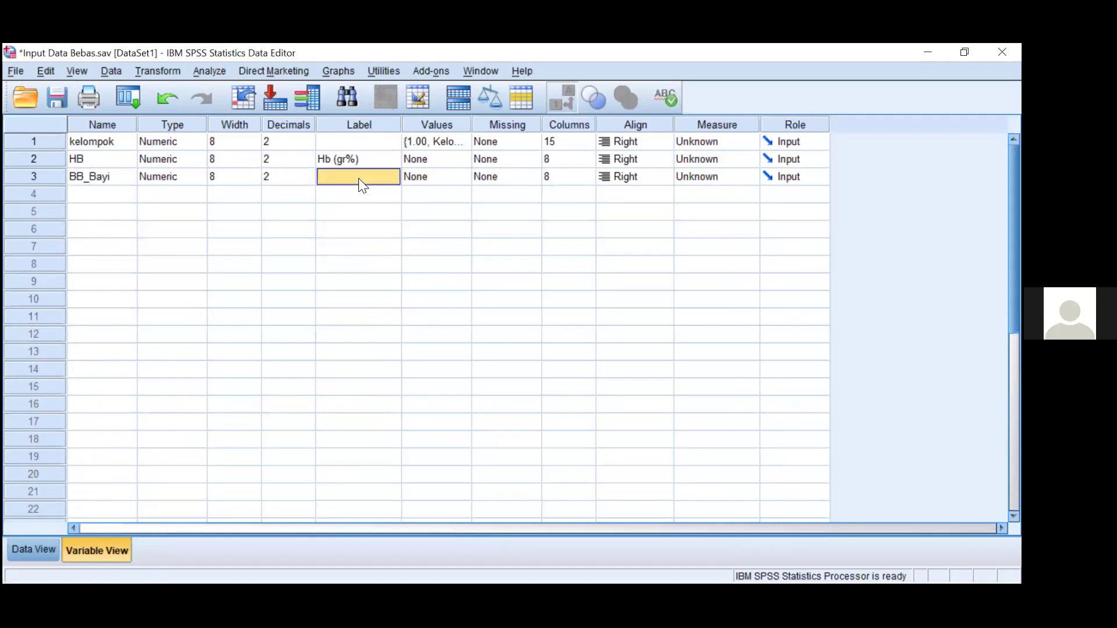
type("BB B")
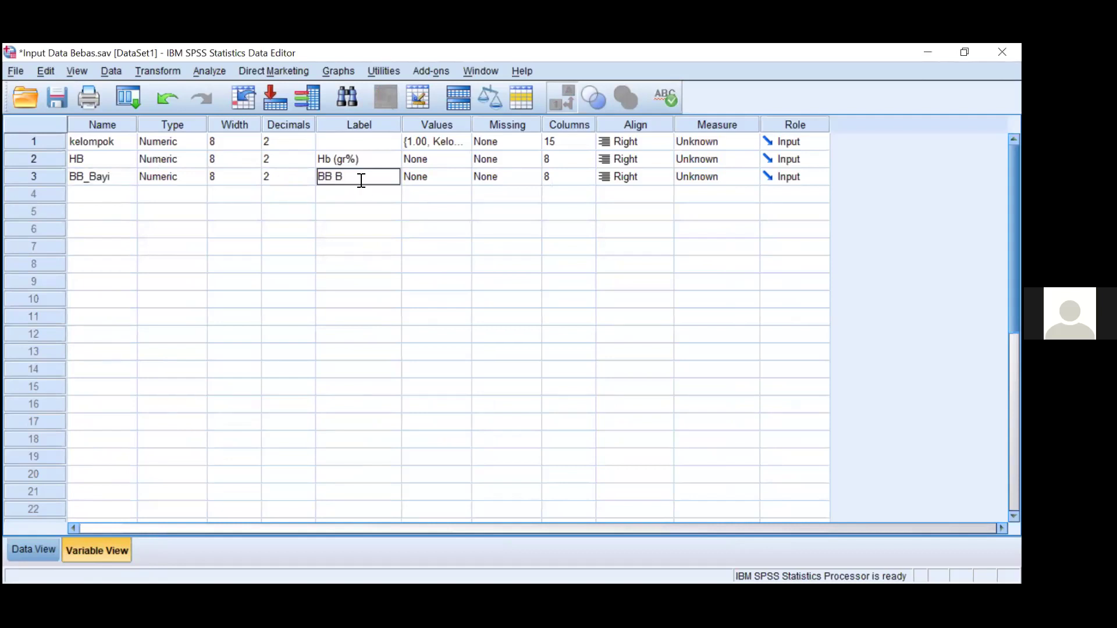
type("ayi (gram)")
left_click(208, 352)
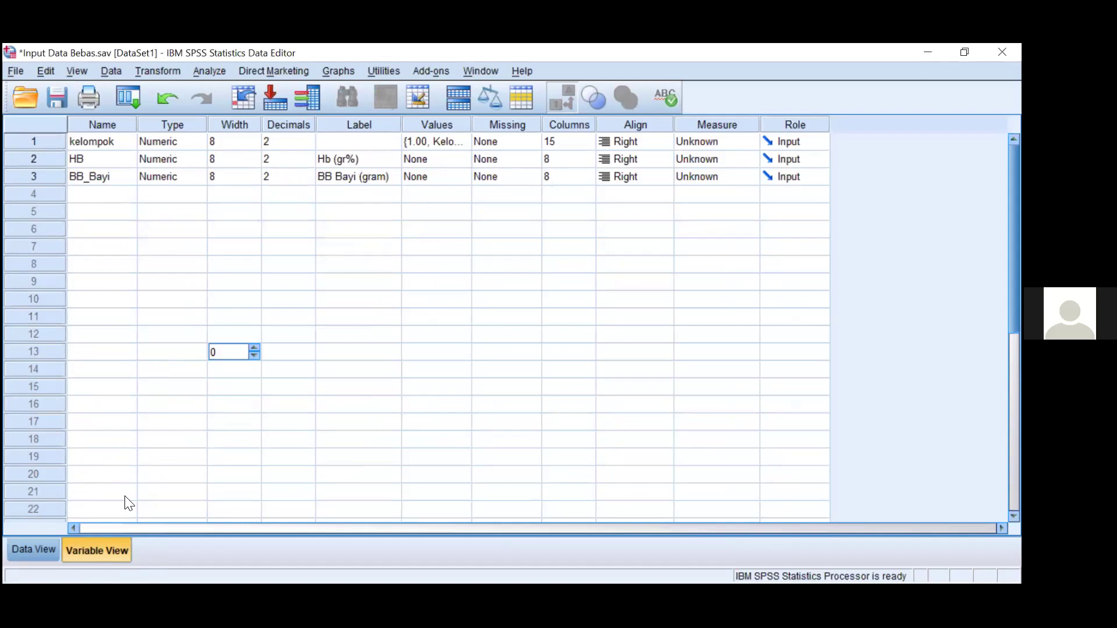
Step: Set the decimals of BB_Bayi to 0 and check how its values display in the data
left_click(29, 546)
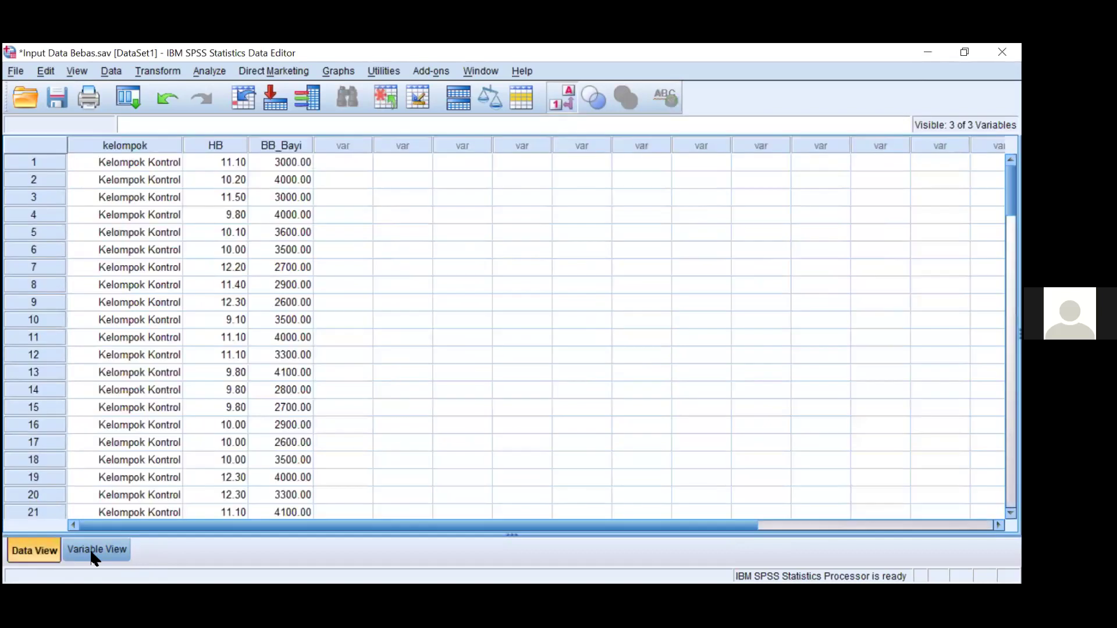
left_click(93, 552)
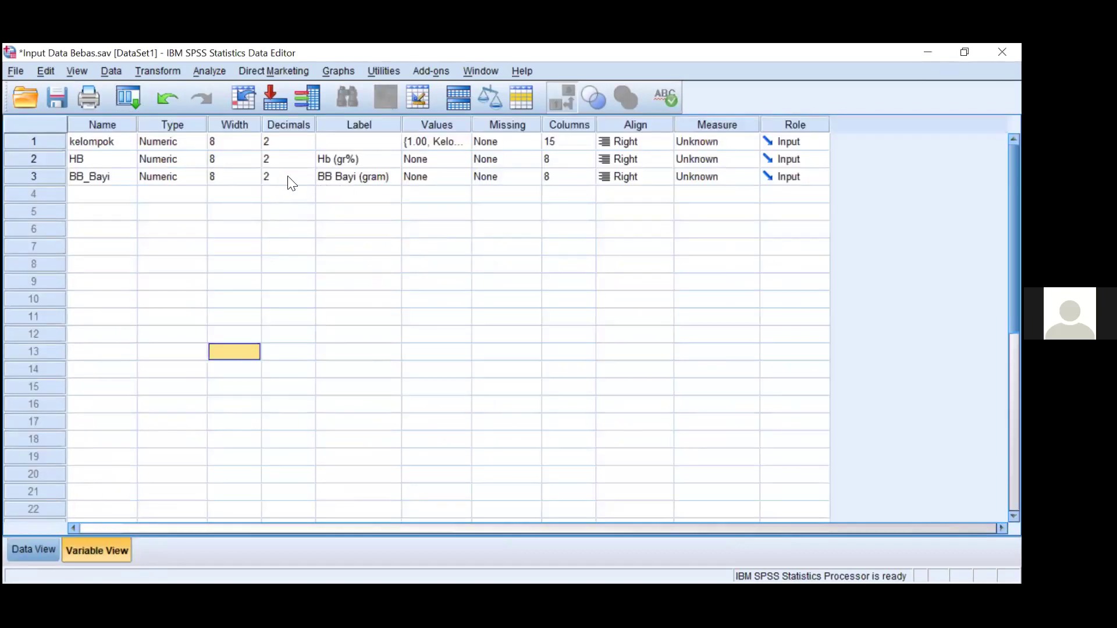
left_click(307, 180)
left_click(308, 179)
left_click(307, 179)
left_click(30, 548)
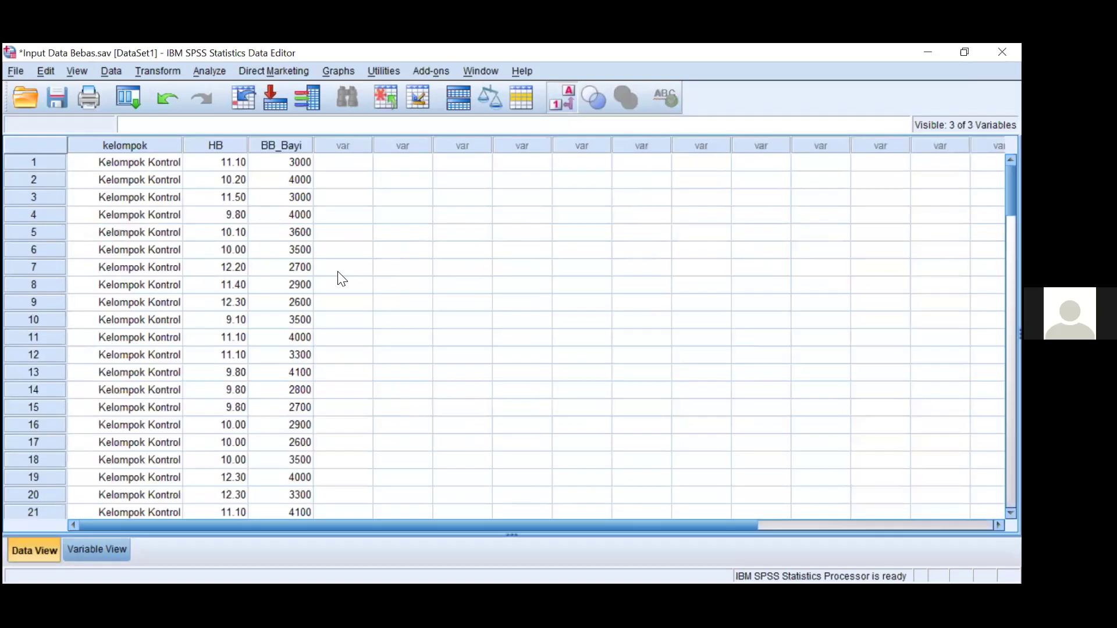